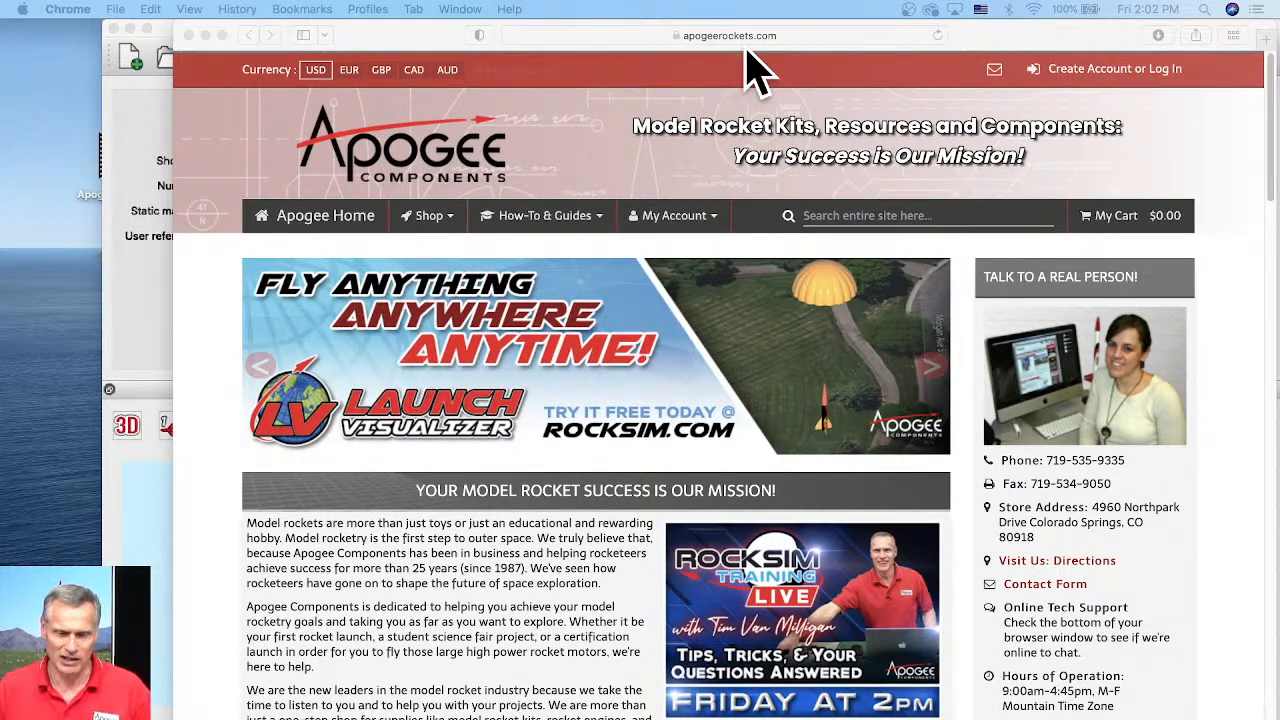
Open the RS Live Training page from the RockSim software how-to guides on the Apogee site
{"action": "left_click", "coordinate": [543, 221]}
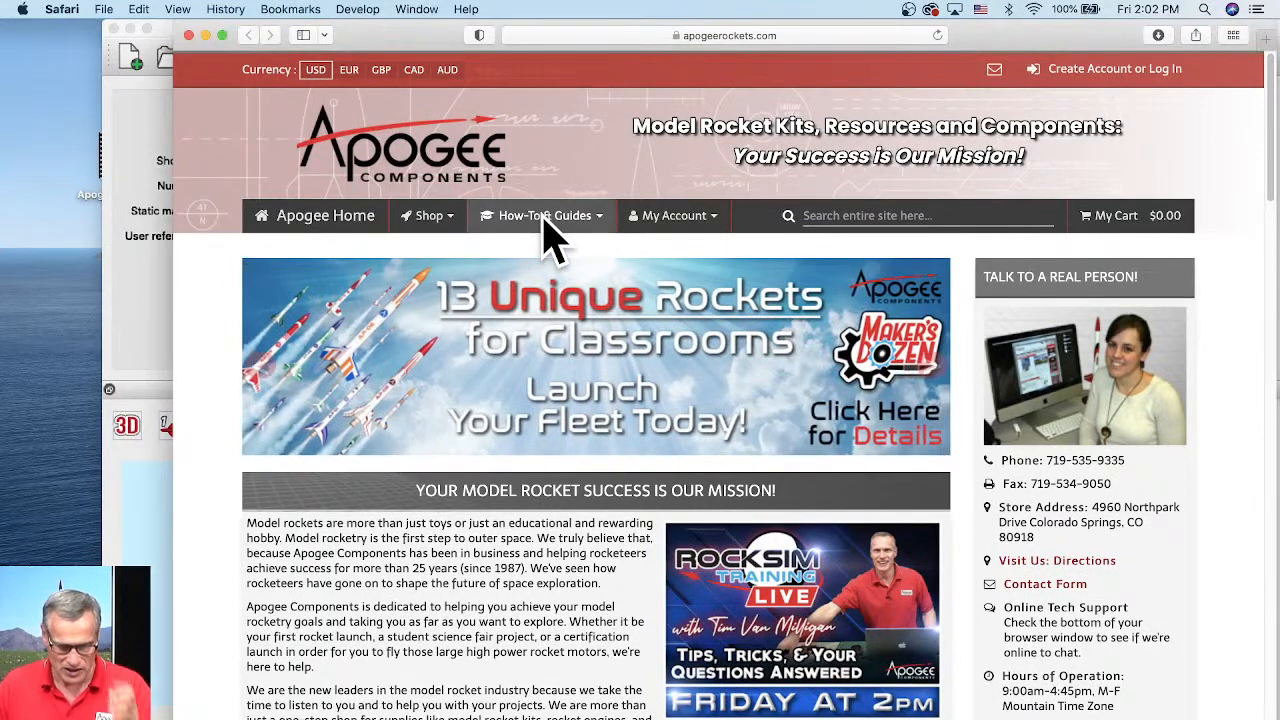
{"action": "mouse_move", "coordinate": [545, 220]}
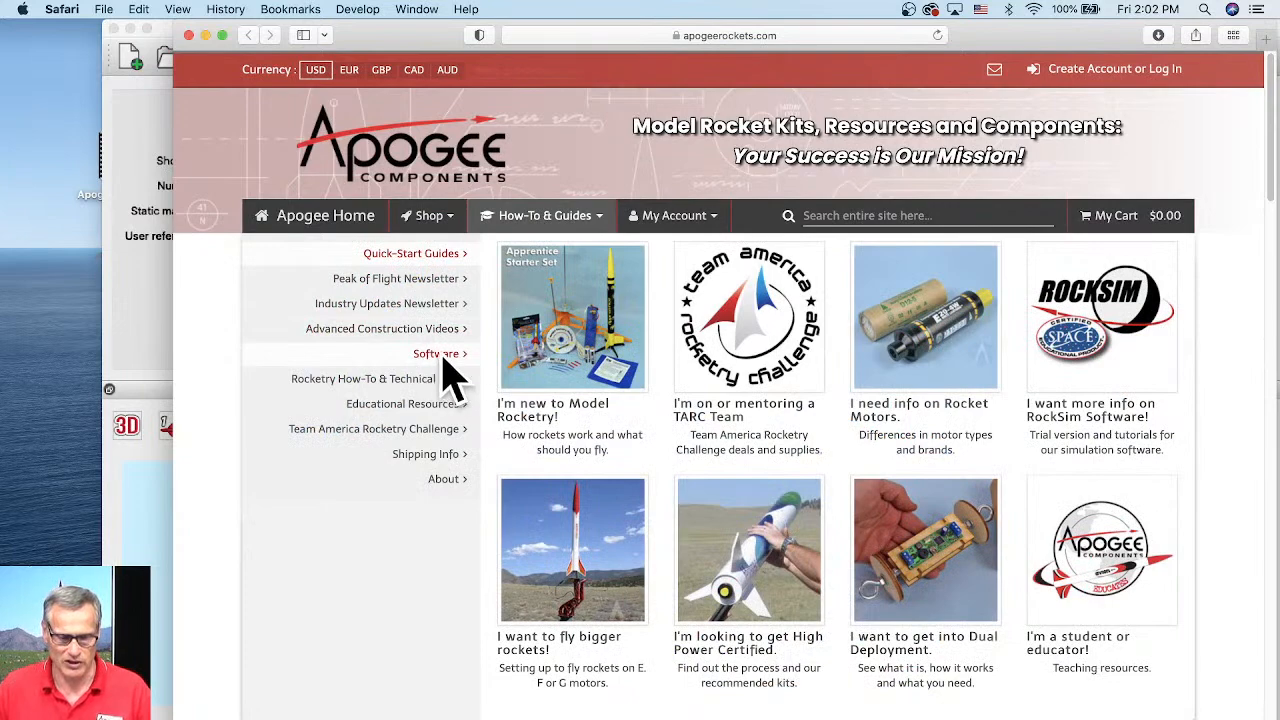
{"action": "mouse_move", "coordinate": [440, 365]}
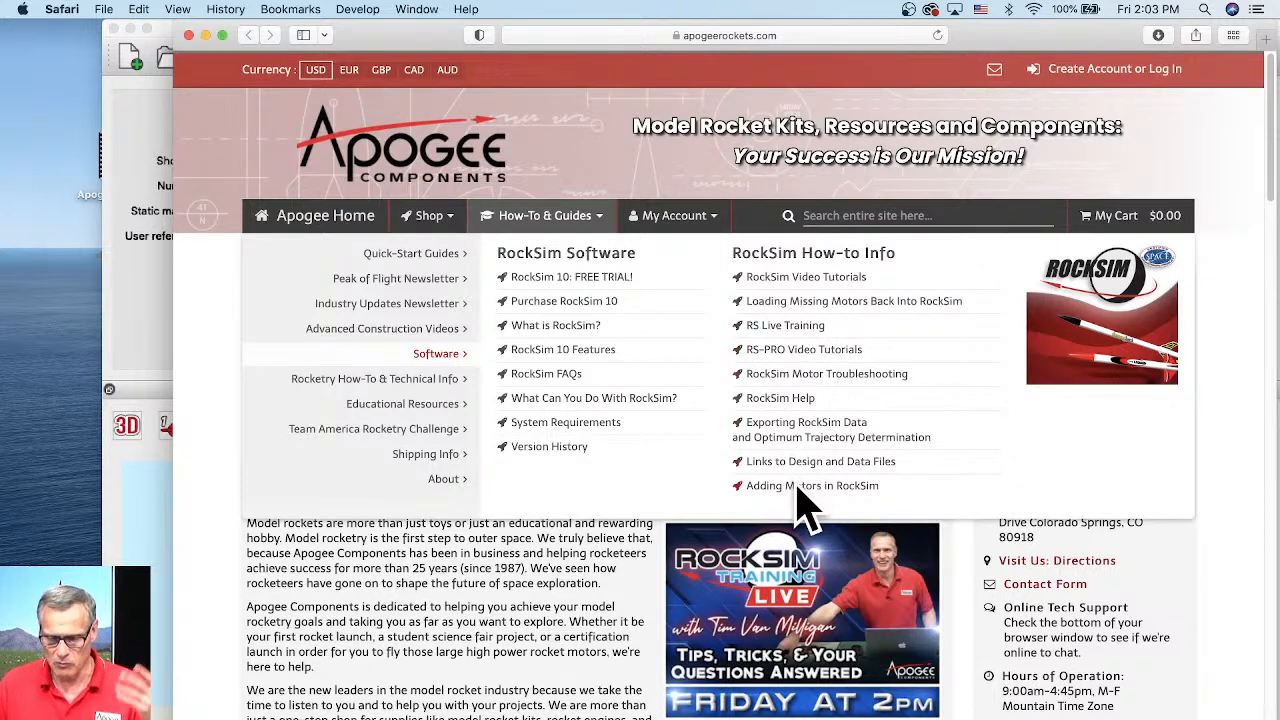
{"action": "left_click", "coordinate": [776, 327]}
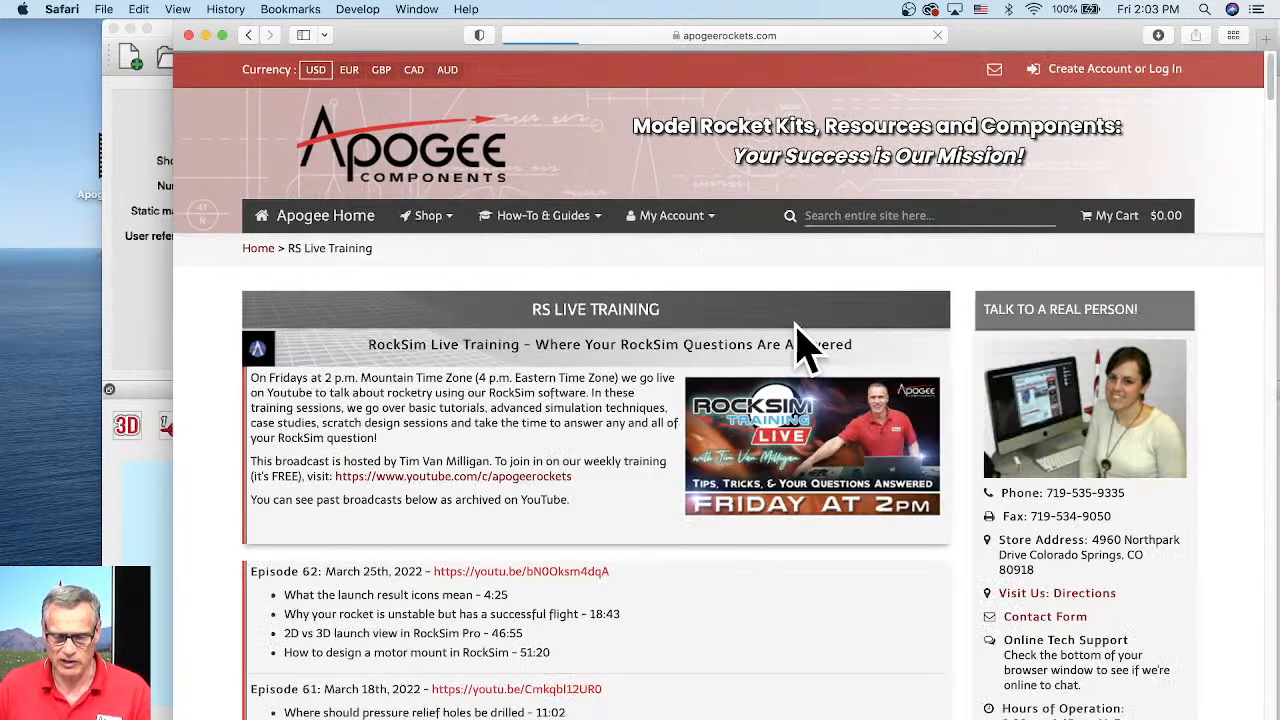
Review the archived episode list, highlighting Episode 62's topic "What the launch result icons mean" and its timestamp
{"action": "scroll", "coordinate": [571, 300], "scroll_direction": "down", "scroll_amount": 5}
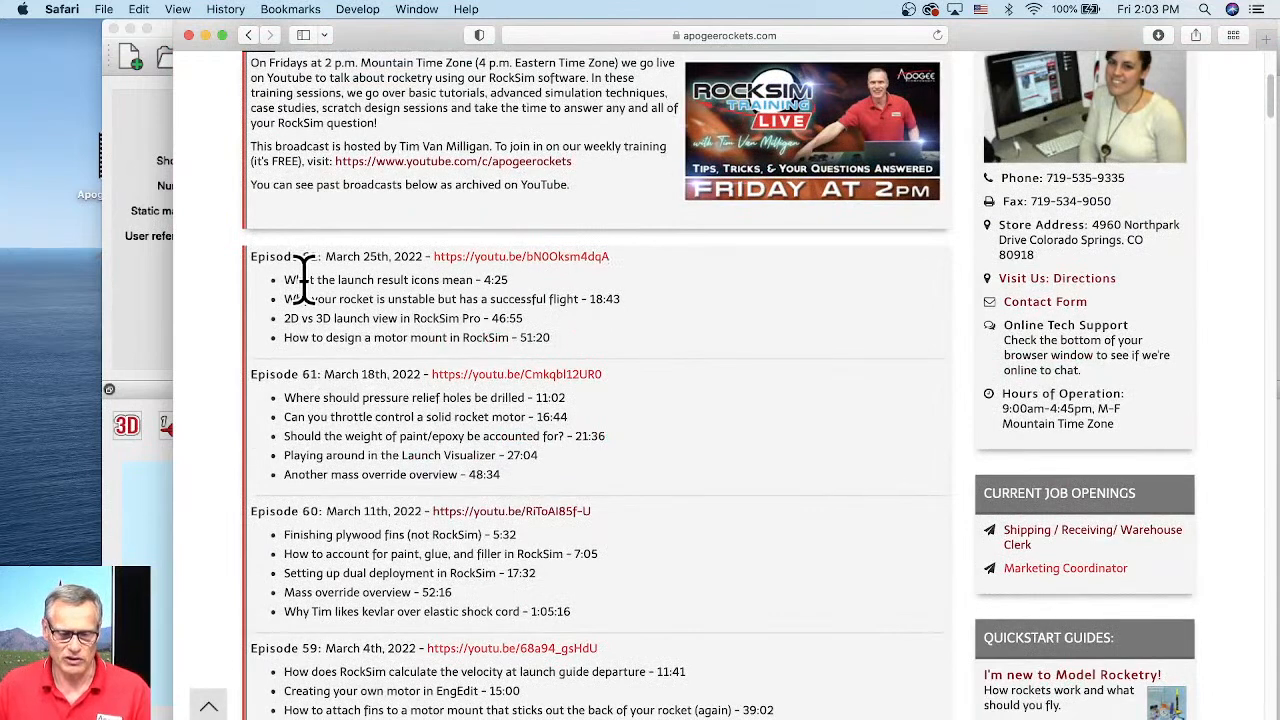
{"action": "left_click_drag", "start_coordinate": [285, 281], "coordinate": [472, 280]}
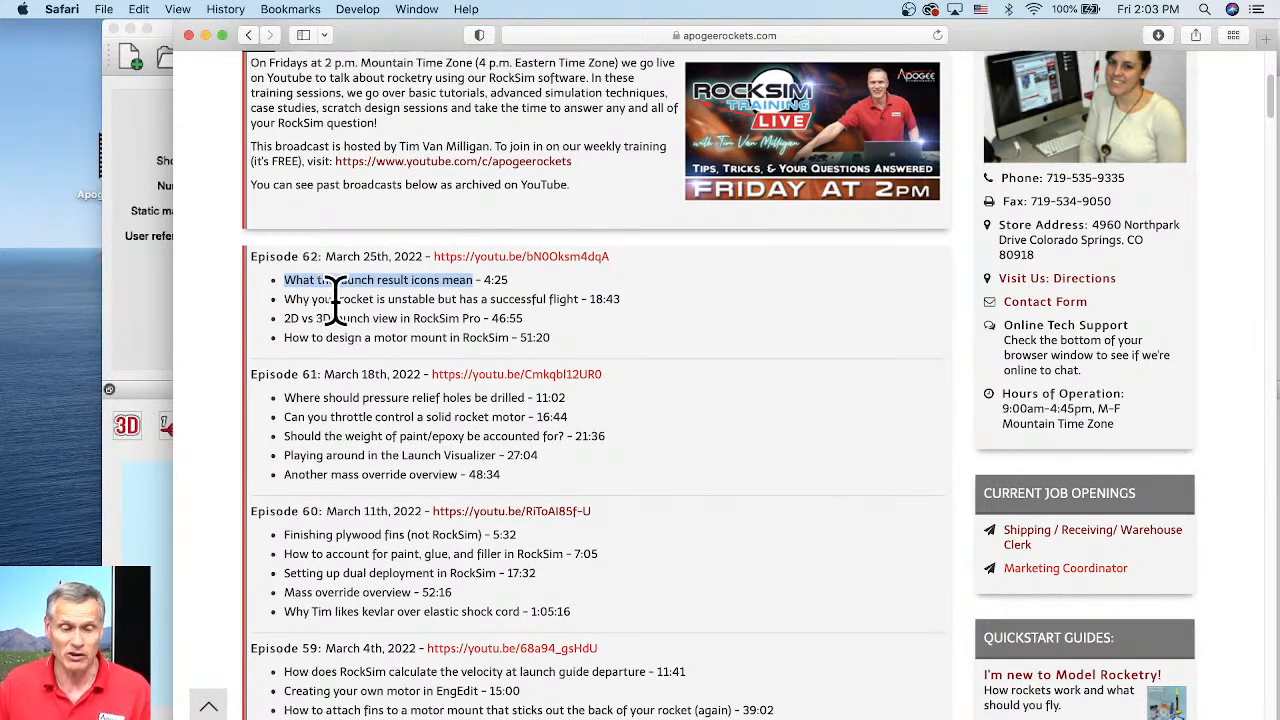
{"action": "left_click", "coordinate": [505, 284]}
{"action": "left_click_drag", "start_coordinate": [507, 284], "coordinate": [478, 281]}
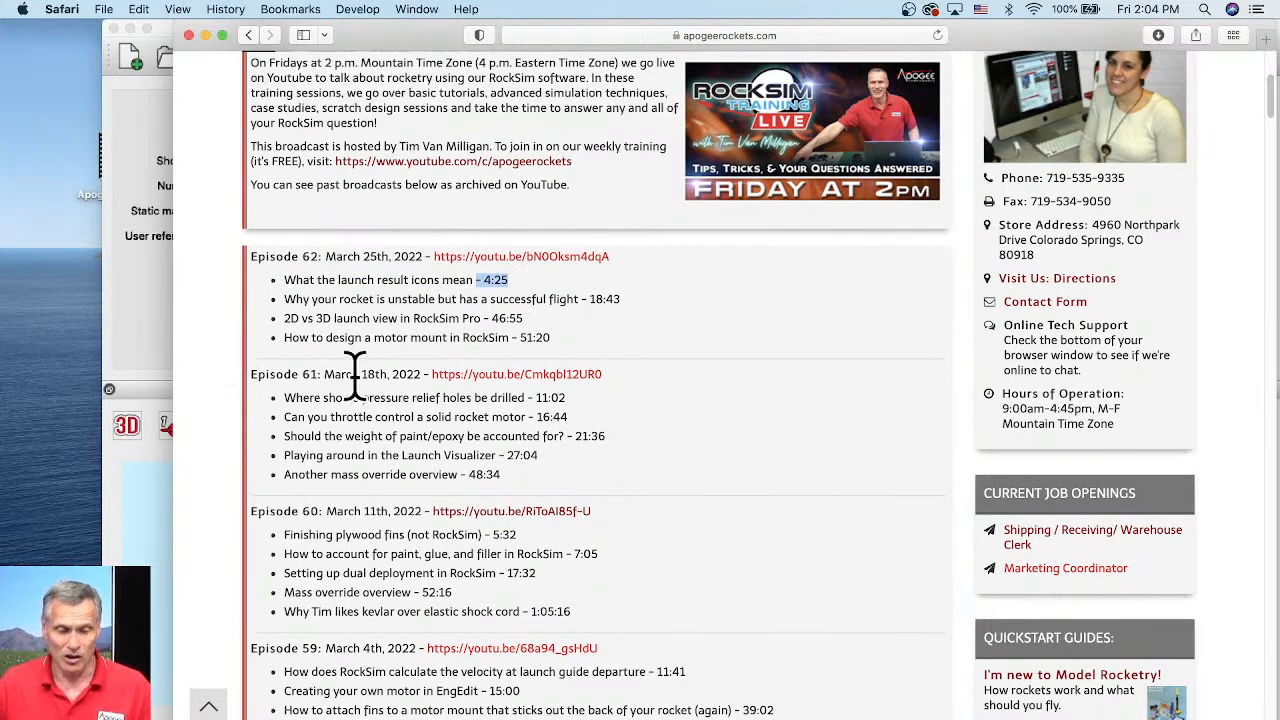
{"action": "scroll", "coordinate": [371, 371], "scroll_direction": "down", "scroll_amount": 2}
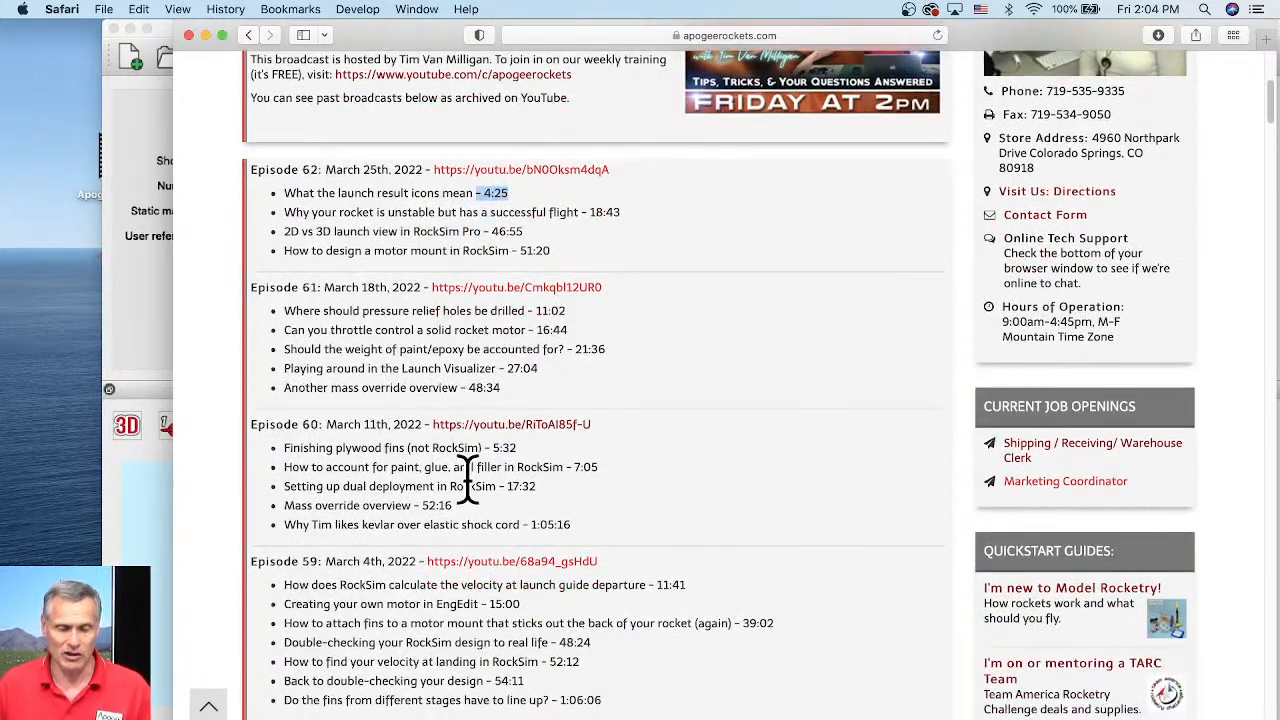
{"action": "scroll", "coordinate": [452, 342], "scroll_direction": "down", "scroll_amount": 3}
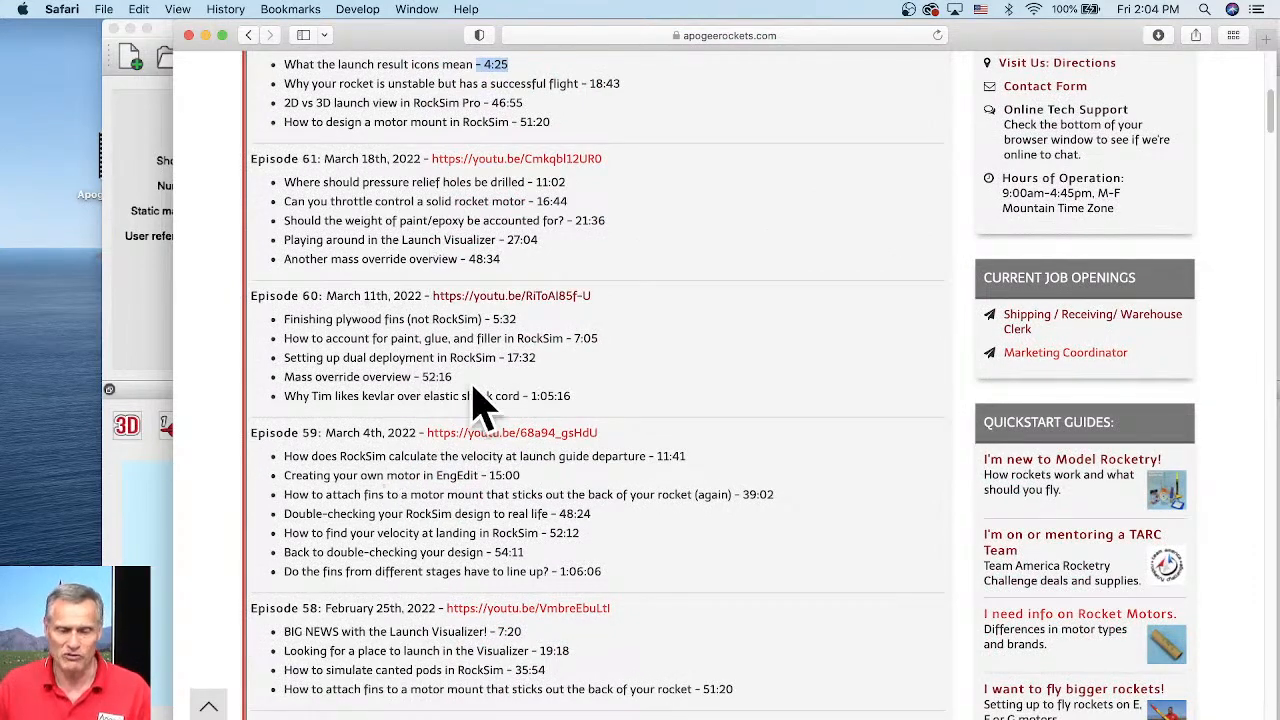
{"action": "scroll", "coordinate": [443, 305], "scroll_direction": "down", "scroll_amount": 2}
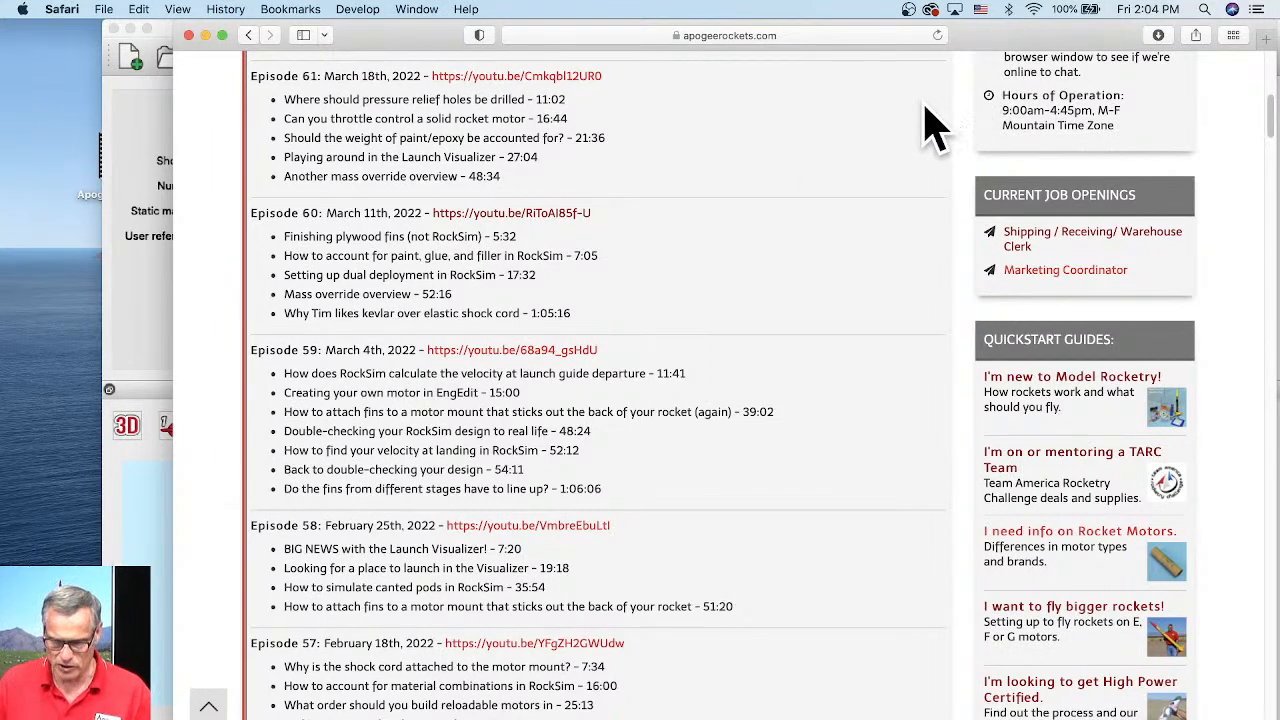
Search the page for "enged", go to the second match and highlight Episode 40's entry on creating a thrust curve using EngEdit
{"action": "key", "text": "super+f"}
{"action": "scroll", "coordinate": [937, 63], "scroll_direction": "up", "scroll_amount": 3}
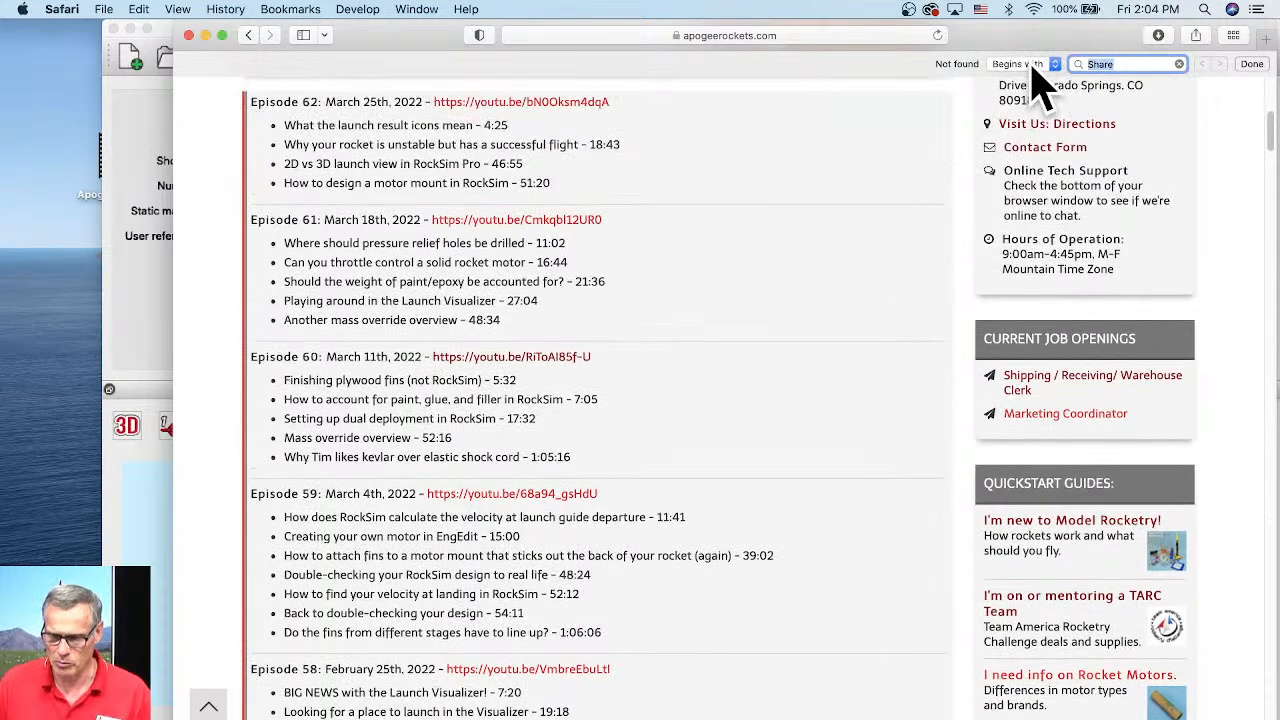
{"action": "double_click", "coordinate": [1122, 65]}
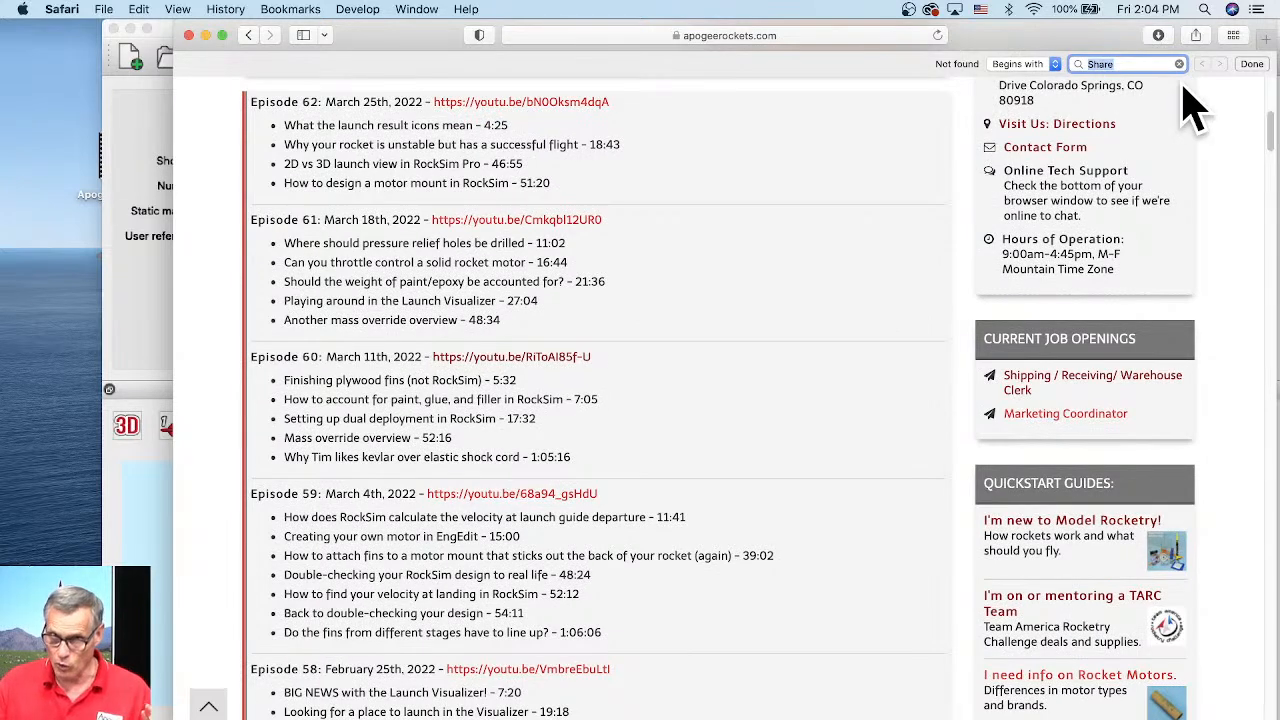
{"action": "type", "text": "enged"}
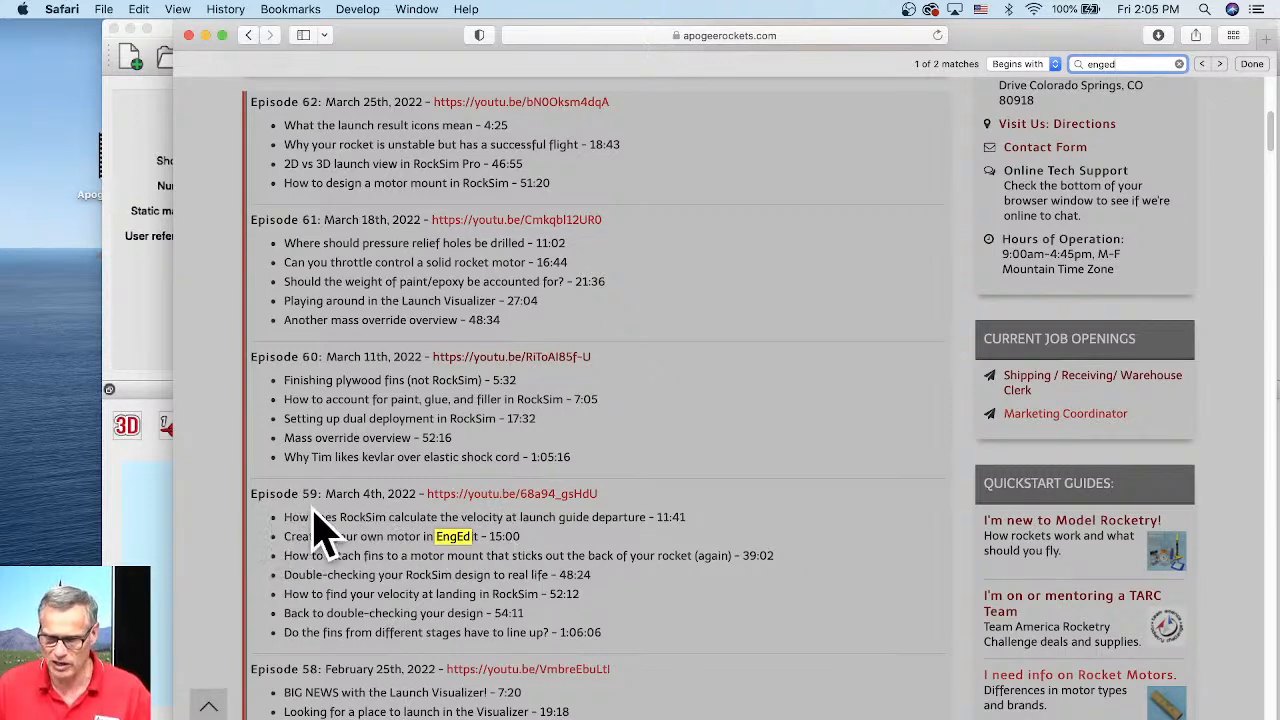
{"action": "left_click", "coordinate": [1219, 64]}
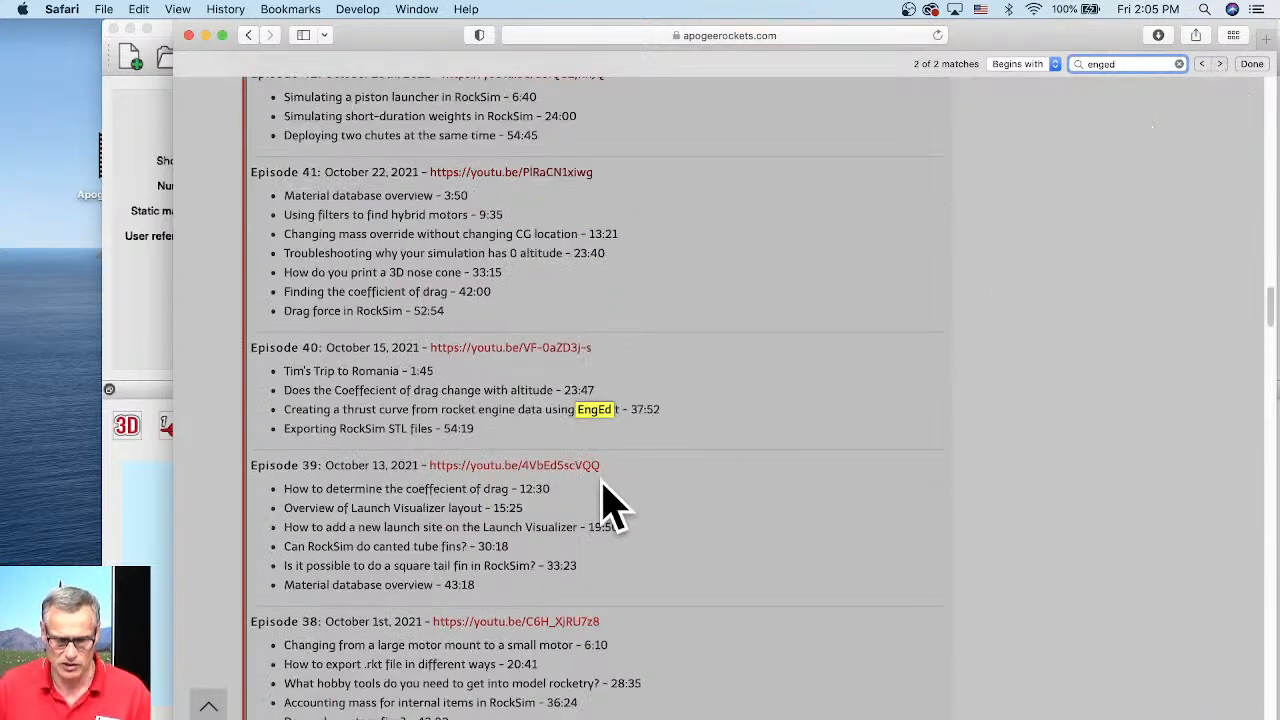
{"action": "left_click_drag", "start_coordinate": [285, 405], "coordinate": [708, 410]}
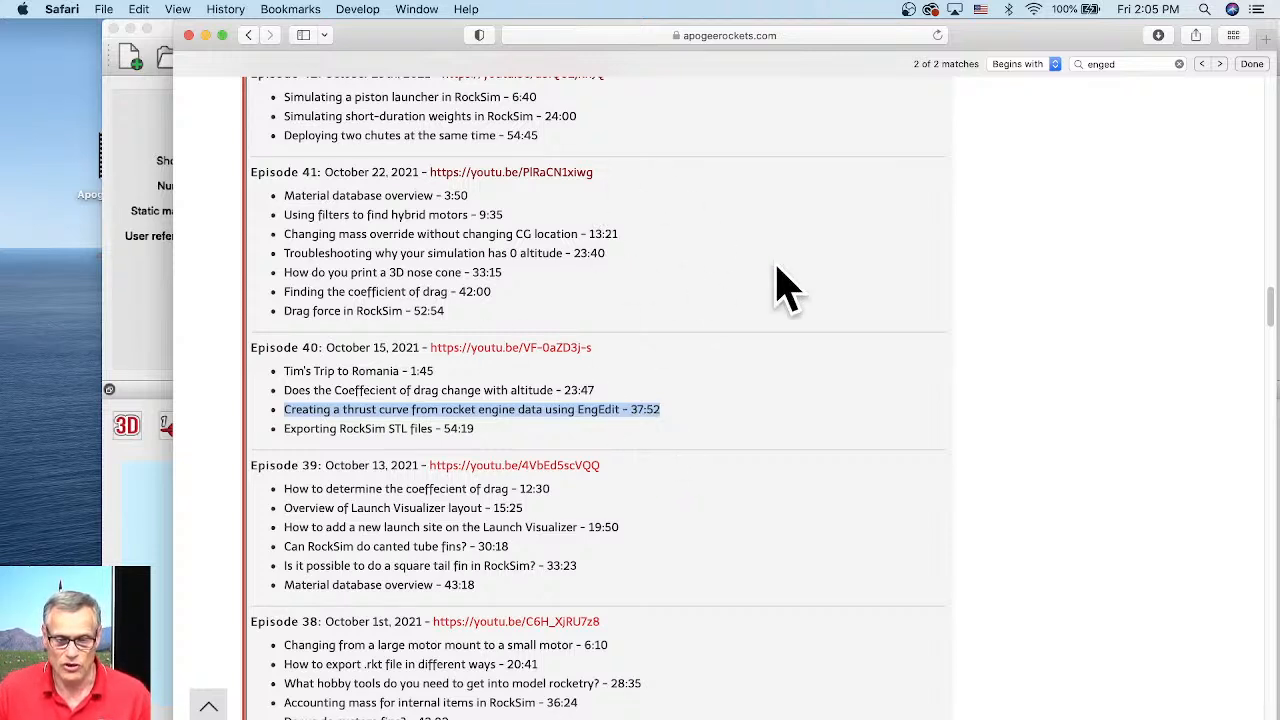
{"action": "scroll", "coordinate": [703, 457], "scroll_direction": "up", "scroll_amount": 5}
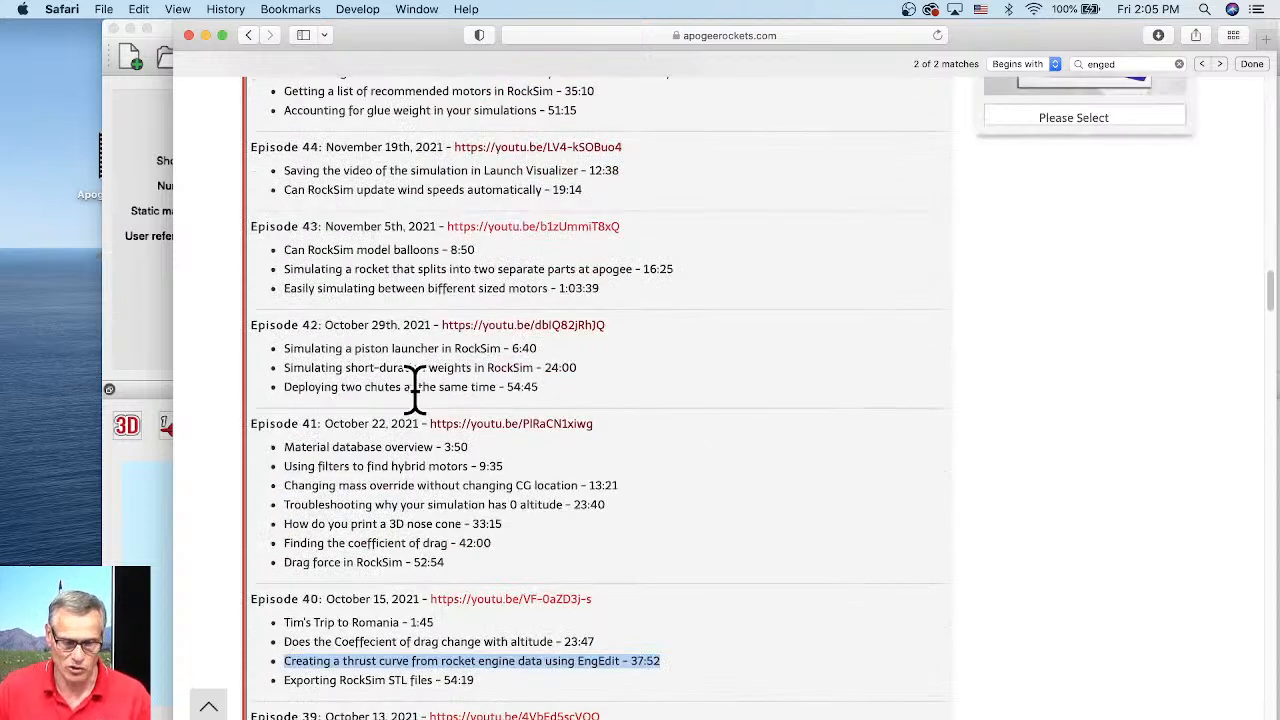
Switch to RockSim and show the Fin Within rocket's design components alongside its 2D side view
{"action": "left_click", "coordinate": [154, 294]}
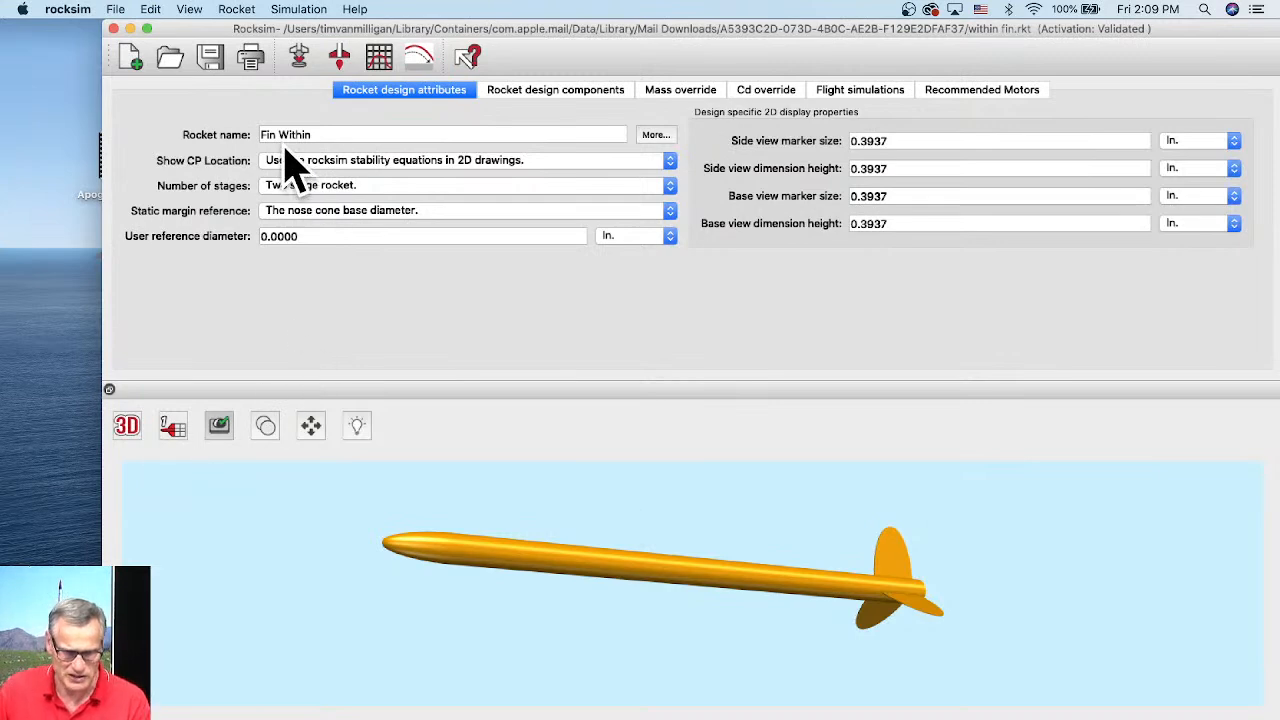
{"action": "mouse_move", "coordinate": [114, 424]}
{"action": "left_mouse_down"}
{"action": "mouse_move", "coordinate": [128, 432]}
{"action": "mouse_move", "coordinate": [122, 350]}
{"action": "left_mouse_up"}
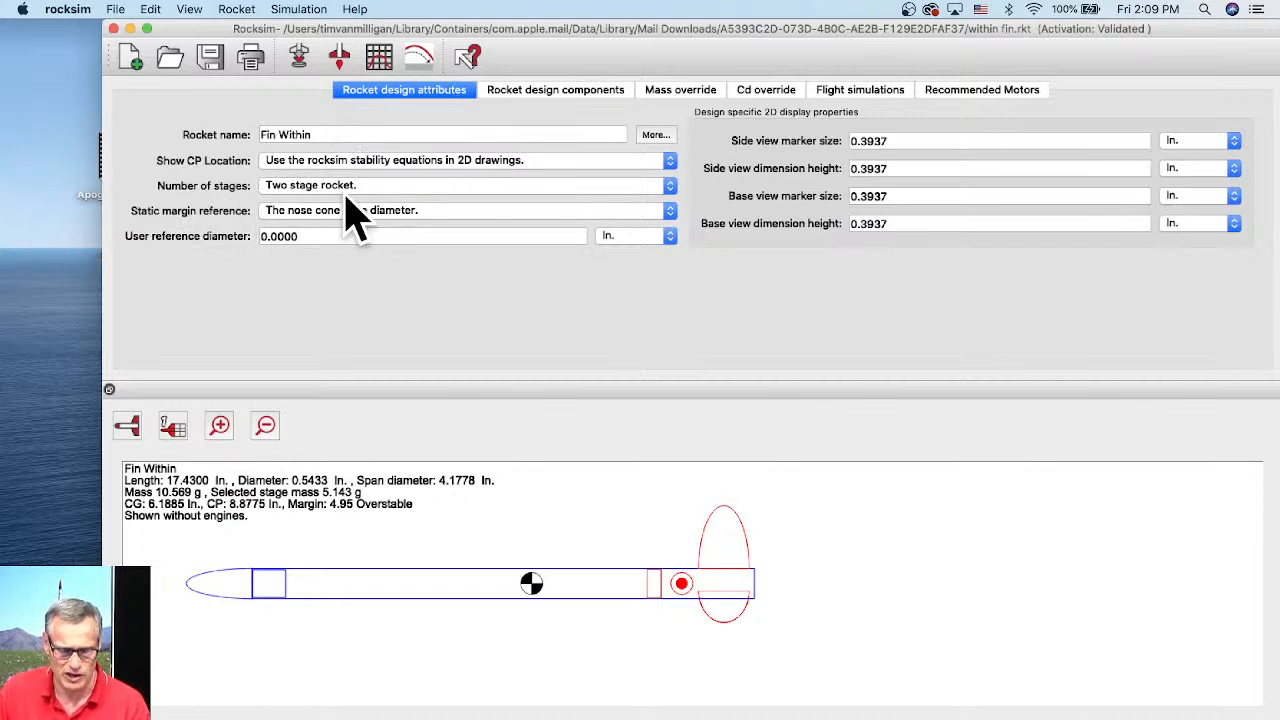
{"action": "left_click", "coordinate": [530, 98]}
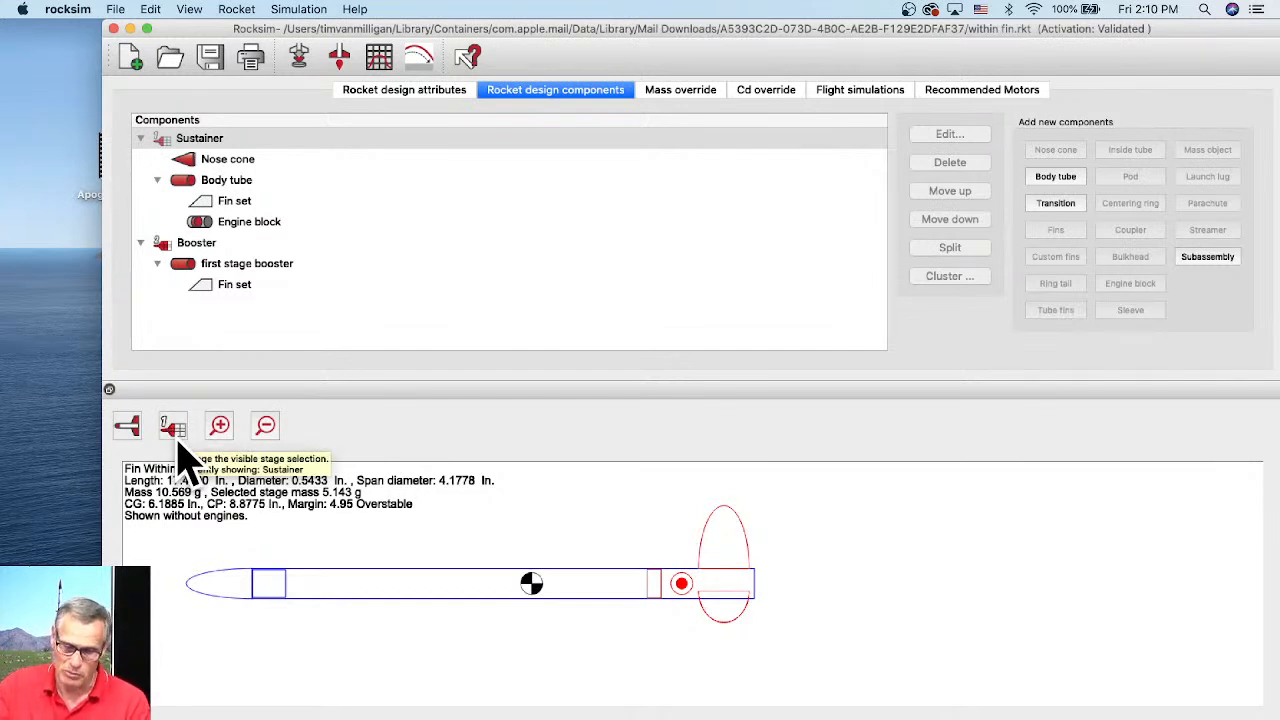
Try visible-stage option 3 in the side view, and switch to option 2 to show the sustainer with the booster
{"action": "left_click", "coordinate": [173, 428]}
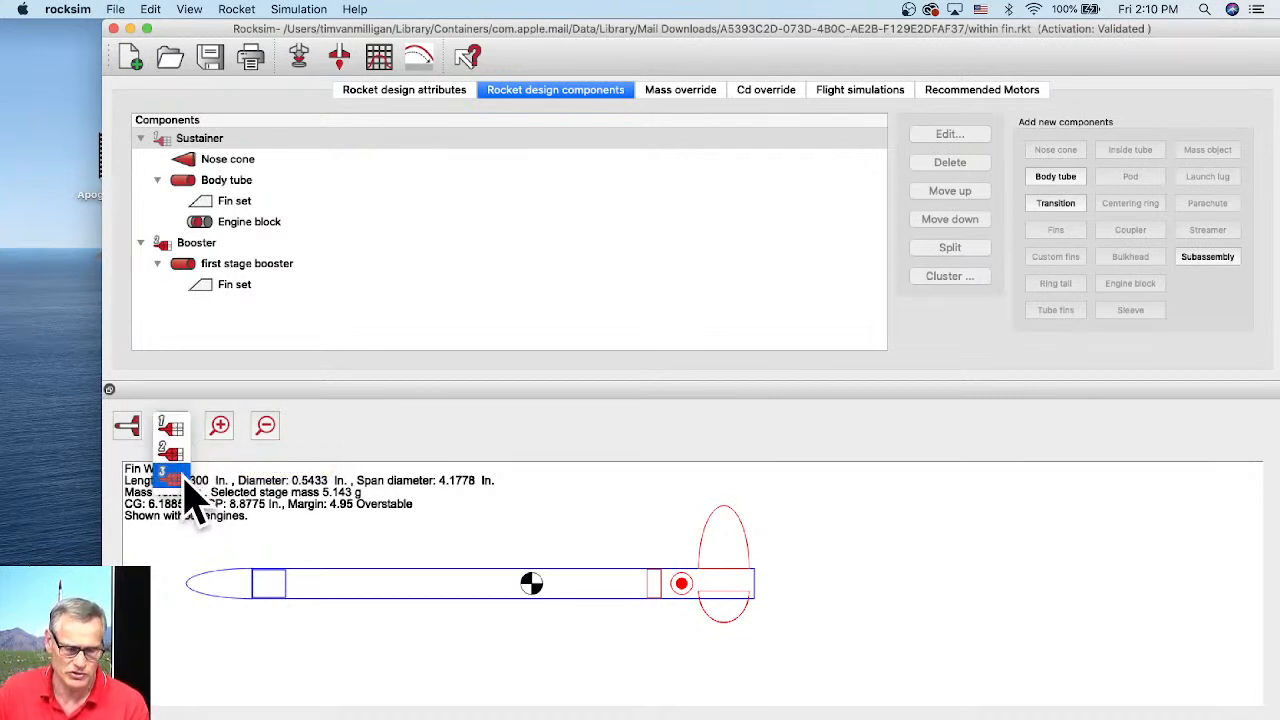
{"action": "left_click", "coordinate": [171, 468]}
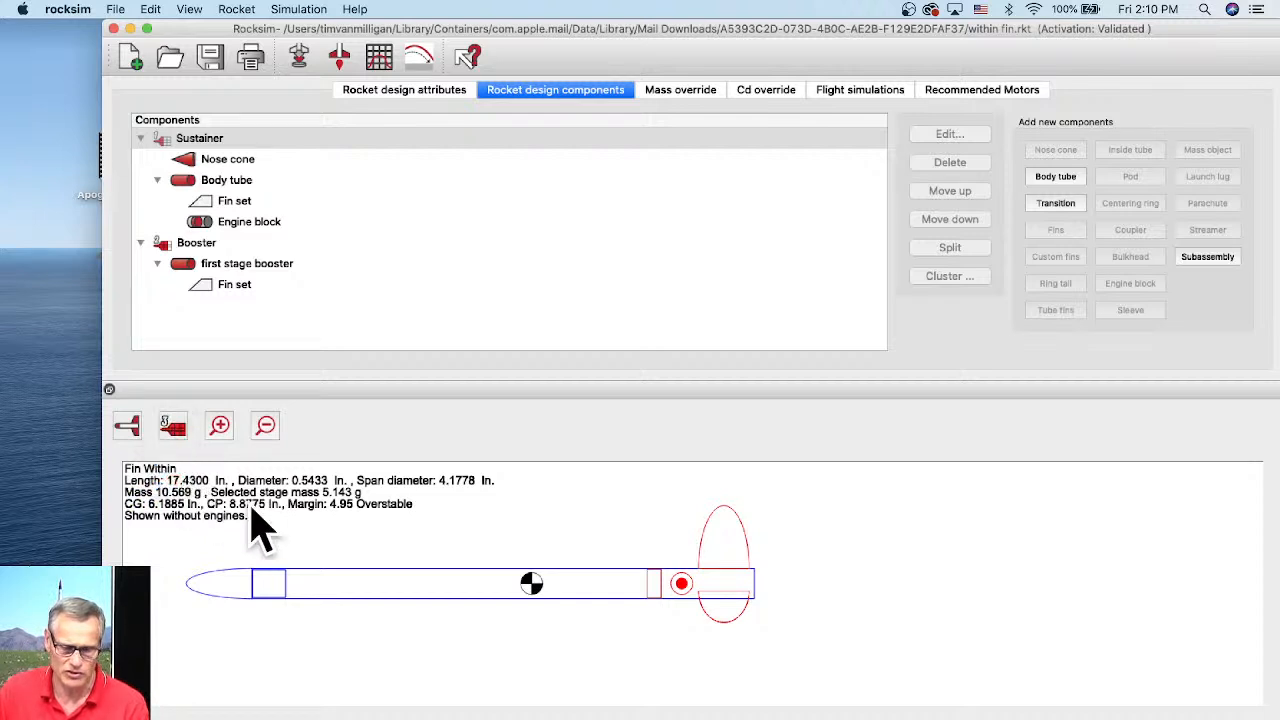
{"action": "left_click", "coordinate": [172, 425]}
{"action": "left_click", "coordinate": [171, 400]}
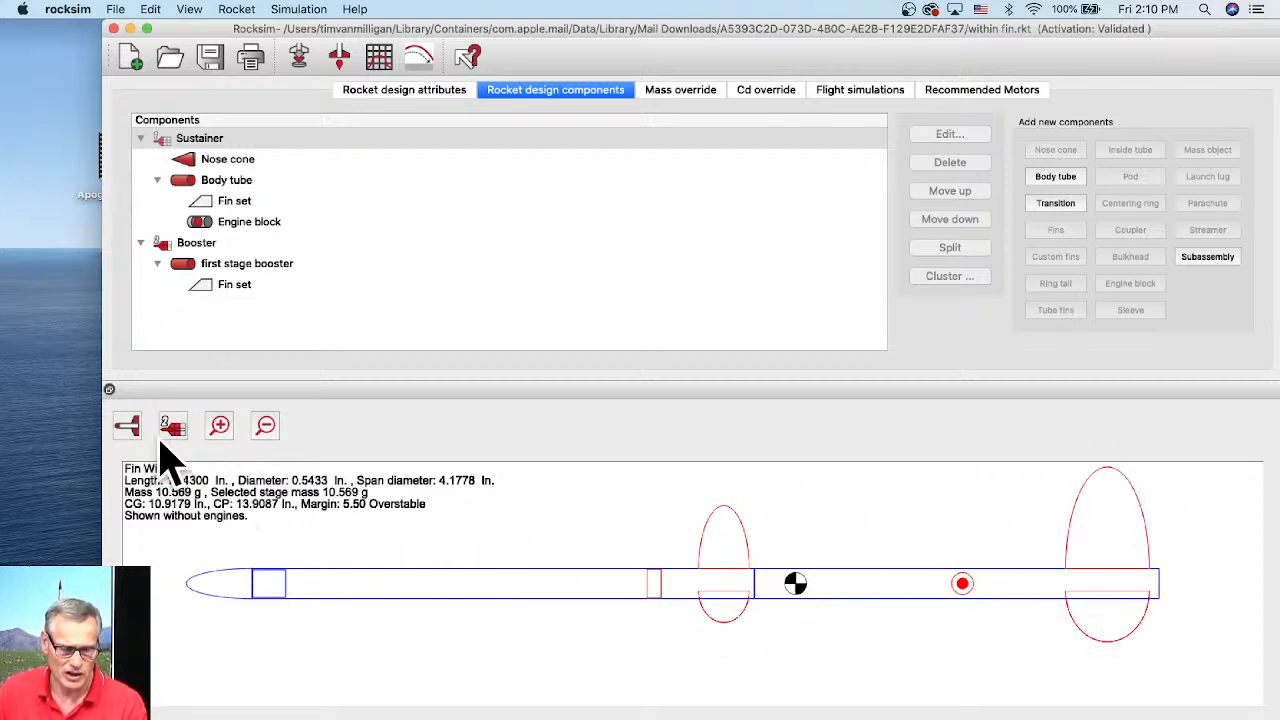
Display the rocket in 3D with visible-stage option 1, showing the sustainer only
{"action": "left_click", "coordinate": [127, 427]}
{"action": "left_click", "coordinate": [127, 427]}
{"action": "left_click", "coordinate": [127, 427]}
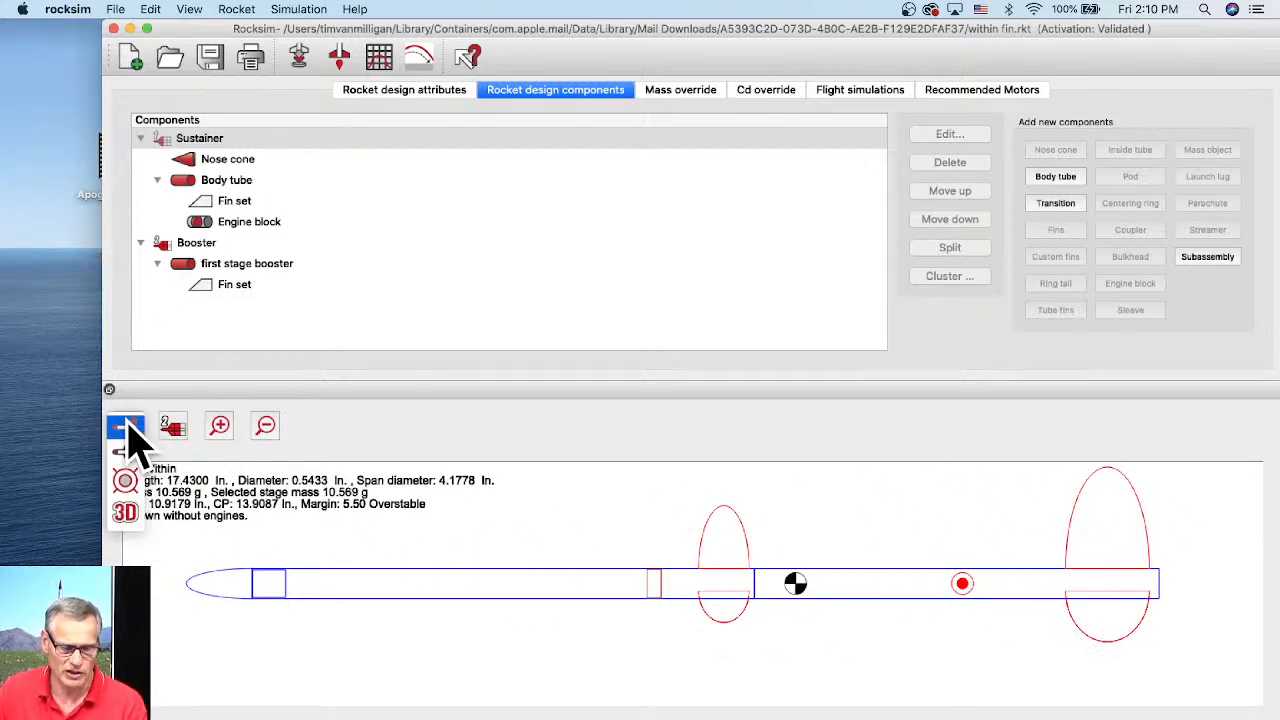
{"action": "left_click", "coordinate": [126, 512]}
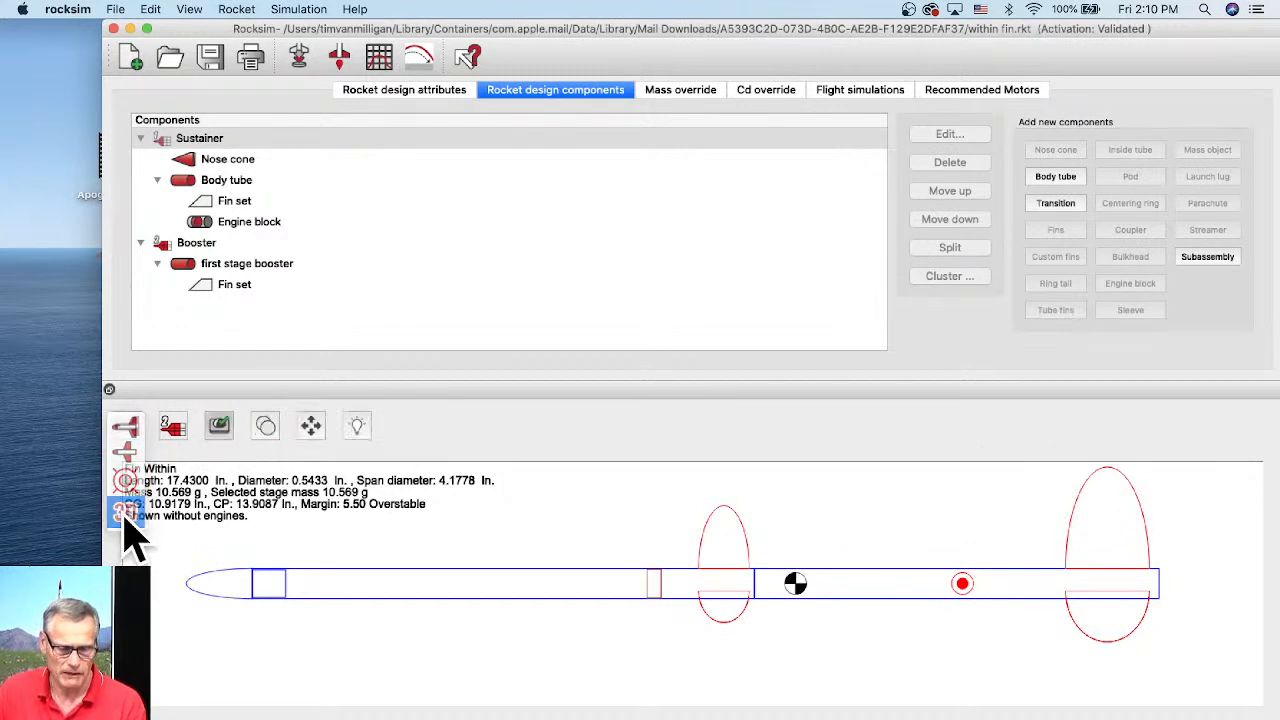
{"action": "left_click", "coordinate": [173, 422]}
{"action": "left_click", "coordinate": [171, 401]}
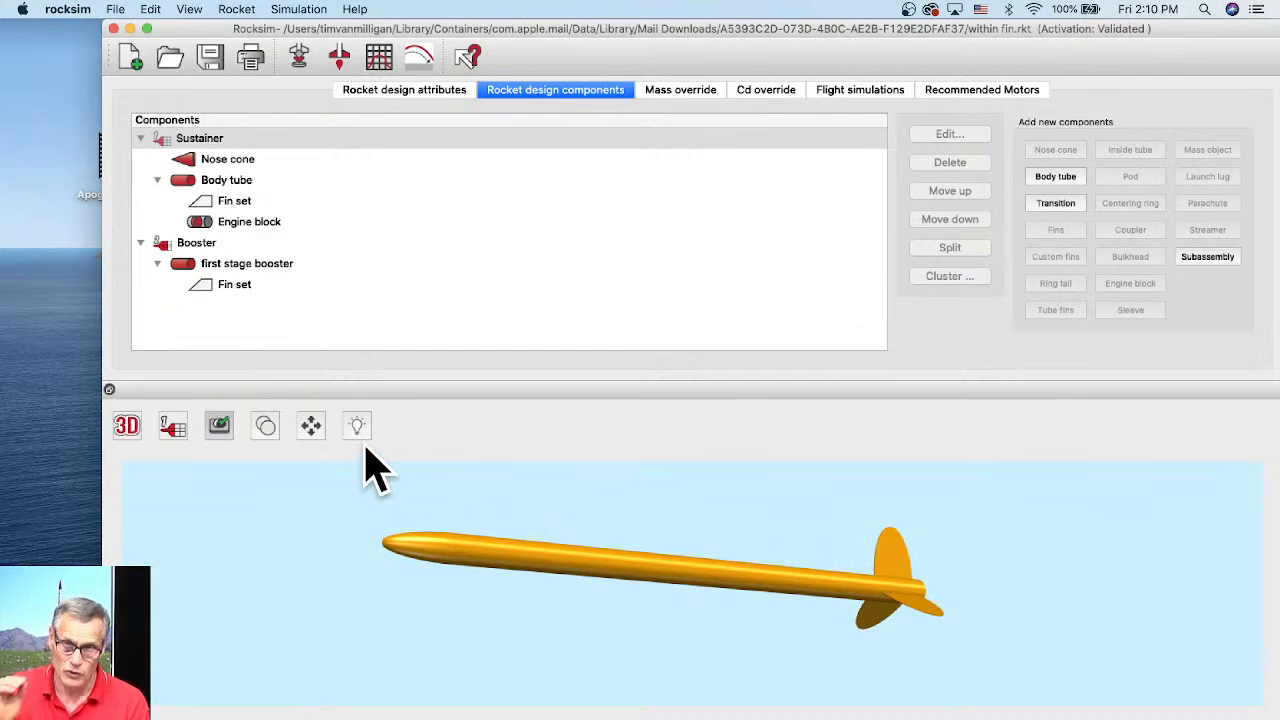
Return to the 2D side view and compare the sustainer alone with the combined sustainer and booster by alternating the visible stages
{"action": "left_click", "coordinate": [126, 430]}
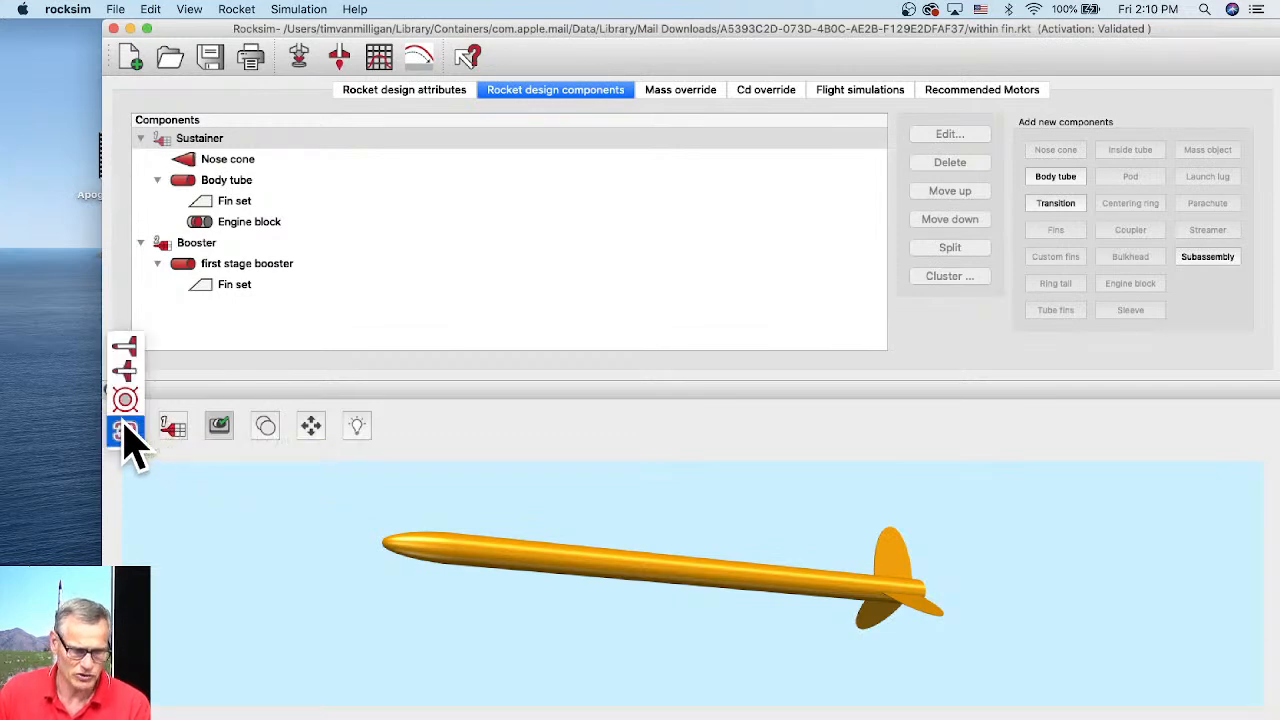
{"action": "left_click", "coordinate": [126, 372]}
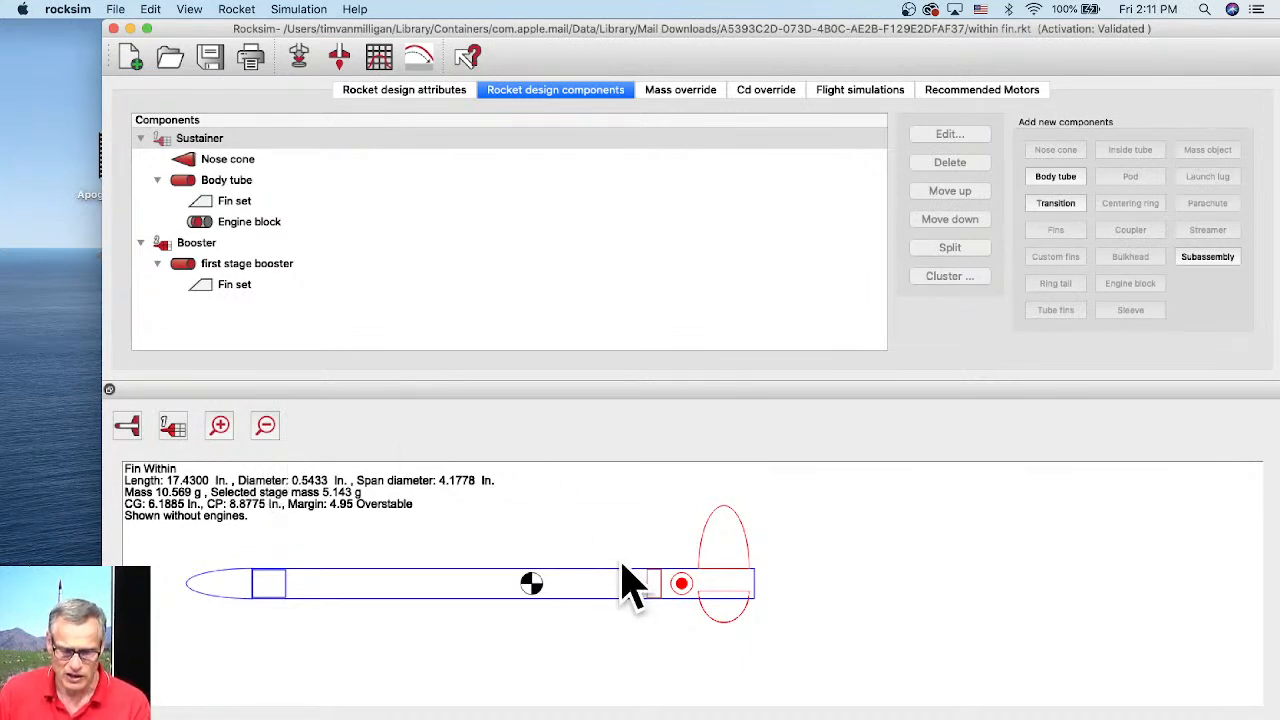
{"action": "left_click", "coordinate": [172, 428]}
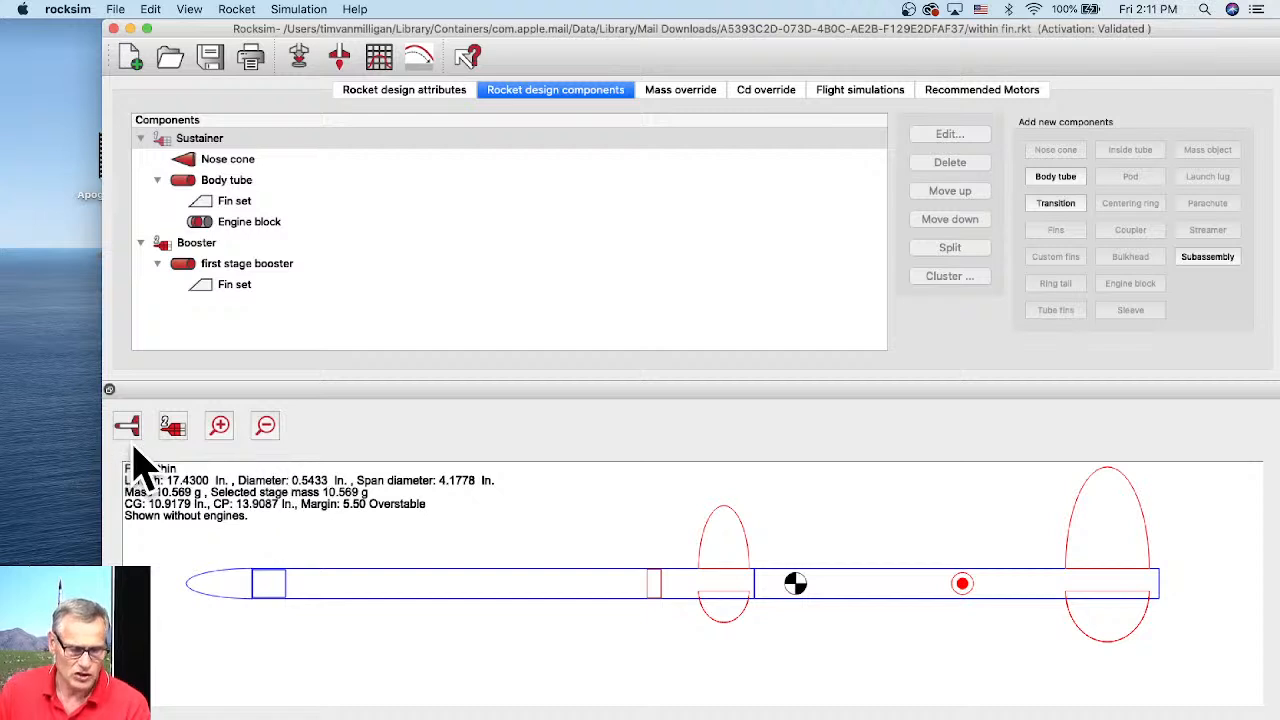
{"action": "left_click", "coordinate": [170, 424]}
{"action": "left_click", "coordinate": [170, 403]}
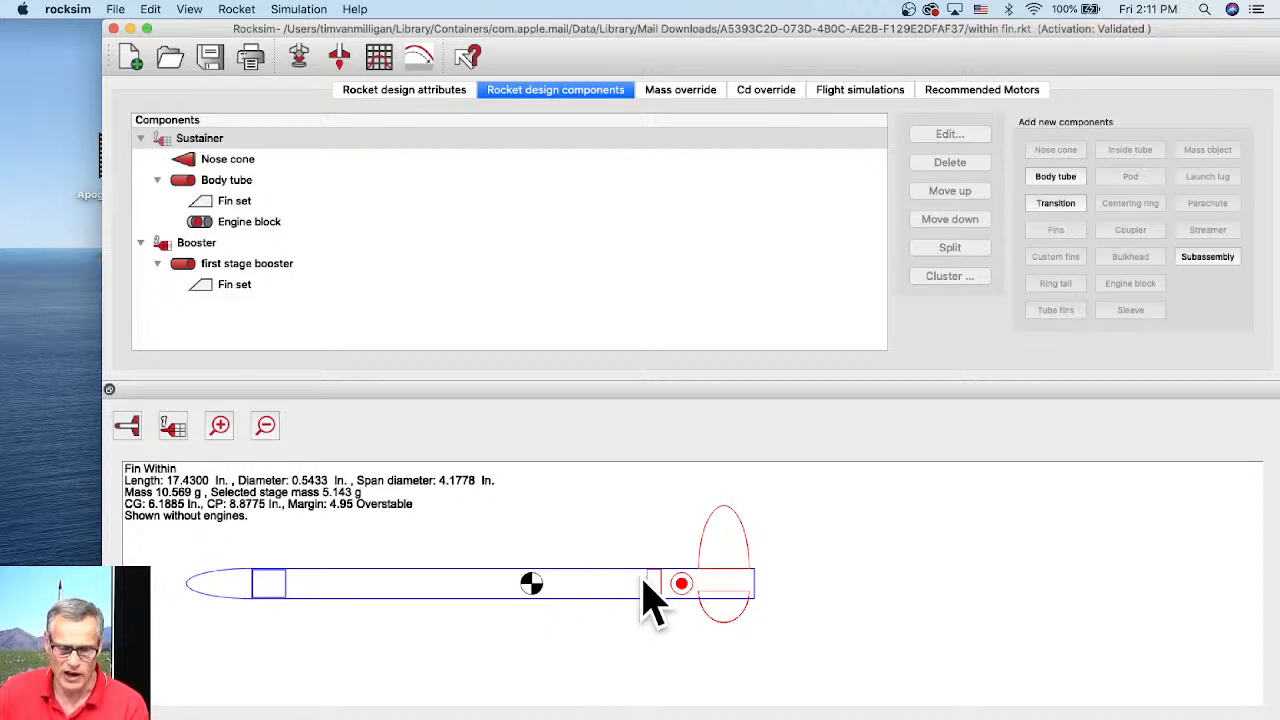
{"action": "left_click", "coordinate": [168, 428]}
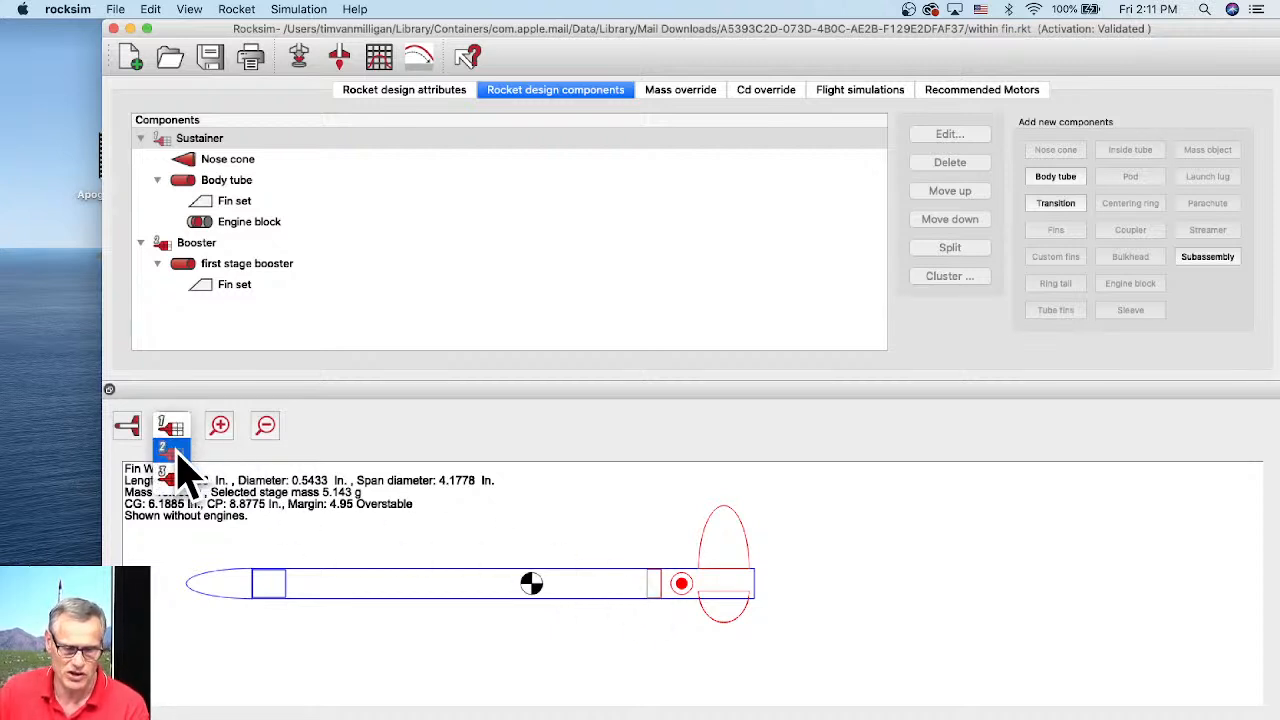
{"action": "left_click", "coordinate": [174, 450]}
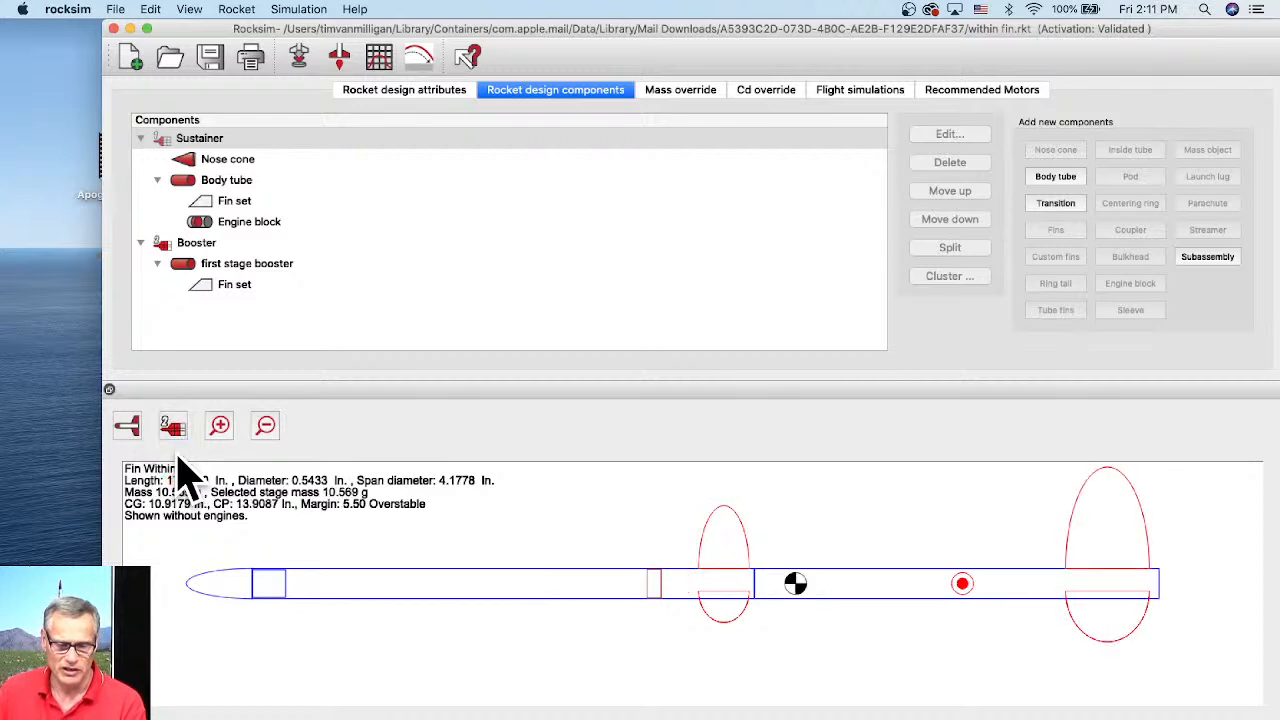
Show the combined sustainer and booster in 3D, rotated and zoomed out until the whole rocket fits in view
{"action": "left_click", "coordinate": [127, 428]}
{"action": "left_click", "coordinate": [124, 512]}
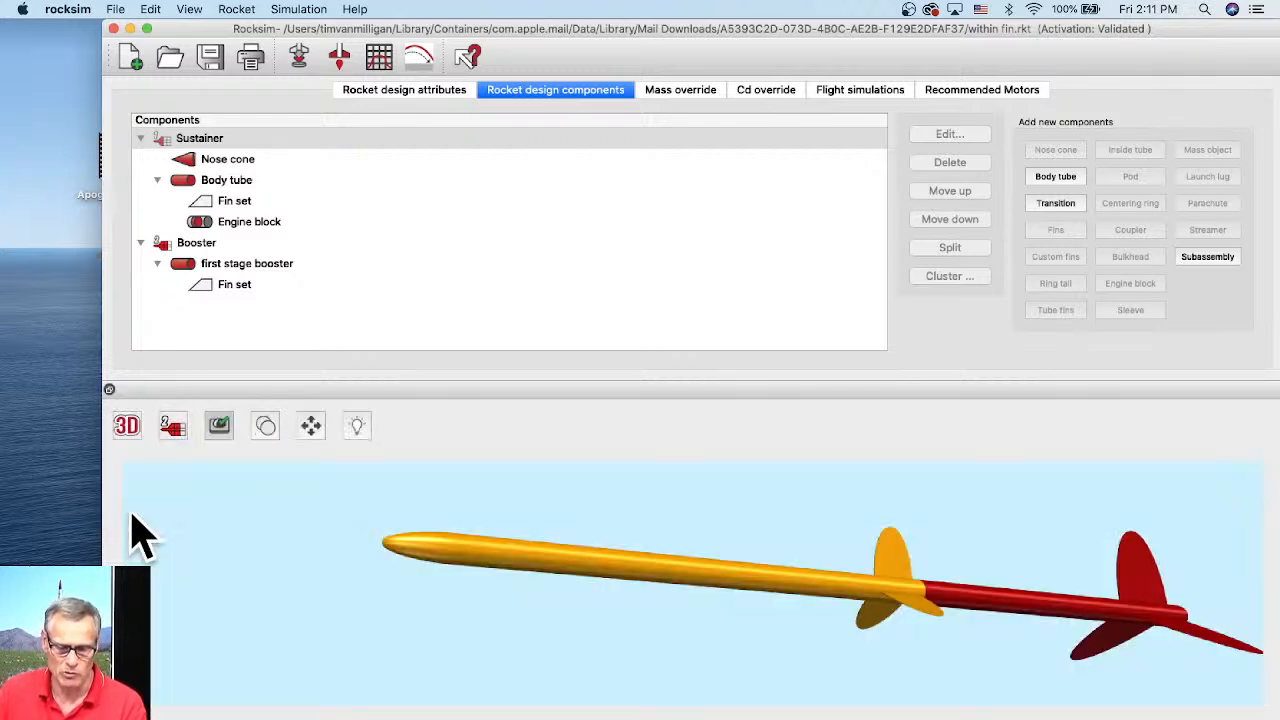
{"action": "left_click_drag", "start_coordinate": [765, 576], "coordinate": [726, 541]}
{"action": "scroll", "coordinate": [905, 580], "scroll_direction": "down", "scroll_amount": 5}
{"action": "scroll", "coordinate": [908, 583], "scroll_direction": "down", "scroll_amount": 3}
{"action": "left_click_drag", "start_coordinate": [954, 588], "coordinate": [788, 537]}
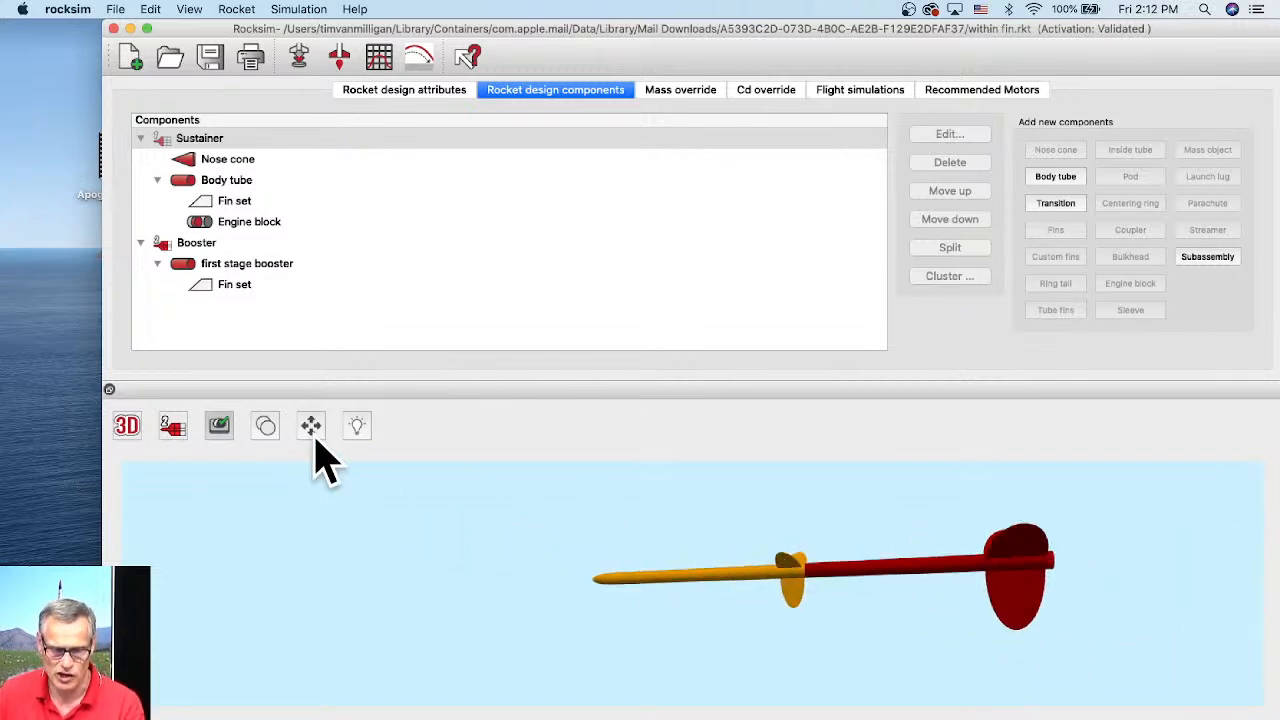
Change the 3D view's visible stages to option 1 and on to option 3
{"action": "left_click", "coordinate": [170, 425]}
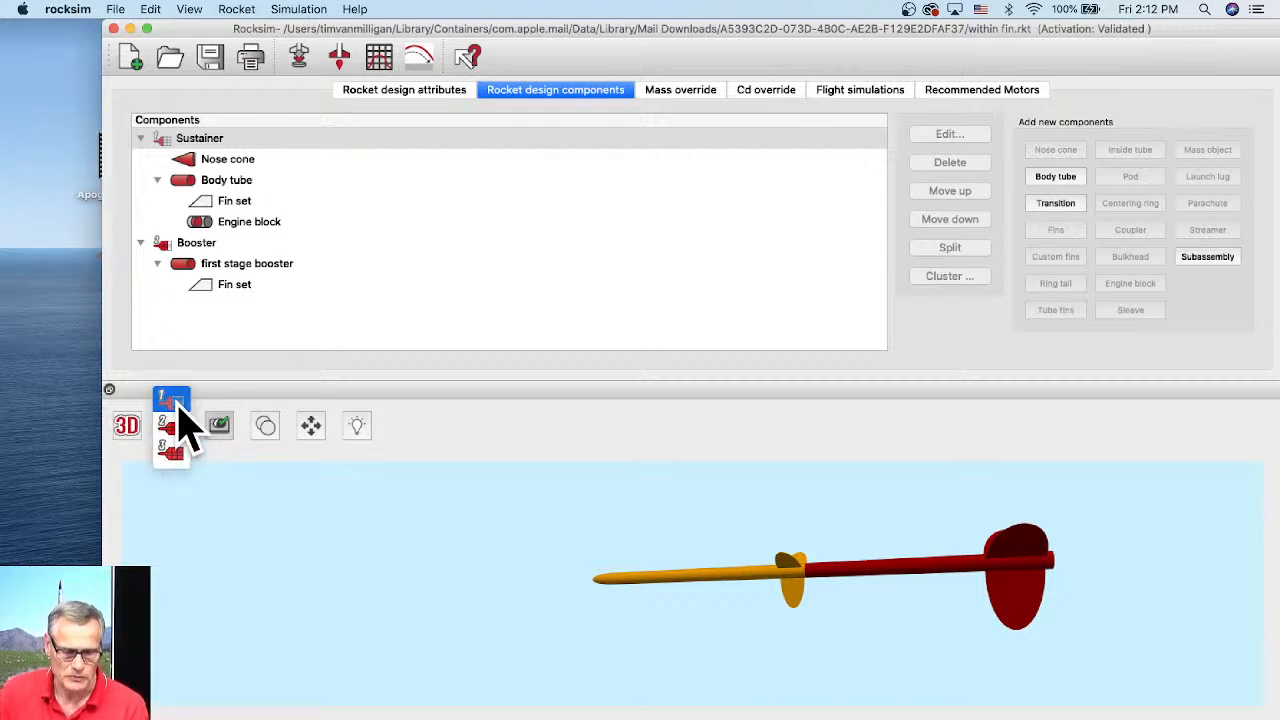
{"action": "left_click", "coordinate": [171, 402]}
{"action": "left_click", "coordinate": [178, 428]}
{"action": "left_click", "coordinate": [175, 484]}
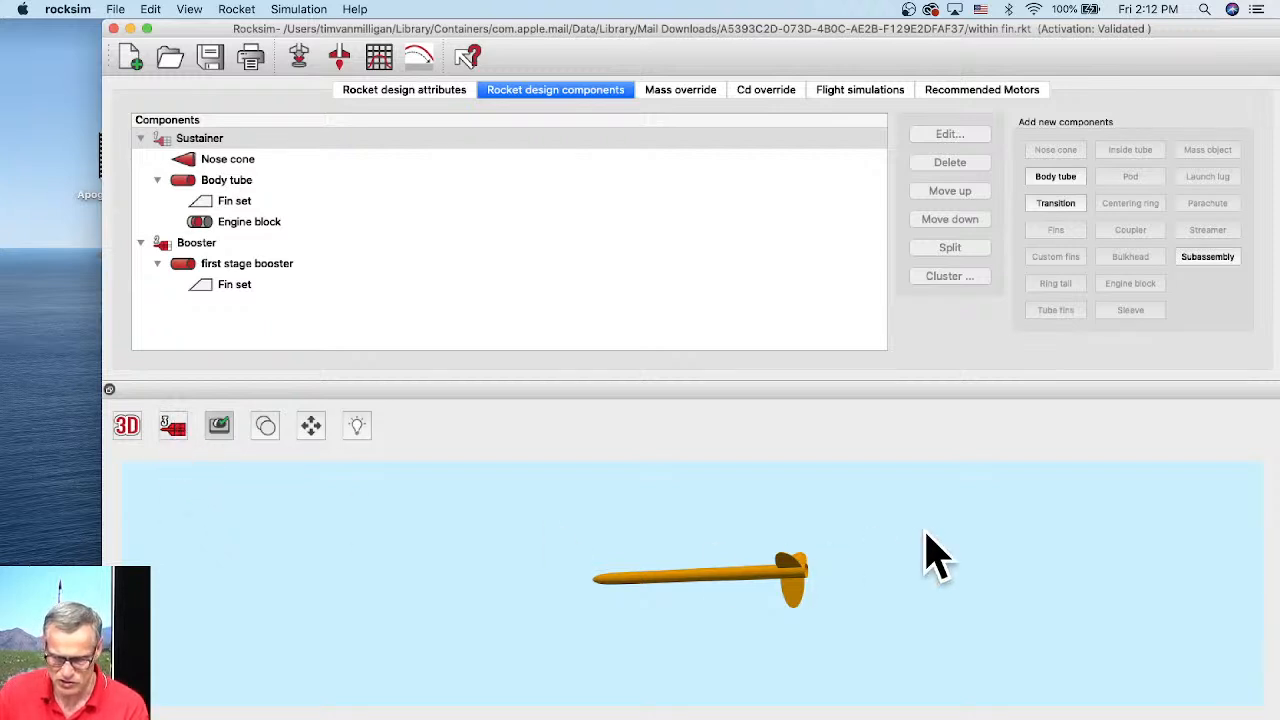
Compare the rocket's stages in 3D by switching the visible stages to option 2, 3, 1 and back to 3
{"action": "left_click", "coordinate": [181, 430]}
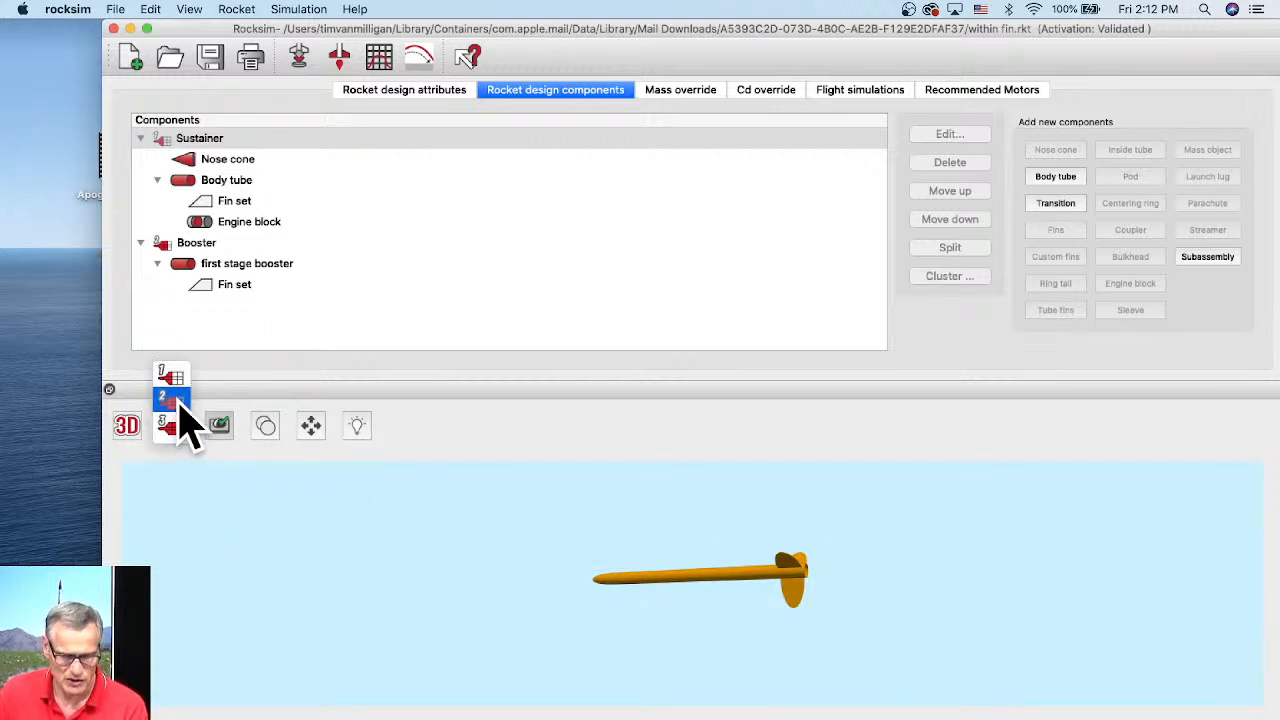
{"action": "left_click", "coordinate": [172, 402]}
{"action": "left_click", "coordinate": [185, 434]}
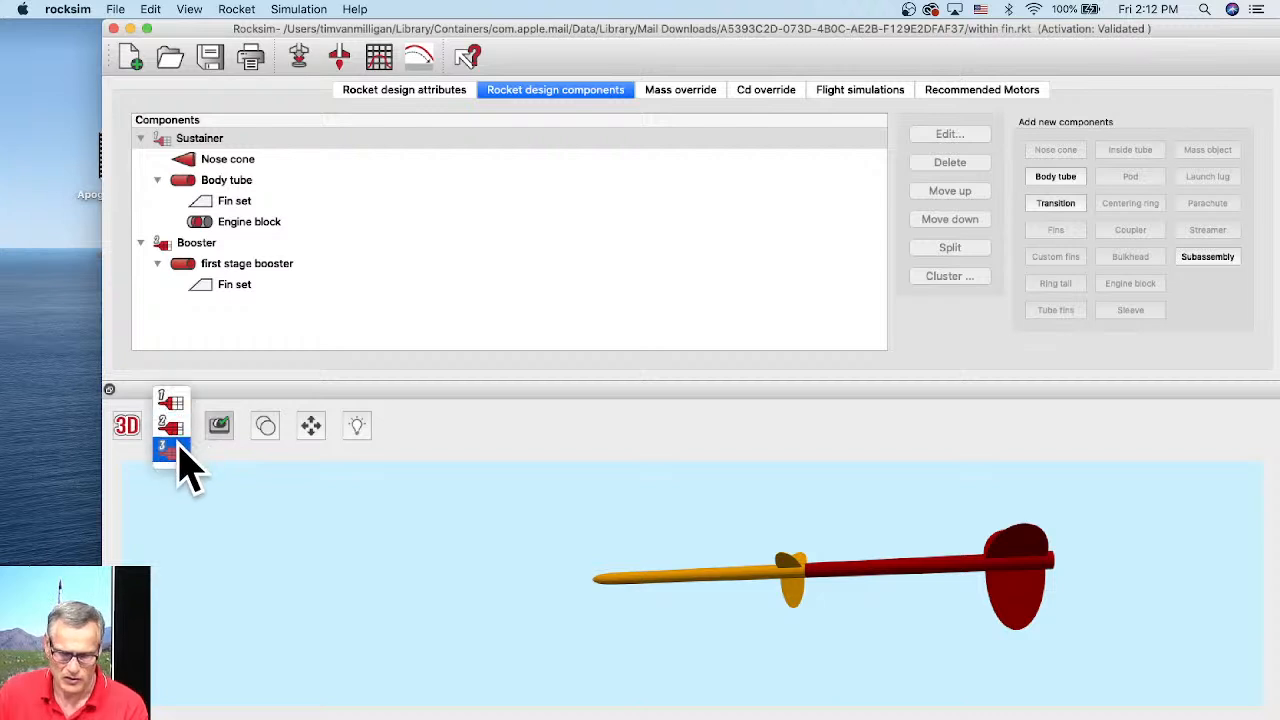
{"action": "left_click", "coordinate": [184, 456]}
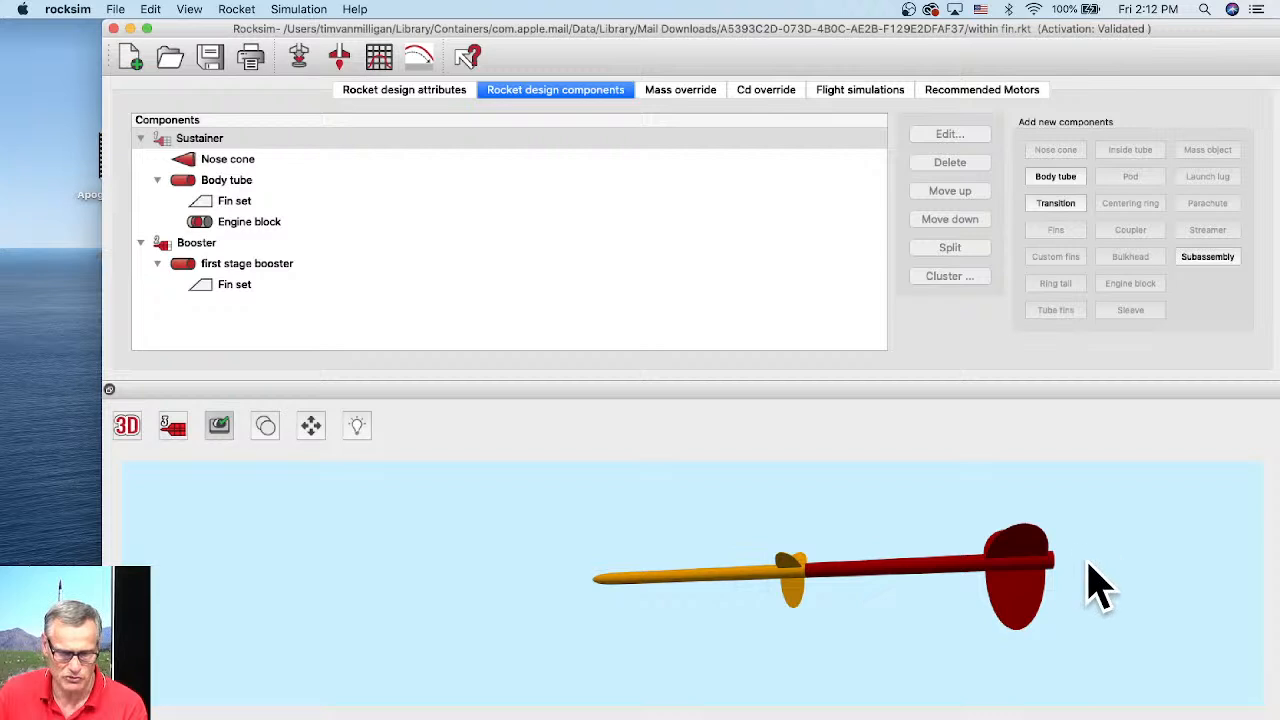
{"action": "left_click", "coordinate": [168, 428]}
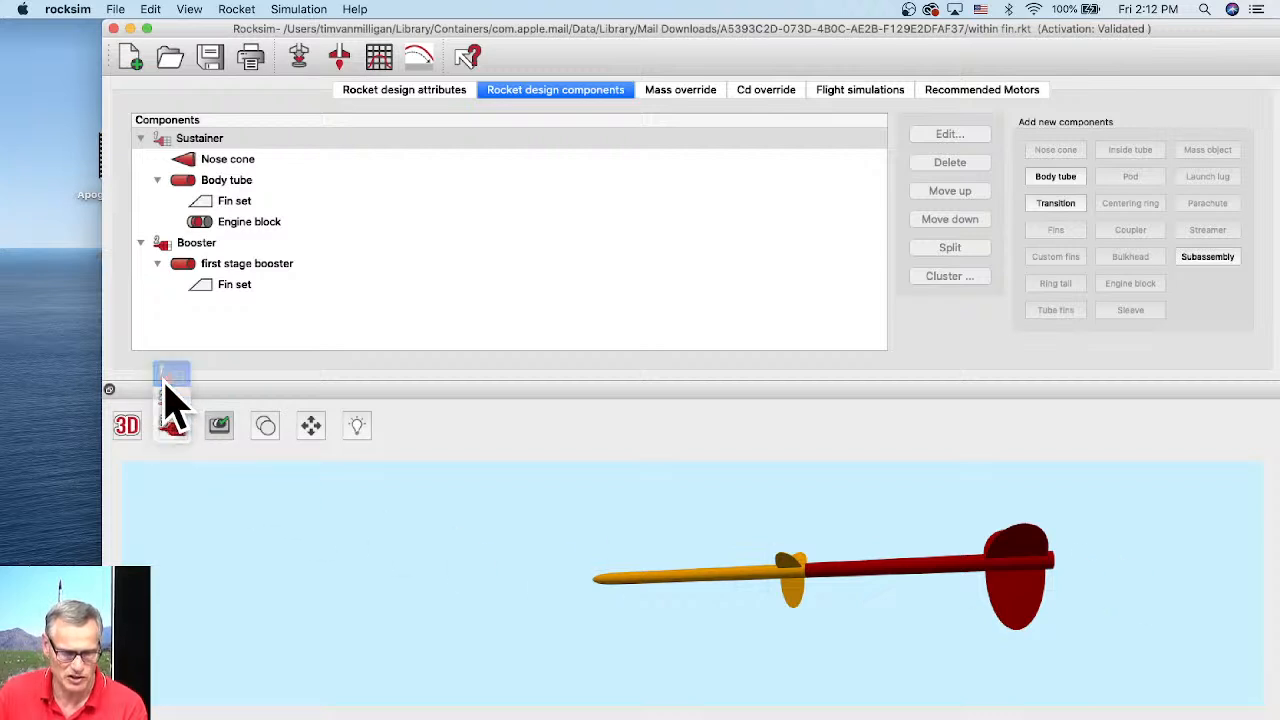
{"action": "left_click", "coordinate": [166, 372]}
{"action": "left_click", "coordinate": [172, 428]}
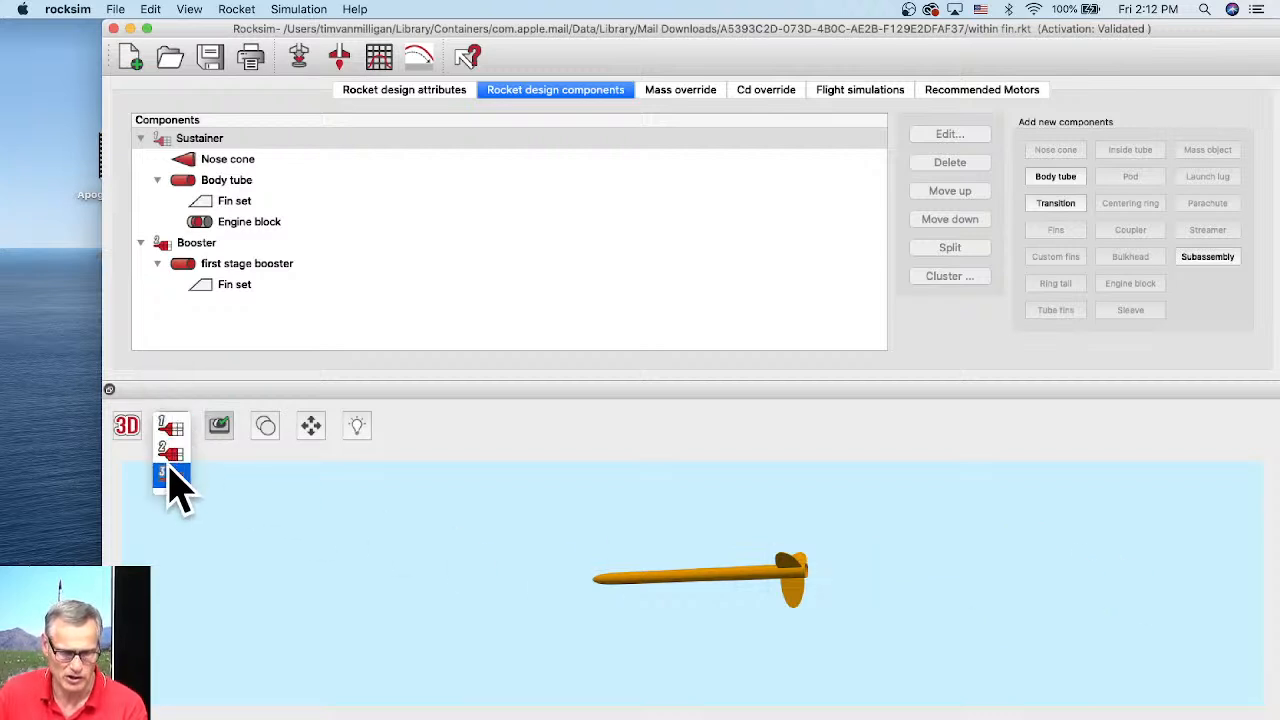
{"action": "left_click", "coordinate": [172, 478]}
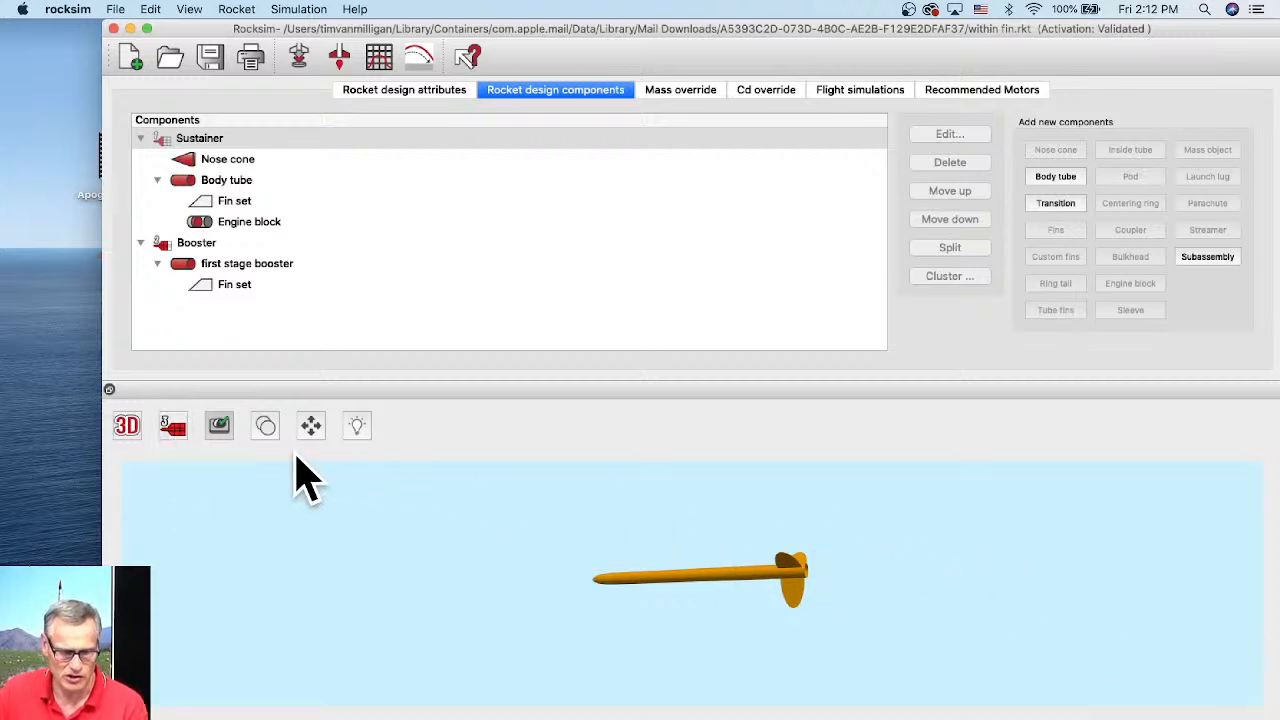
Show the sustainer and booster together with visible-stage option 2 and rotate the 3D model to a level side-on orientation
{"action": "left_click", "coordinate": [168, 428]}
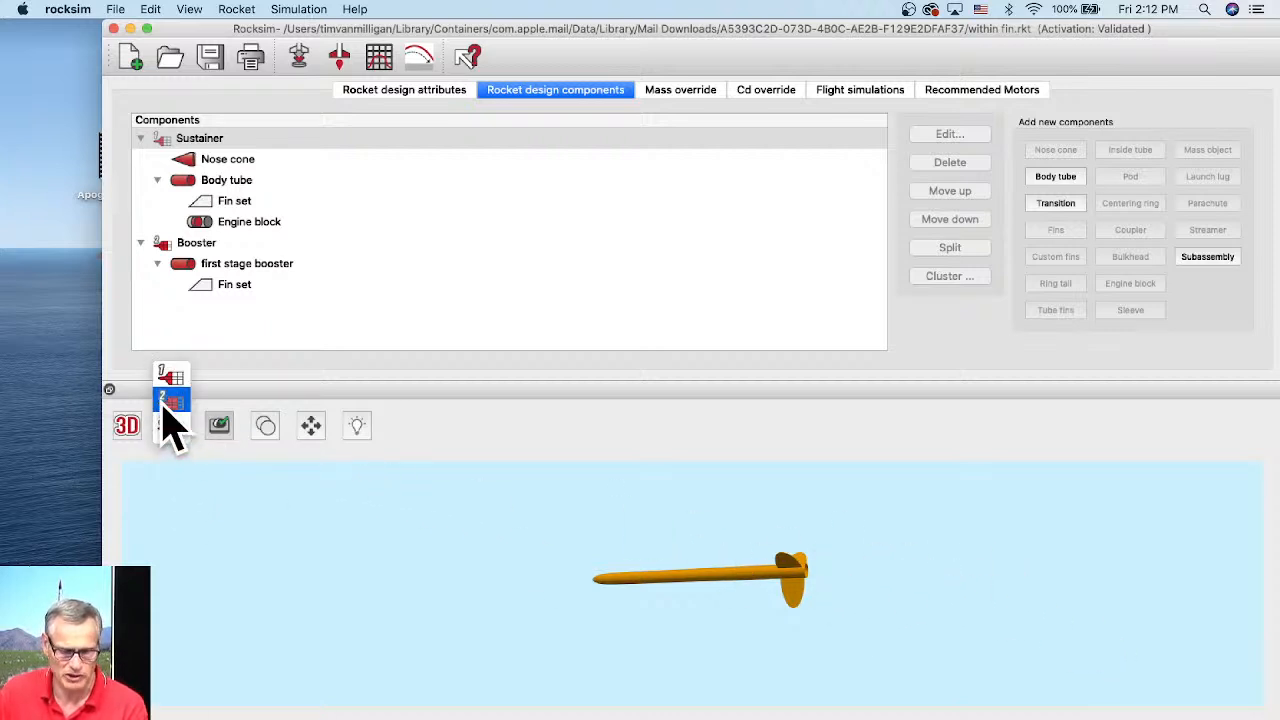
{"action": "left_click", "coordinate": [170, 402]}
{"action": "left_click_drag", "start_coordinate": [837, 555], "coordinate": [957, 532]}
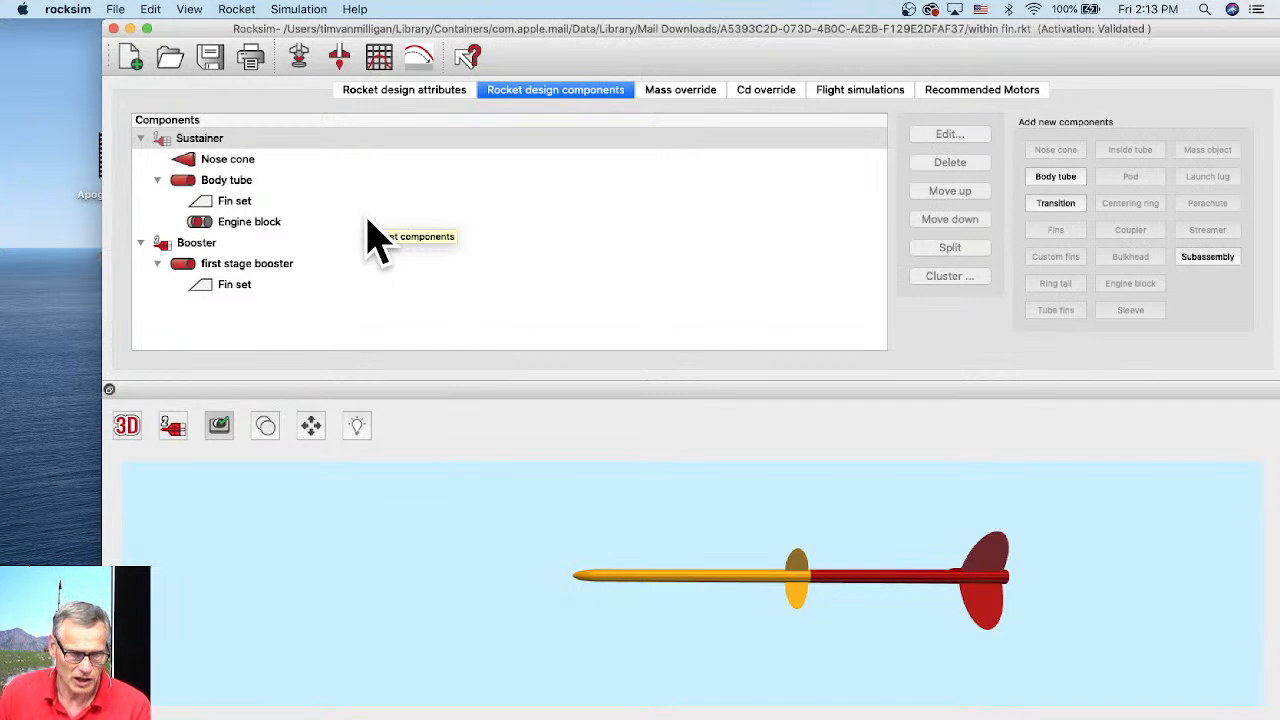
In the application preferences, try the default metric units and switch to the default English units
{"action": "left_click", "coordinate": [82, 9]}
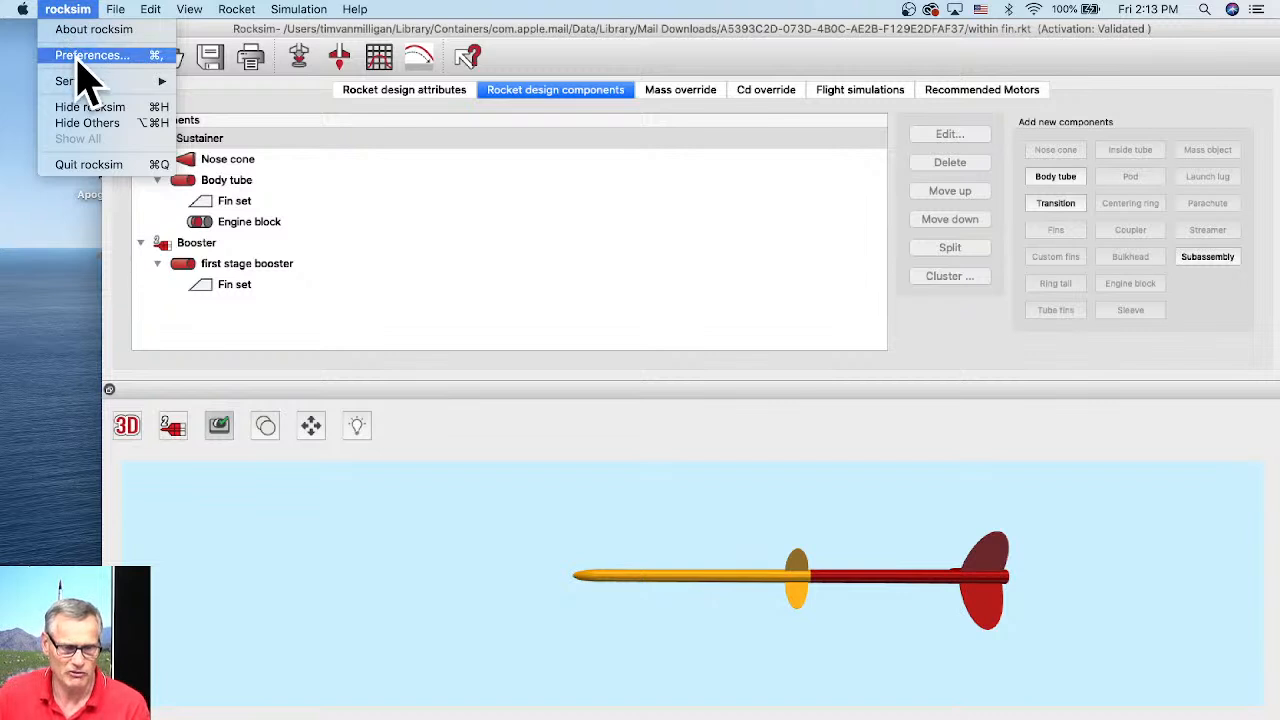
{"action": "mouse_move", "coordinate": [149, 14]}
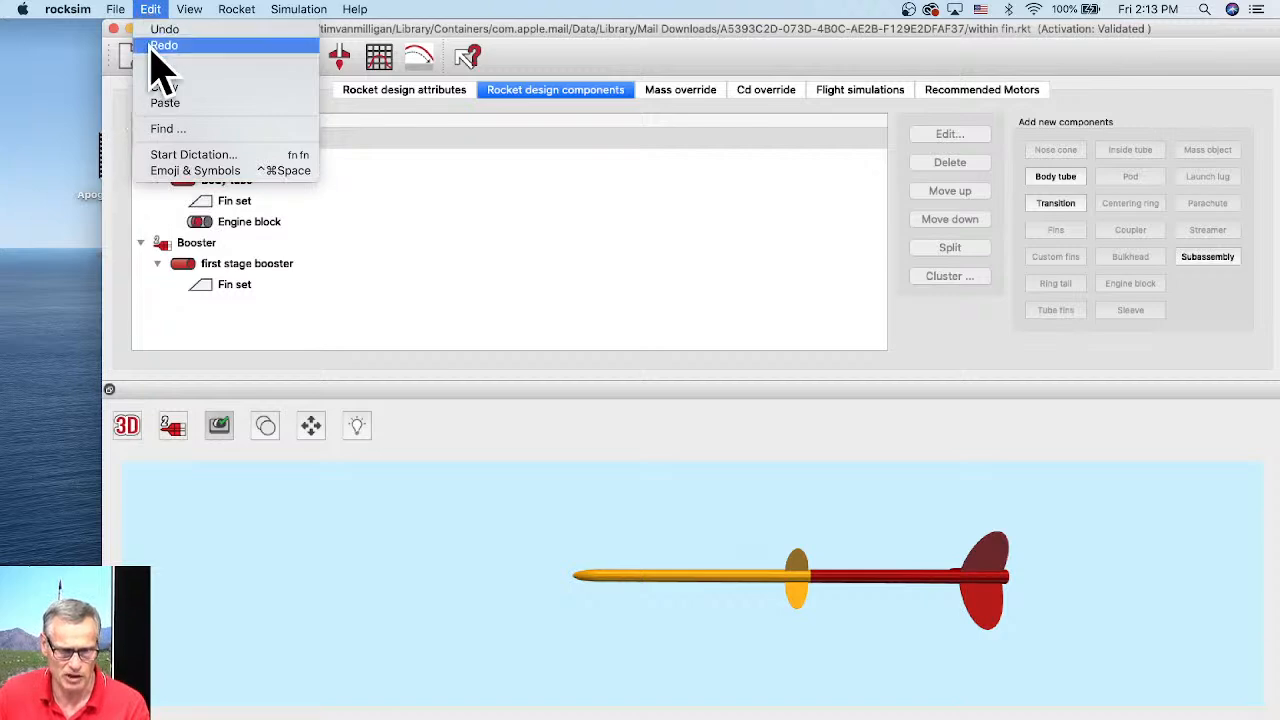
{"action": "mouse_move", "coordinate": [81, 10]}
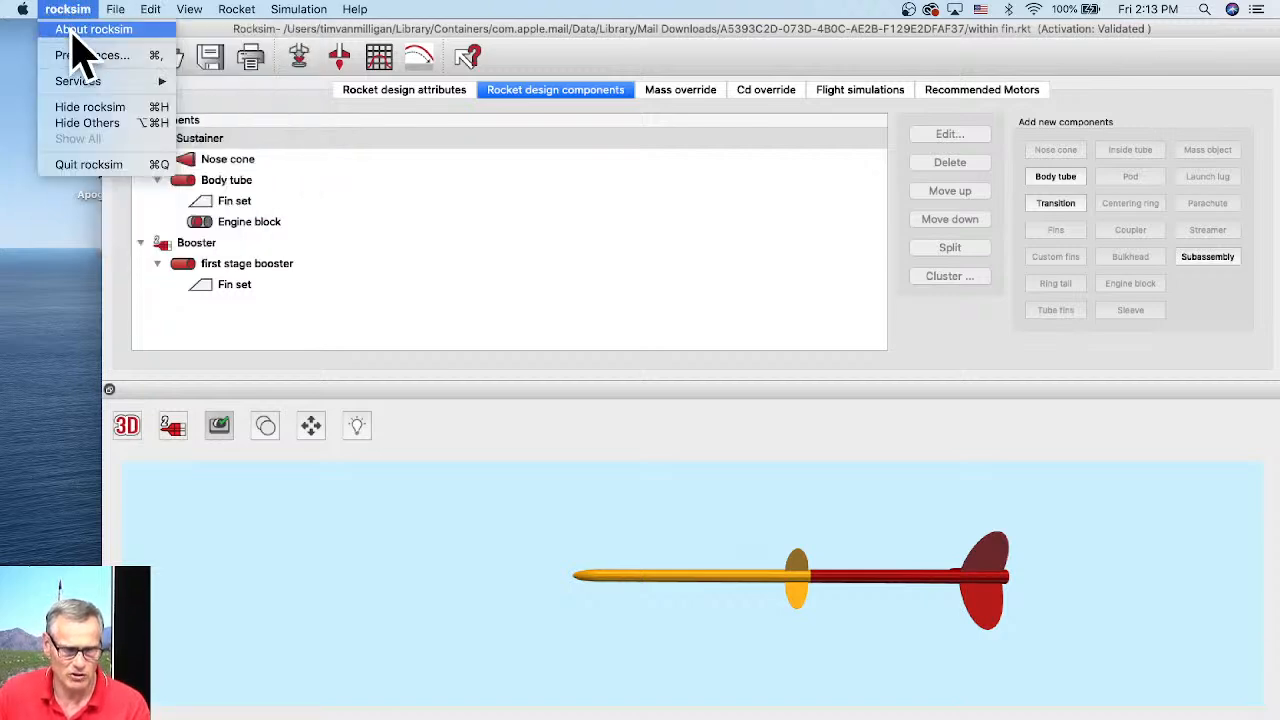
{"action": "left_click", "coordinate": [80, 57]}
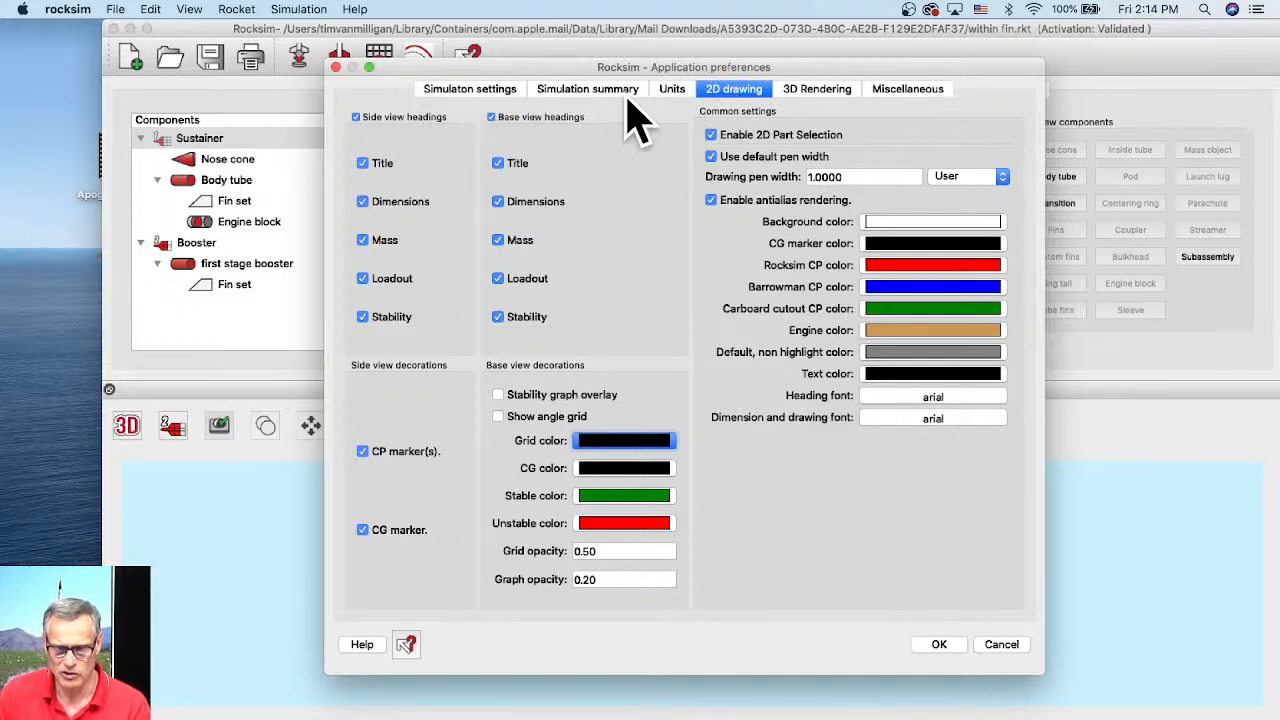
{"action": "left_click", "coordinate": [672, 92]}
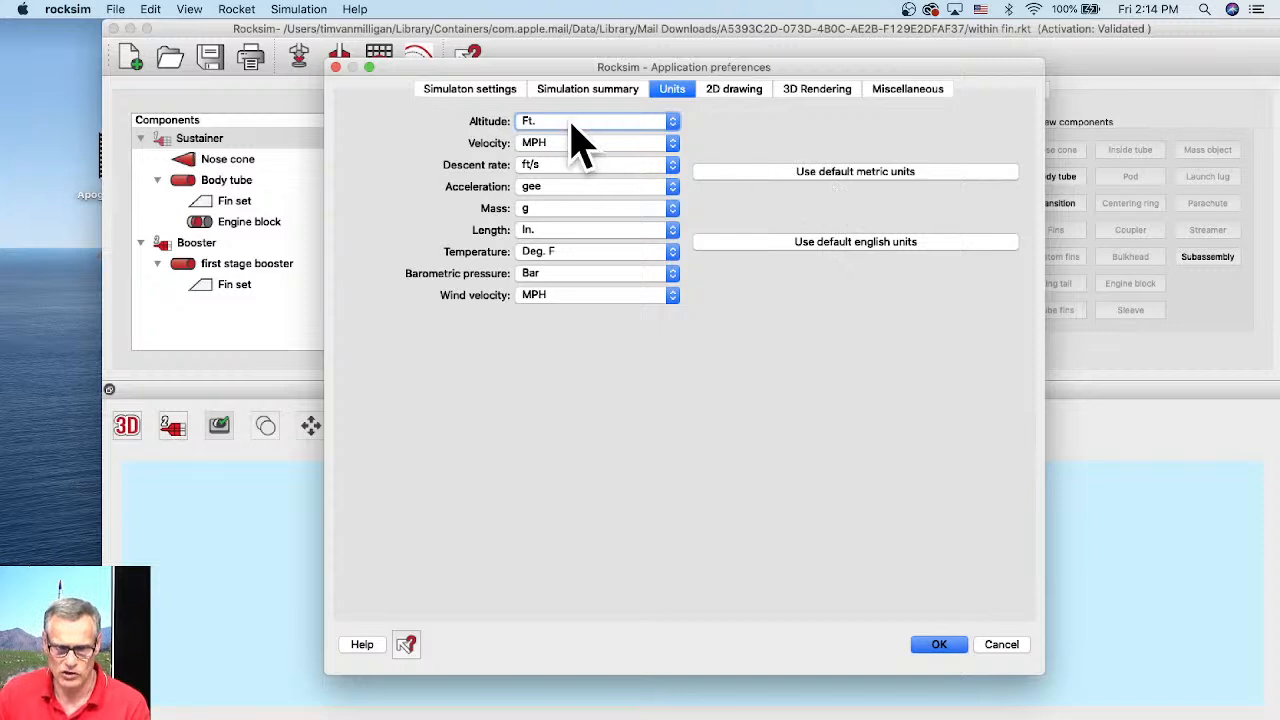
{"action": "left_click", "coordinate": [848, 176]}
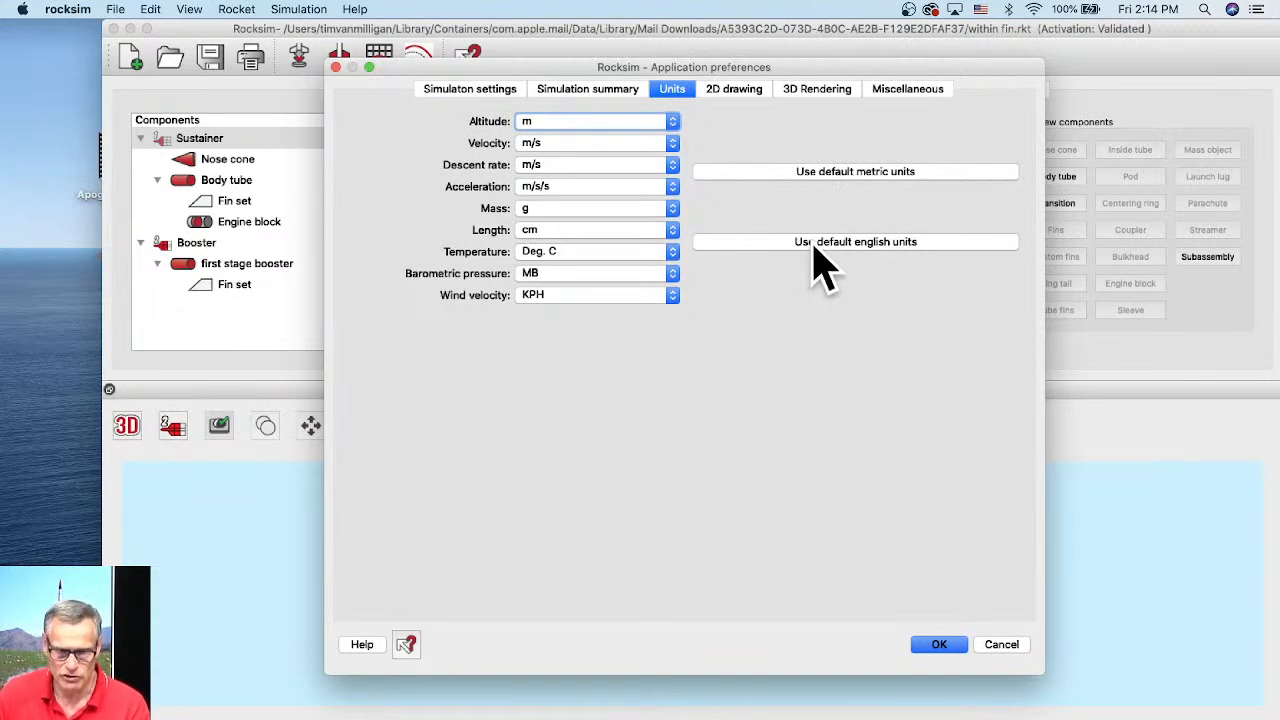
{"action": "left_click", "coordinate": [843, 246]}
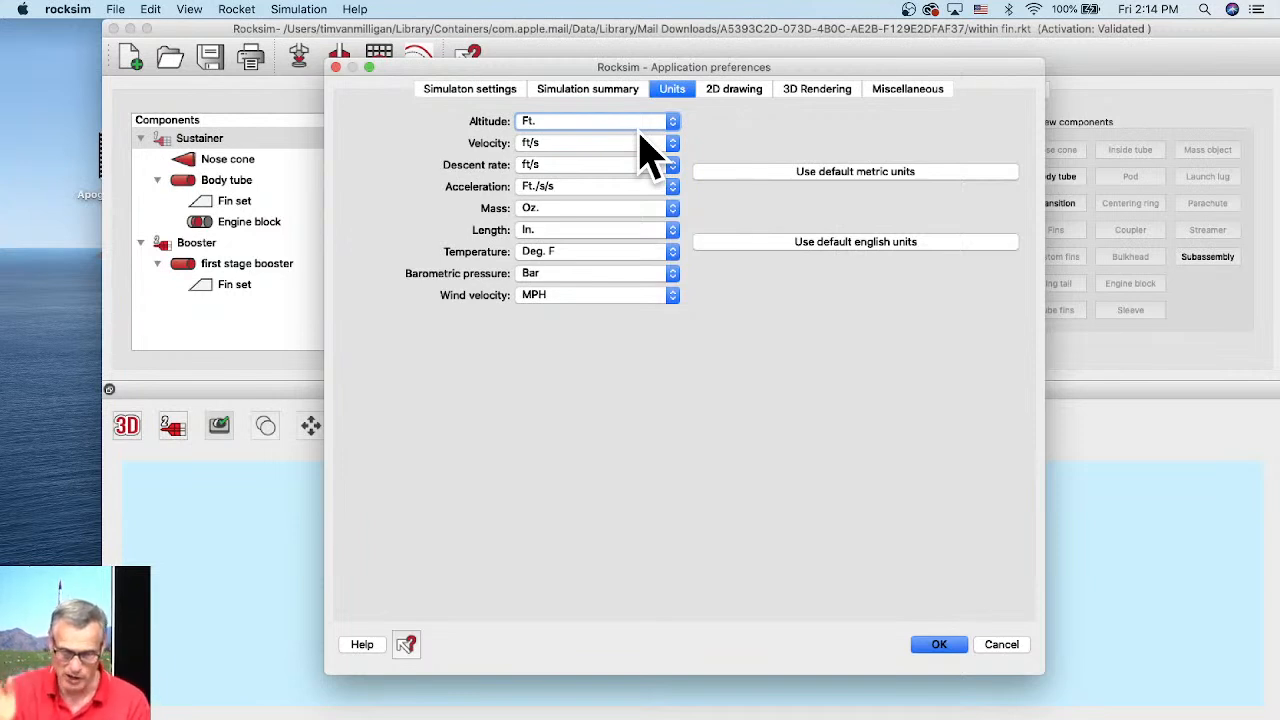
Customize the unit preferences with velocity in MPH, acceleration in gee and mass in g, and accept the preferences
{"action": "left_click", "coordinate": [614, 122]}
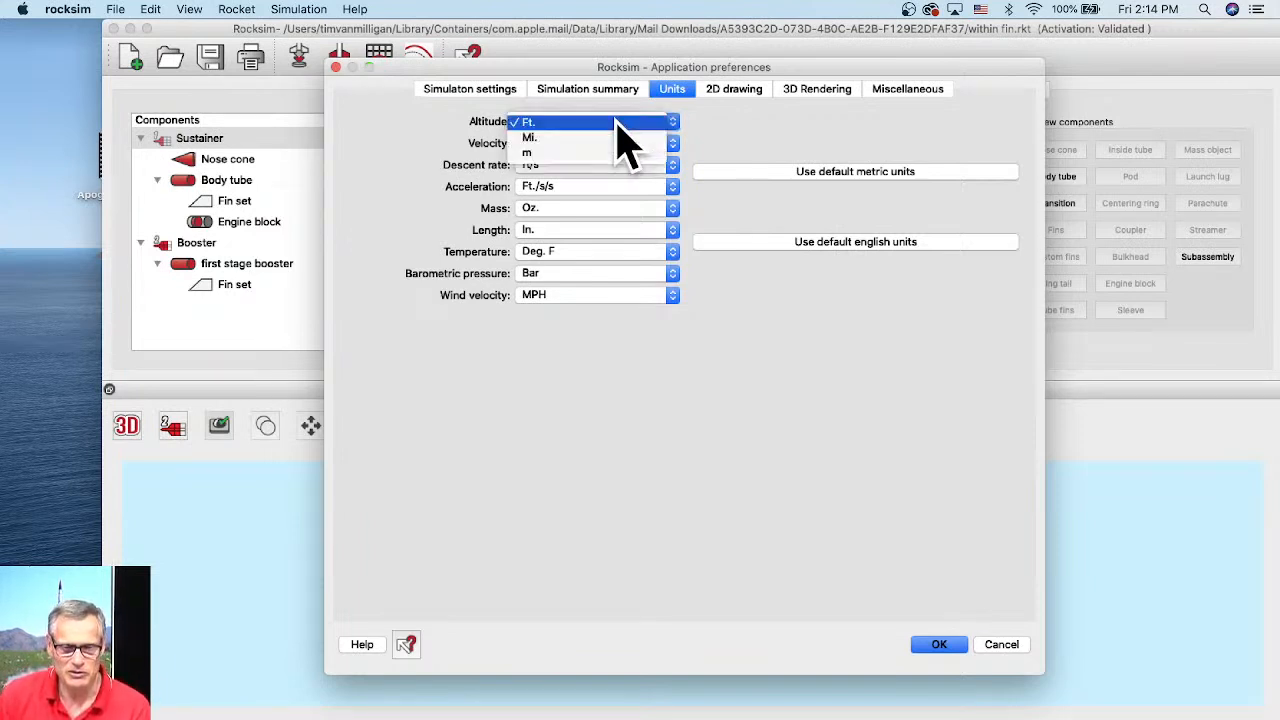
{"action": "left_click", "coordinate": [805, 140]}
{"action": "left_click", "coordinate": [566, 146]}
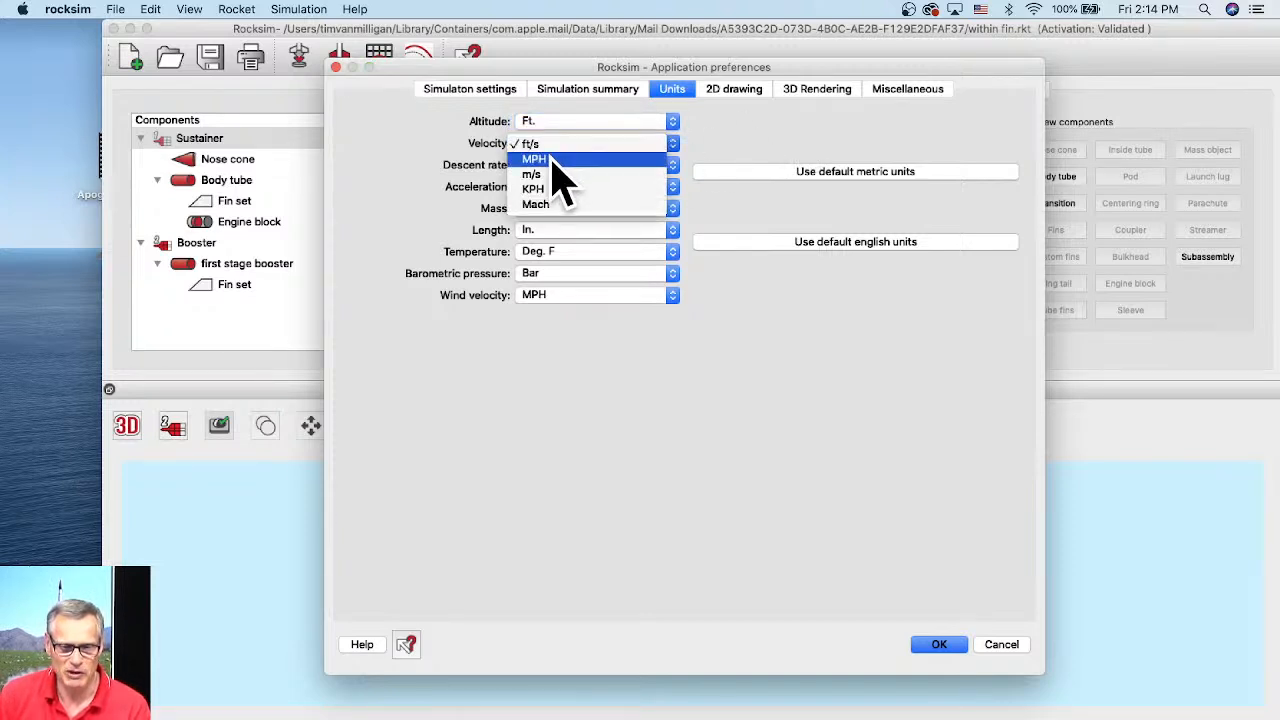
{"action": "left_click", "coordinate": [553, 164]}
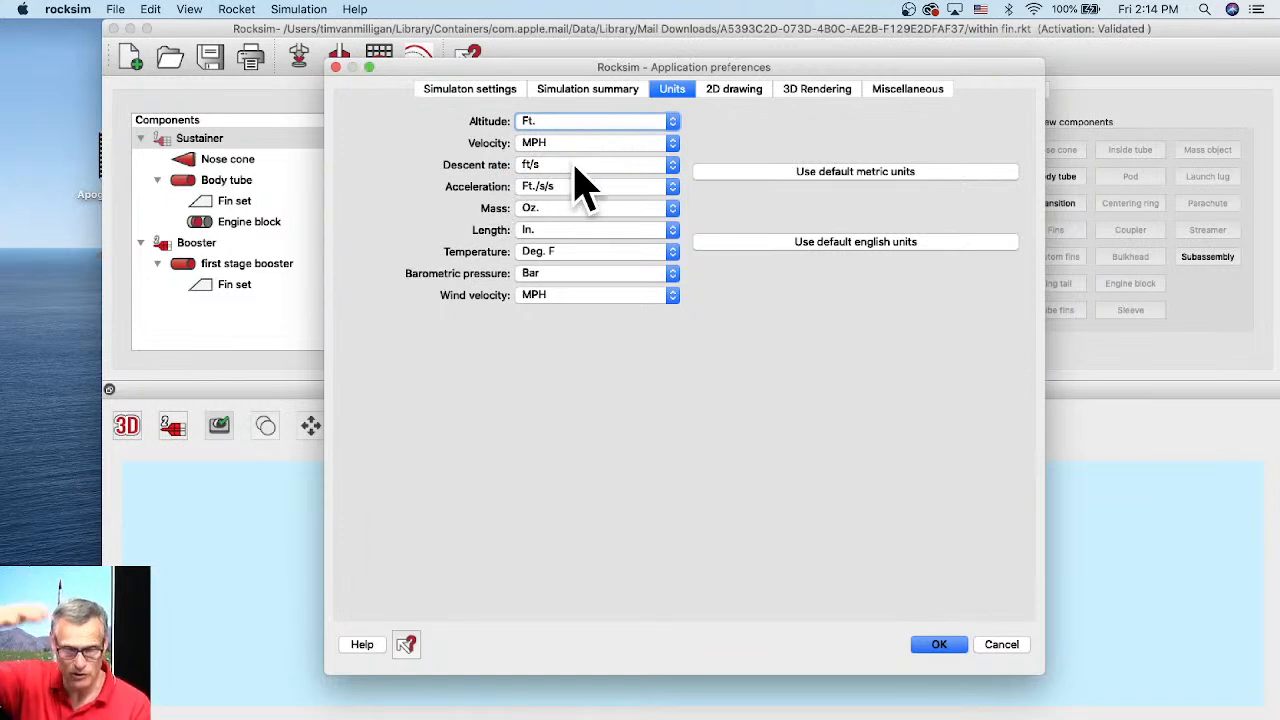
{"action": "left_click", "coordinate": [553, 188]}
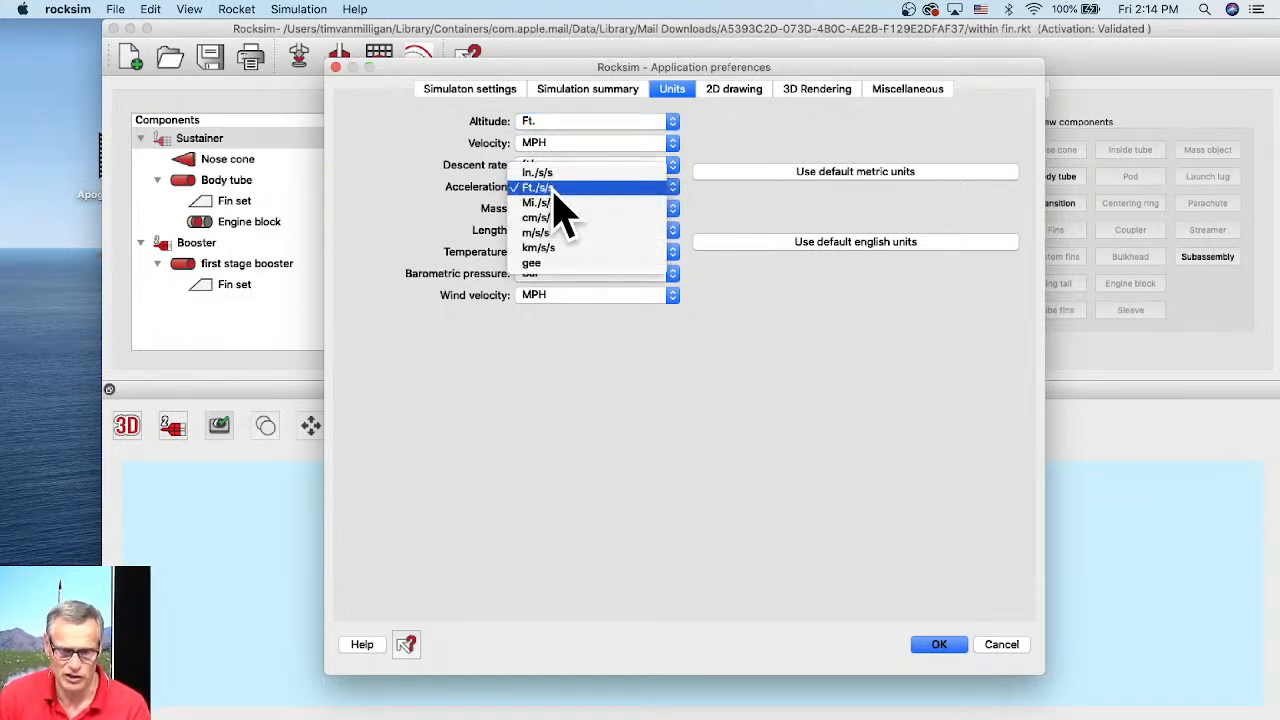
{"action": "left_click", "coordinate": [553, 263]}
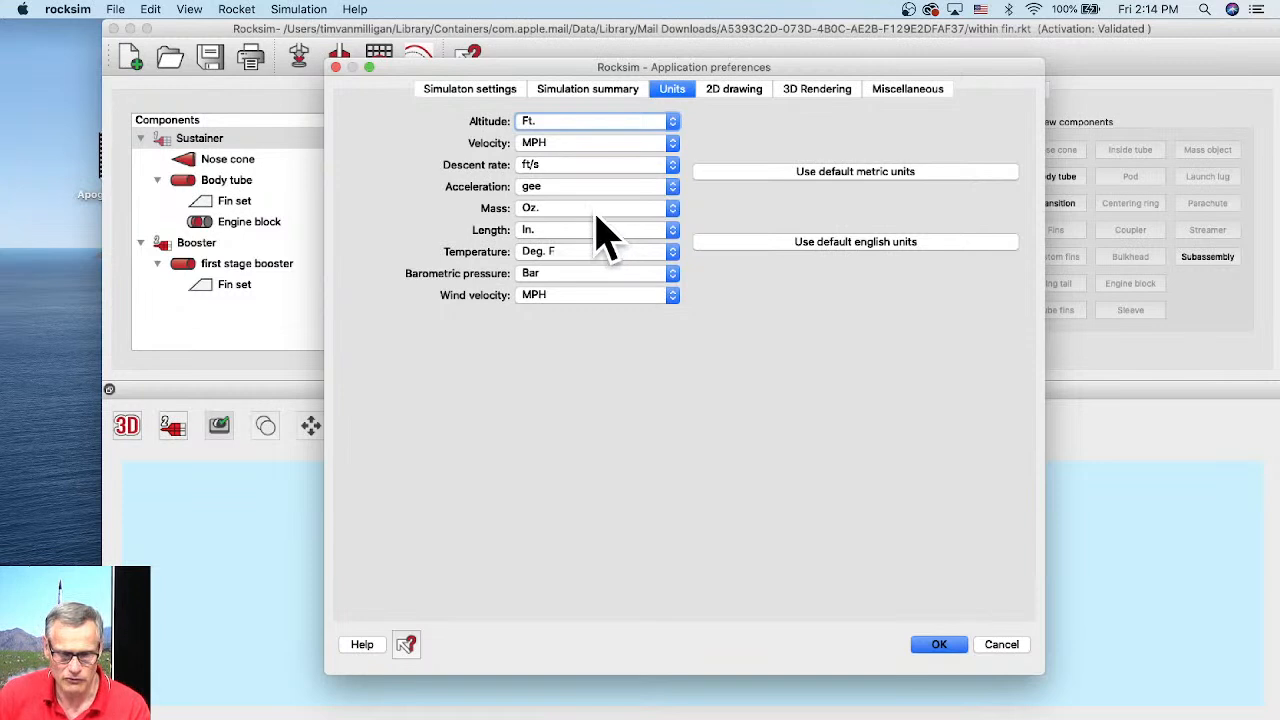
{"action": "left_click", "coordinate": [535, 212]}
{"action": "left_click", "coordinate": [561, 240]}
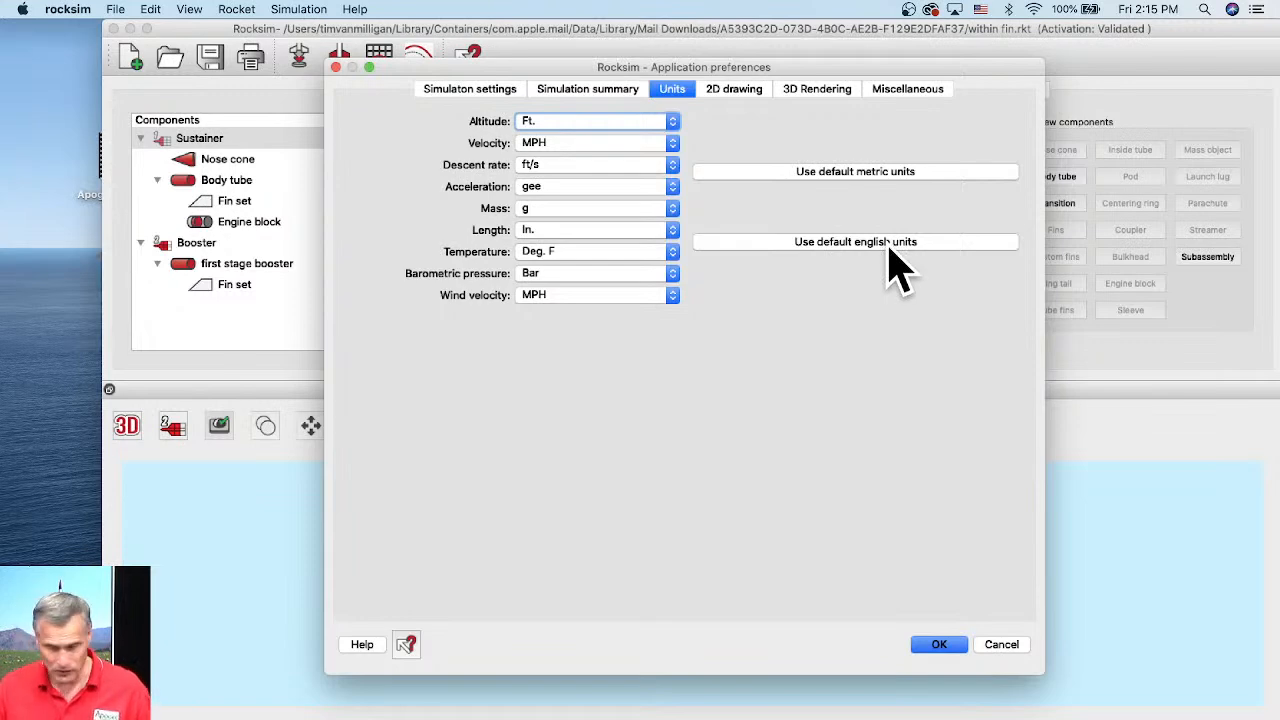
{"action": "left_click", "coordinate": [950, 648]}
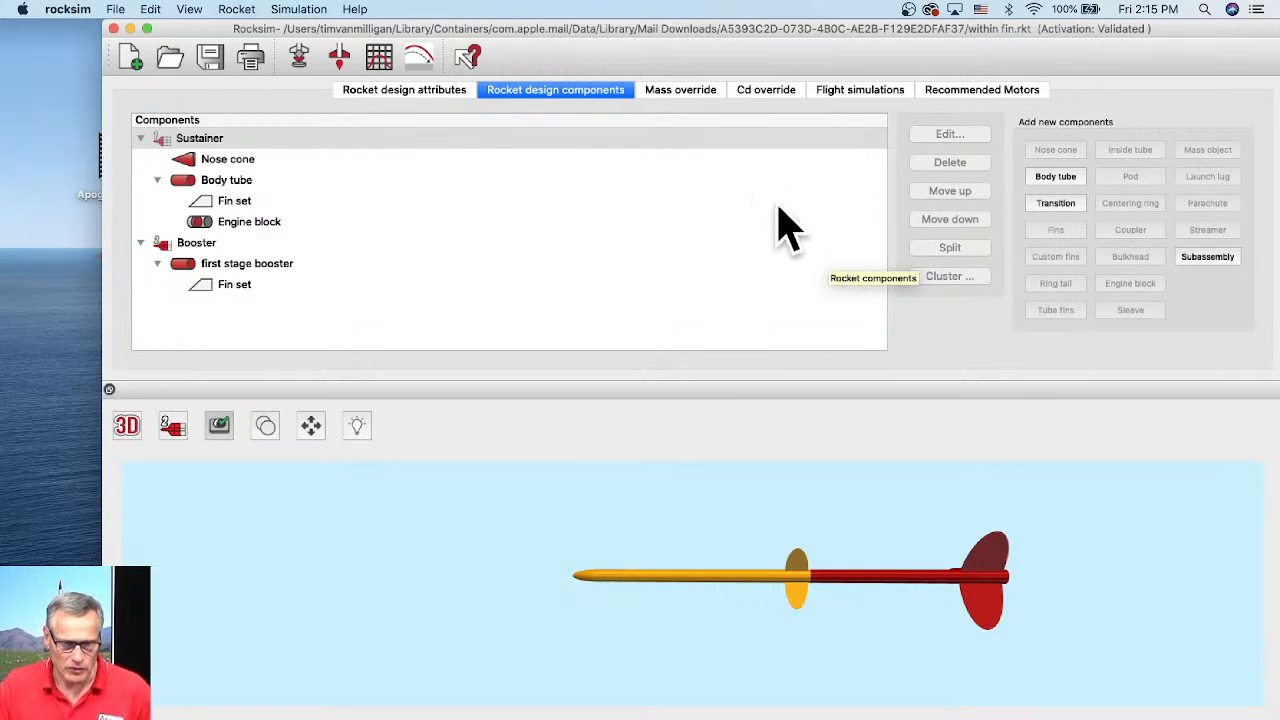
Open Aerobee-300-1.9.rkt from the RockSim Designs folder without saving changes to the current design
{"action": "left_click", "coordinate": [170, 62]}
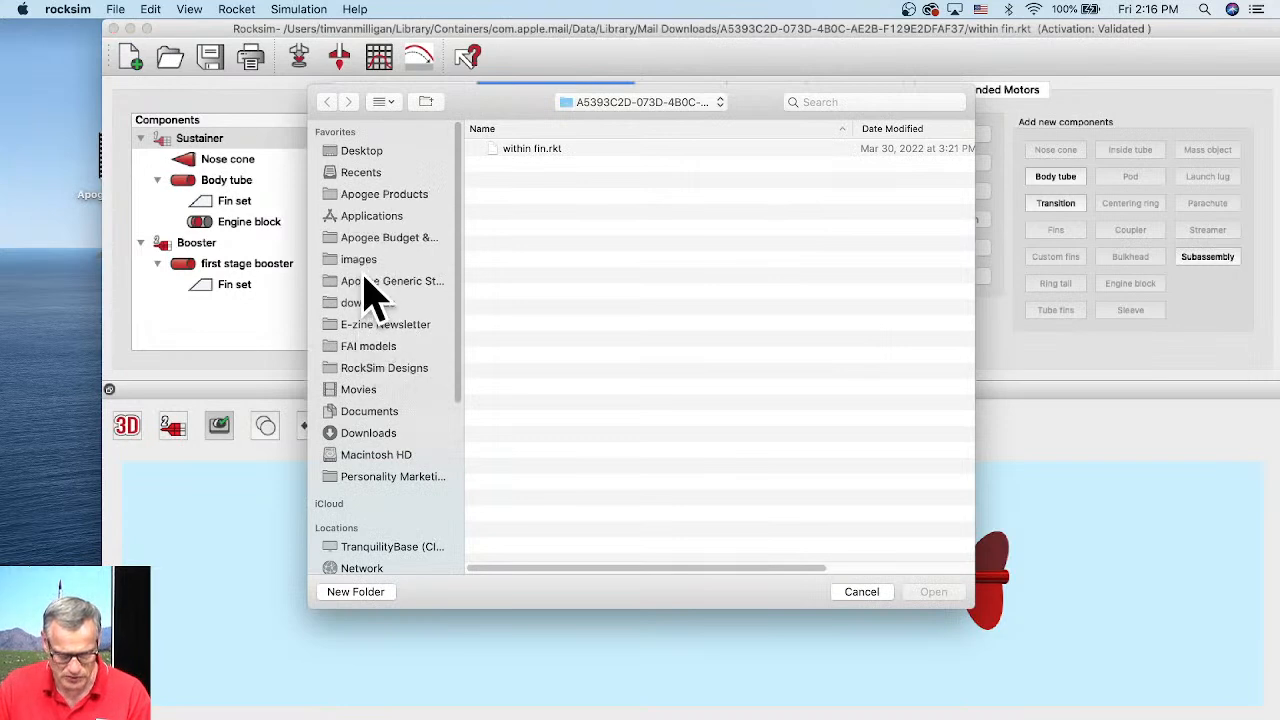
{"action": "left_click", "coordinate": [410, 368]}
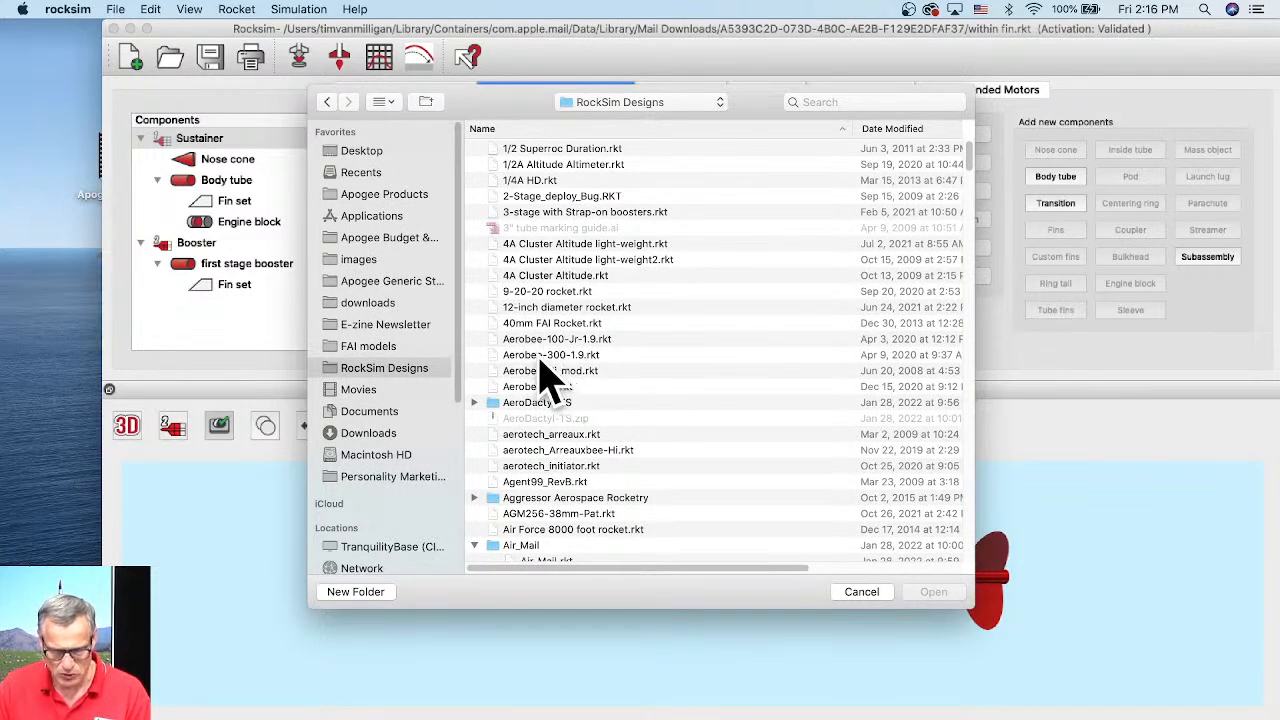
{"action": "left_click", "coordinate": [542, 357]}
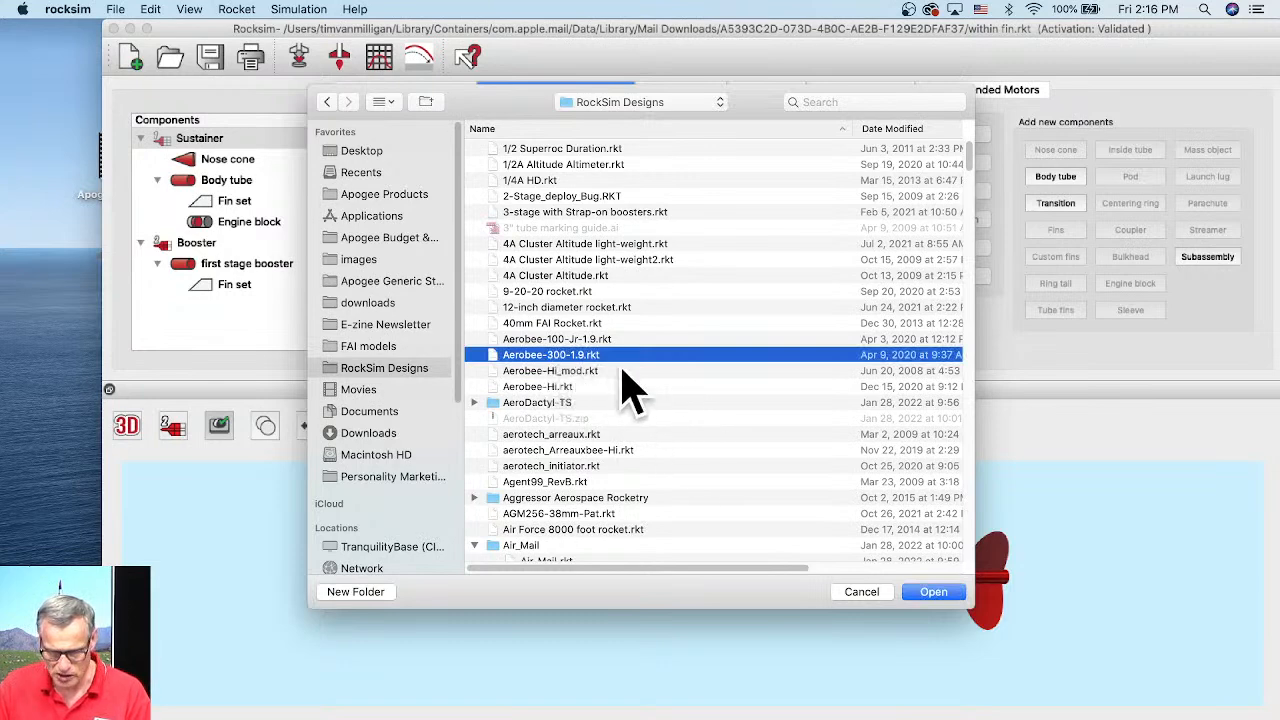
{"action": "left_click", "coordinate": [935, 592]}
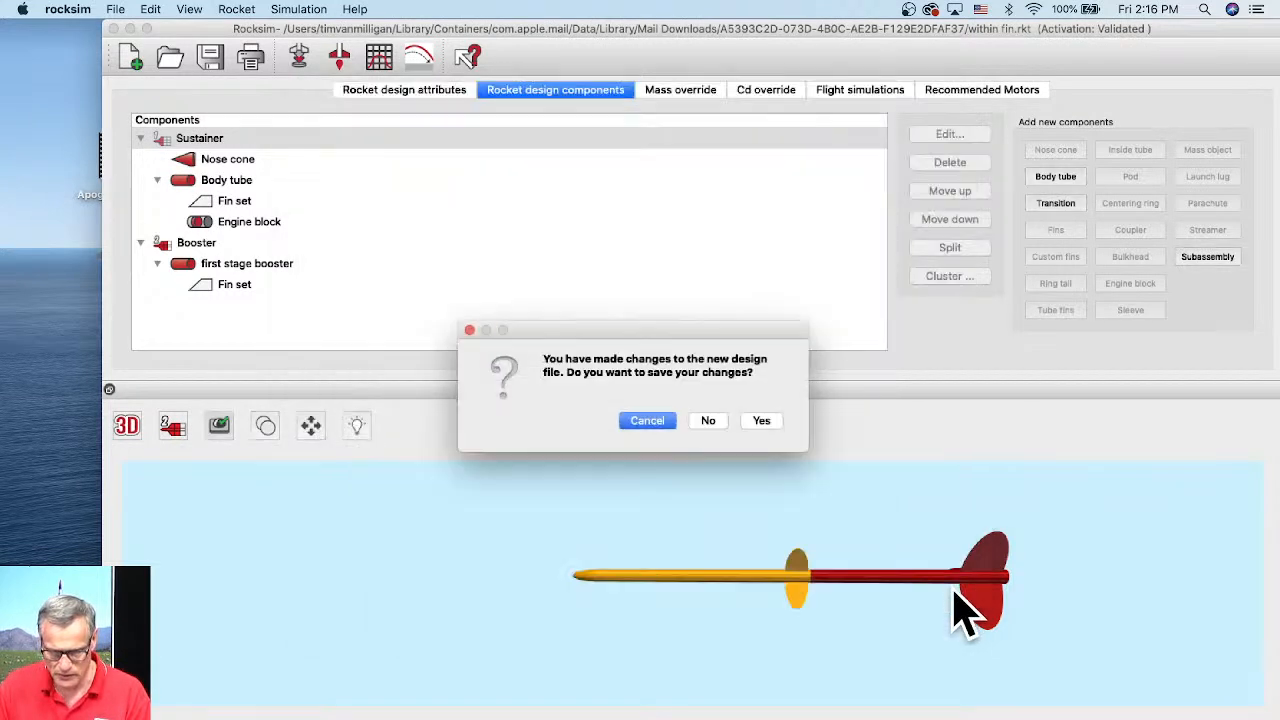
{"action": "left_click", "coordinate": [708, 421]}
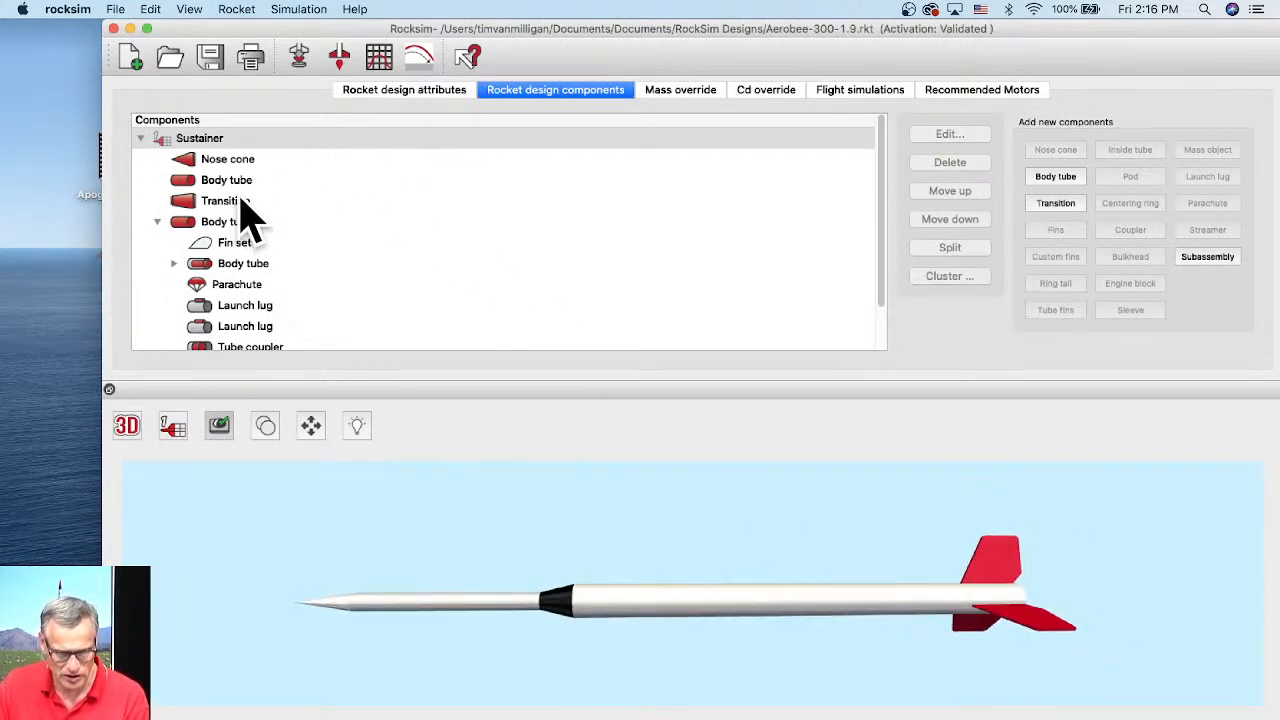
Prepare a simulation with the Aerotech F23FJ engine in the 29 mm mount and a 7-second ejection delay
{"action": "left_click", "coordinate": [300, 60]}
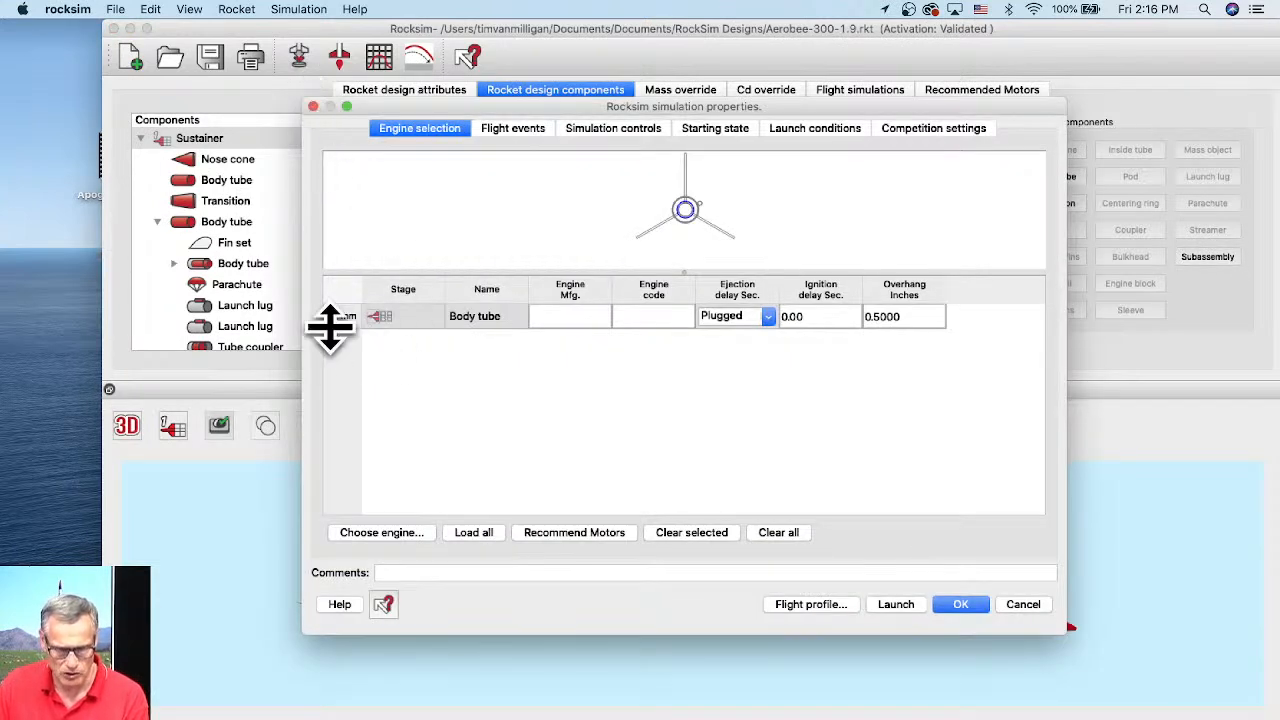
{"action": "left_click", "coordinate": [395, 533]}
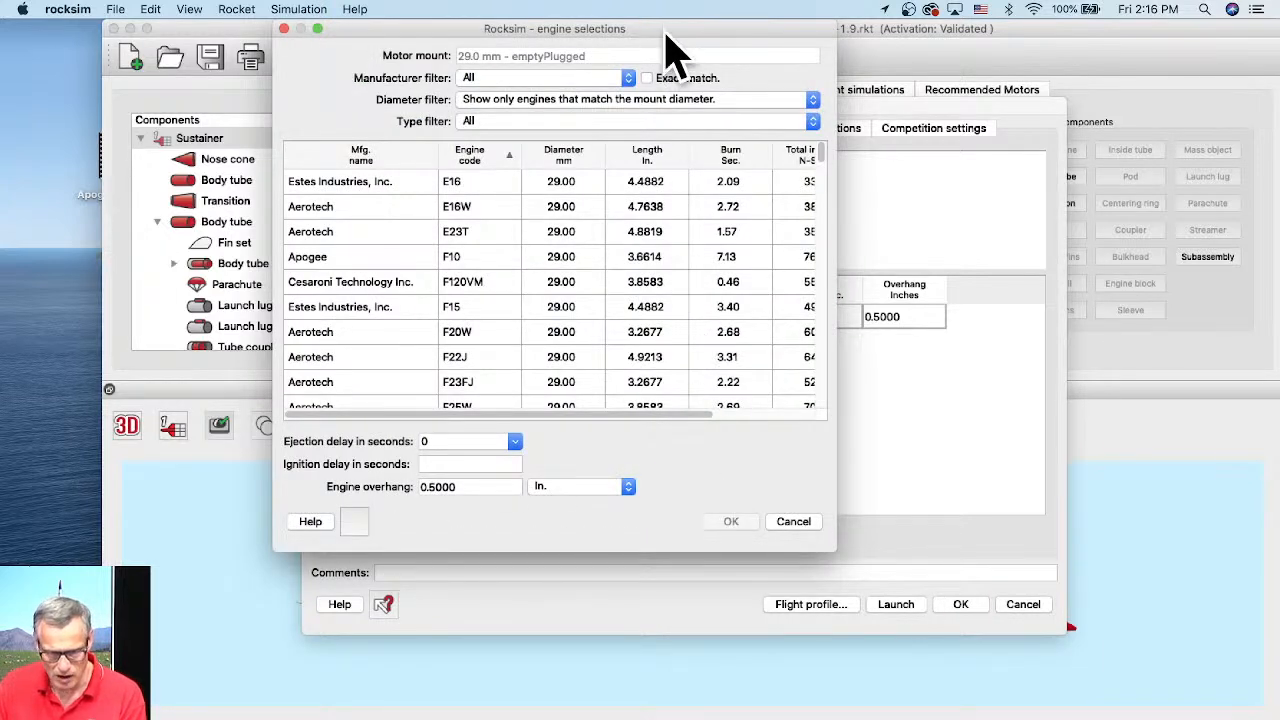
{"action": "left_click_drag", "start_coordinate": [666, 30], "coordinate": [729, 30]}
{"action": "left_click", "coordinate": [533, 378]}
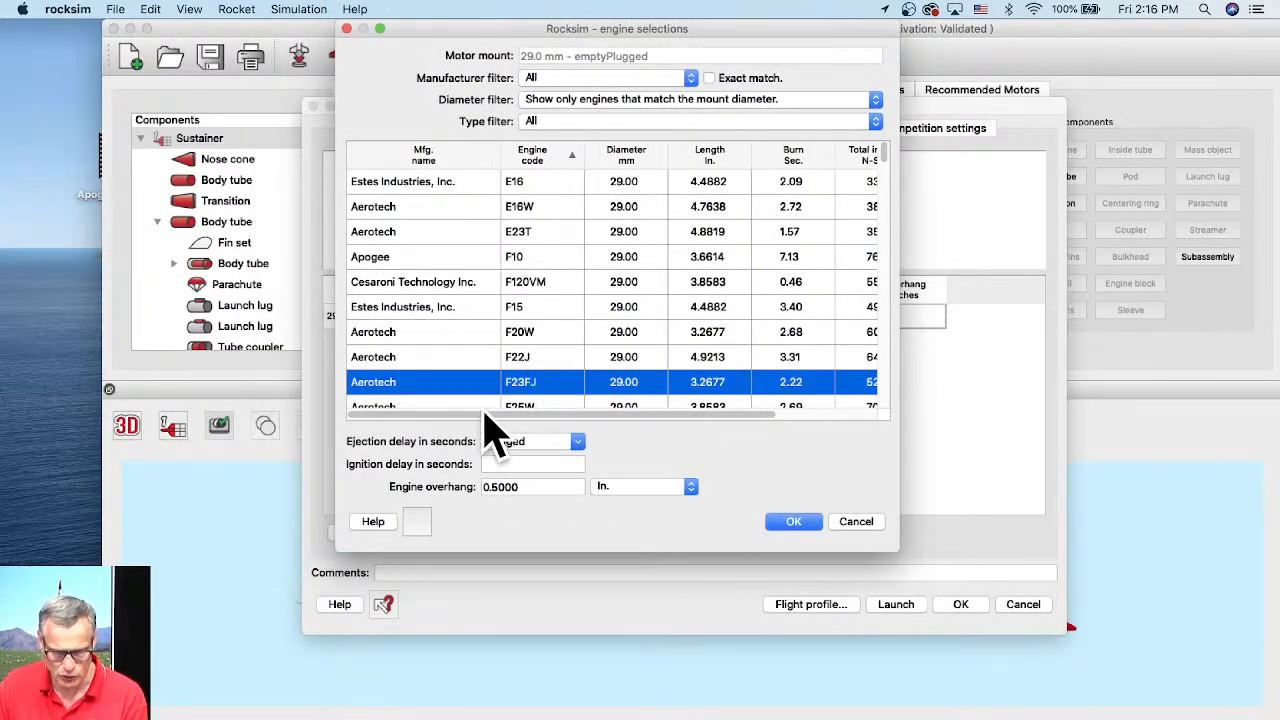
{"action": "left_click", "coordinate": [579, 442]}
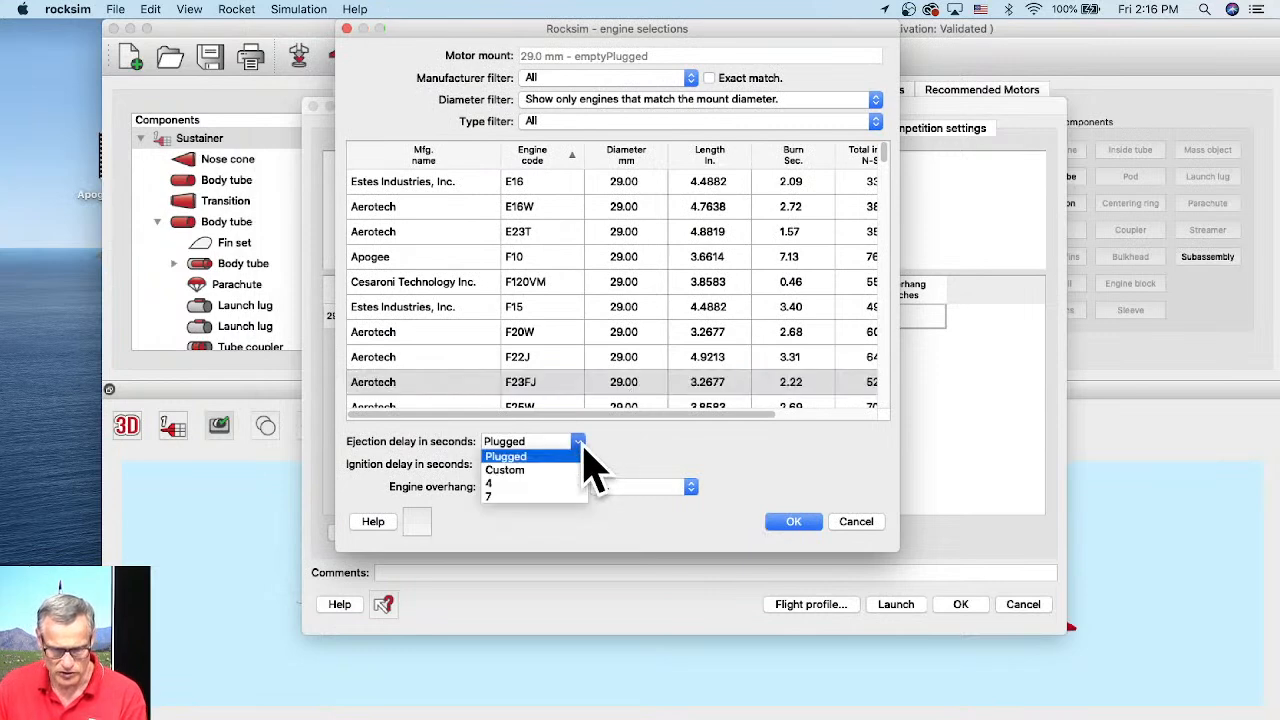
{"action": "left_click", "coordinate": [524, 497]}
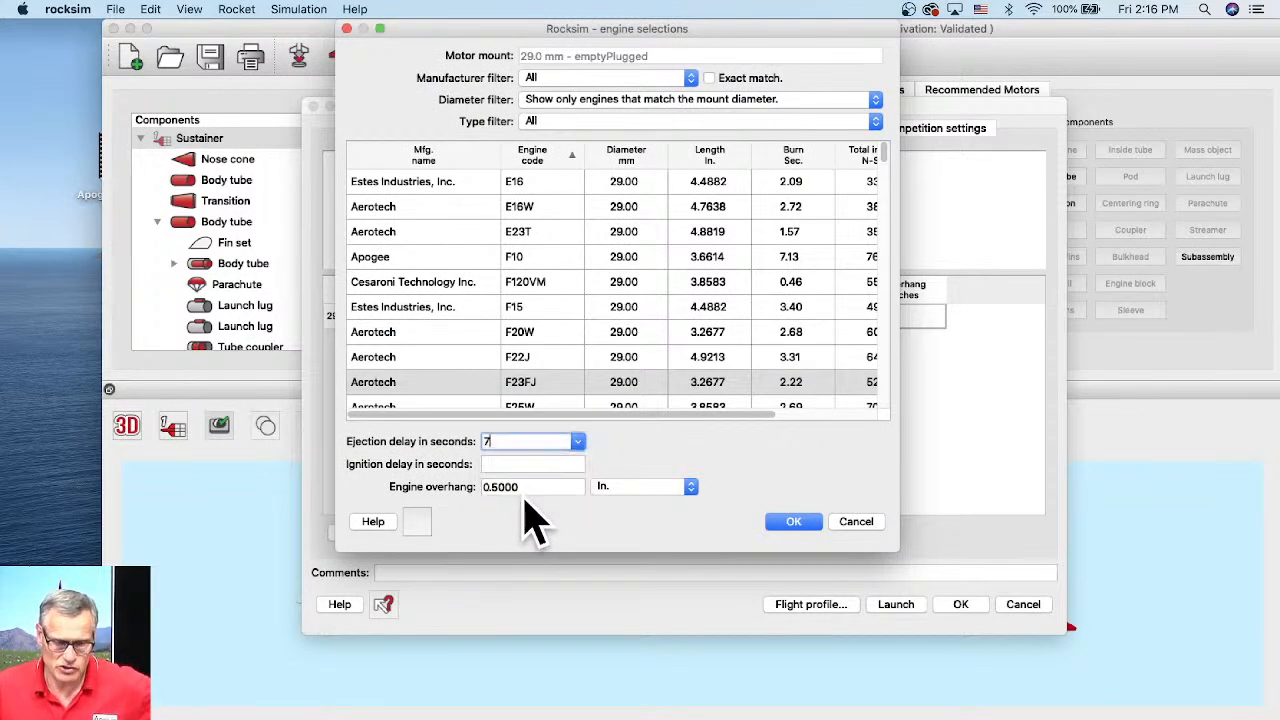
{"action": "left_click", "coordinate": [811, 521]}
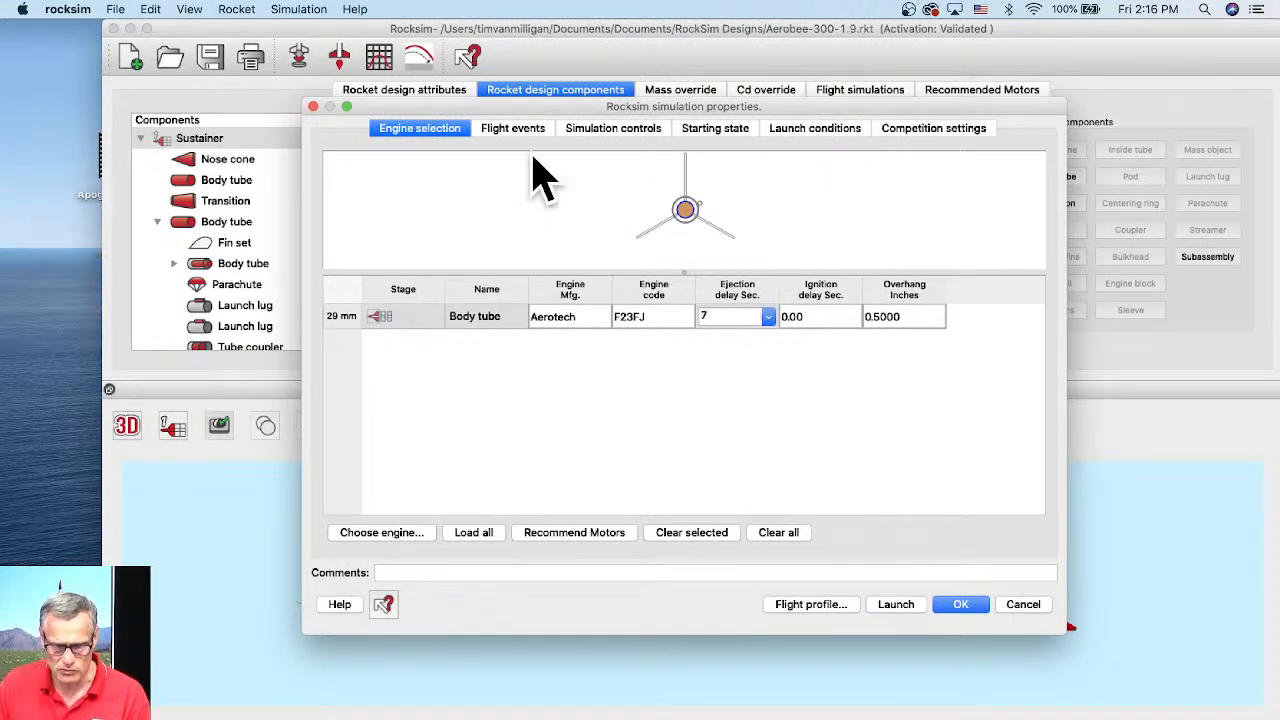
Check the parachute's deployment setting in the flight events and return to the engine selection
{"action": "left_click", "coordinate": [513, 128]}
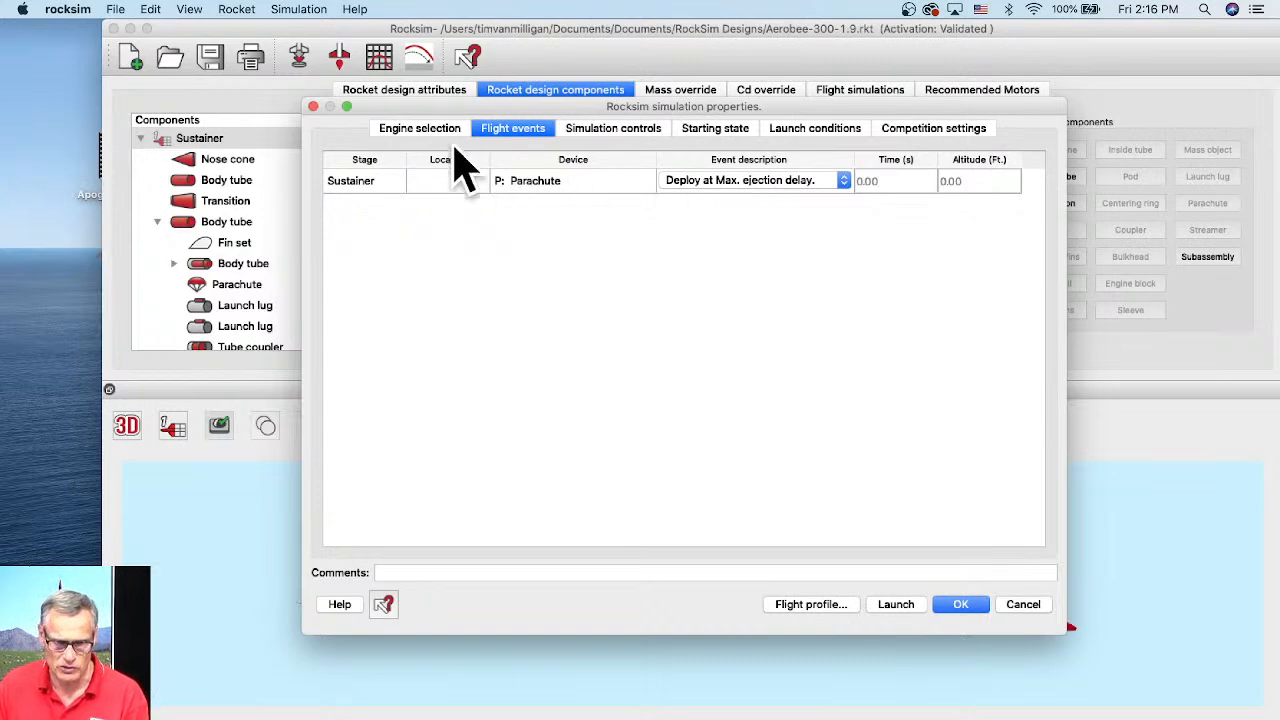
{"action": "left_click", "coordinate": [428, 133]}
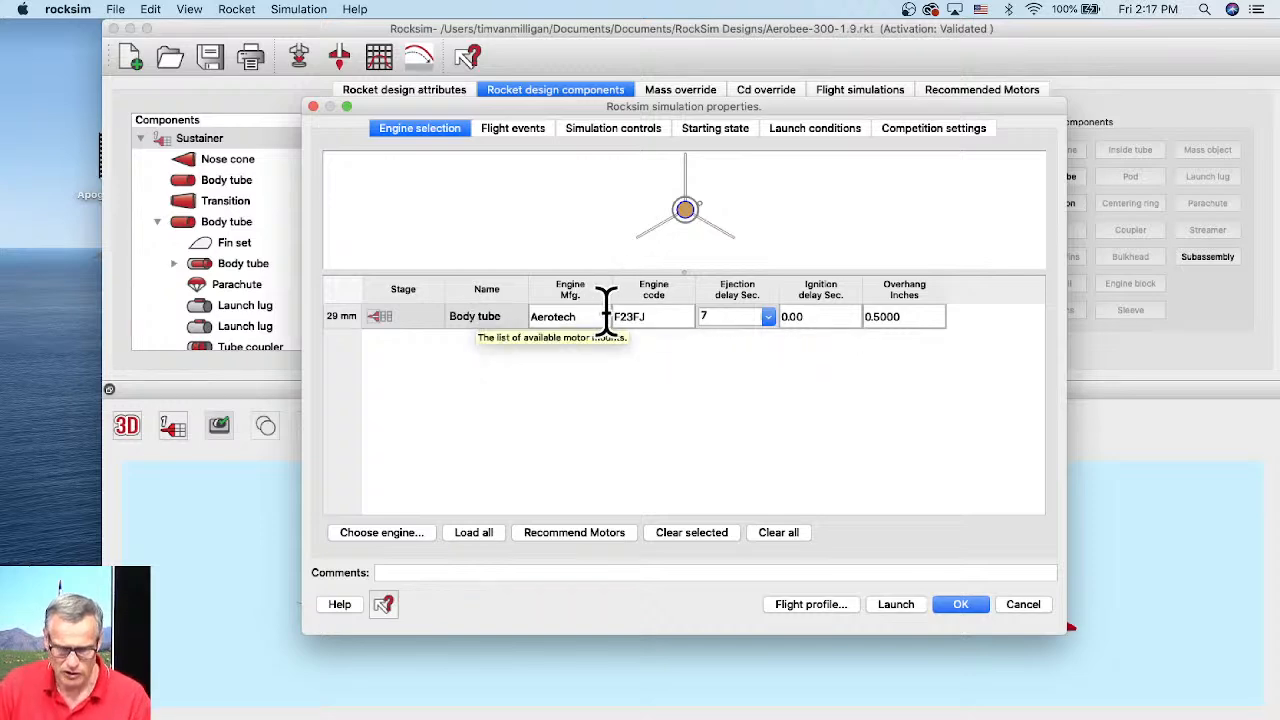
Check the F23FJ engine's burn time in the engine list, sorting by burn time and back by engine code, and keep the selection
{"action": "double_click", "coordinate": [655, 320]}
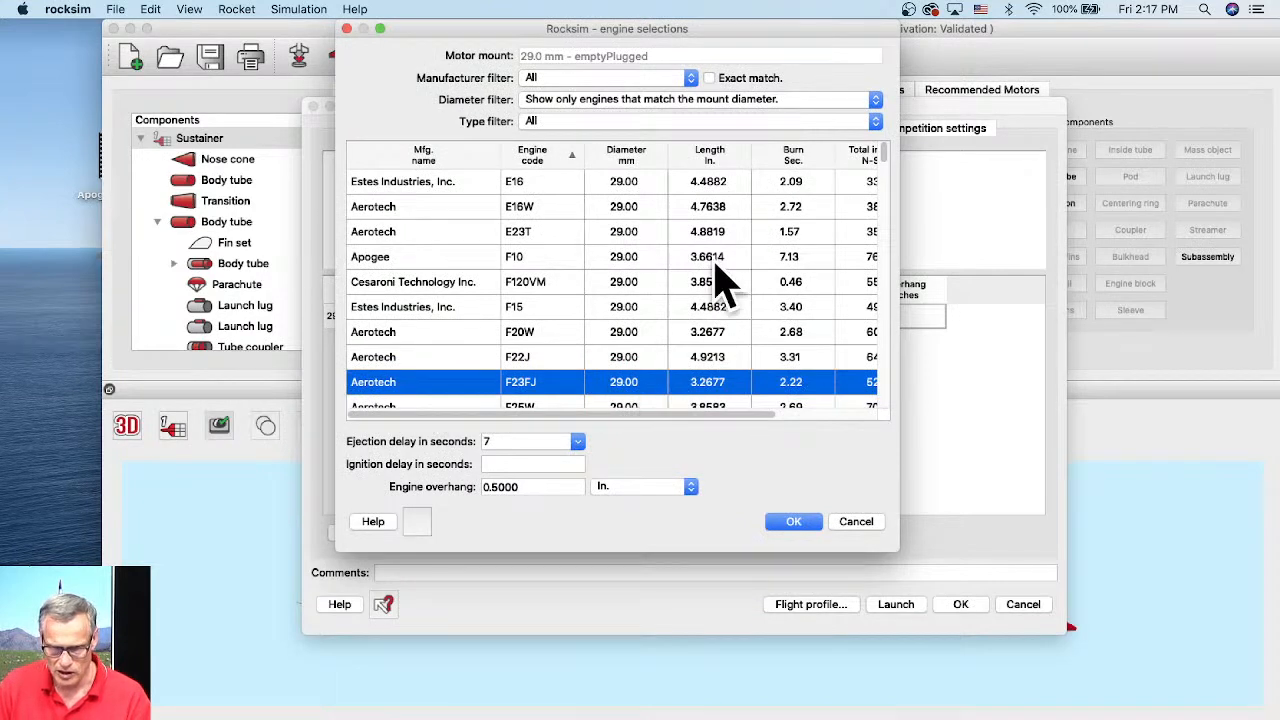
{"action": "left_click", "coordinate": [810, 158]}
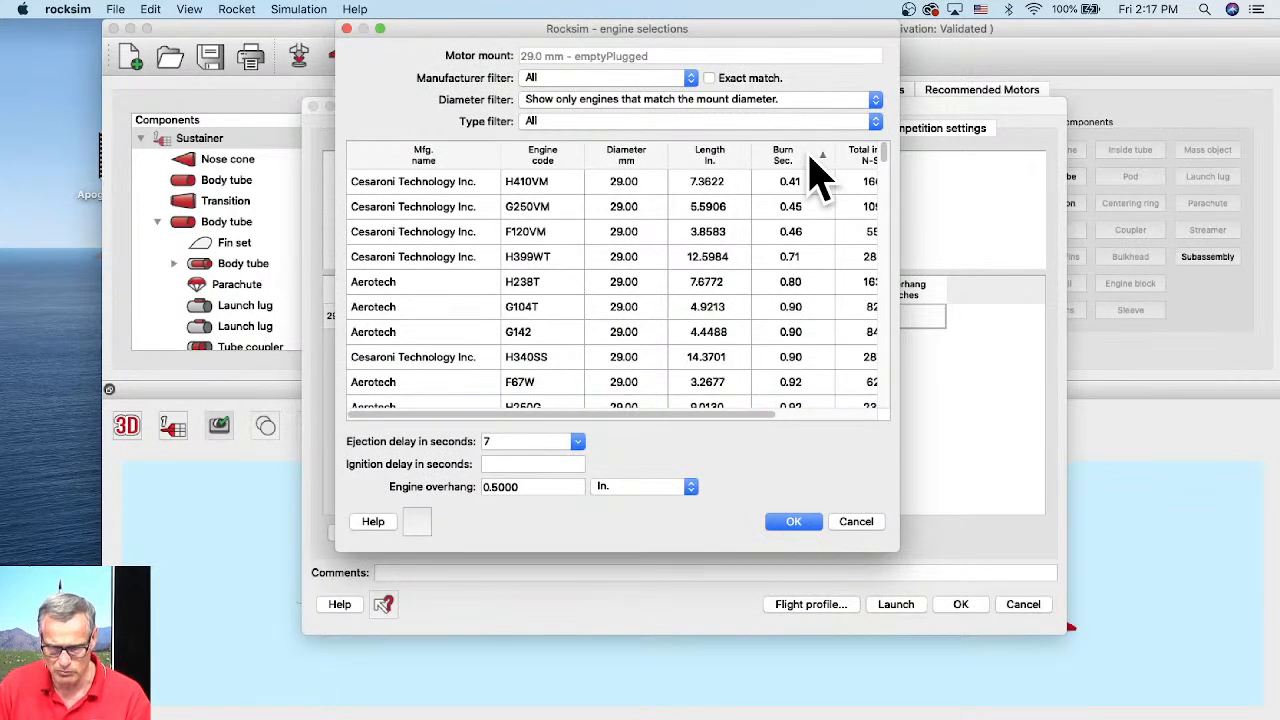
{"action": "left_click", "coordinate": [528, 158]}
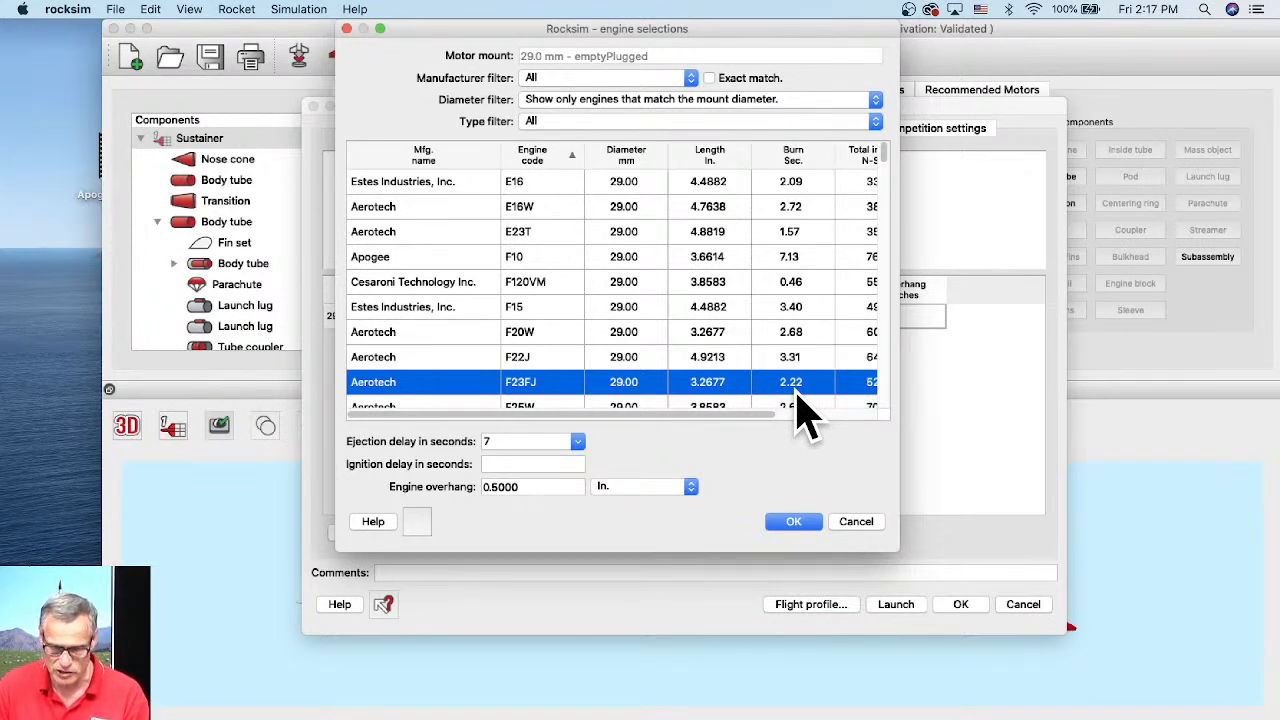
{"action": "left_click", "coordinate": [802, 523]}
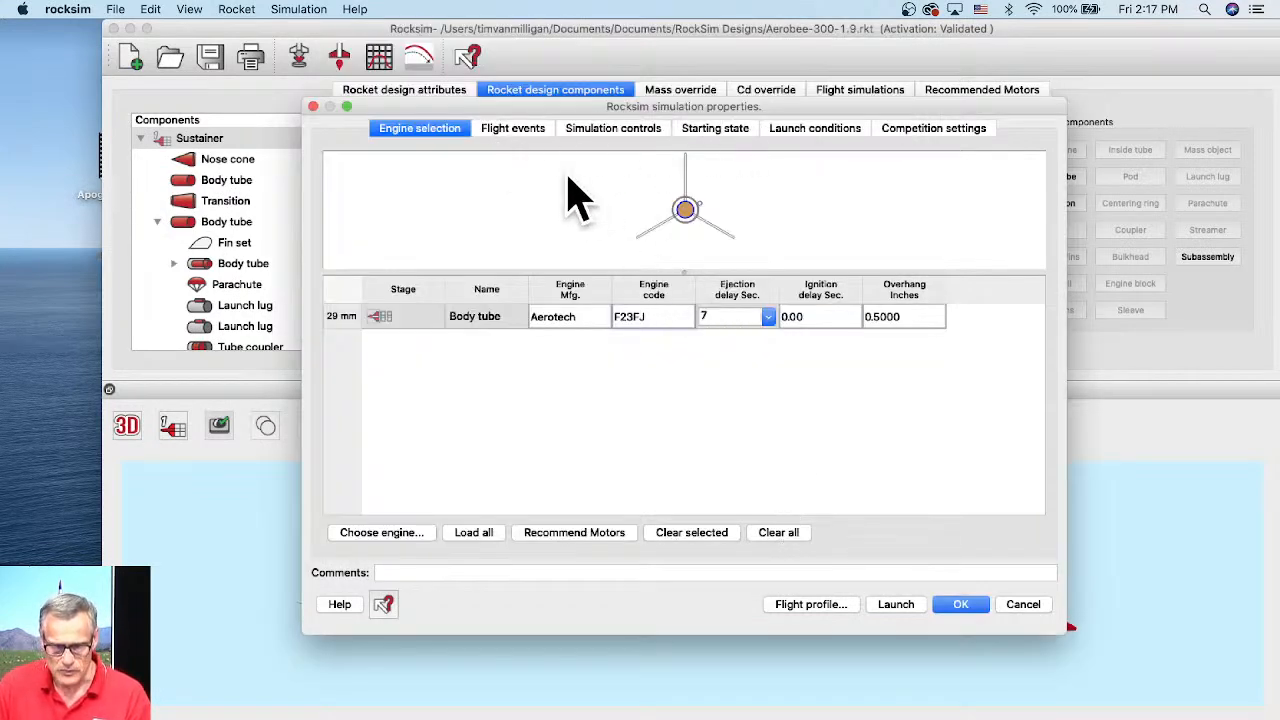
Set the launch guide length to 48 inches in the simulation's starting state
{"action": "left_click", "coordinate": [518, 128]}
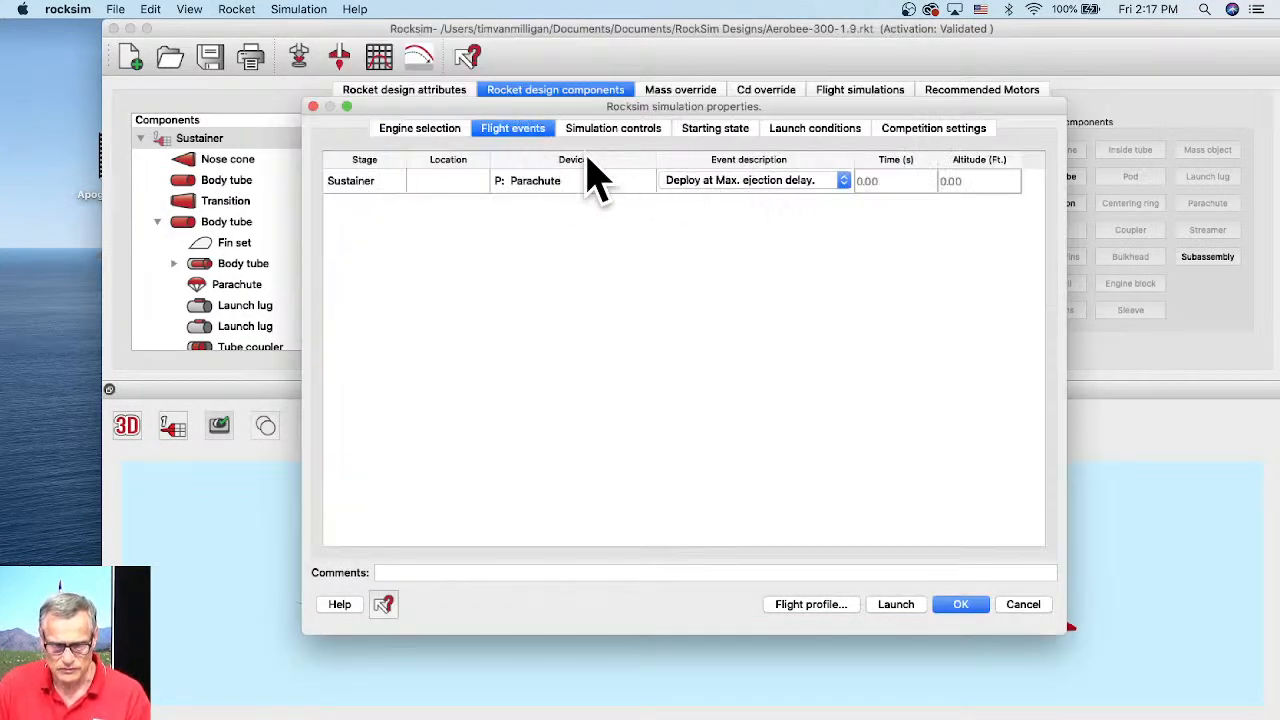
{"action": "left_click", "coordinate": [733, 130]}
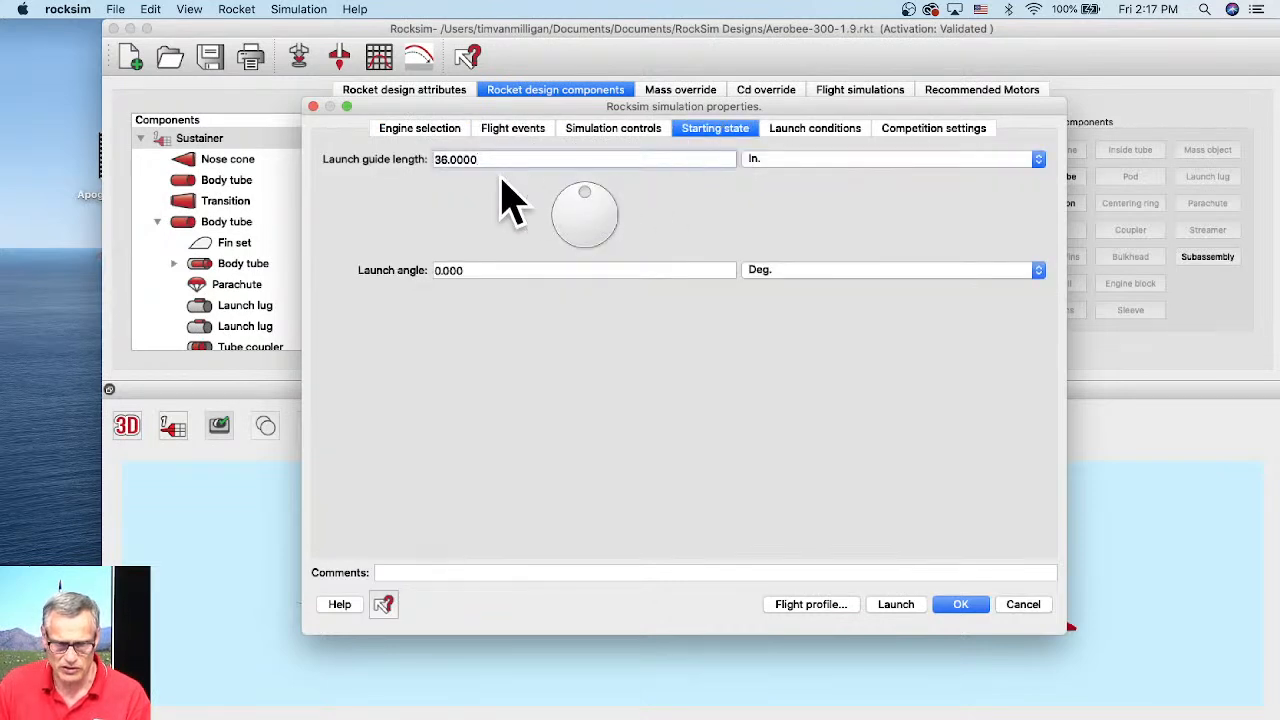
{"action": "double_click", "coordinate": [443, 160]}
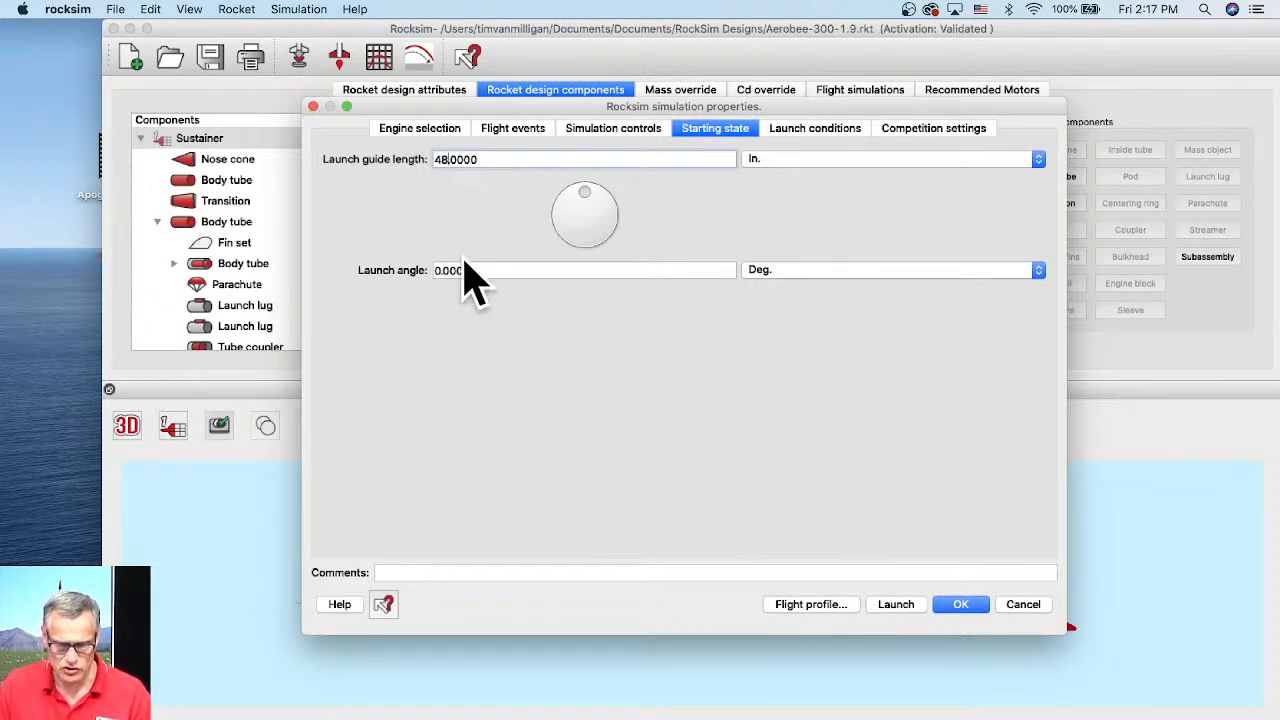
Set the launch conditions to Light (3-7 MPH) wind with Very turbulent (0.09) wind turbulence
{"action": "left_click", "coordinate": [789, 132]}
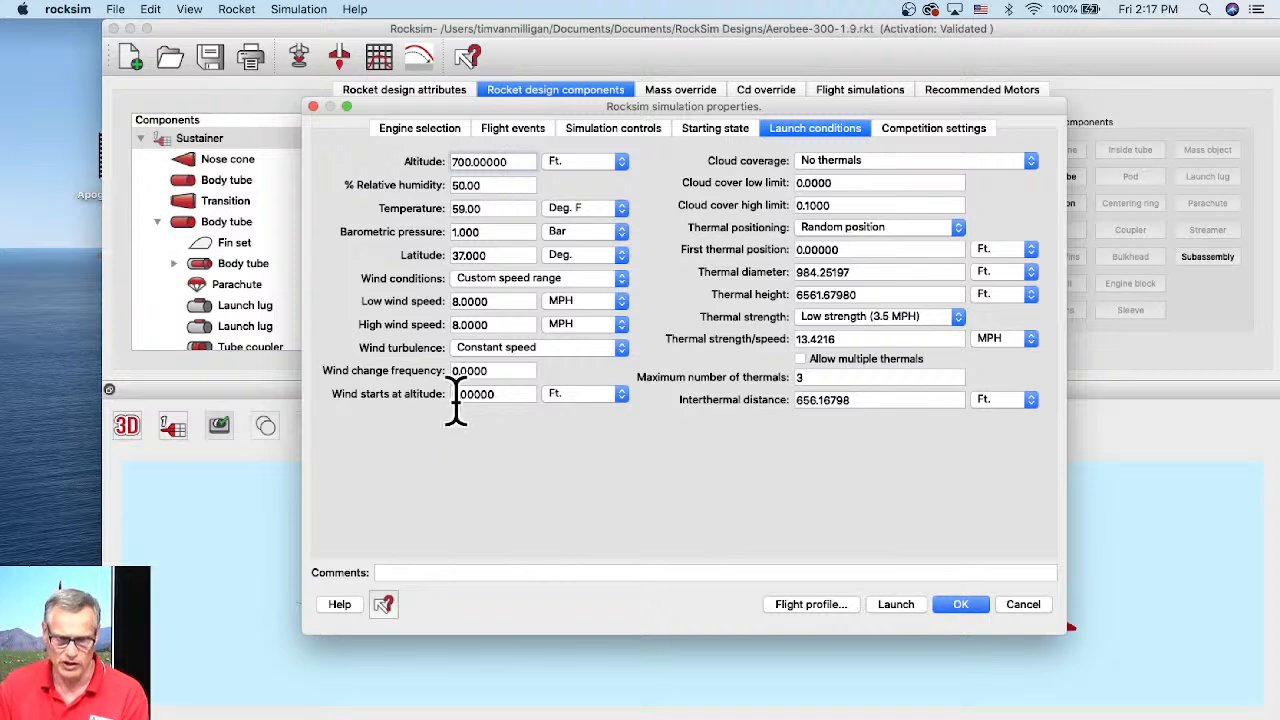
{"action": "left_click", "coordinate": [497, 280]}
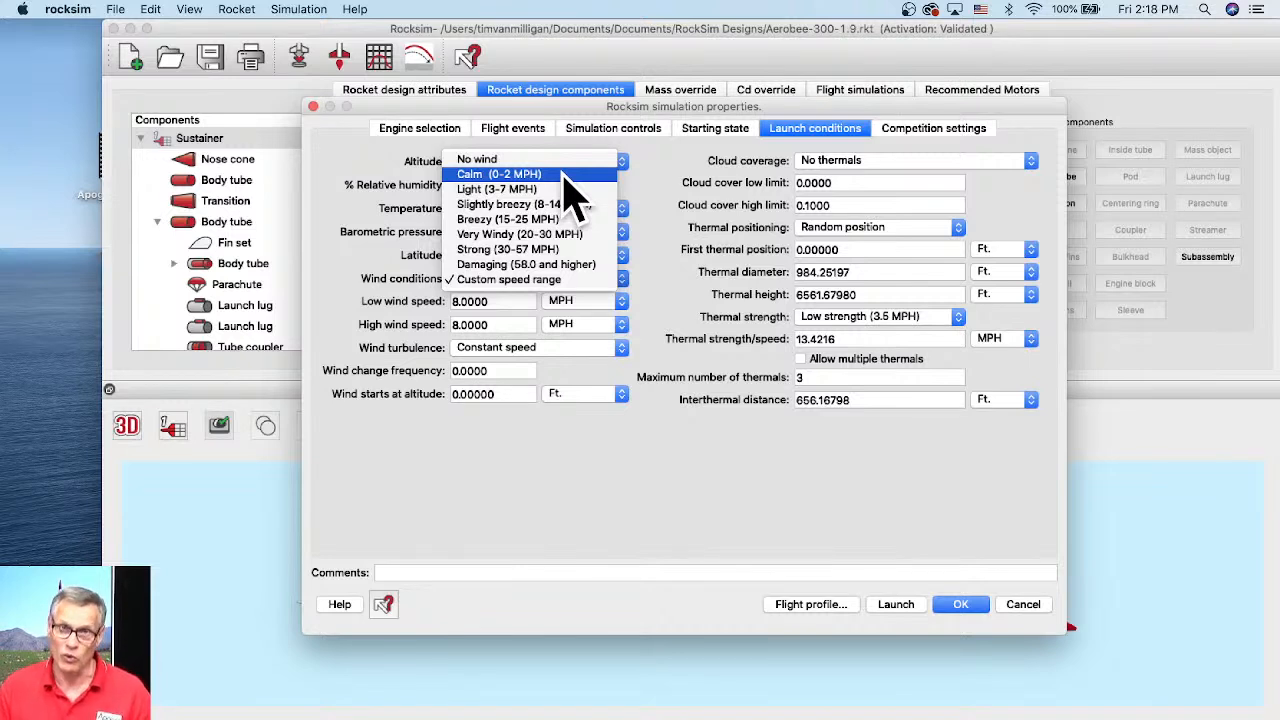
{"action": "left_click", "coordinate": [500, 191]}
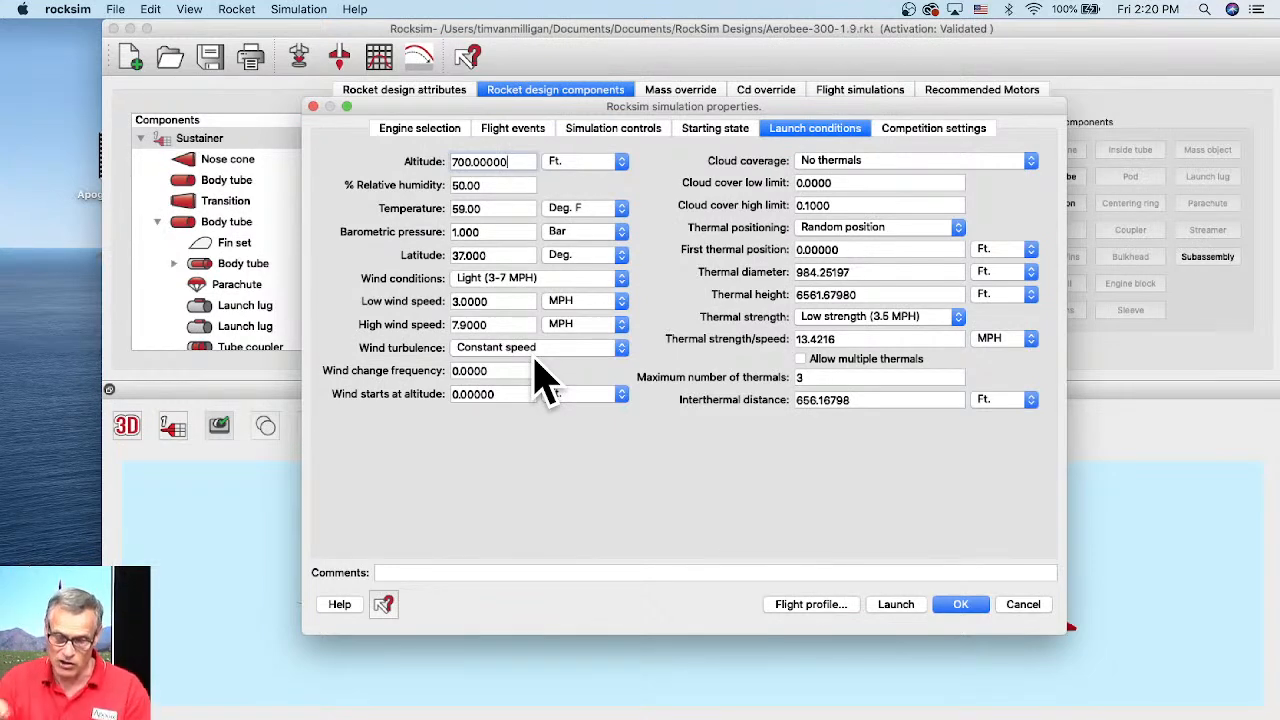
{"action": "left_click", "coordinate": [565, 350]}
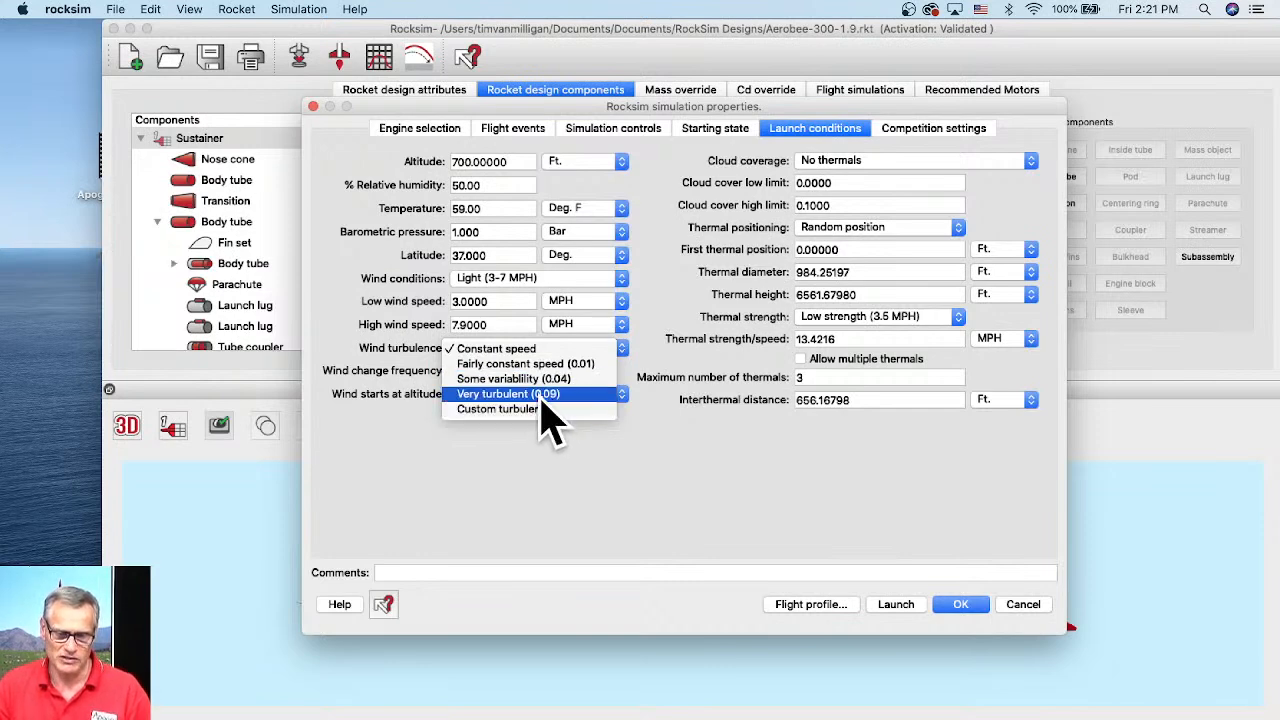
{"action": "left_click", "coordinate": [535, 396]}
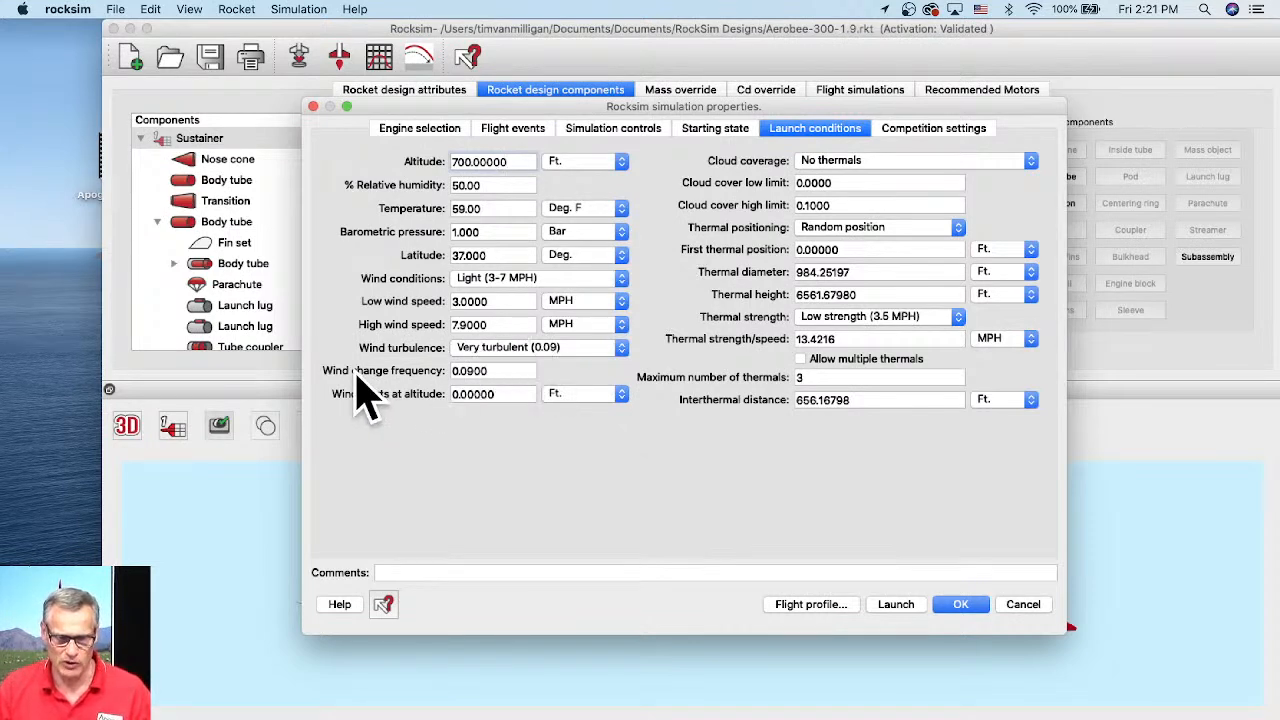
Inspect the wind change frequency and the available turbulence options, including Custom turbulence, keeping Very turbulent (0.09)
{"action": "double_click", "coordinate": [487, 370]}
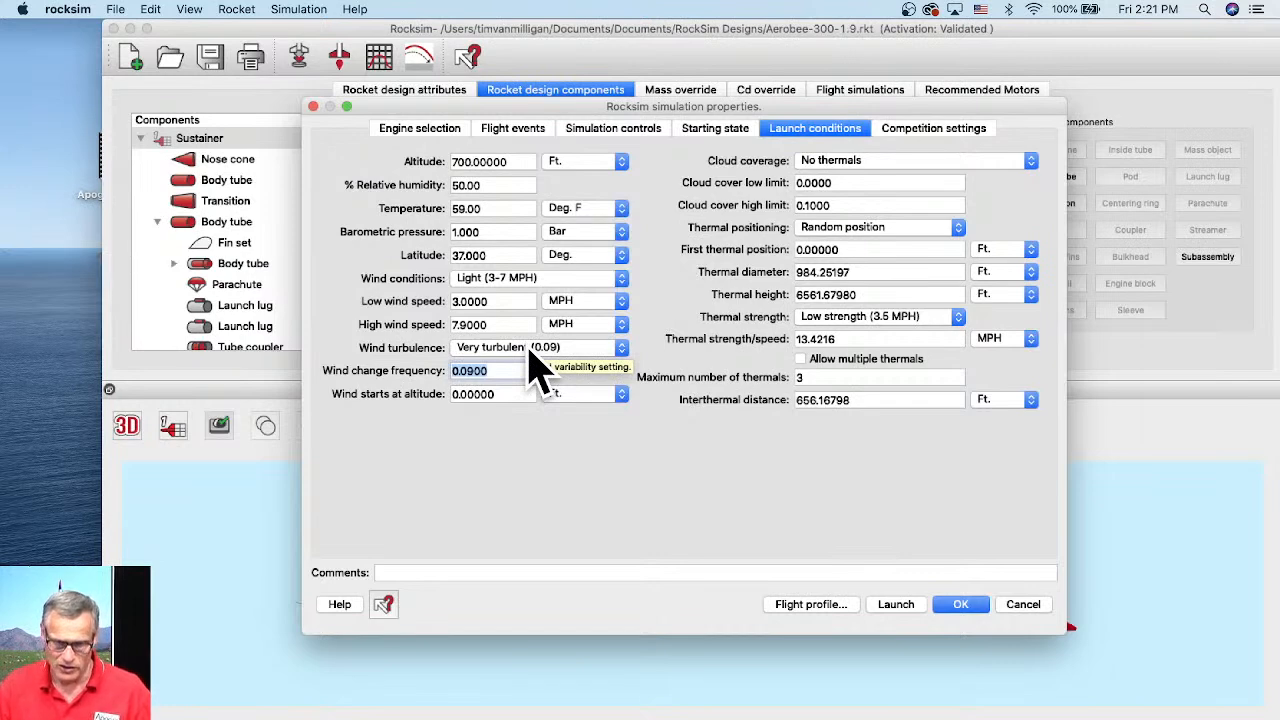
{"action": "left_click", "coordinate": [533, 350]}
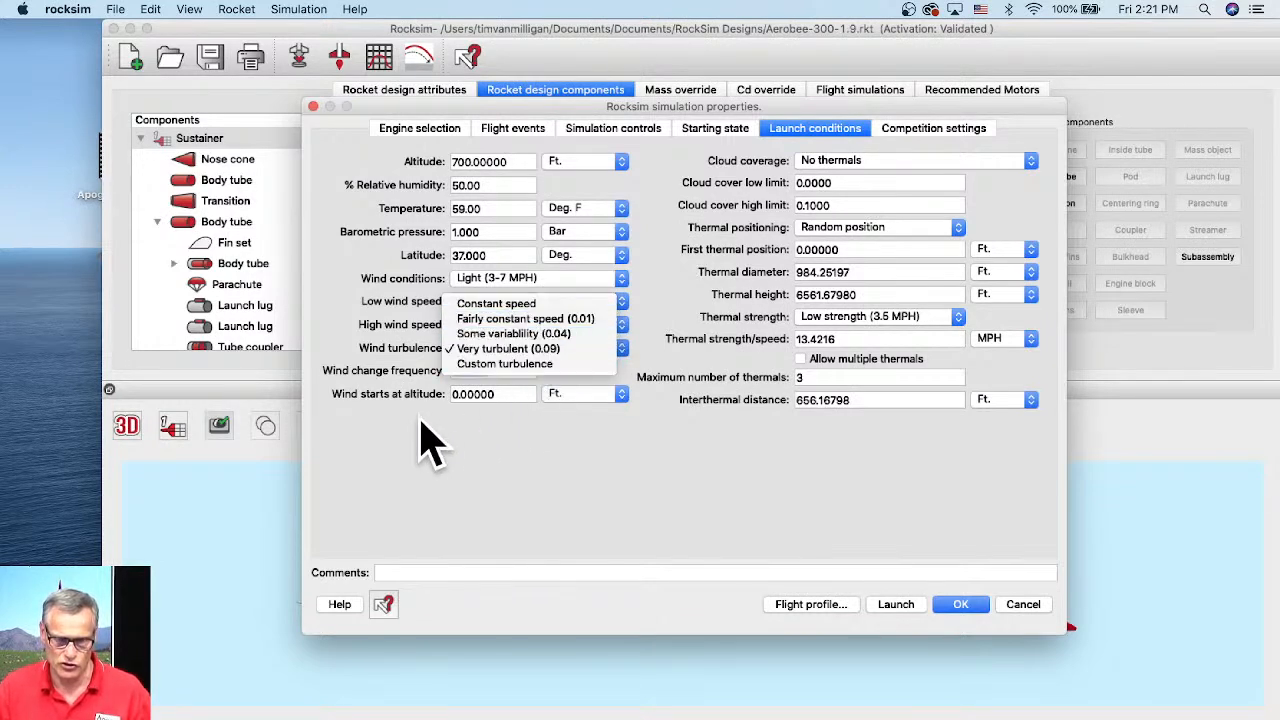
{"action": "left_click", "coordinate": [477, 371]}
{"action": "left_click", "coordinate": [516, 349]}
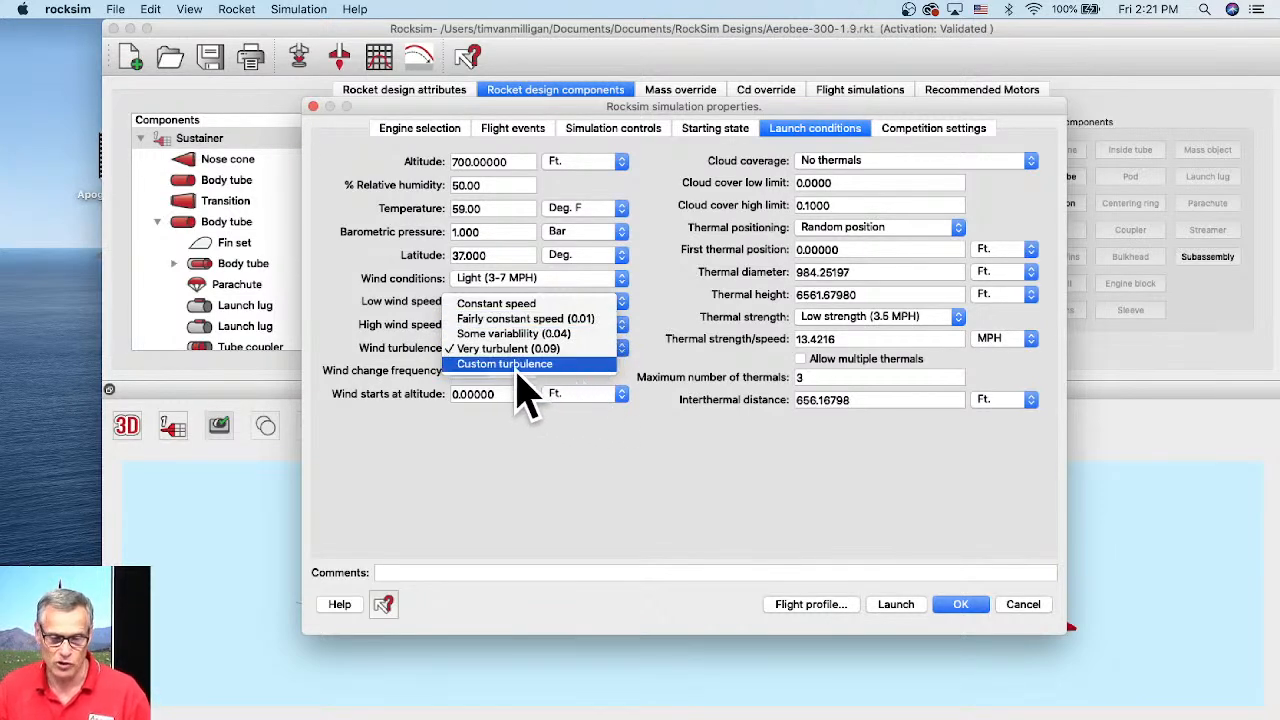
{"action": "left_click", "coordinate": [492, 399]}
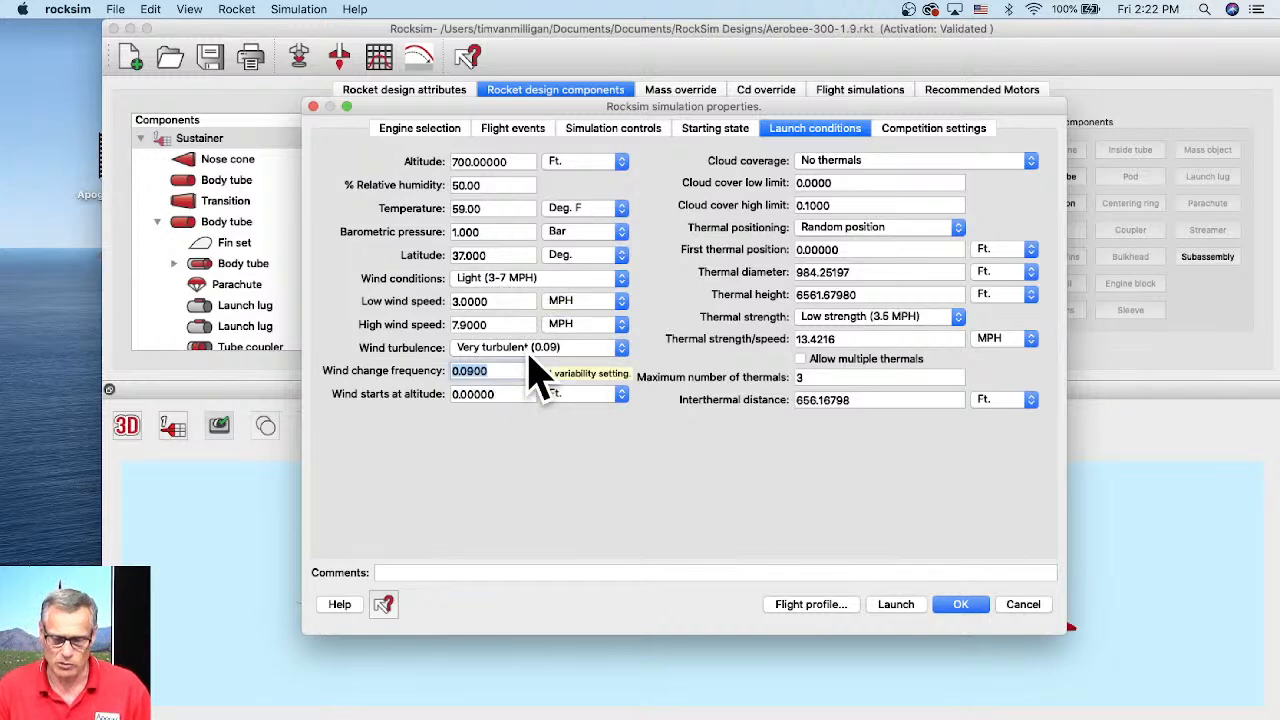
Run the simulation with a 2D flight profile and play the flight animation
{"action": "left_click", "coordinate": [800, 606]}
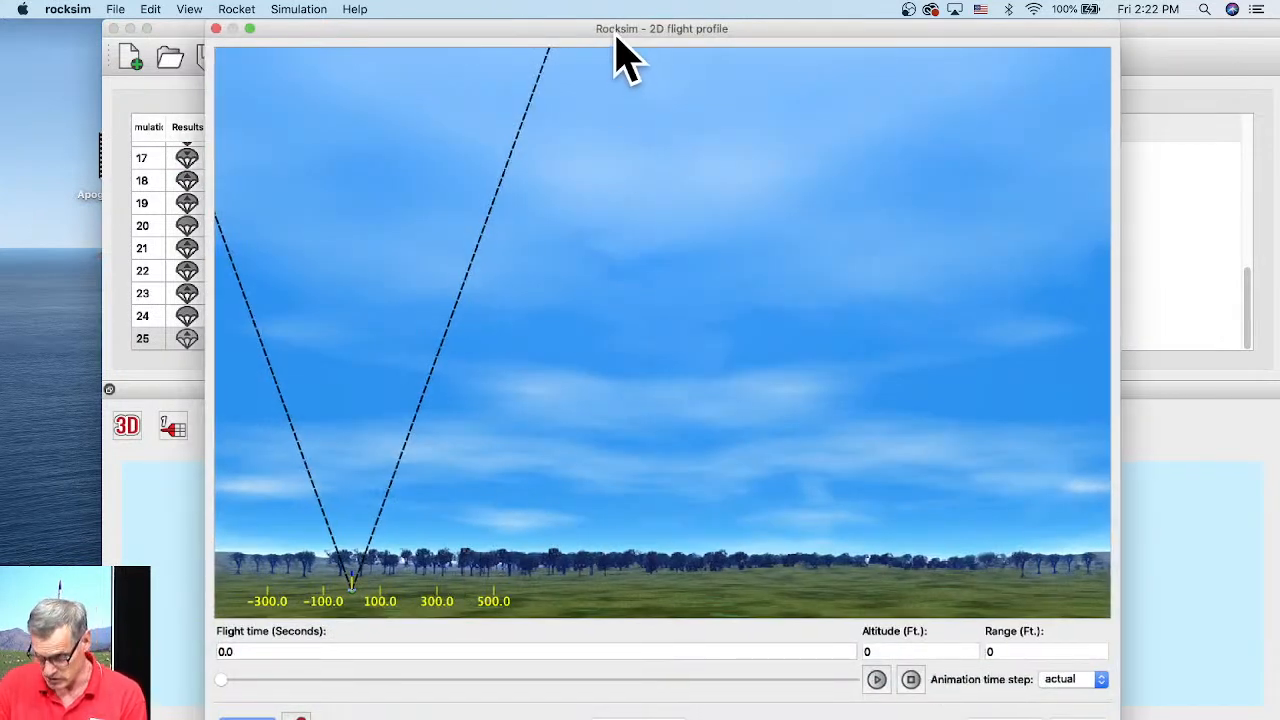
{"action": "left_click_drag", "start_coordinate": [614, 42], "coordinate": [625, 42]}
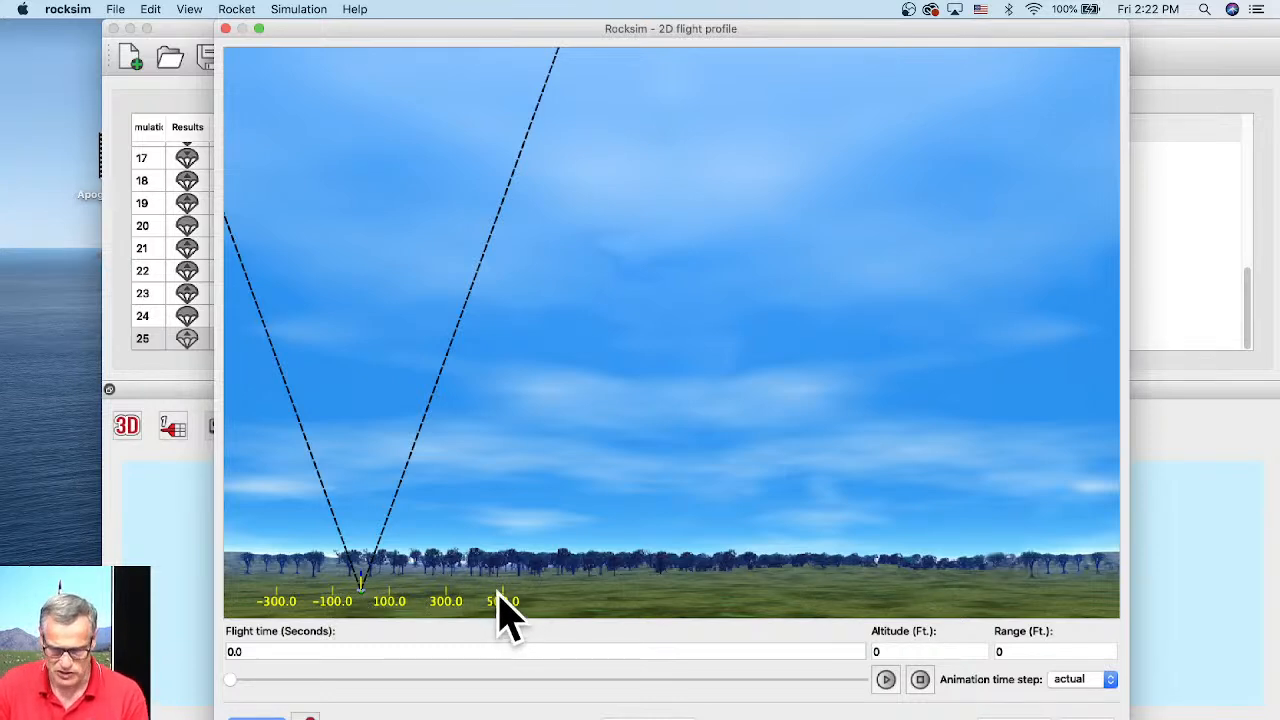
{"action": "left_click", "coordinate": [886, 680]}
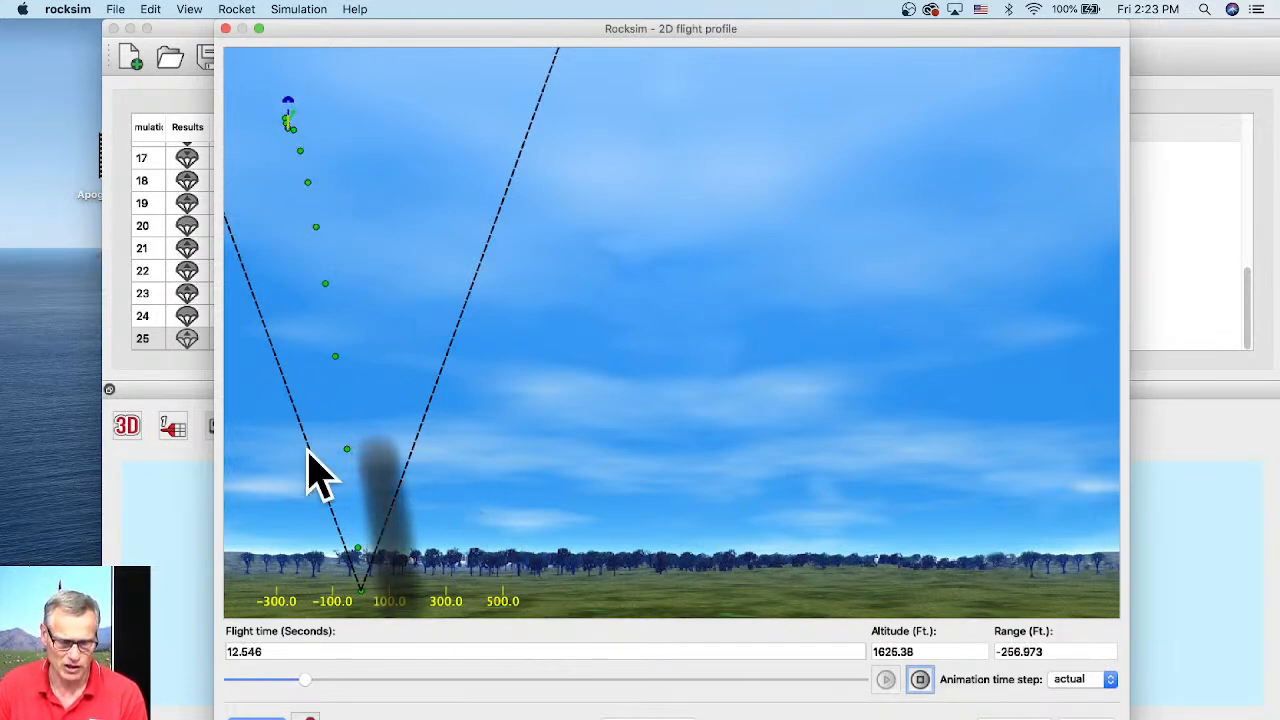
Move the flight animation through the parachute descent to about 102 seconds to examine the drift, and close the flight profile
{"action": "left_click_drag", "start_coordinate": [311, 681], "coordinate": [432, 596]}
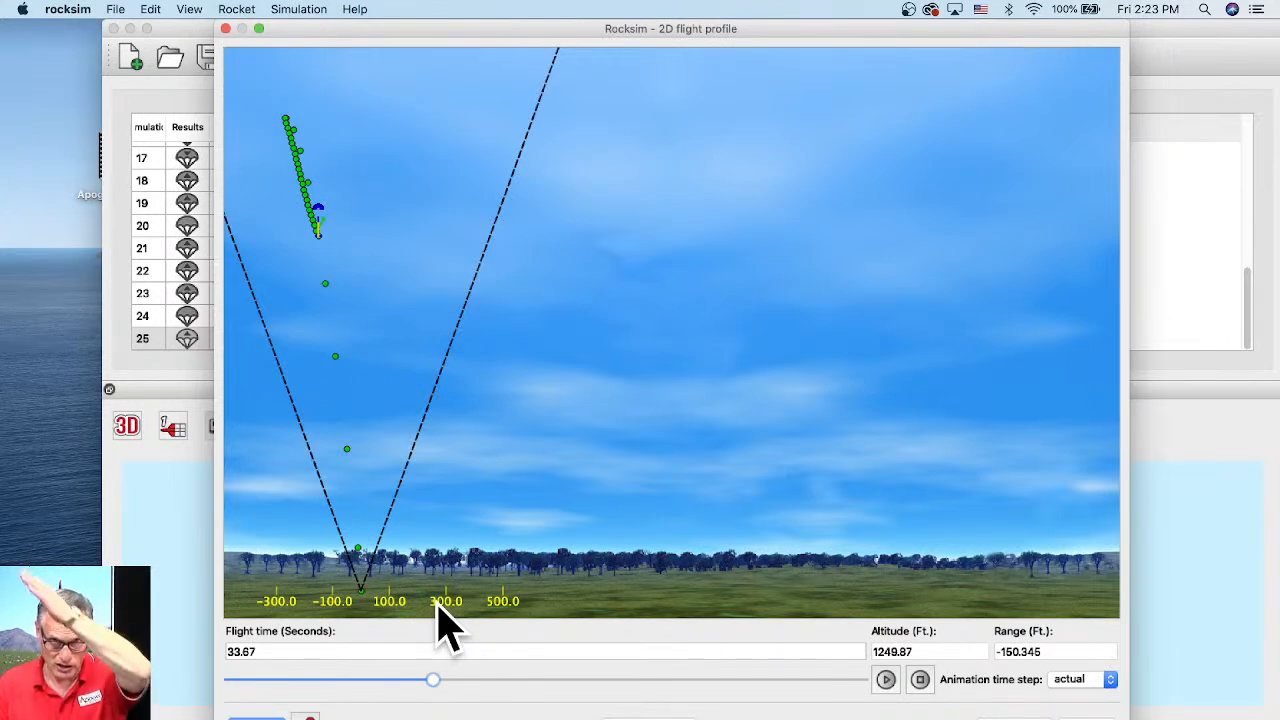
{"action": "left_click_drag", "start_coordinate": [427, 690], "coordinate": [504, 681]}
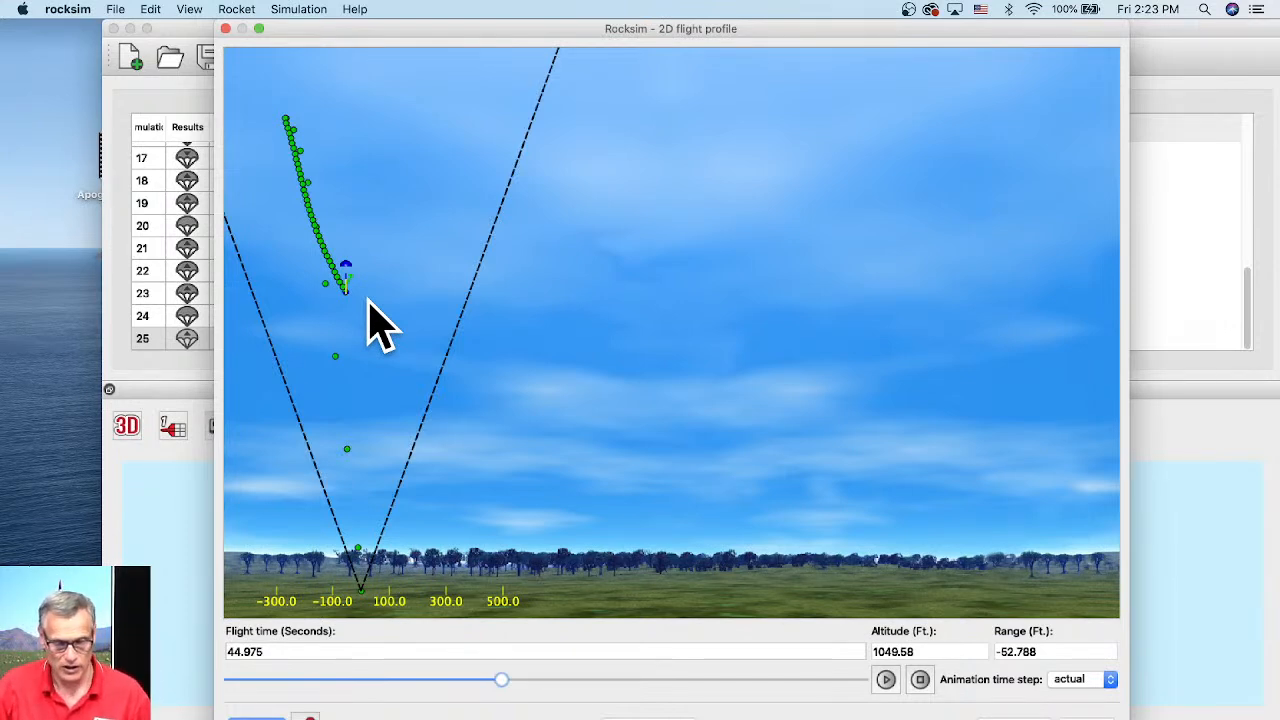
{"action": "left_click_drag", "start_coordinate": [508, 686], "coordinate": [659, 686]}
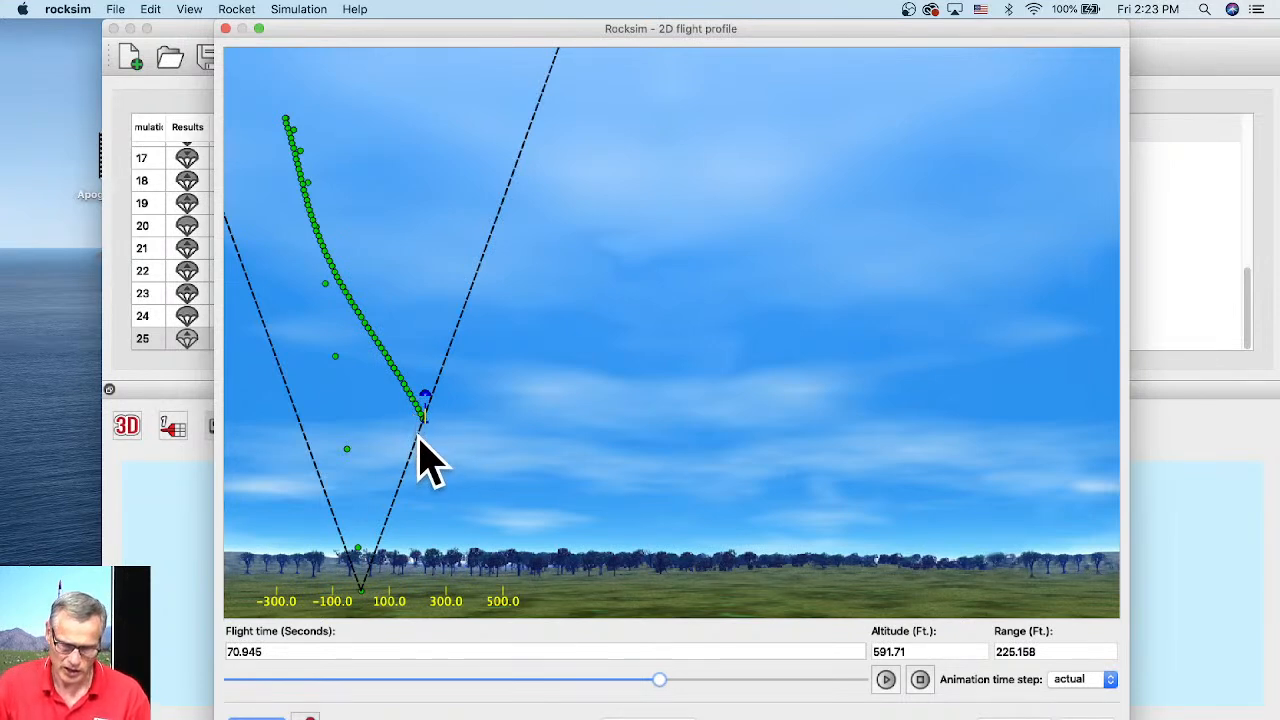
{"action": "left_click_drag", "start_coordinate": [660, 683], "coordinate": [846, 684]}
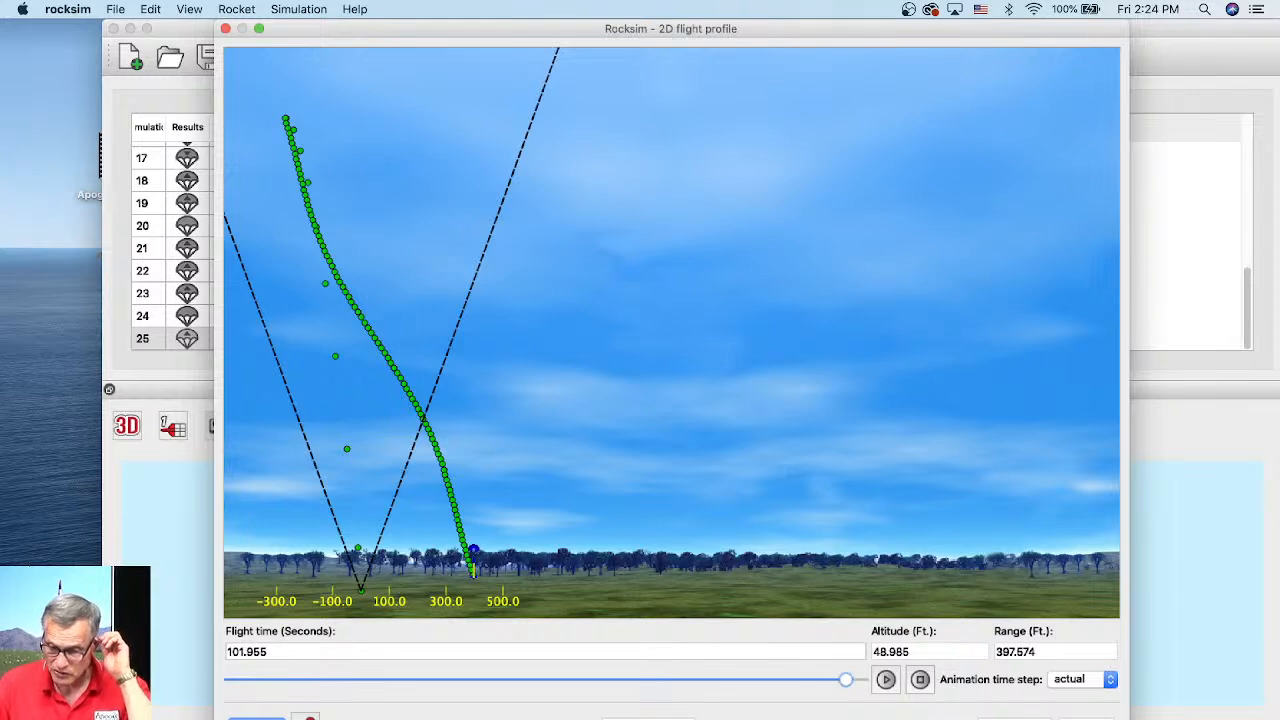
{"action": "left_click", "coordinate": [1086, 718]}
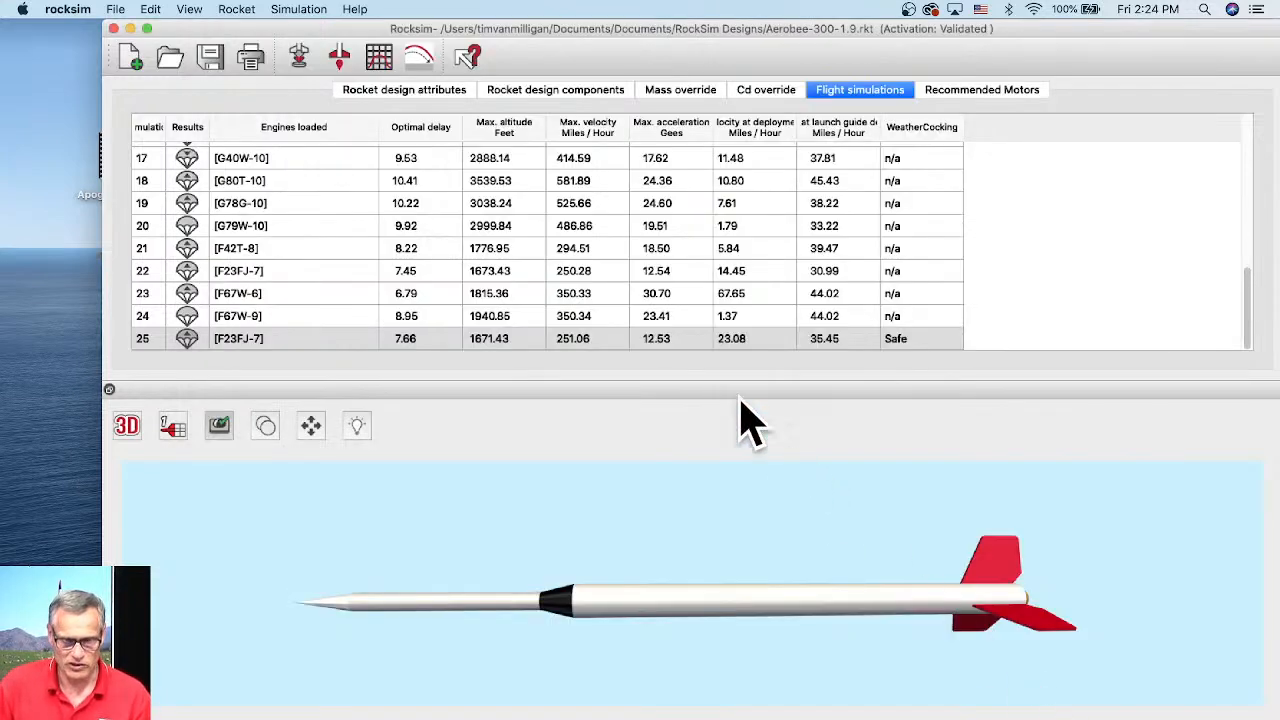
Review the simulation control parameters and launch conditions in the details of simulation 25, and close the report
{"action": "double_click", "coordinate": [336, 340]}
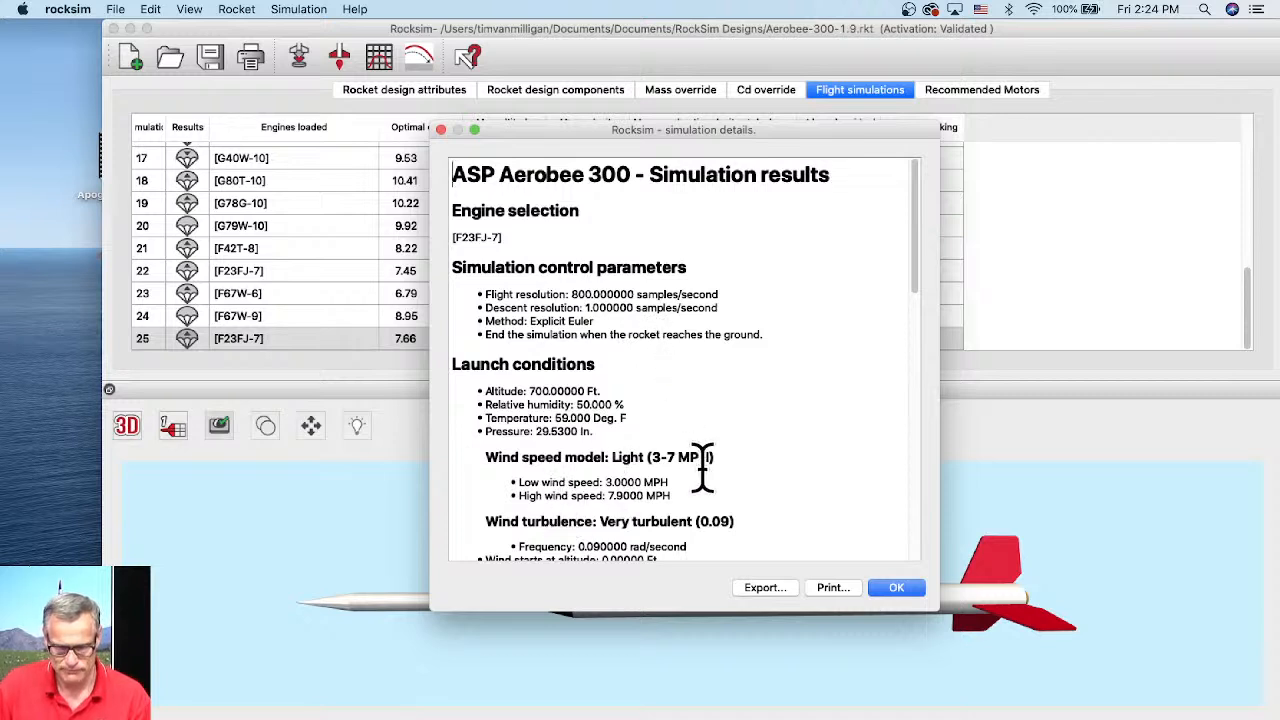
{"action": "scroll", "coordinate": [690, 468], "scroll_direction": "down", "scroll_amount": 3}
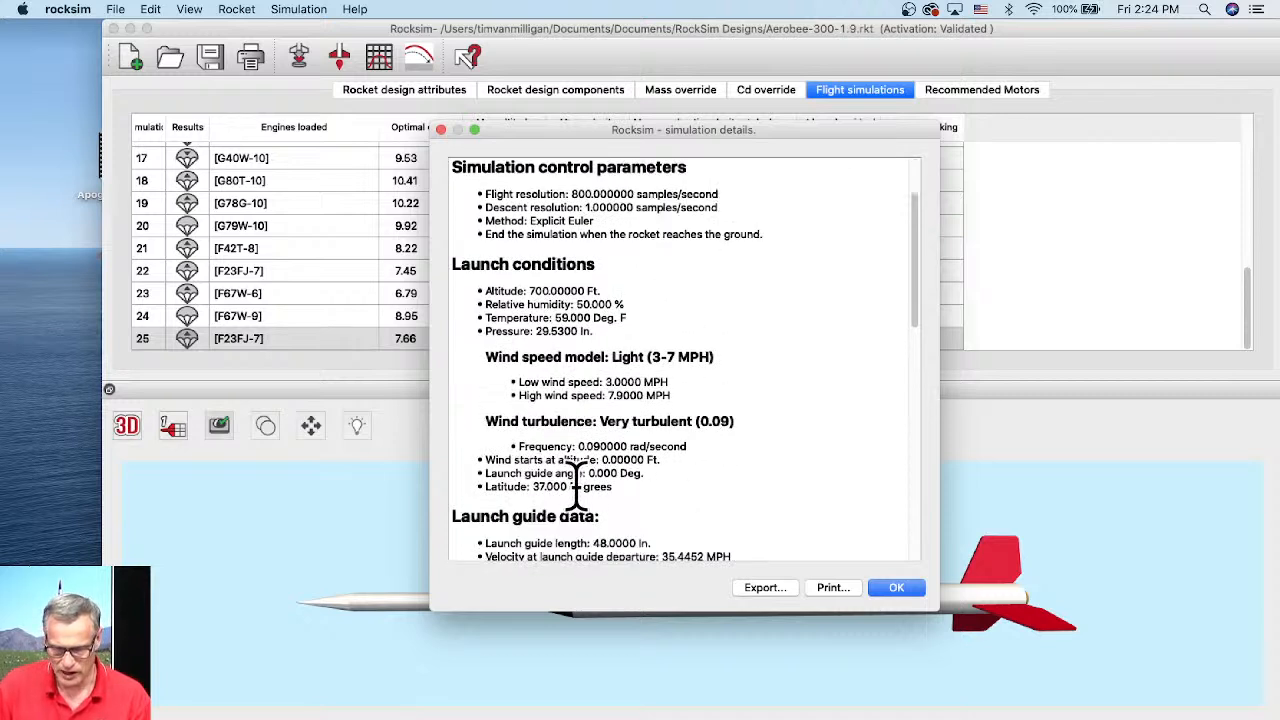
{"action": "left_click", "coordinate": [895, 590]}
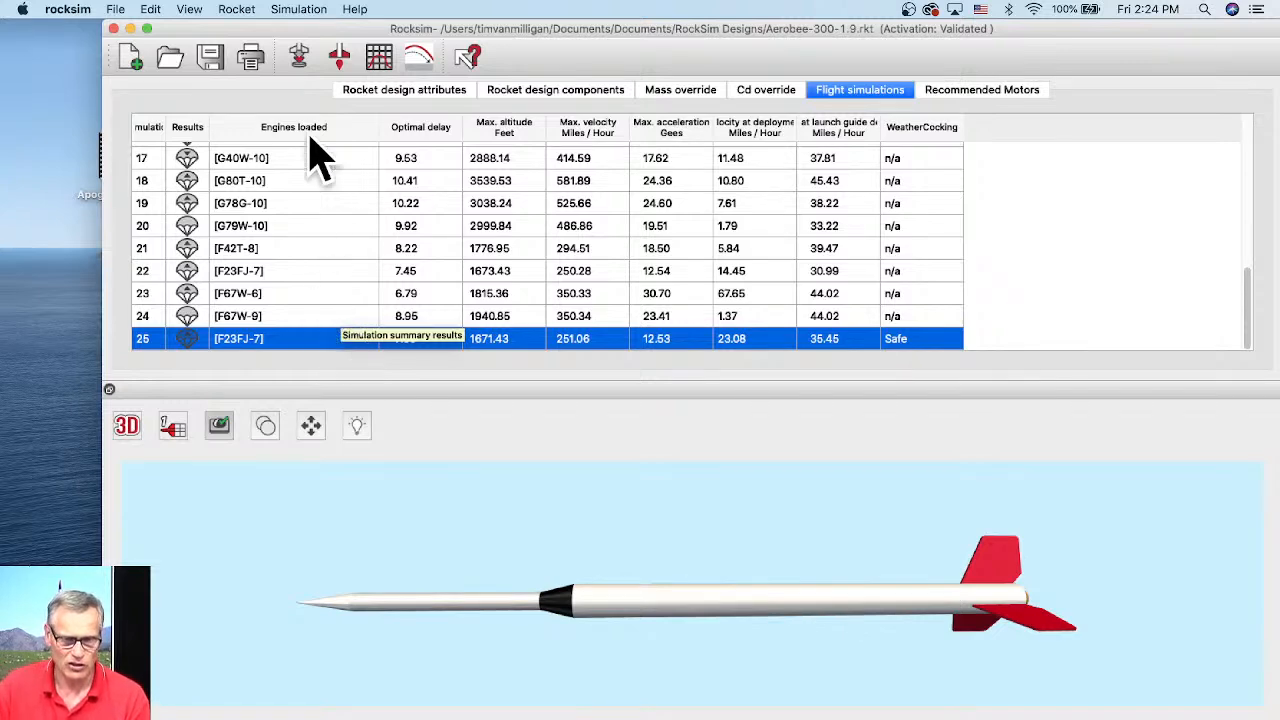
Reopen the 2D flight profile for simulation 25, show its detailed flight data and highlight the x-Wind velocity row
{"action": "left_click", "coordinate": [423, 58]}
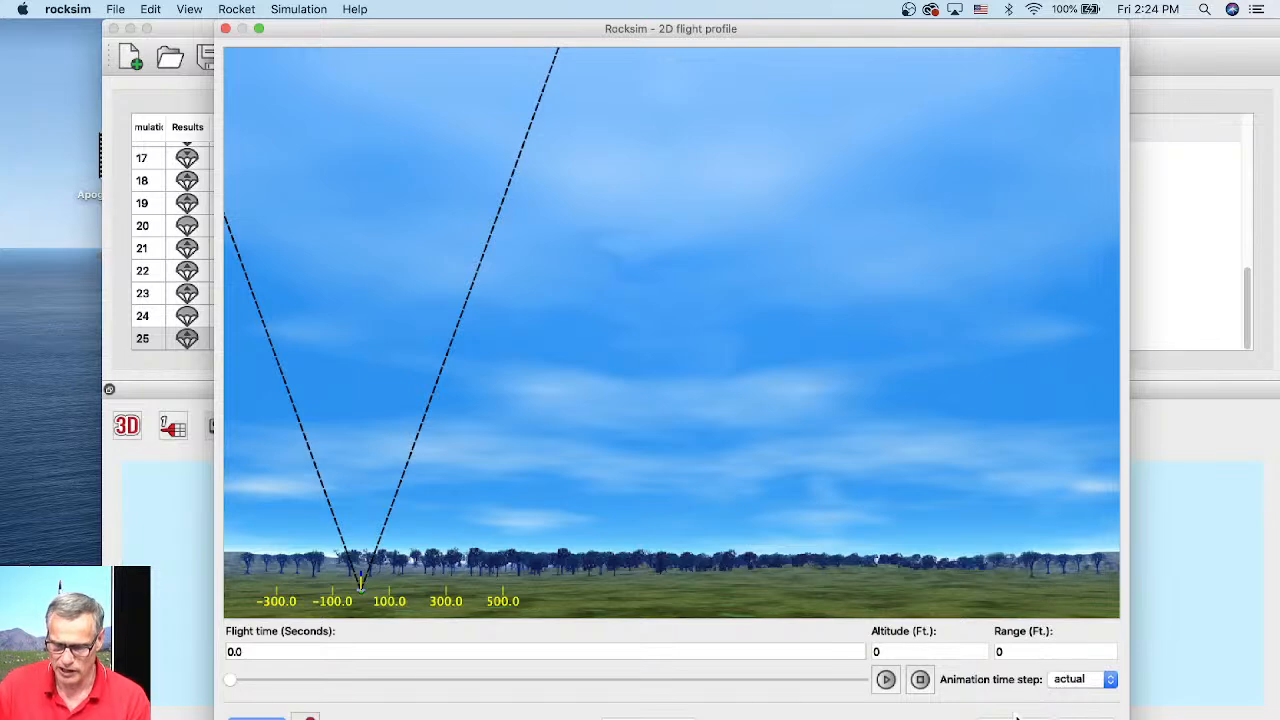
{"action": "left_click", "coordinate": [1015, 718]}
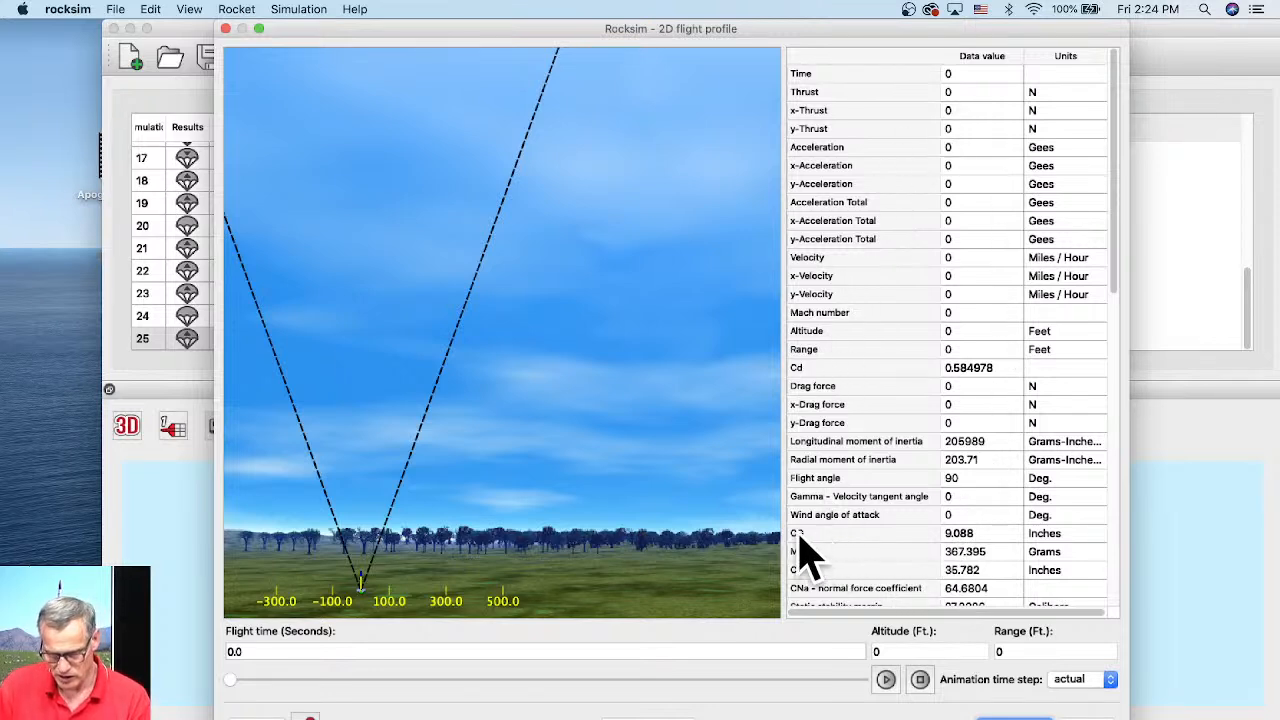
{"action": "scroll", "coordinate": [820, 535], "scroll_direction": "down", "scroll_amount": 5}
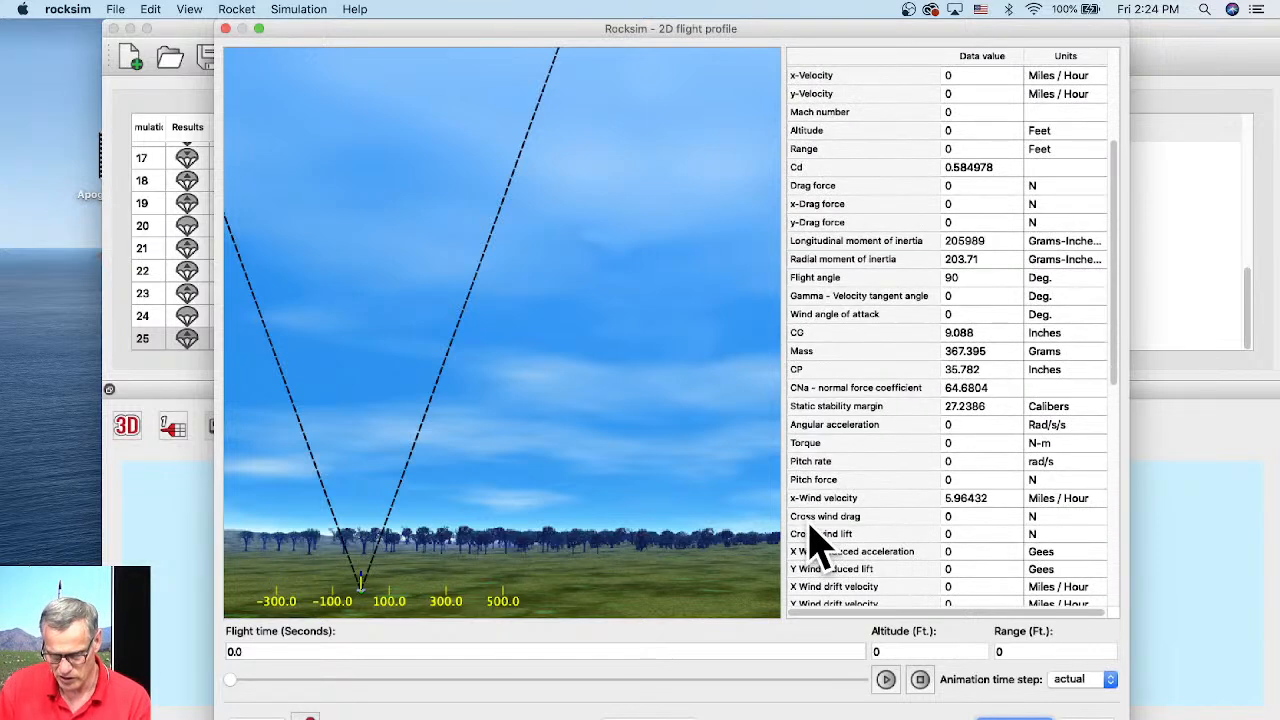
{"action": "left_click", "coordinate": [826, 500]}
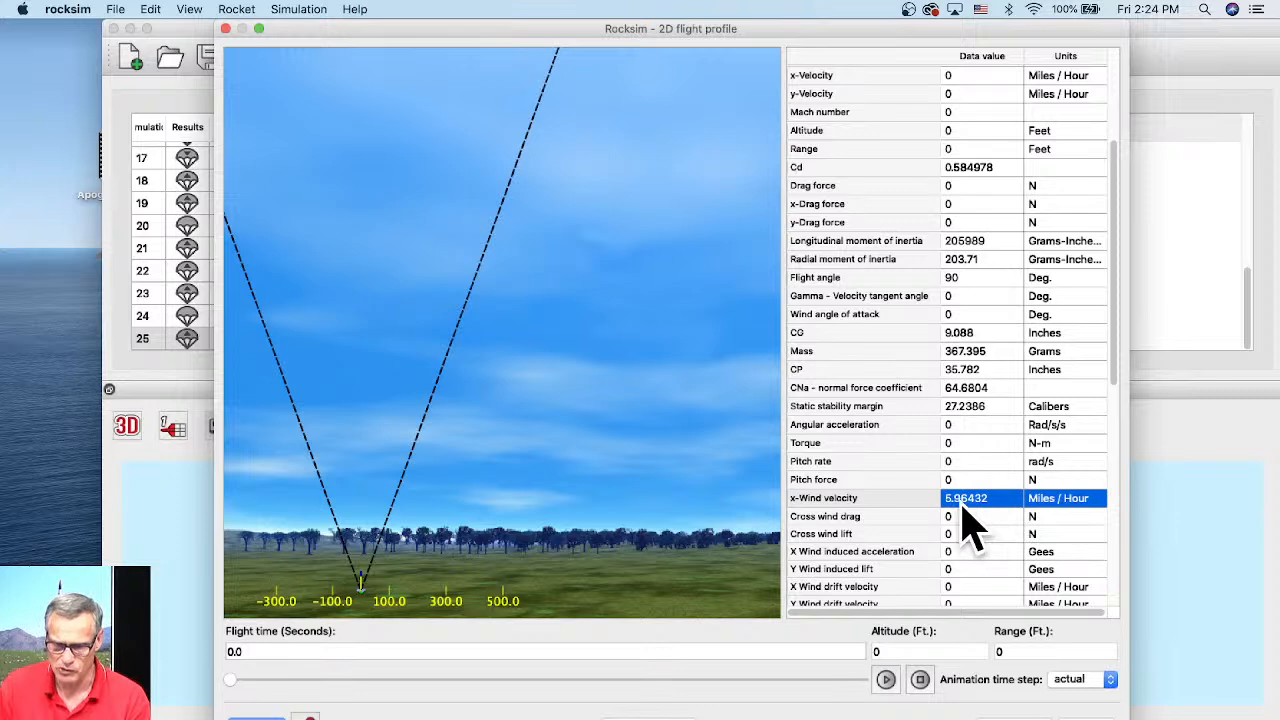
Advance the flight animation in stages to about 20 seconds, examining how the x-Wind velocity varies
{"action": "left_click_drag", "start_coordinate": [233, 679], "coordinate": [249, 680]}
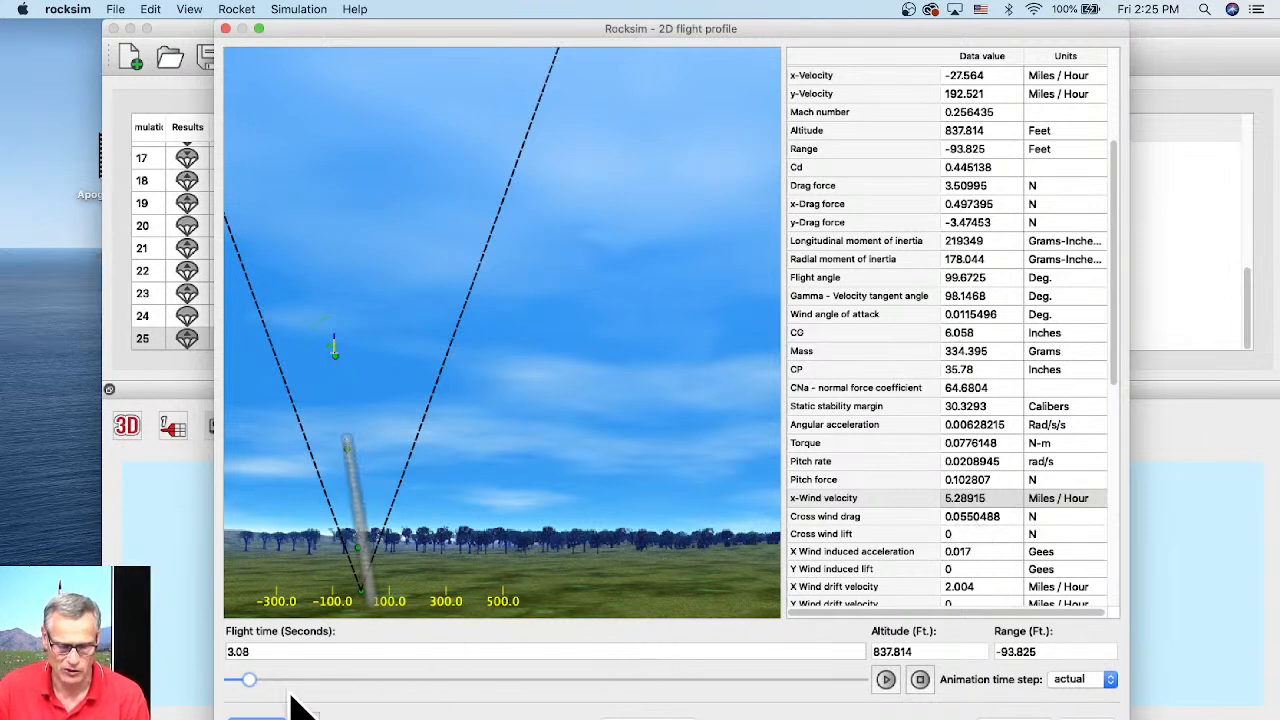
{"action": "left_click_drag", "start_coordinate": [258, 690], "coordinate": [294, 700]}
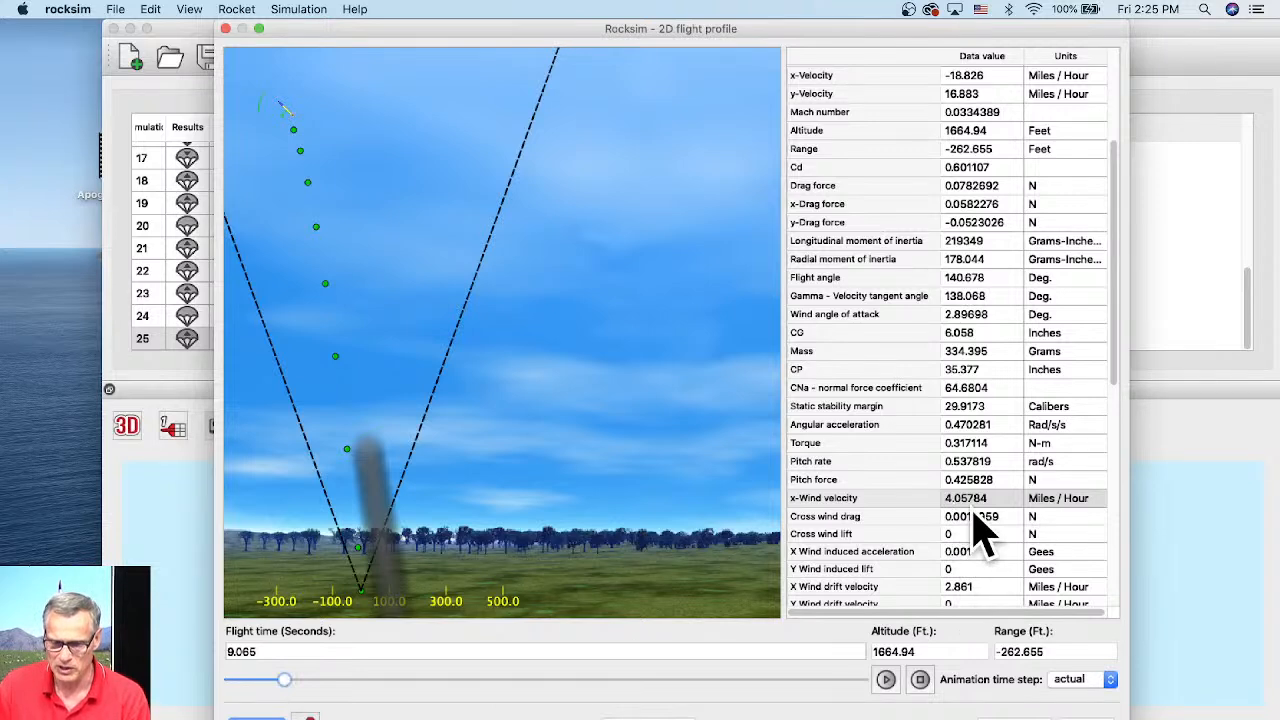
{"action": "left_click_drag", "start_coordinate": [288, 686], "coordinate": [320, 686]}
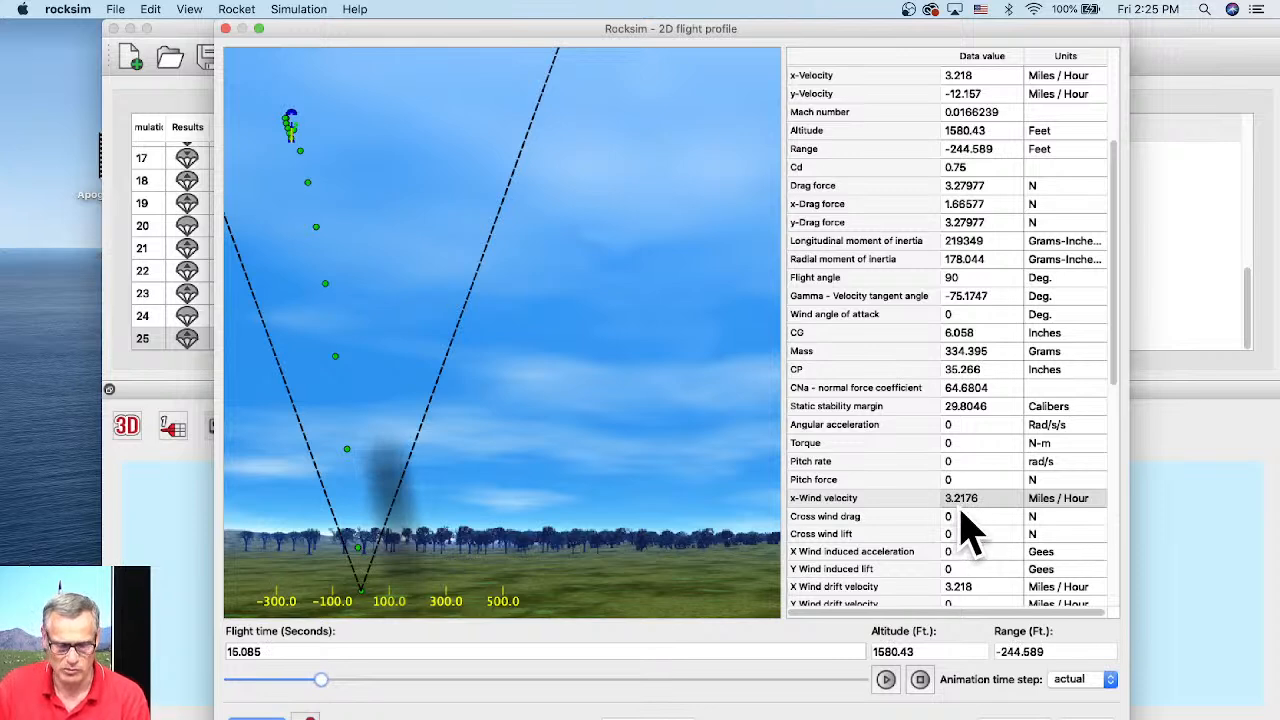
{"action": "left_click_drag", "start_coordinate": [336, 686], "coordinate": [359, 684]}
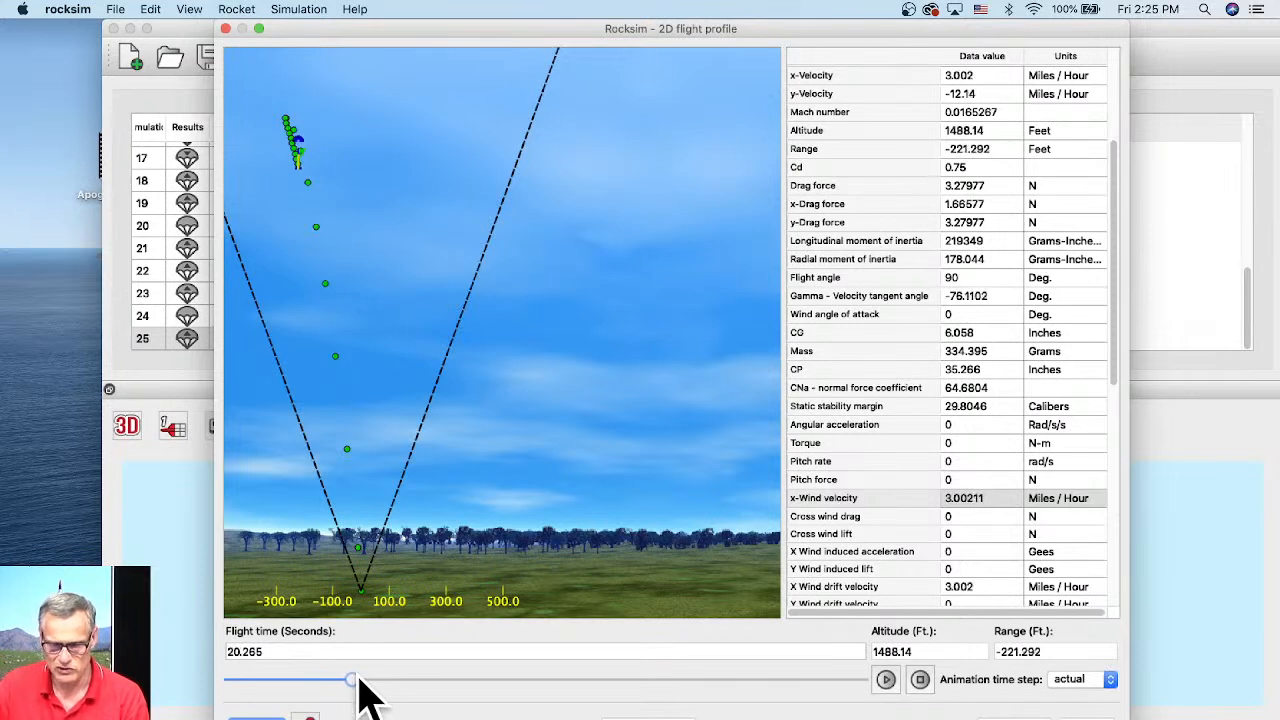
Advance the flight animation to landing at about 104 seconds, examining how the x-Wind velocity varies, and close the flight profile
{"action": "left_click_drag", "start_coordinate": [389, 675], "coordinate": [540, 682]}
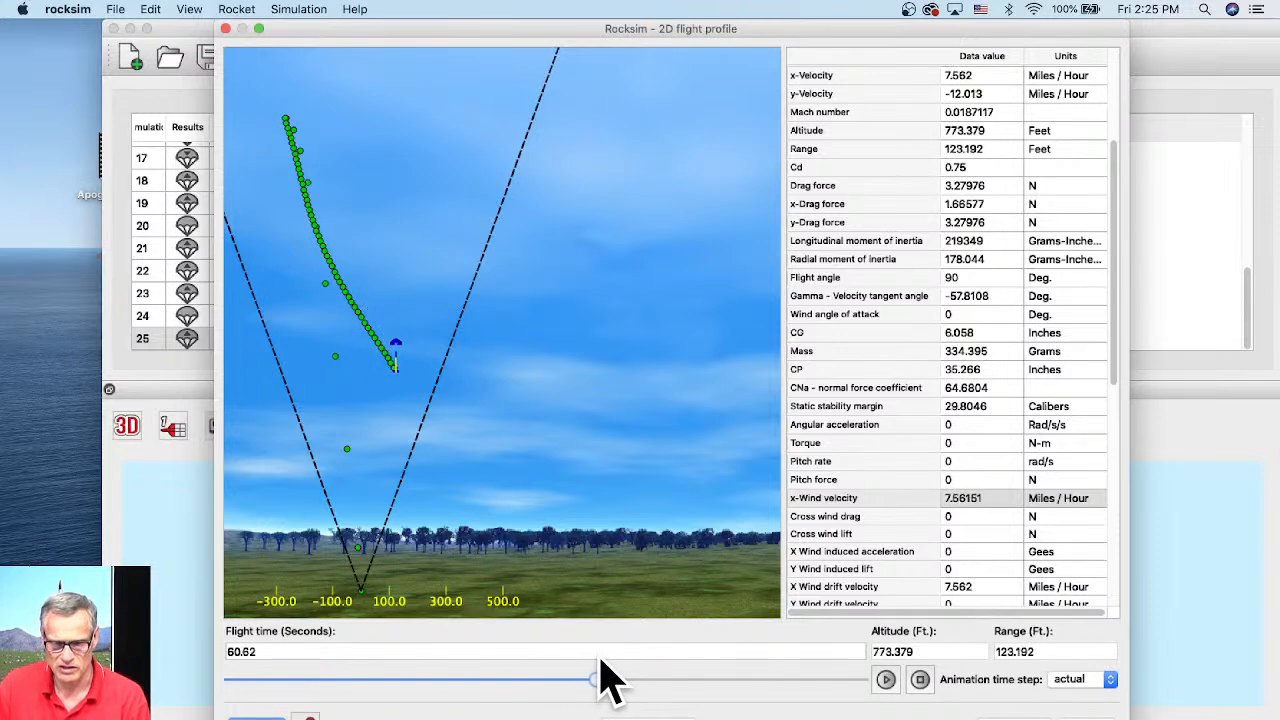
{"action": "left_click_drag", "start_coordinate": [601, 684], "coordinate": [862, 684]}
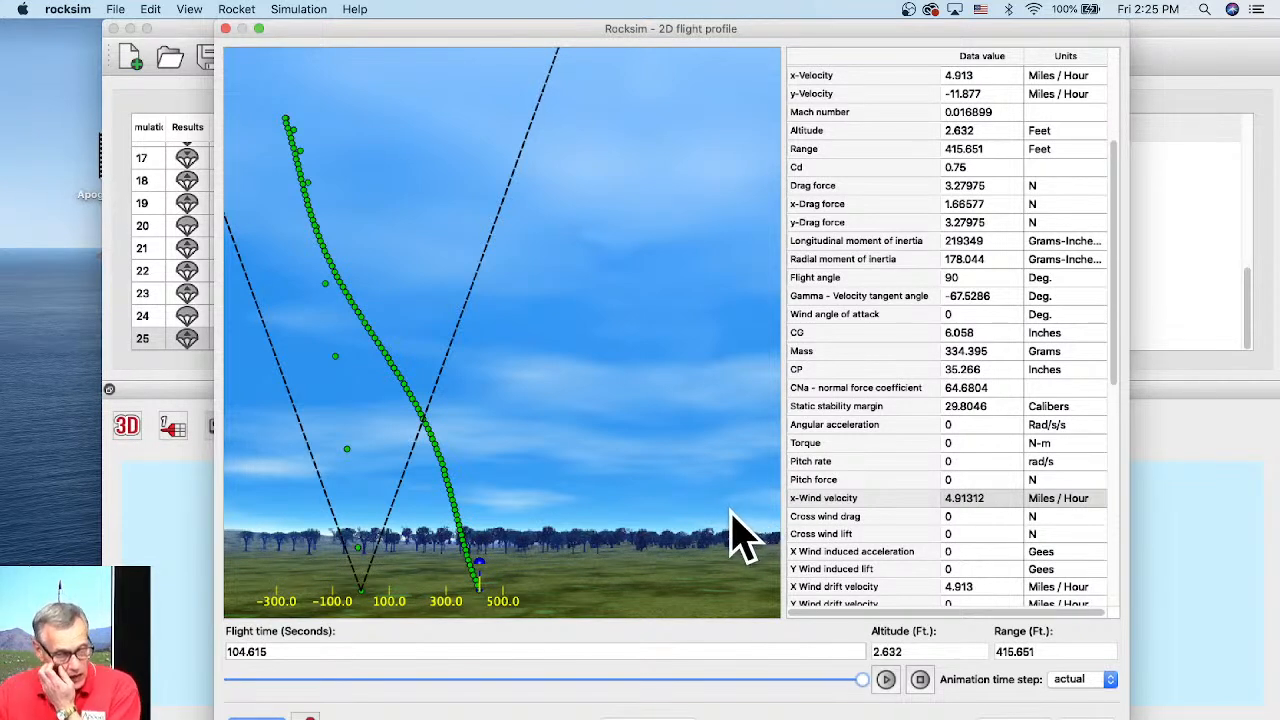
{"action": "left_click", "coordinate": [226, 28]}
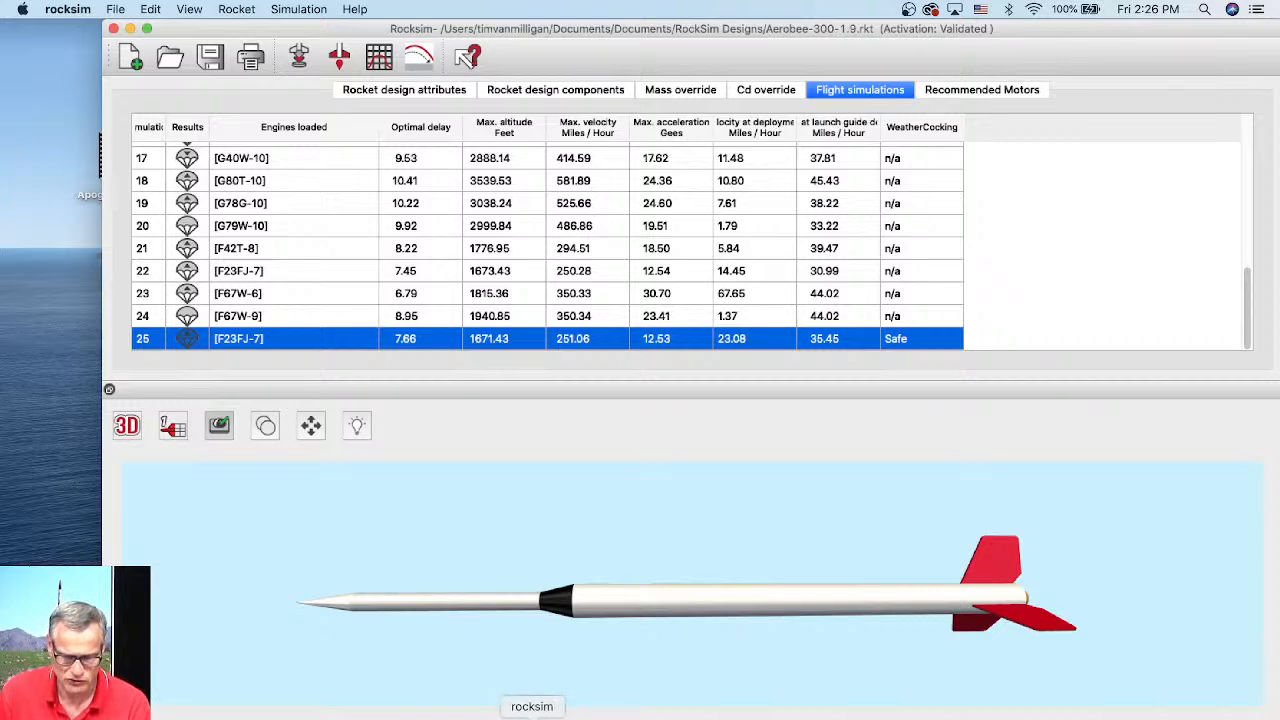
Switch to Chrome, open a new window, widen it to fill the screen and load rocksim.com
{"action": "right_click", "coordinate": [623, 717]}
{"action": "left_click", "coordinate": [615, 603]}
{"action": "left_click_drag", "start_coordinate": [819, 63], "coordinate": [583, 2]}
{"action": "left_click_drag", "start_coordinate": [598, 66], "coordinate": [531, 35]}
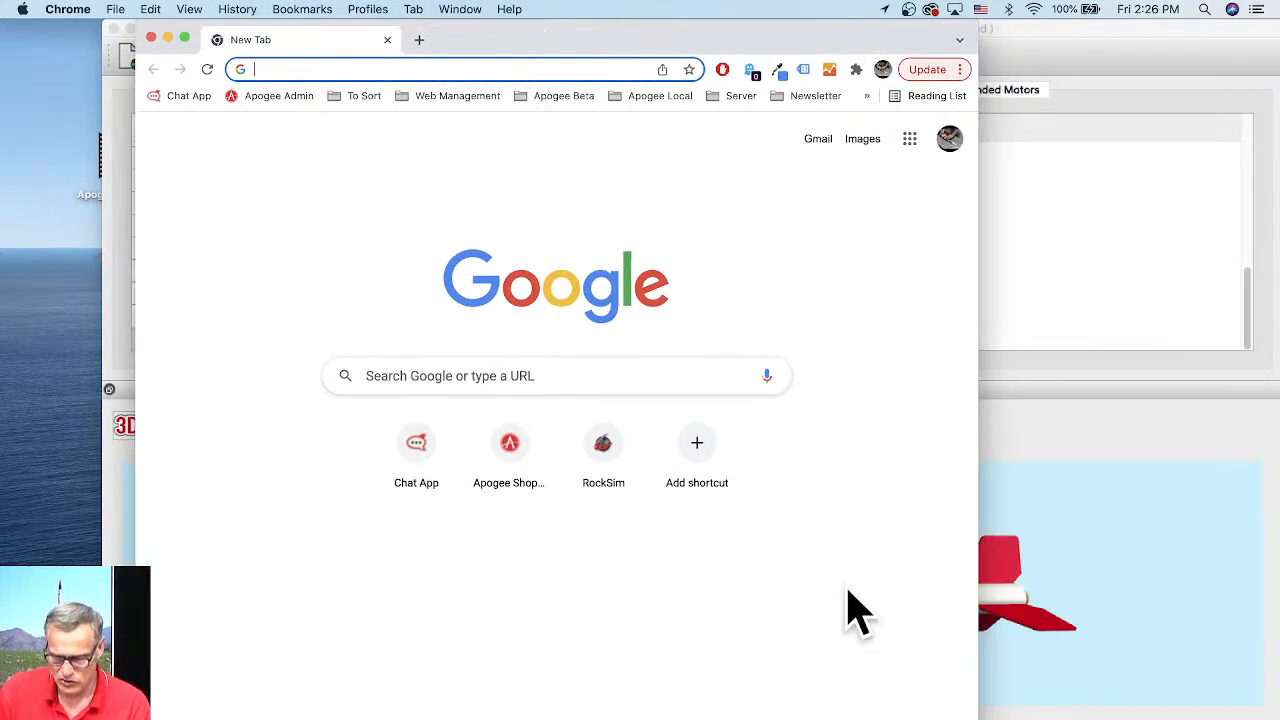
{"action": "left_click_drag", "start_coordinate": [978, 715], "coordinate": [1278, 712]}
{"action": "left_click", "coordinate": [296, 70]}
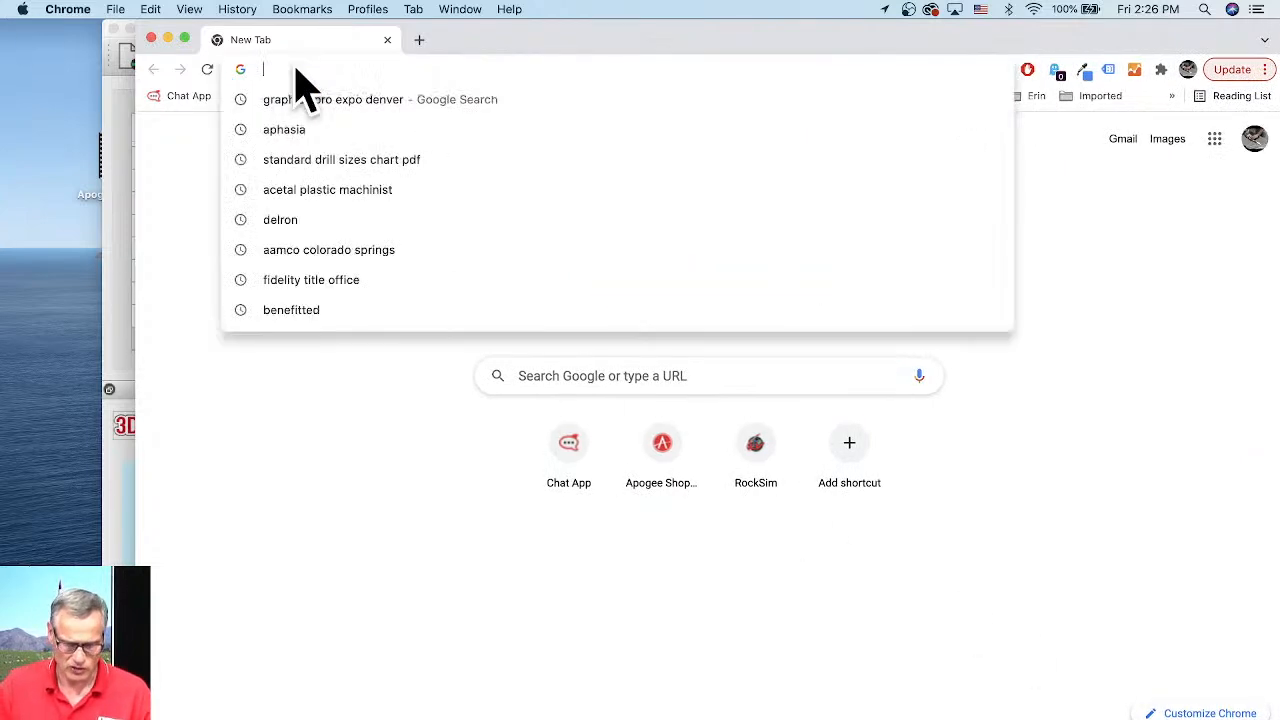
{"action": "type", "text": "rocksim.com"}
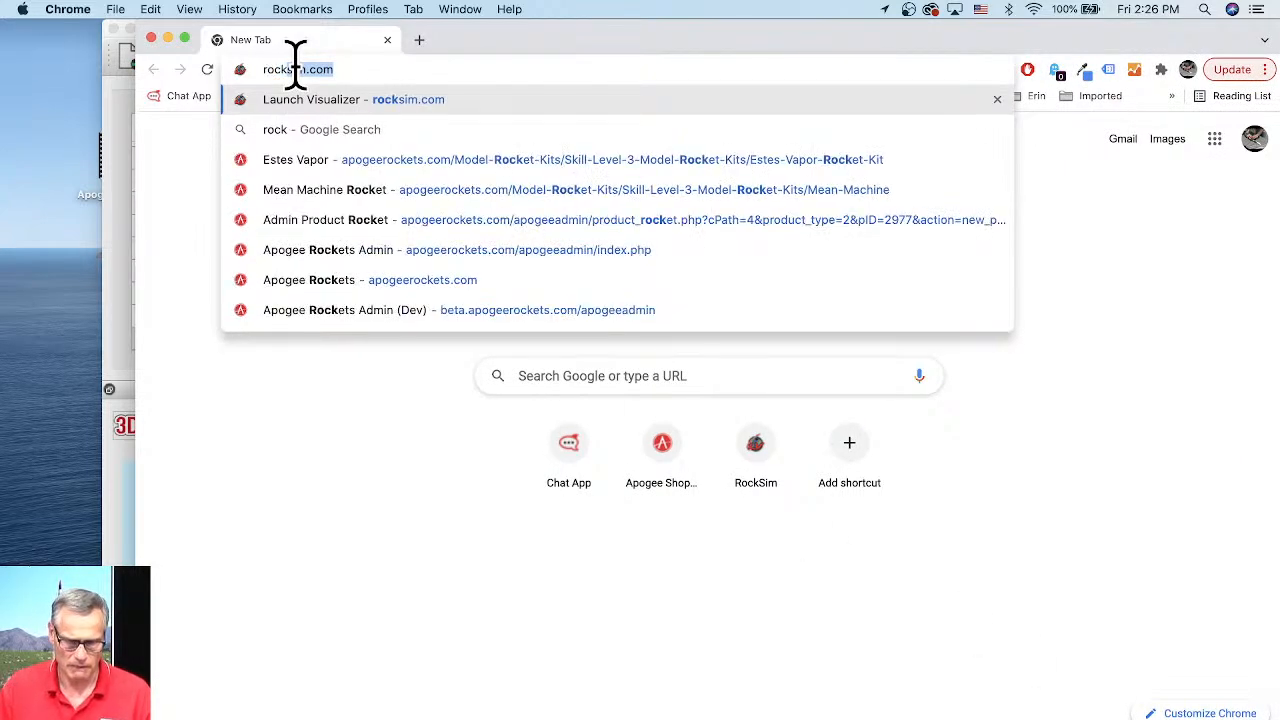
{"action": "key", "text": "Return"}
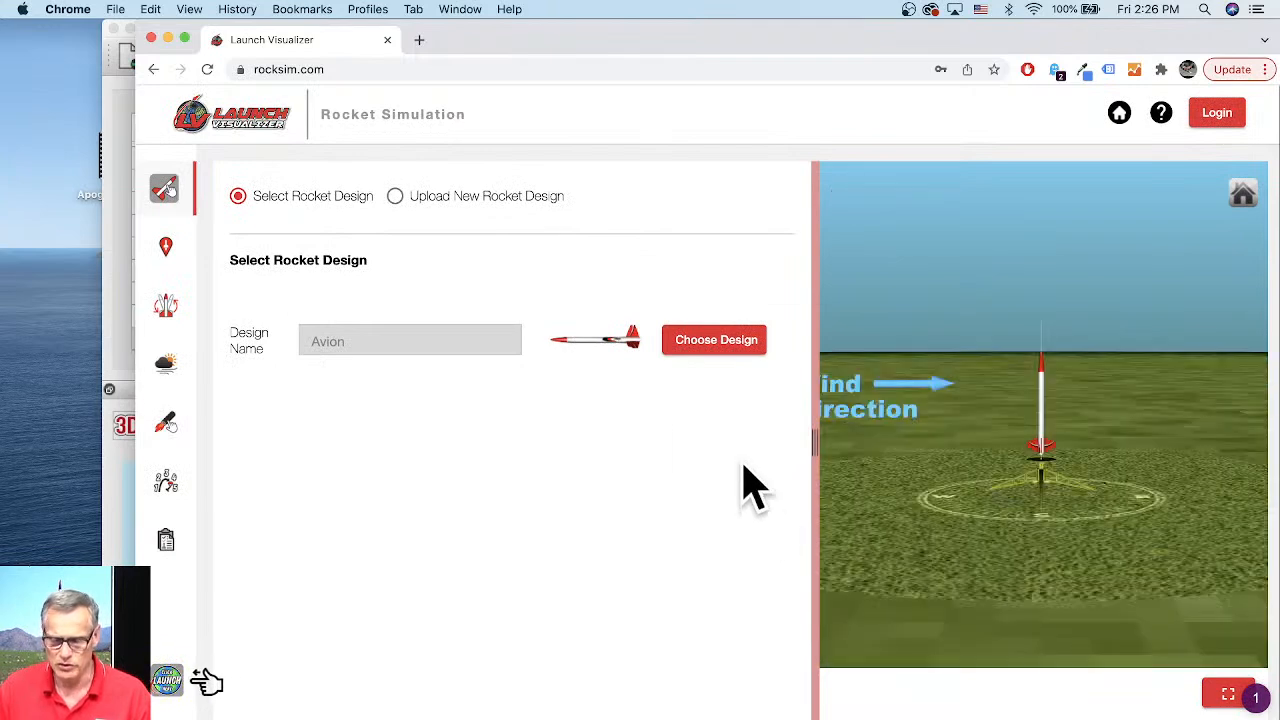
Sign in to Launch Visualizer by filling in the e-mail and password from the saved Apogee Rockets account
{"action": "left_click", "coordinate": [1217, 115]}
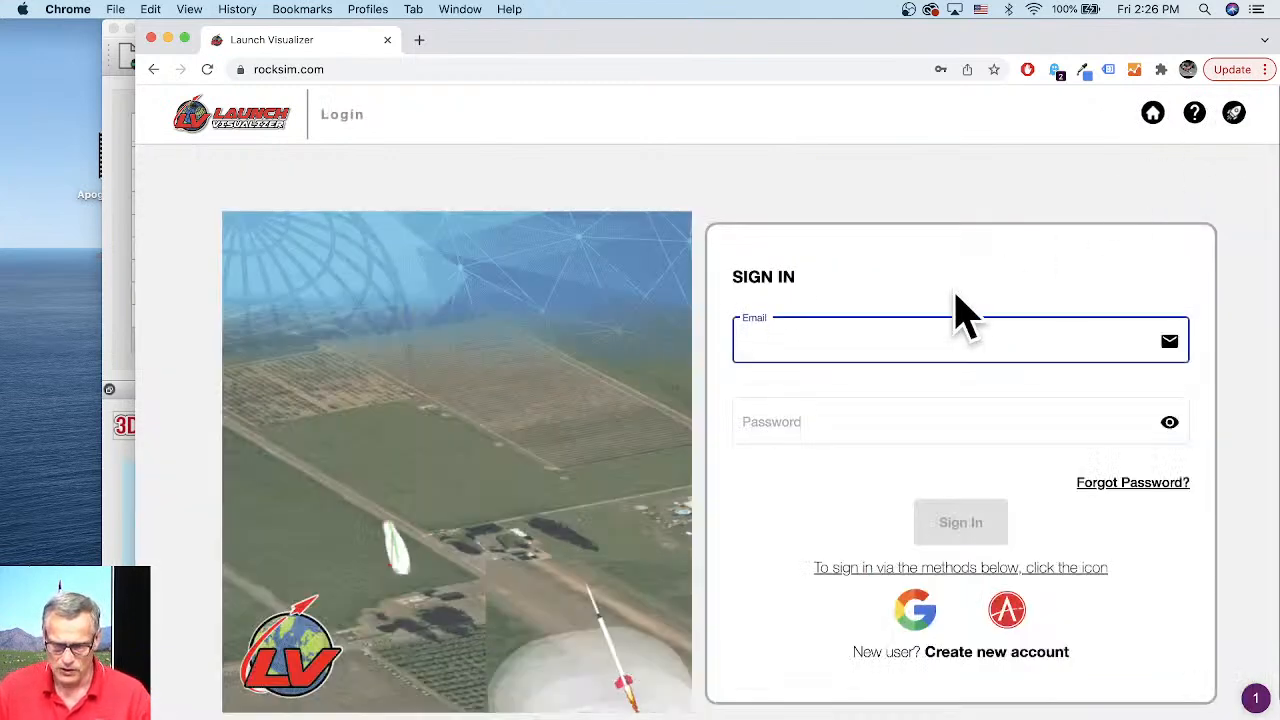
{"action": "left_click", "coordinate": [814, 341]}
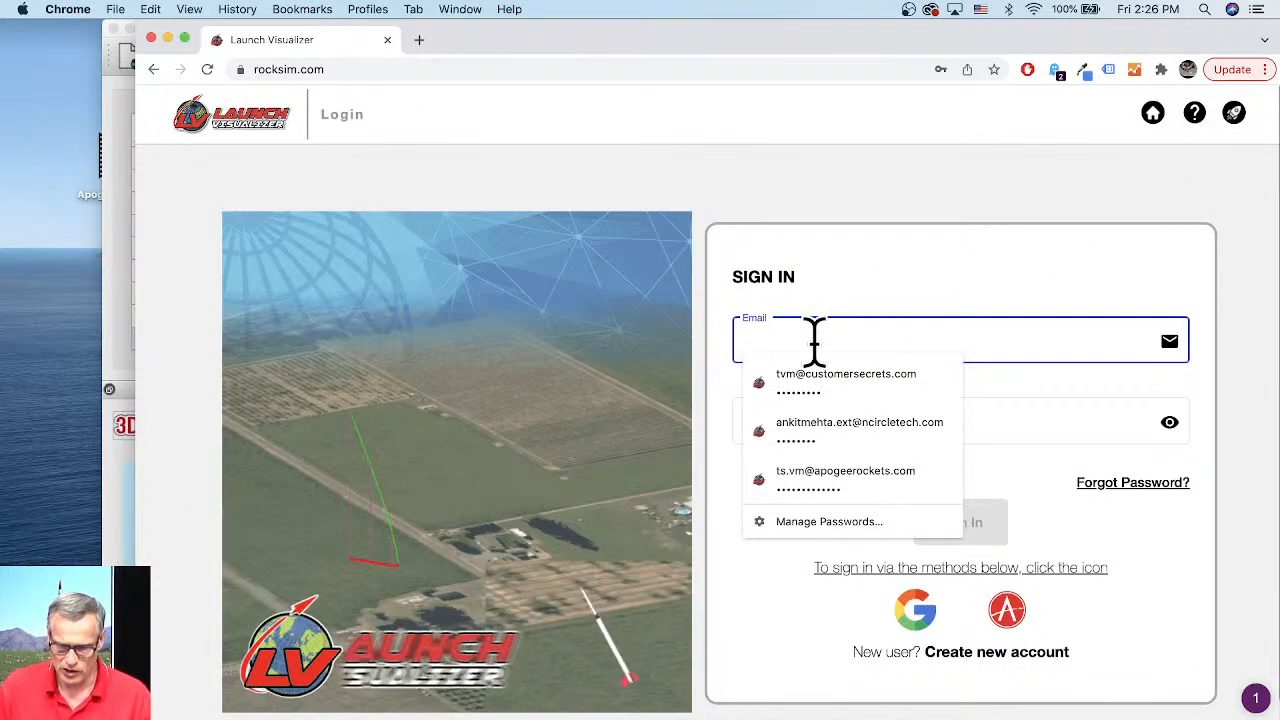
{"action": "left_click", "coordinate": [820, 480]}
{"action": "left_click", "coordinate": [963, 526]}
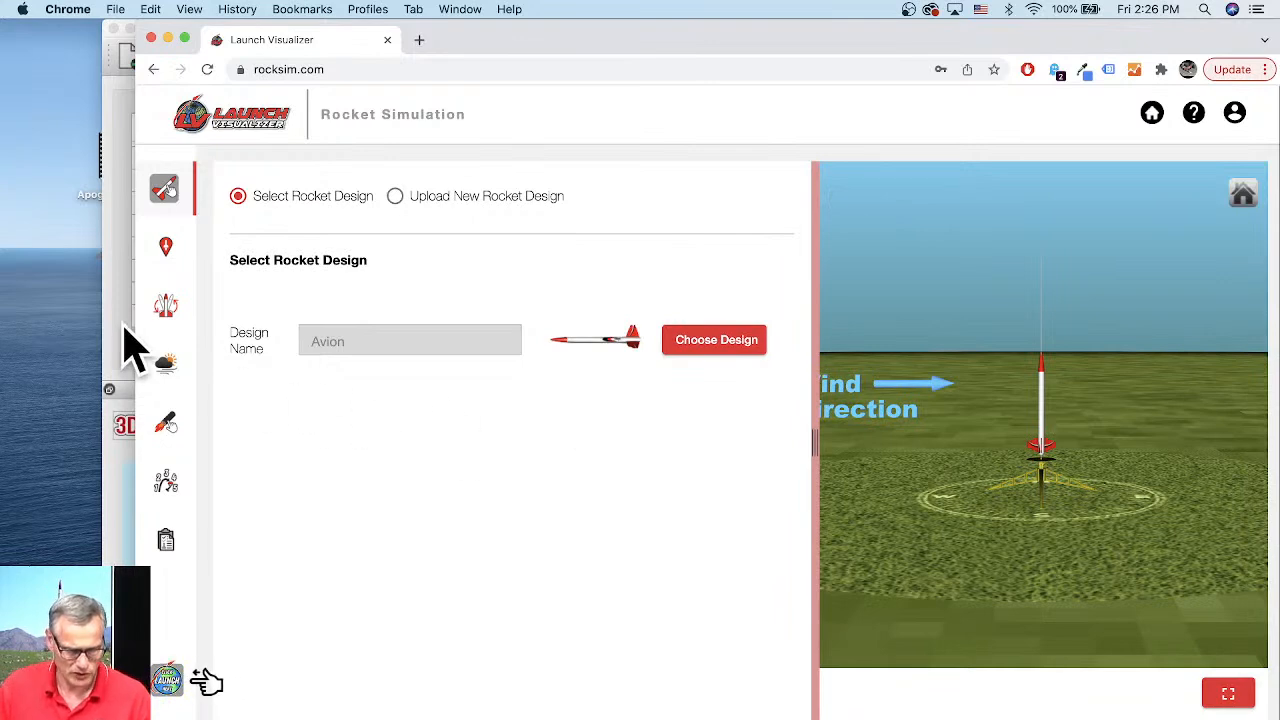
Check the Aerobee's rocket design attributes in RockSim, move its window aside and return to Launch Visualizer in Chrome
{"action": "left_click", "coordinate": [122, 323]}
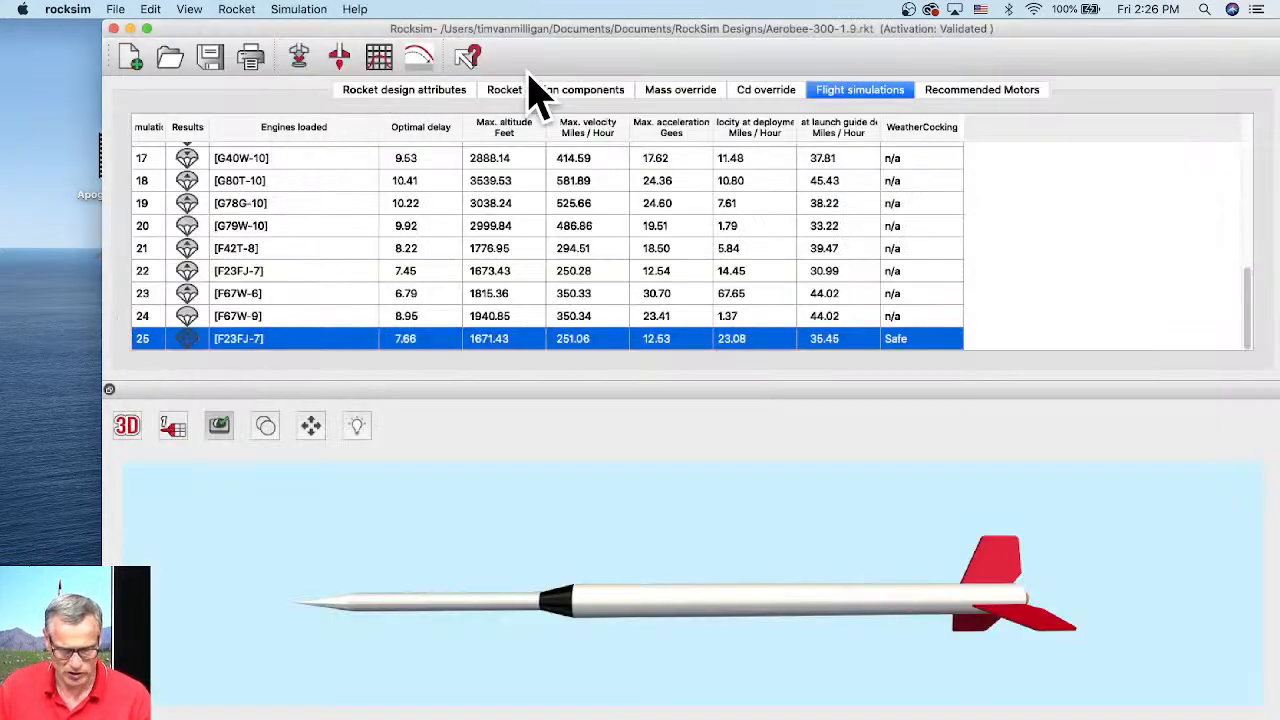
{"action": "left_click", "coordinate": [440, 95]}
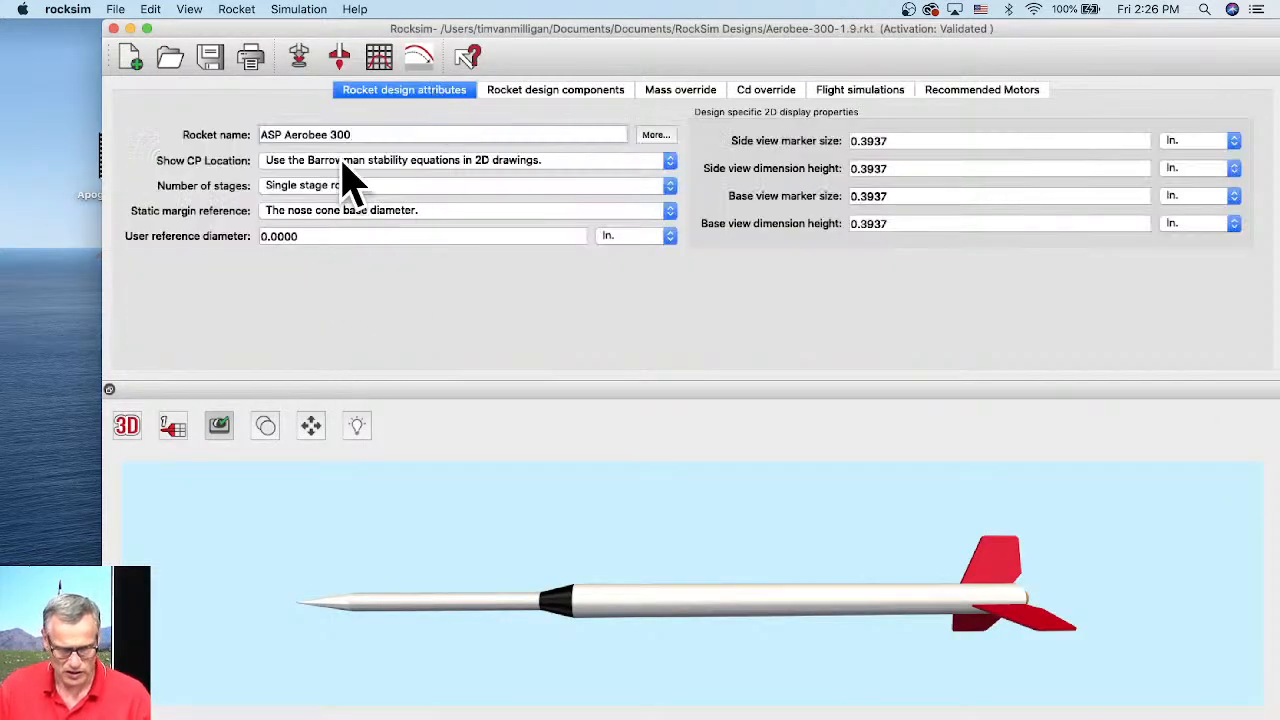
{"action": "left_click_drag", "start_coordinate": [555, 31], "coordinate": [522, 84]}
{"action": "left_click", "coordinate": [520, 64]}
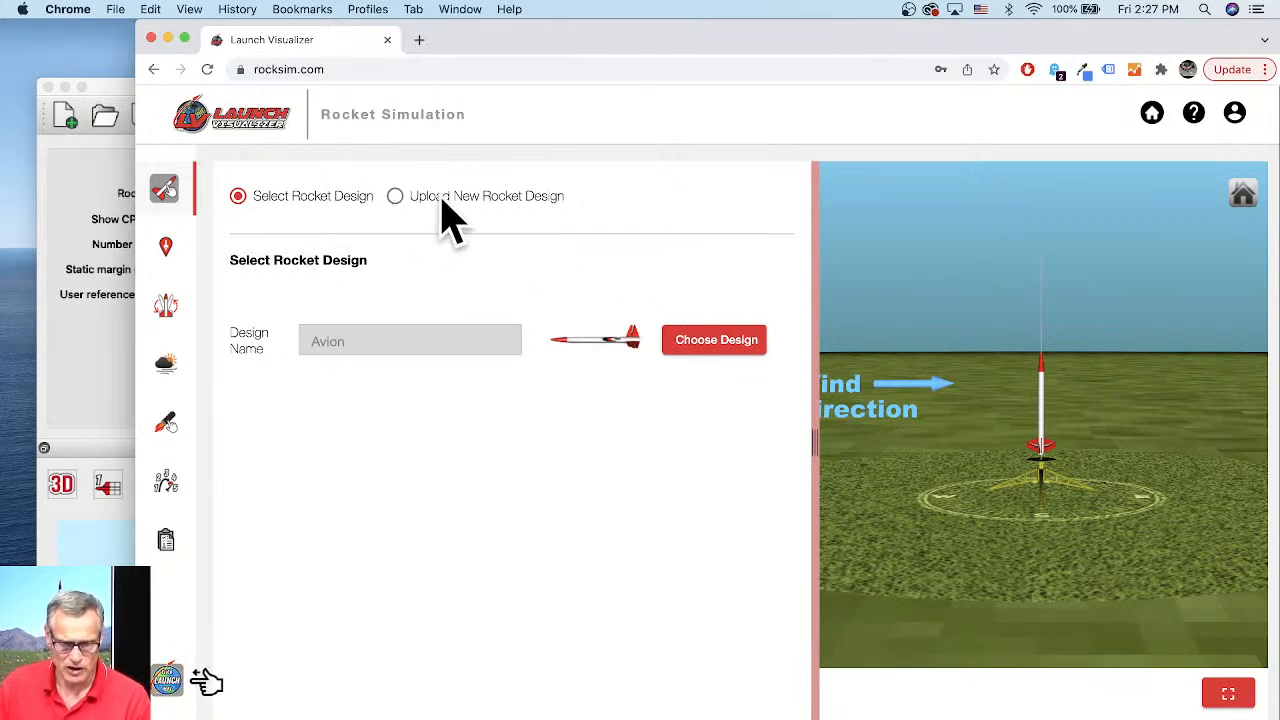
Try to upload Aerobee-300-1.9.rkt from the RockSim Designs folder as a new rocket design
{"action": "left_click", "coordinate": [395, 197]}
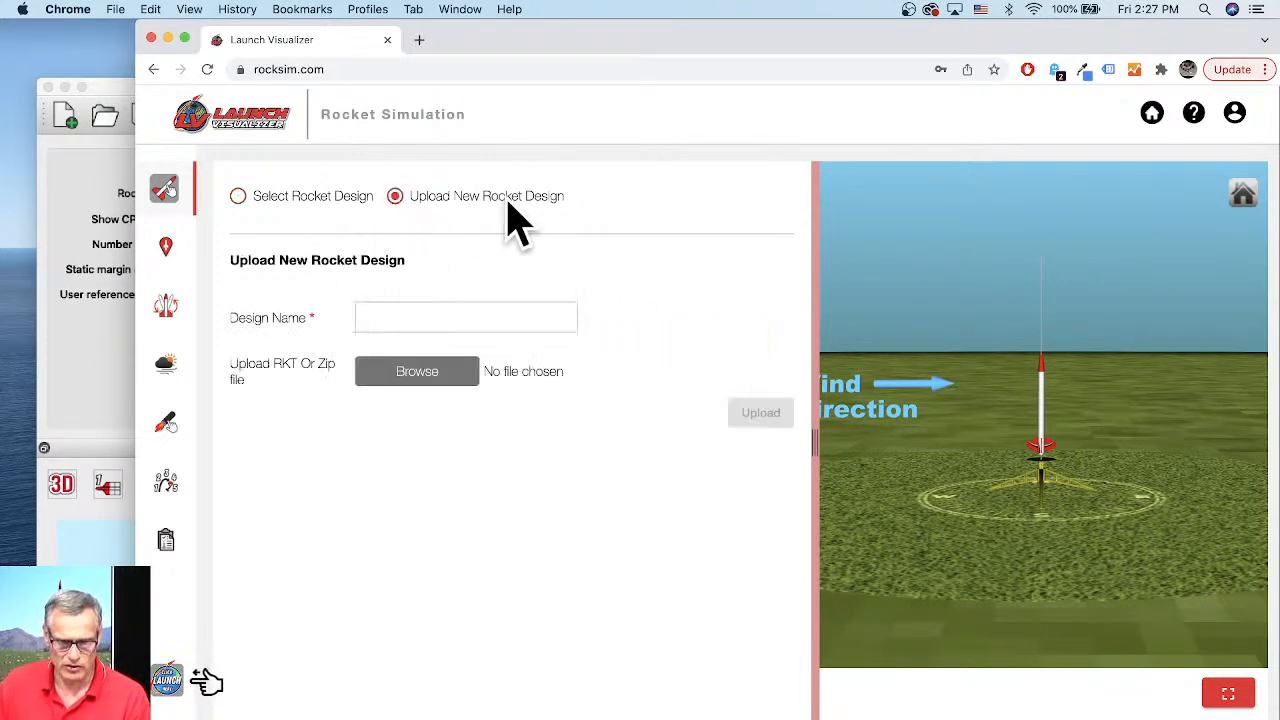
{"action": "left_click", "coordinate": [420, 375]}
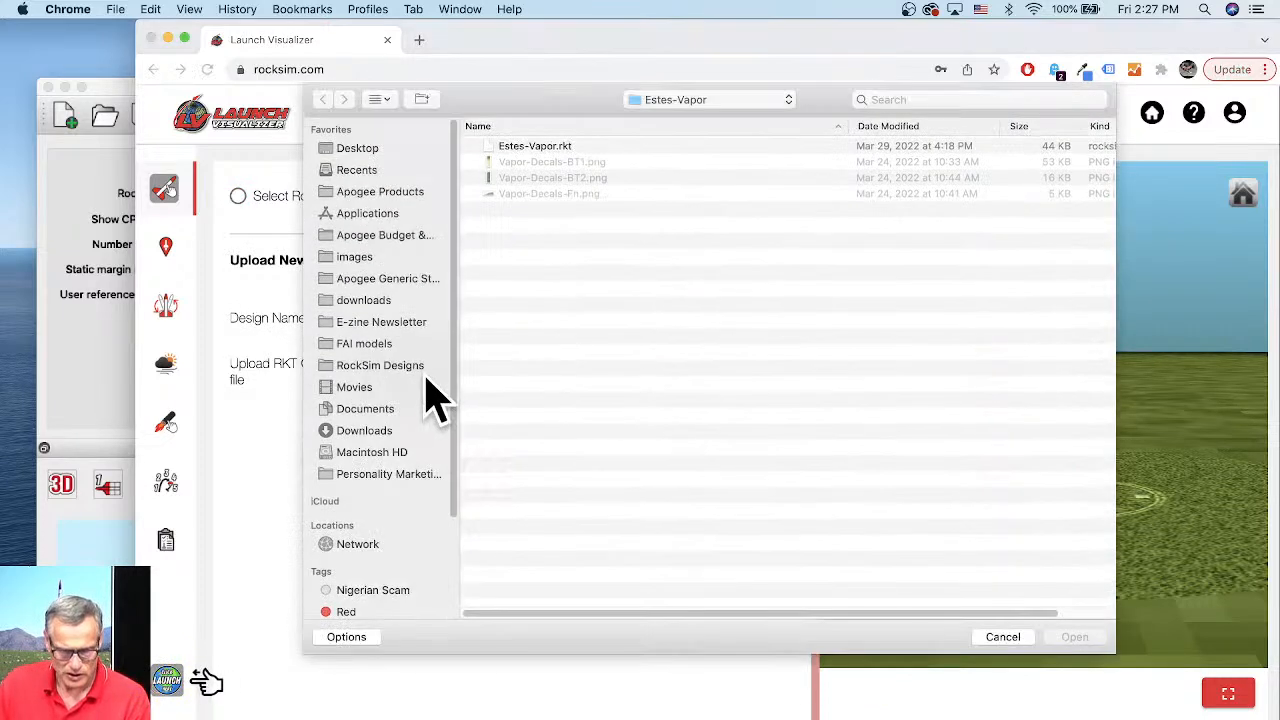
{"action": "left_click", "coordinate": [358, 366]}
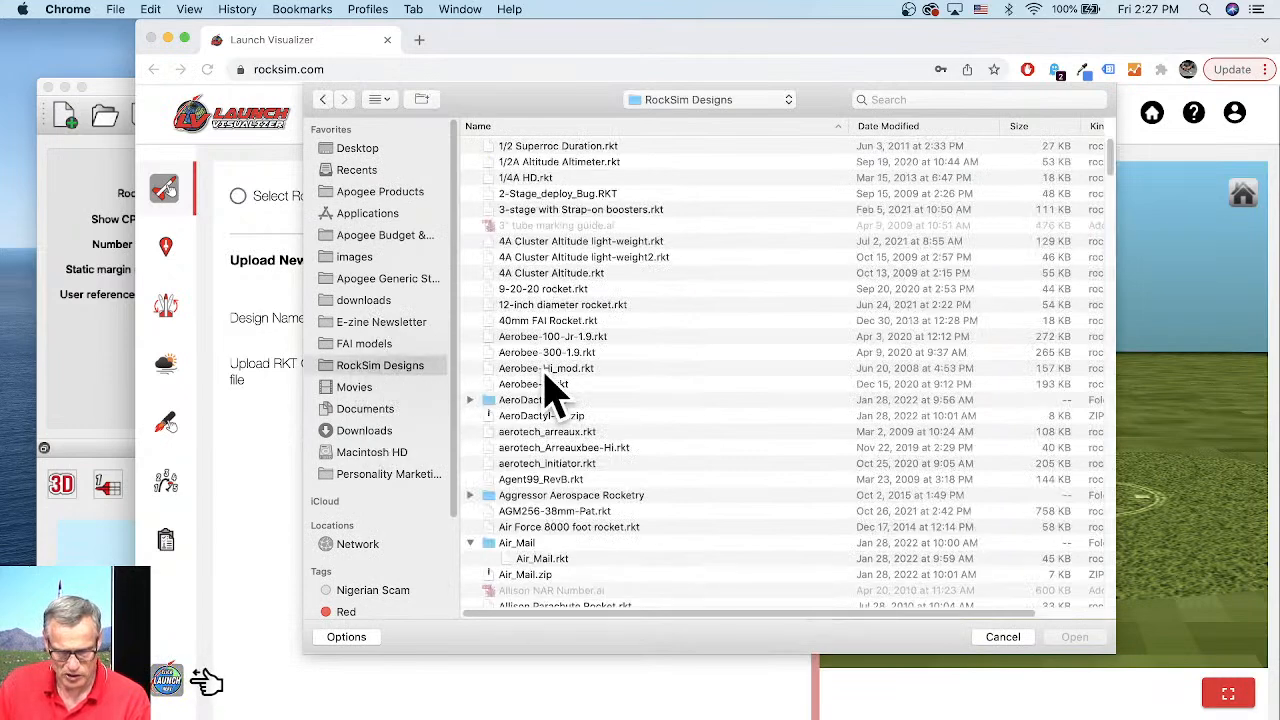
{"action": "left_click", "coordinate": [540, 352]}
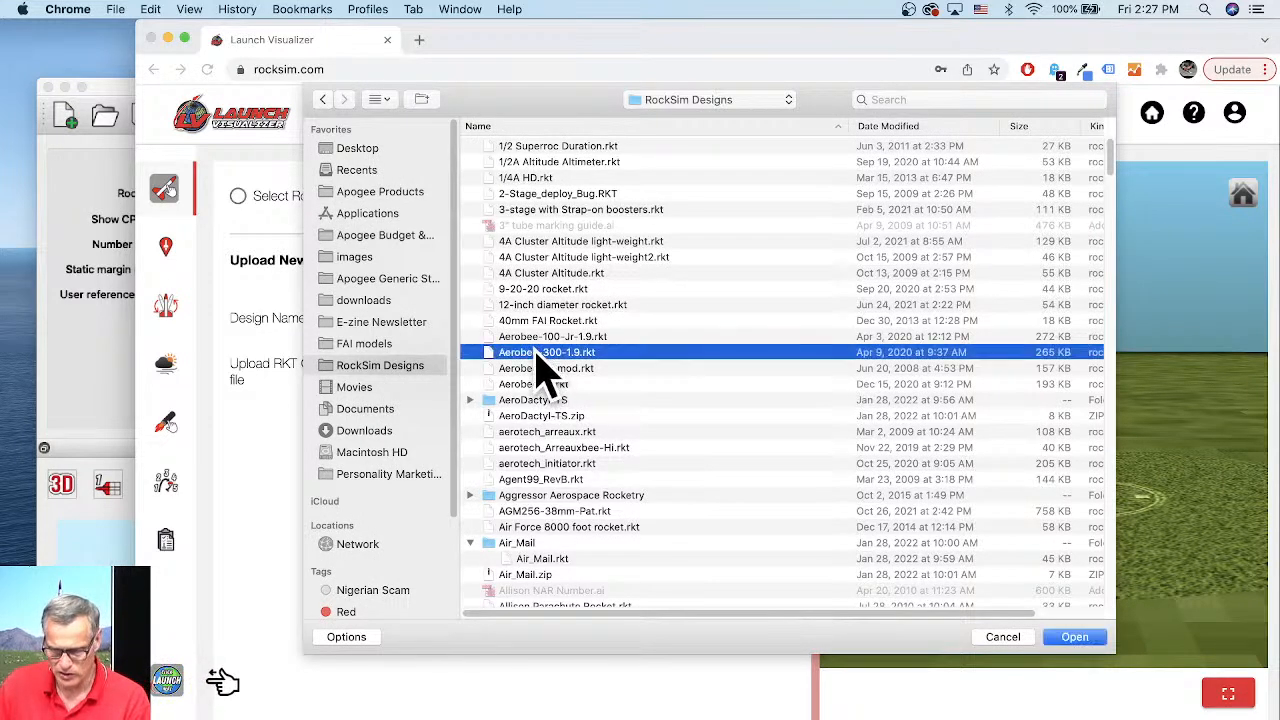
{"action": "left_click", "coordinate": [1075, 638]}
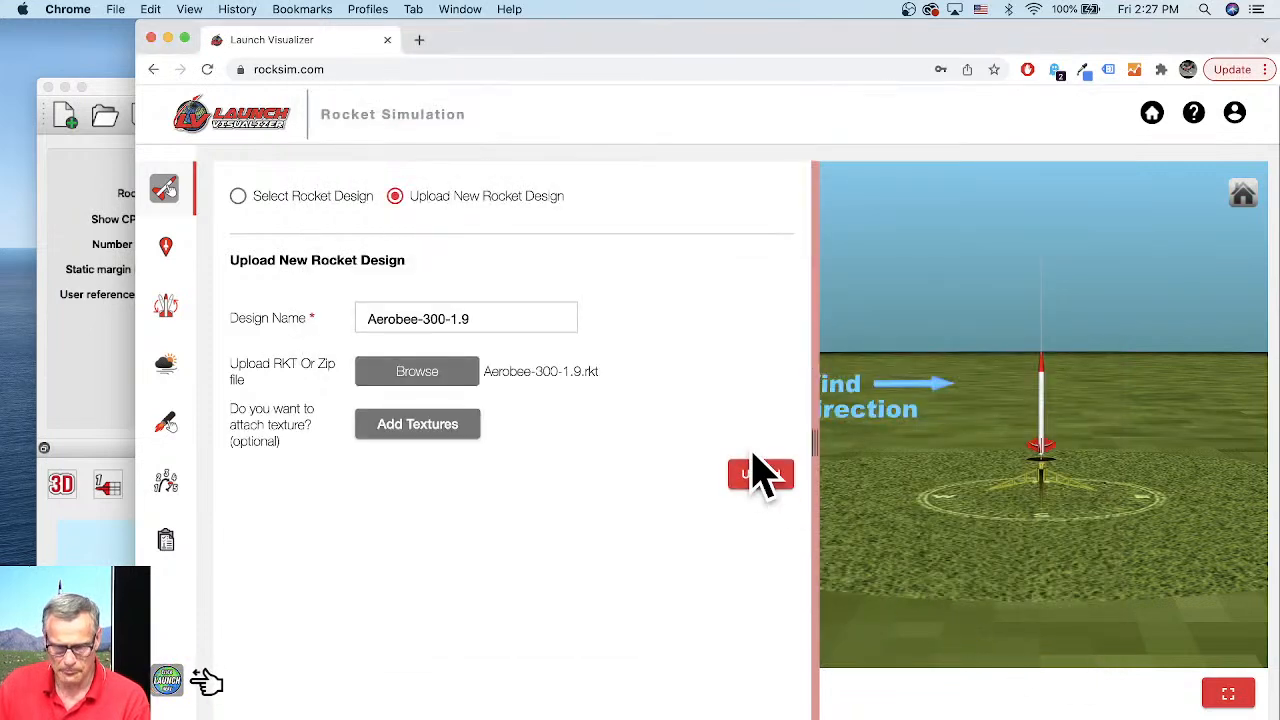
{"action": "left_click", "coordinate": [760, 476]}
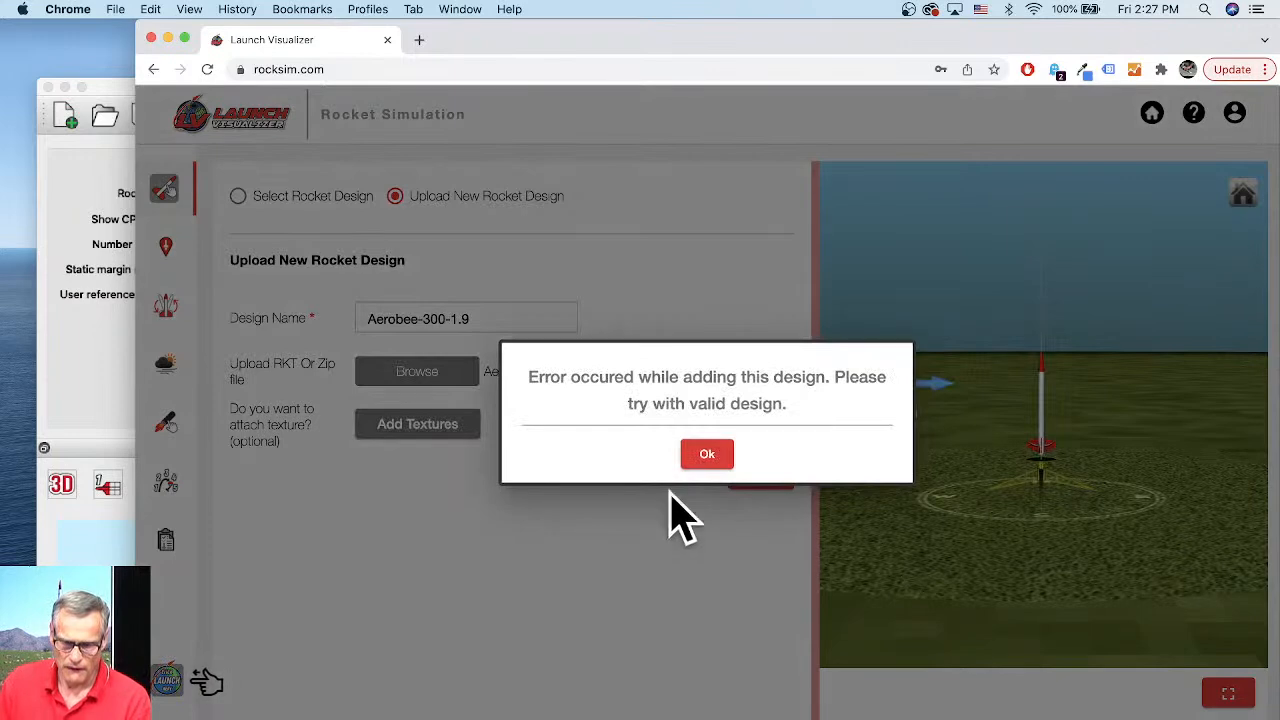
{"action": "left_click", "coordinate": [705, 456]}
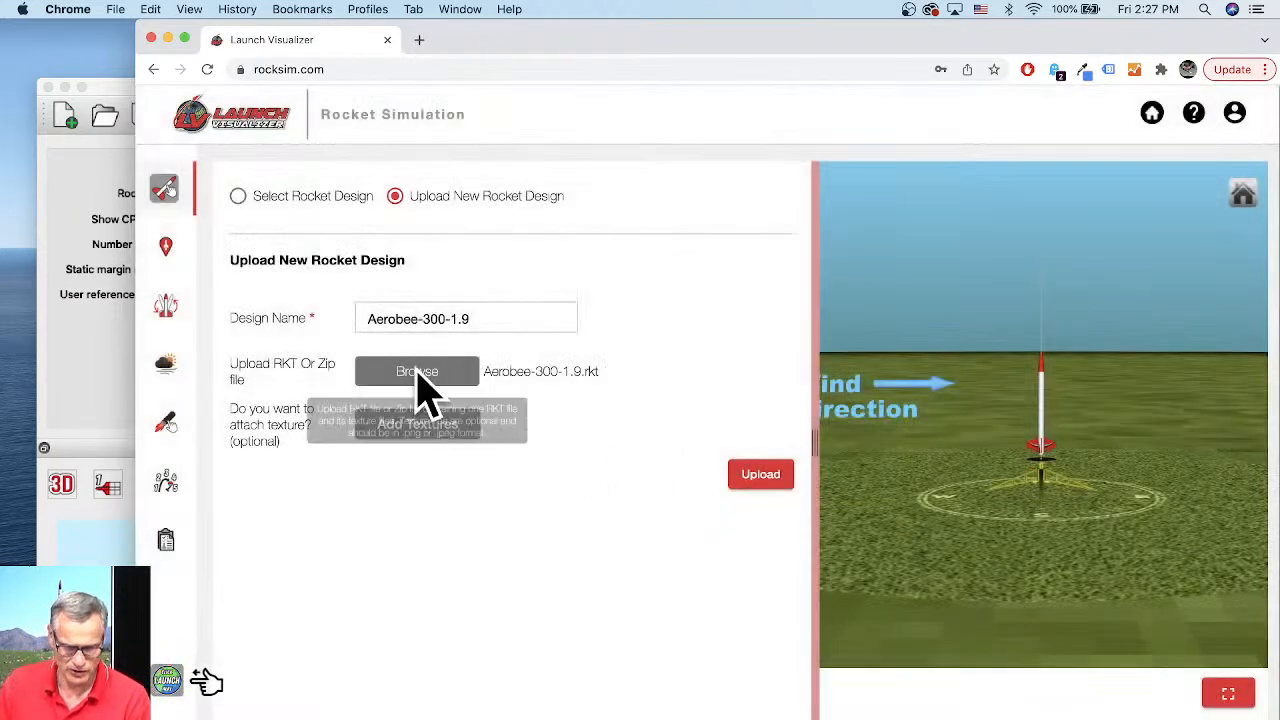
Upload Amarok-RS-Pro.rkt under the design name Aerobee-300-1.9, and inspect the rocket on the launch pad
{"action": "left_click", "coordinate": [420, 378]}
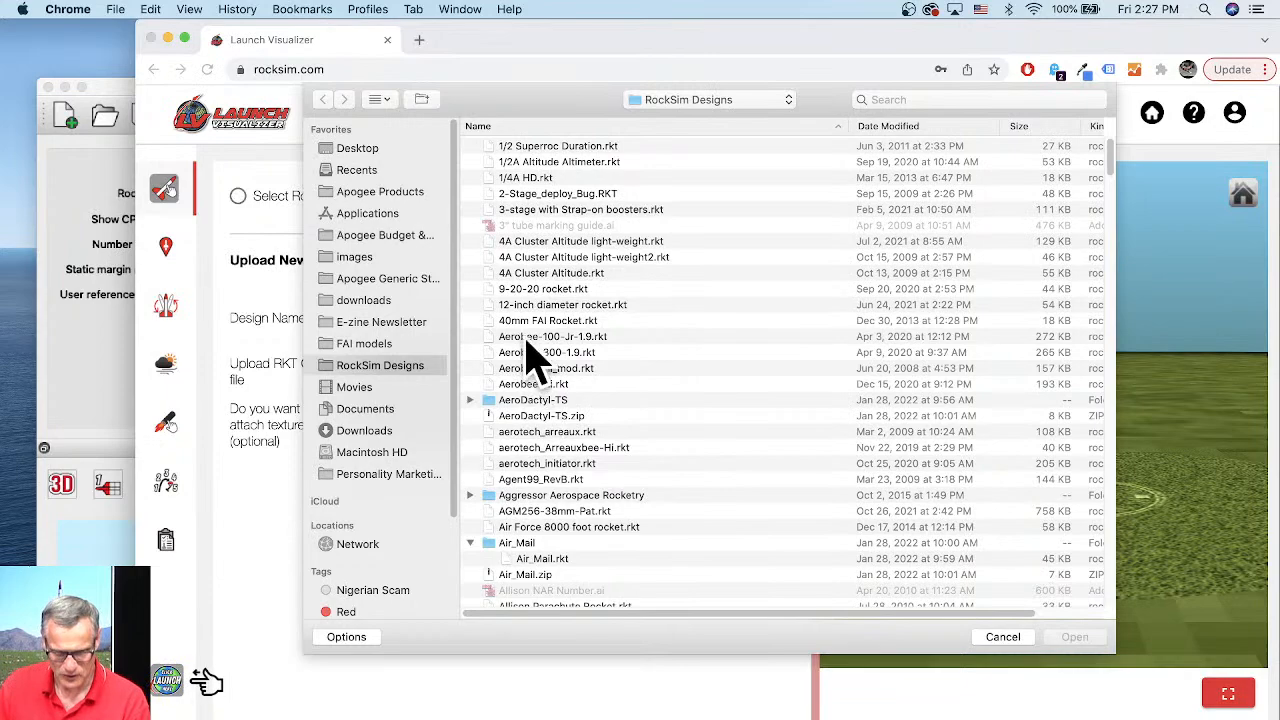
{"action": "scroll", "coordinate": [562, 400], "scroll_direction": "down", "scroll_amount": 3}
{"action": "scroll", "coordinate": [562, 460], "scroll_direction": "down", "scroll_amount": 10}
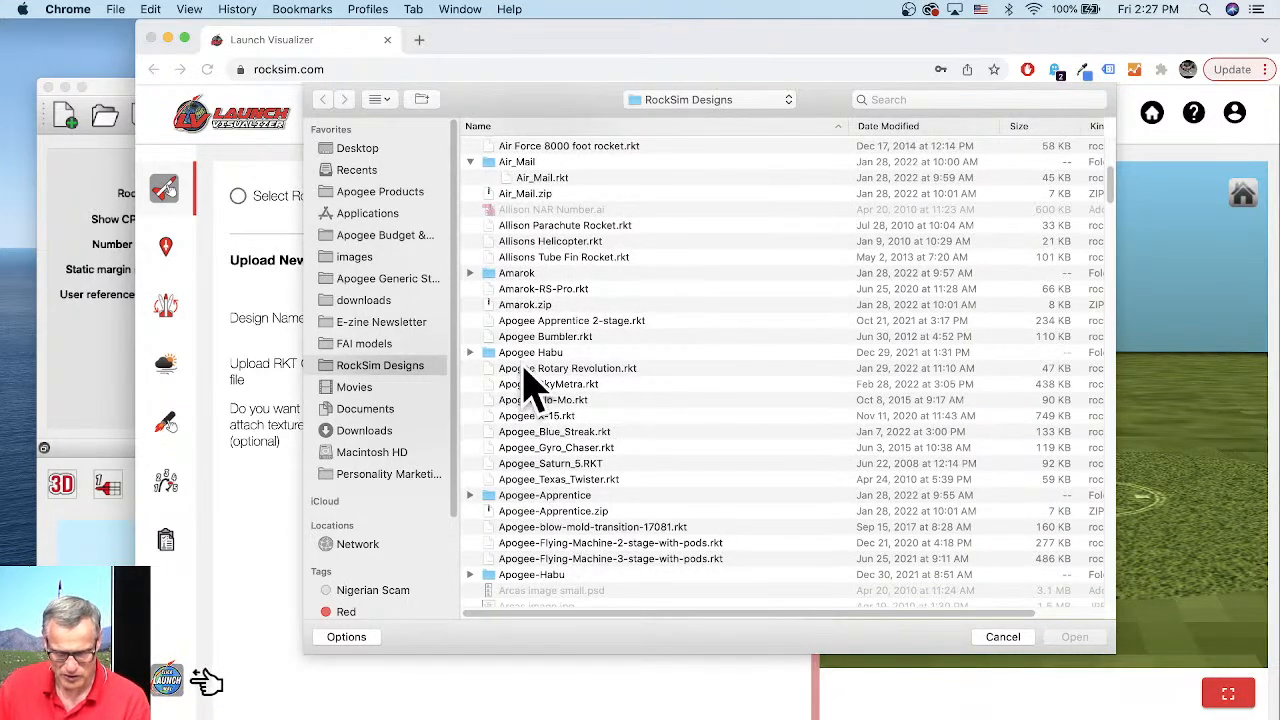
{"action": "left_click", "coordinate": [528, 289]}
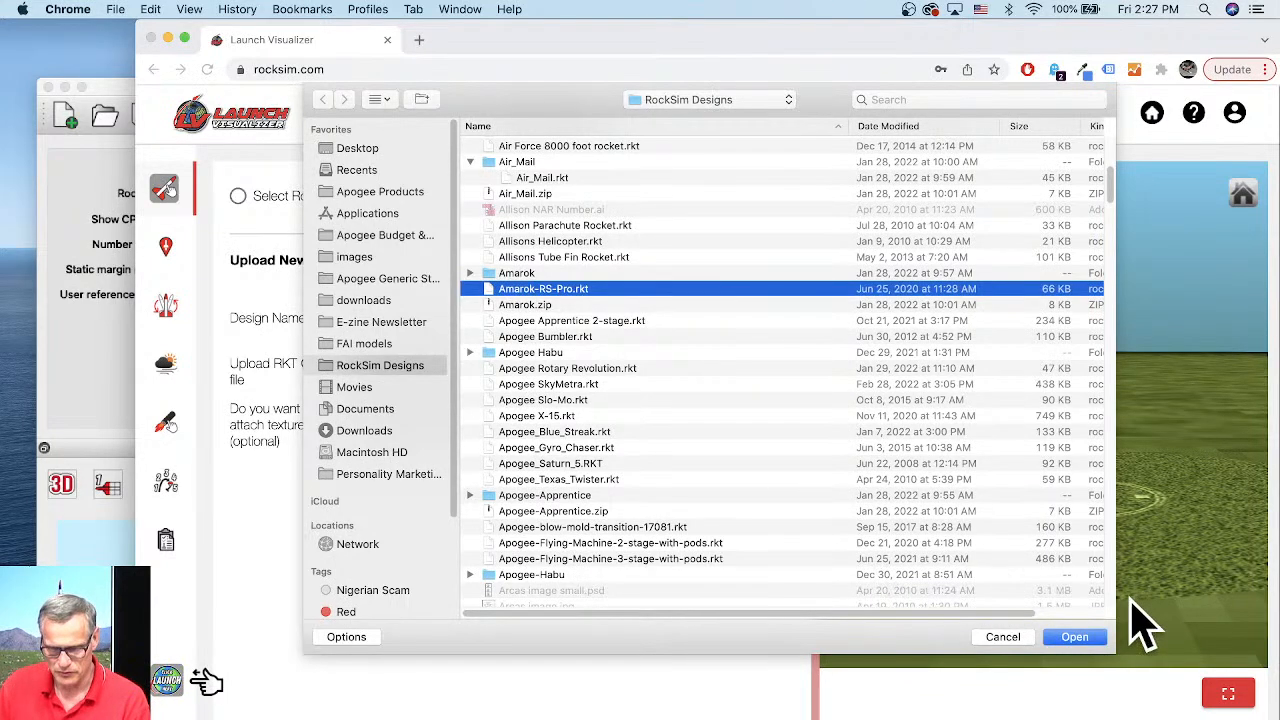
{"action": "left_click", "coordinate": [1075, 638]}
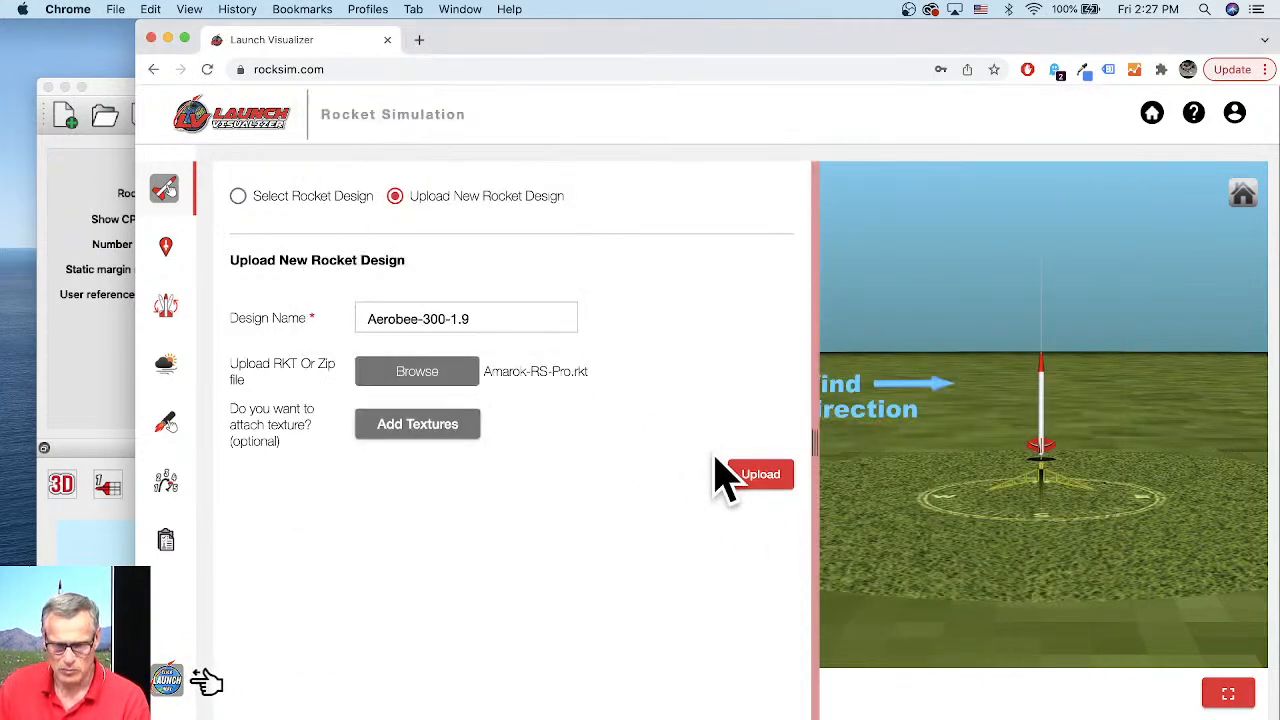
{"action": "left_click", "coordinate": [766, 478]}
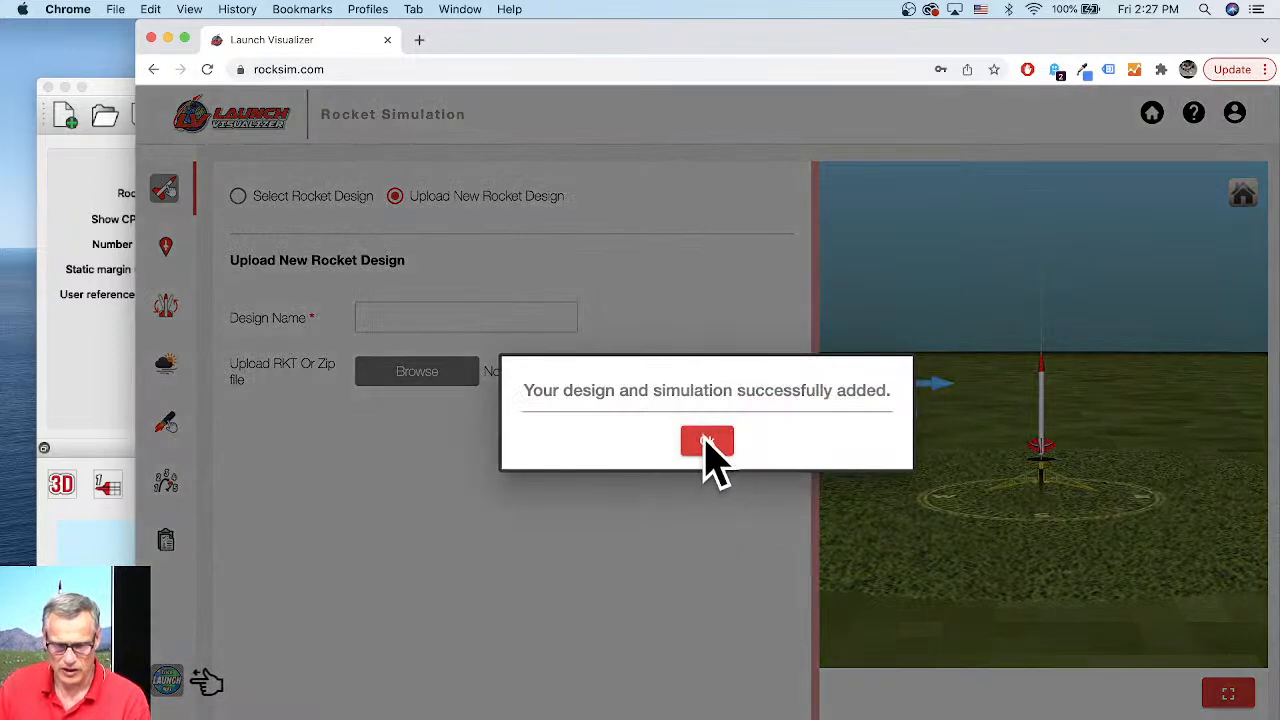
{"action": "left_click", "coordinate": [707, 443]}
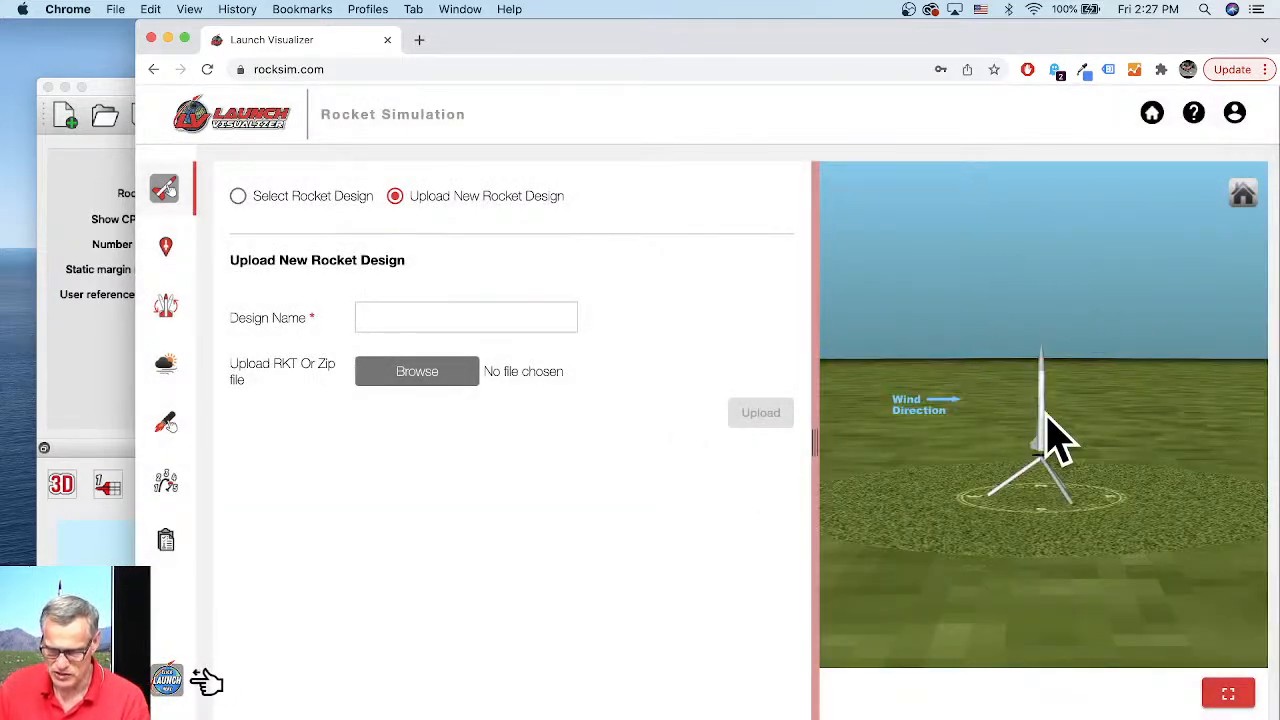
{"action": "scroll", "coordinate": [1057, 434], "scroll_direction": "up", "scroll_amount": 5}
{"action": "mouse_move", "coordinate": [1043, 529]}
{"action": "left_mouse_down"}
{"action": "mouse_move", "coordinate": [1134, 534]}
{"action": "mouse_move", "coordinate": [1057, 531]}
{"action": "mouse_move", "coordinate": [1134, 566]}
{"action": "mouse_move", "coordinate": [1080, 547]}
{"action": "left_mouse_up"}
{"action": "mouse_move", "coordinate": [960, 515]}
{"action": "left_mouse_down"}
{"action": "mouse_move", "coordinate": [920, 514]}
{"action": "mouse_move", "coordinate": [886, 486]}
{"action": "mouse_move", "coordinate": [977, 486]}
{"action": "mouse_move", "coordinate": [960, 545]}
{"action": "left_mouse_up"}
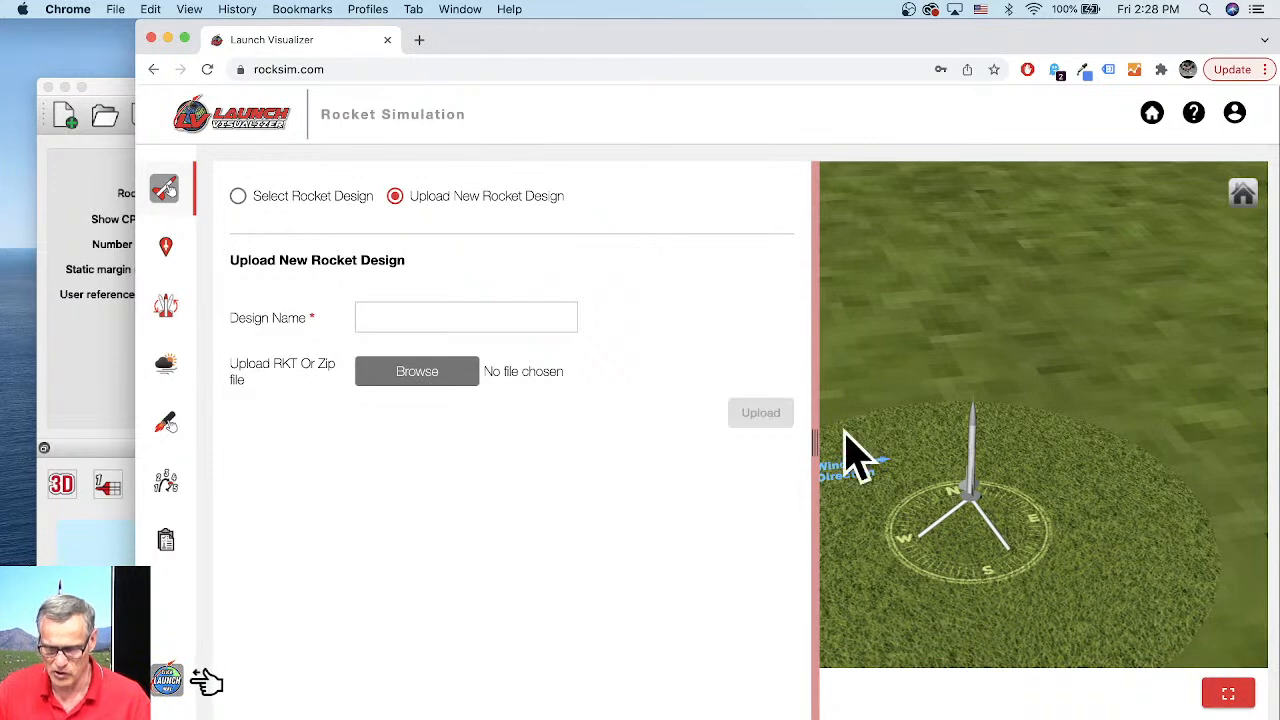
{"action": "mouse_move", "coordinate": [1020, 537]}
{"action": "left_mouse_down"}
{"action": "mouse_move", "coordinate": [1071, 520]}
{"action": "mouse_move", "coordinate": [1086, 480]}
{"action": "mouse_move", "coordinate": [985, 430]}
{"action": "left_mouse_up"}
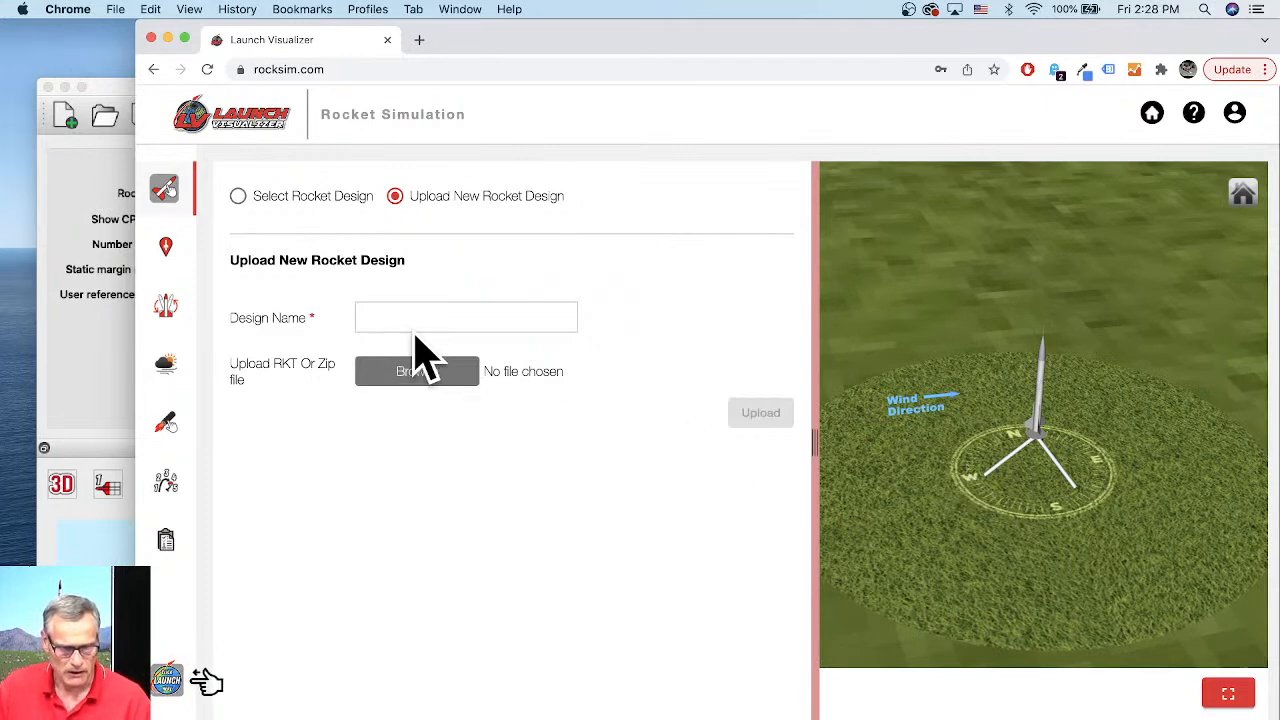
Set the launch site to the public site George Rocket Club #790 - Site 2, and survey the surrounding terrain
{"action": "left_click", "coordinate": [167, 252]}
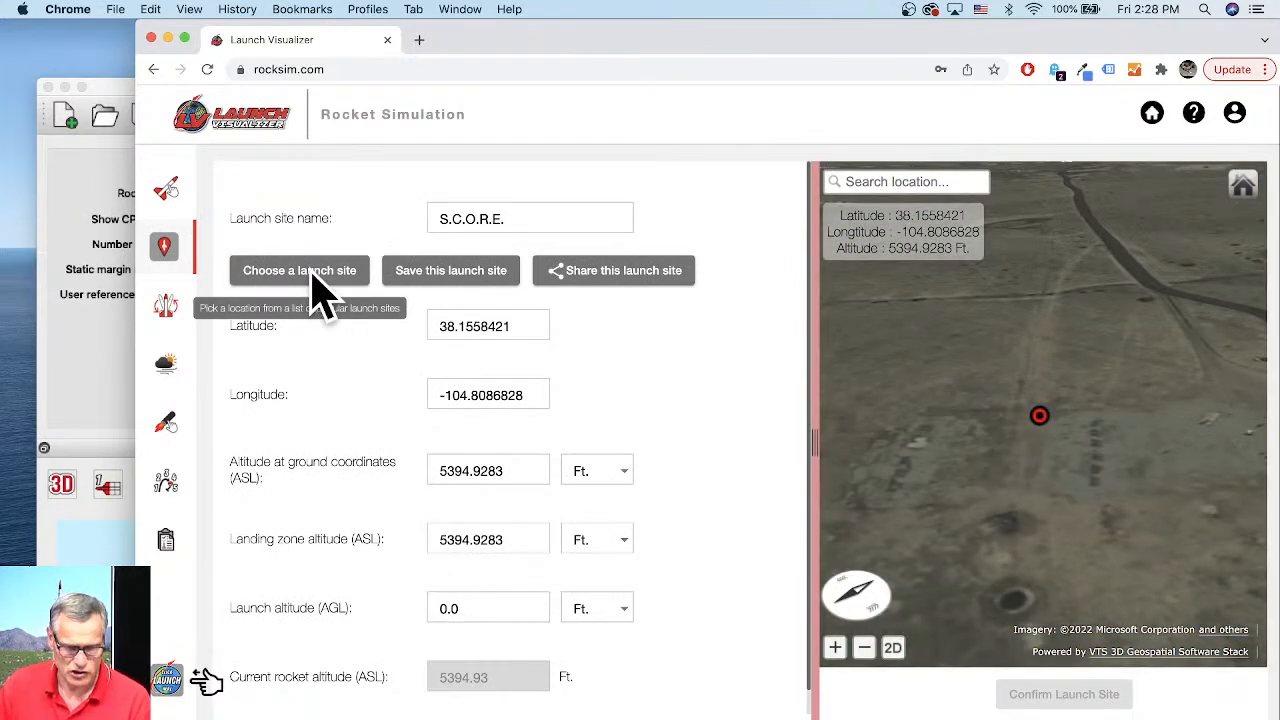
{"action": "left_click", "coordinate": [313, 278]}
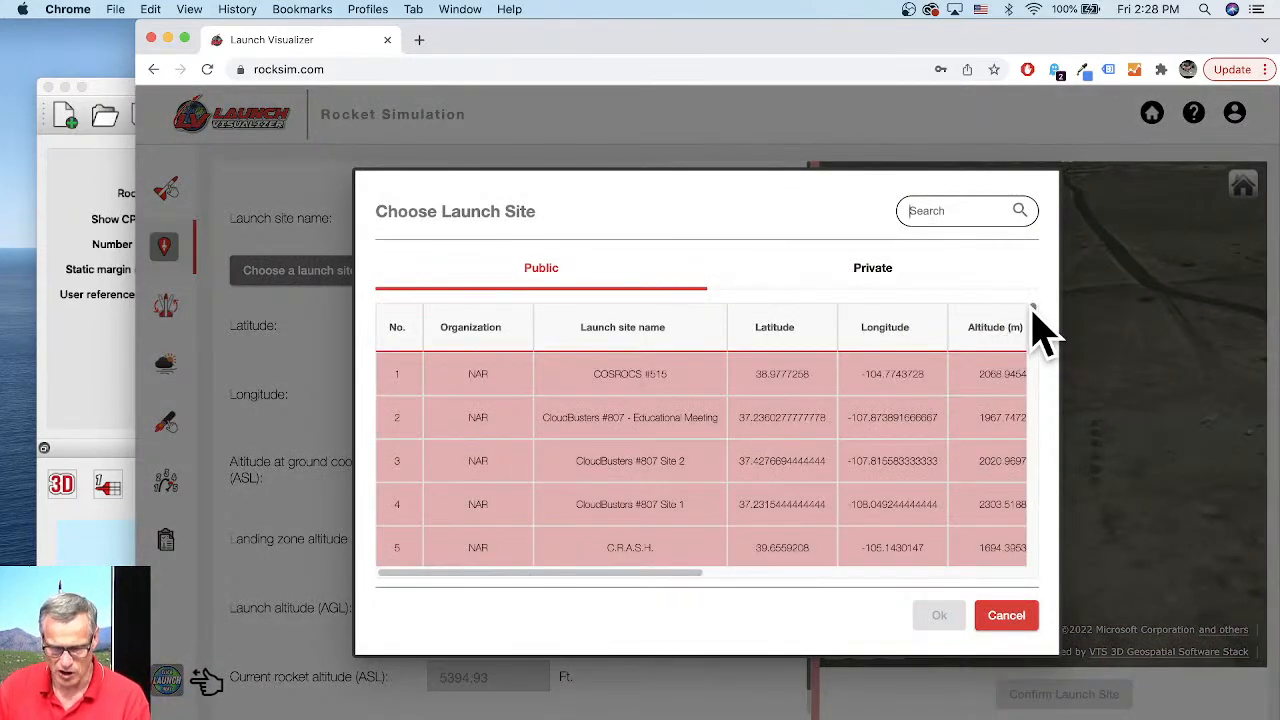
{"action": "scroll", "coordinate": [1034, 315], "scroll_direction": "down", "scroll_amount": 20}
{"action": "left_click", "coordinate": [577, 497]}
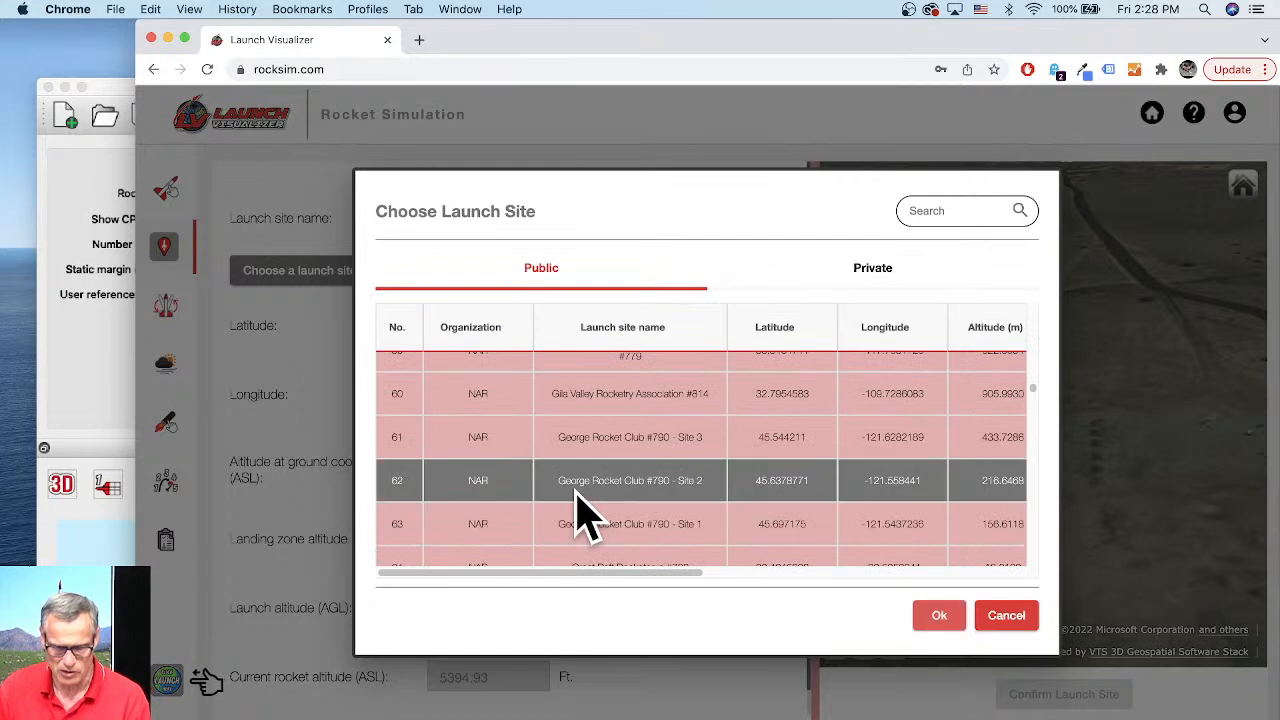
{"action": "left_click", "coordinate": [940, 615]}
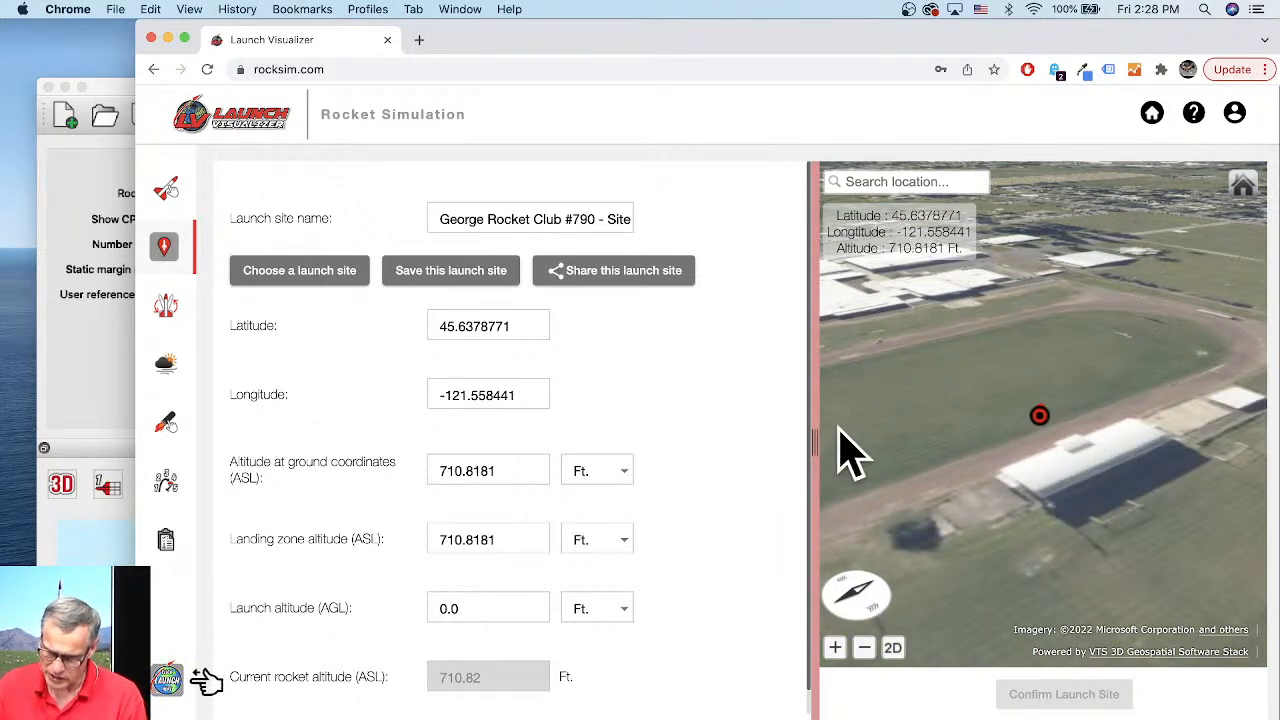
{"action": "scroll", "coordinate": [1068, 528], "scroll_direction": "down", "scroll_amount": 2}
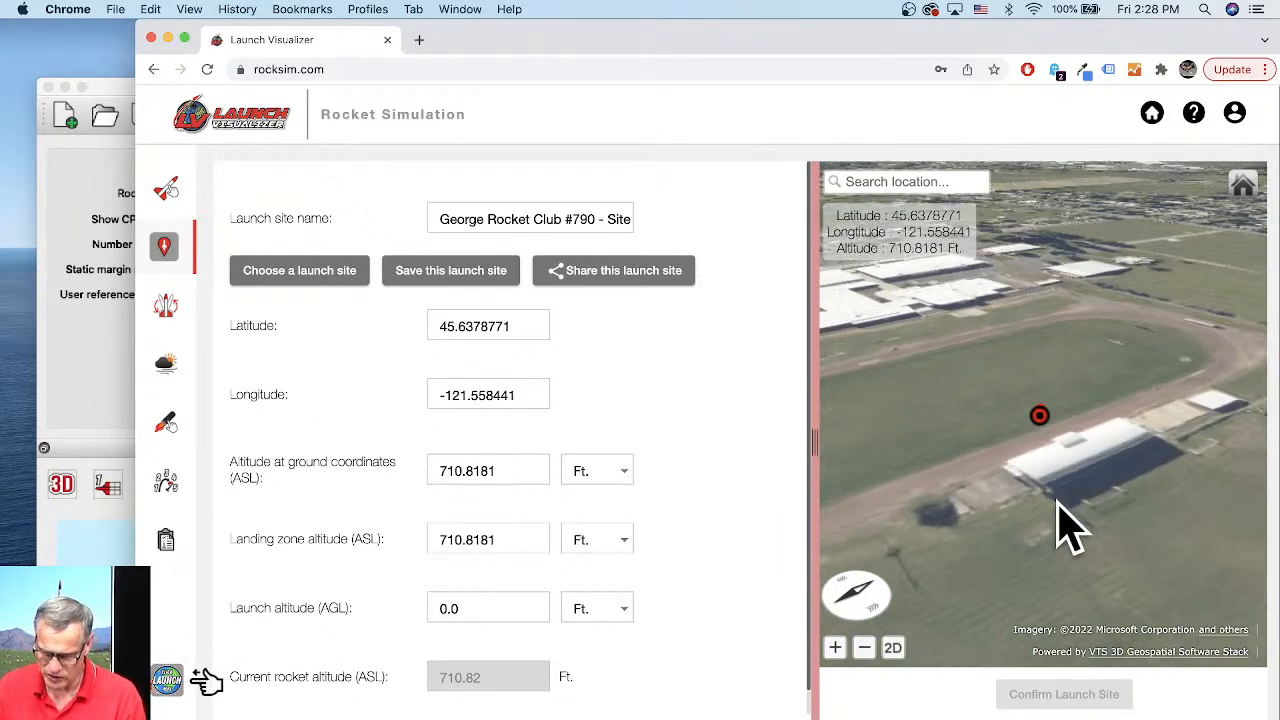
{"action": "scroll", "coordinate": [1014, 600], "scroll_direction": "down", "scroll_amount": 3}
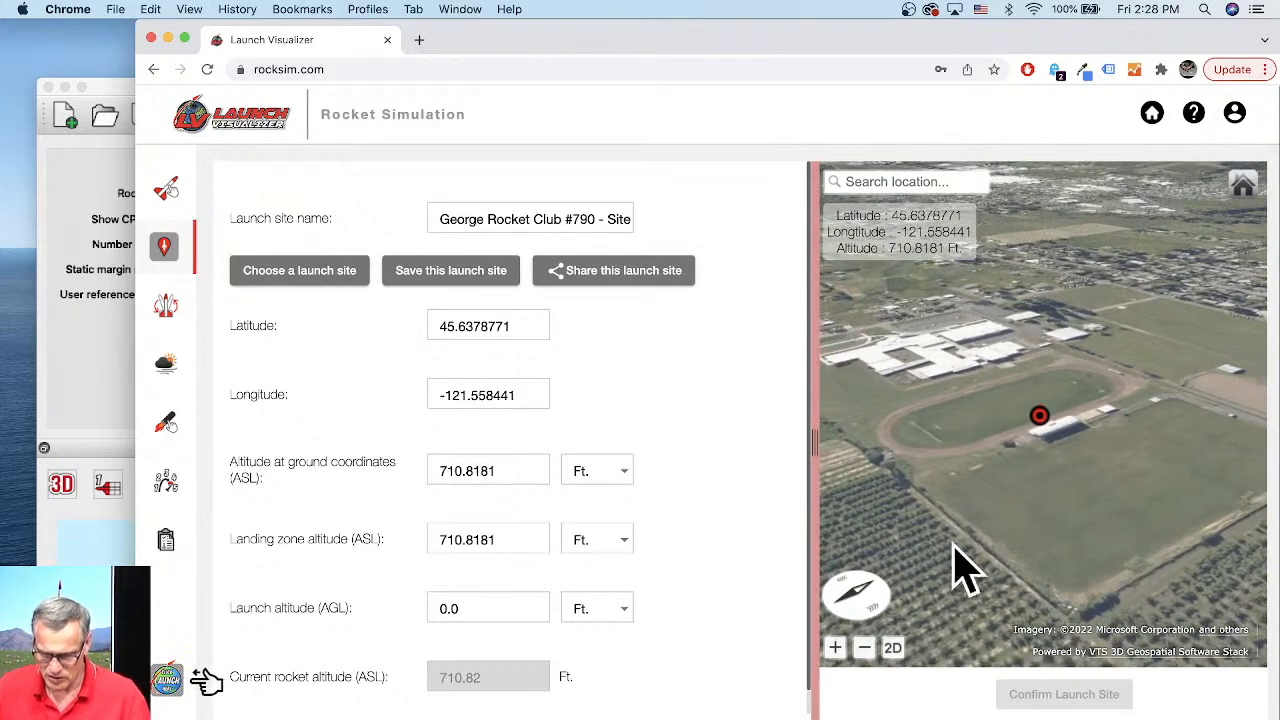
{"action": "scroll", "coordinate": [960, 580], "scroll_direction": "down", "scroll_amount": 2}
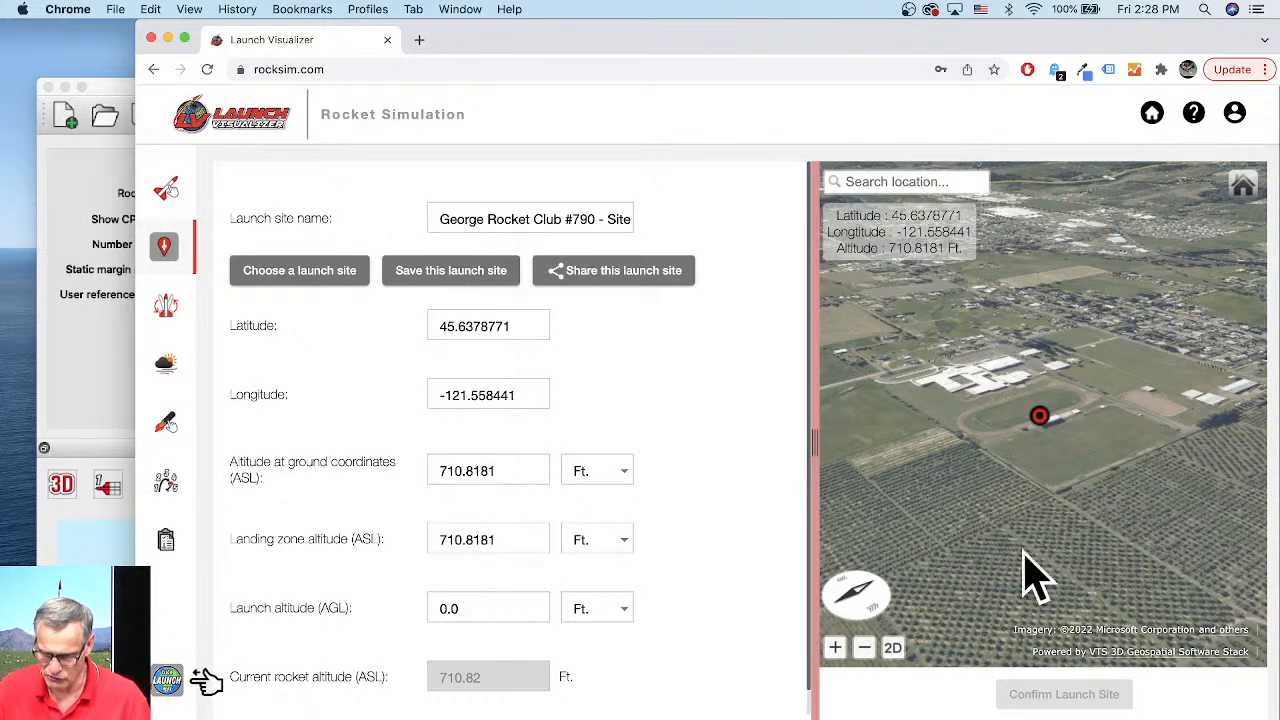
Switch the launch site map to the 2D view and examine the launch point's surroundings from regional scale down to the nearby fields
{"action": "left_click", "coordinate": [893, 649]}
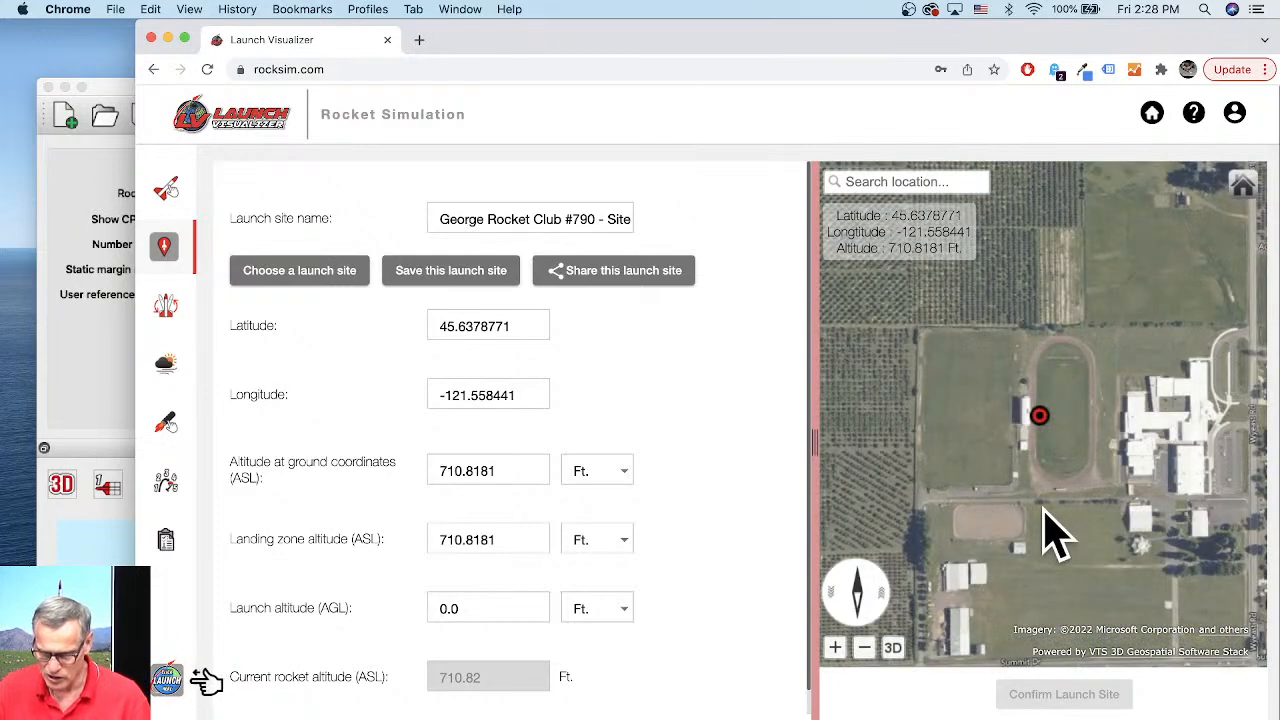
{"action": "scroll", "coordinate": [1050, 530], "scroll_direction": "down", "scroll_amount": 5}
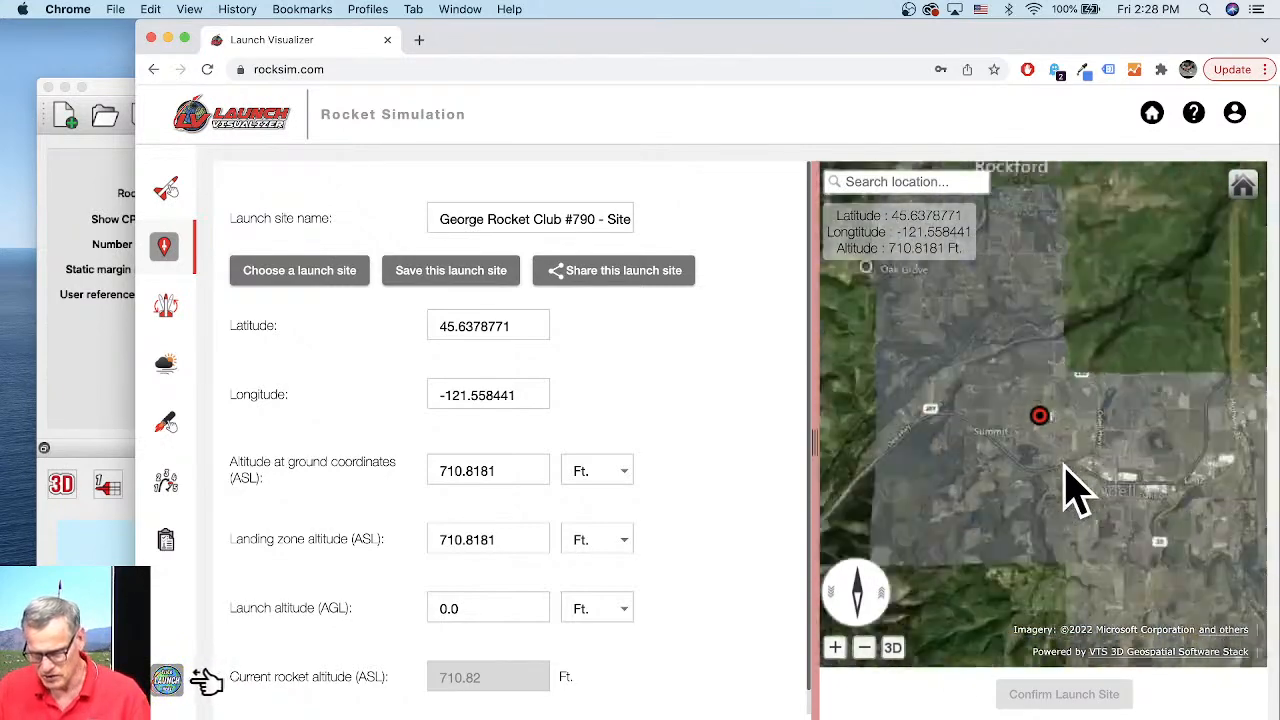
{"action": "scroll", "coordinate": [1075, 490], "scroll_direction": "down", "scroll_amount": 3}
{"action": "scroll", "coordinate": [1075, 490], "scroll_direction": "down", "scroll_amount": 5}
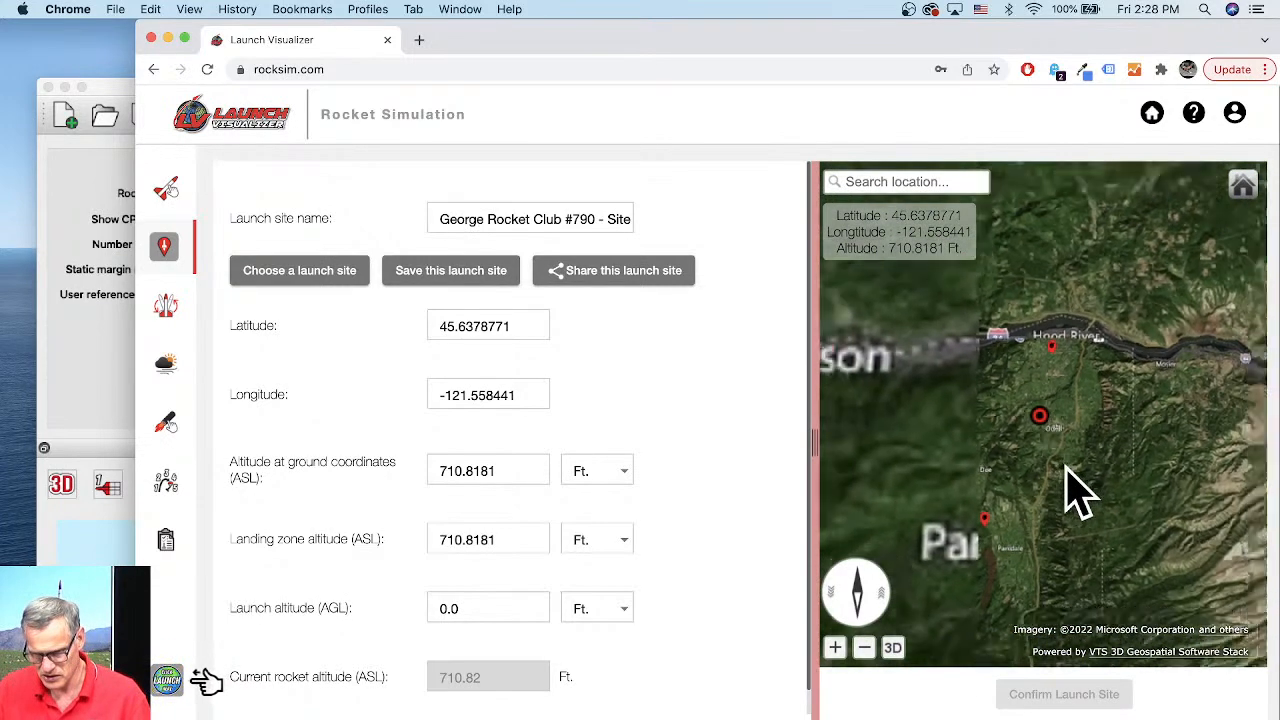
{"action": "scroll", "coordinate": [1060, 425], "scroll_direction": "down", "scroll_amount": 5}
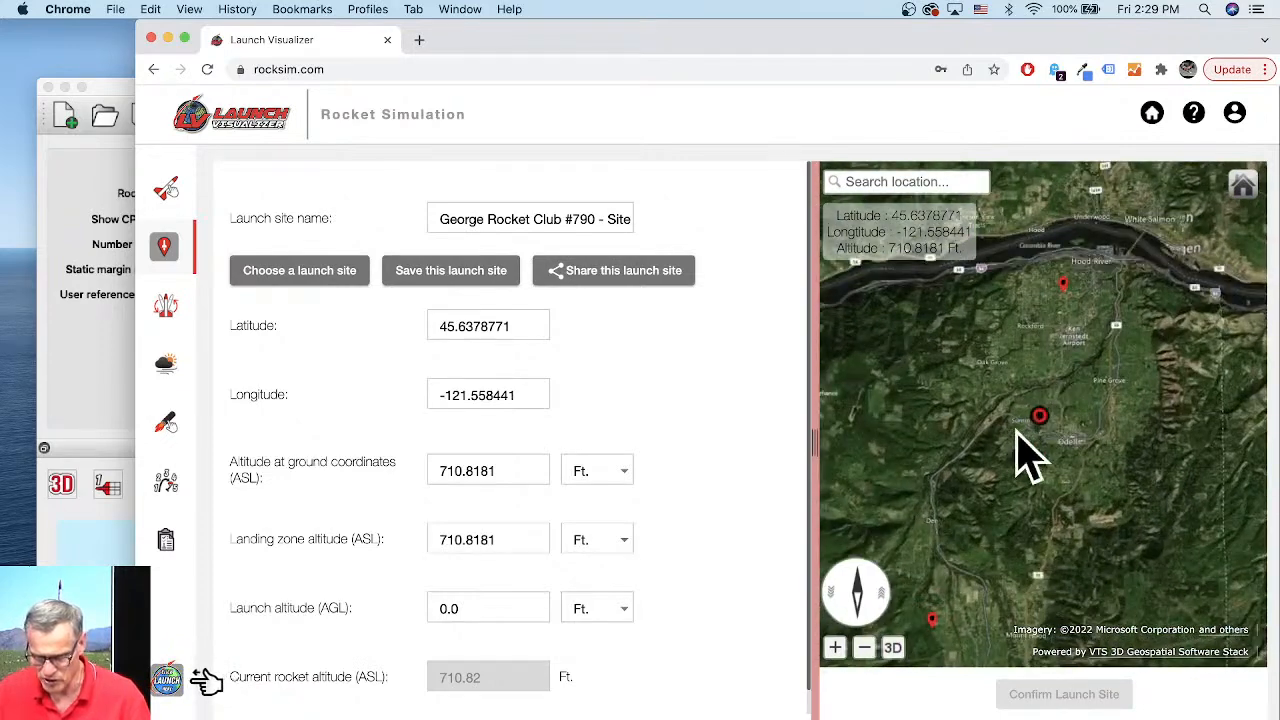
{"action": "scroll", "coordinate": [1050, 458], "scroll_direction": "up", "scroll_amount": 5}
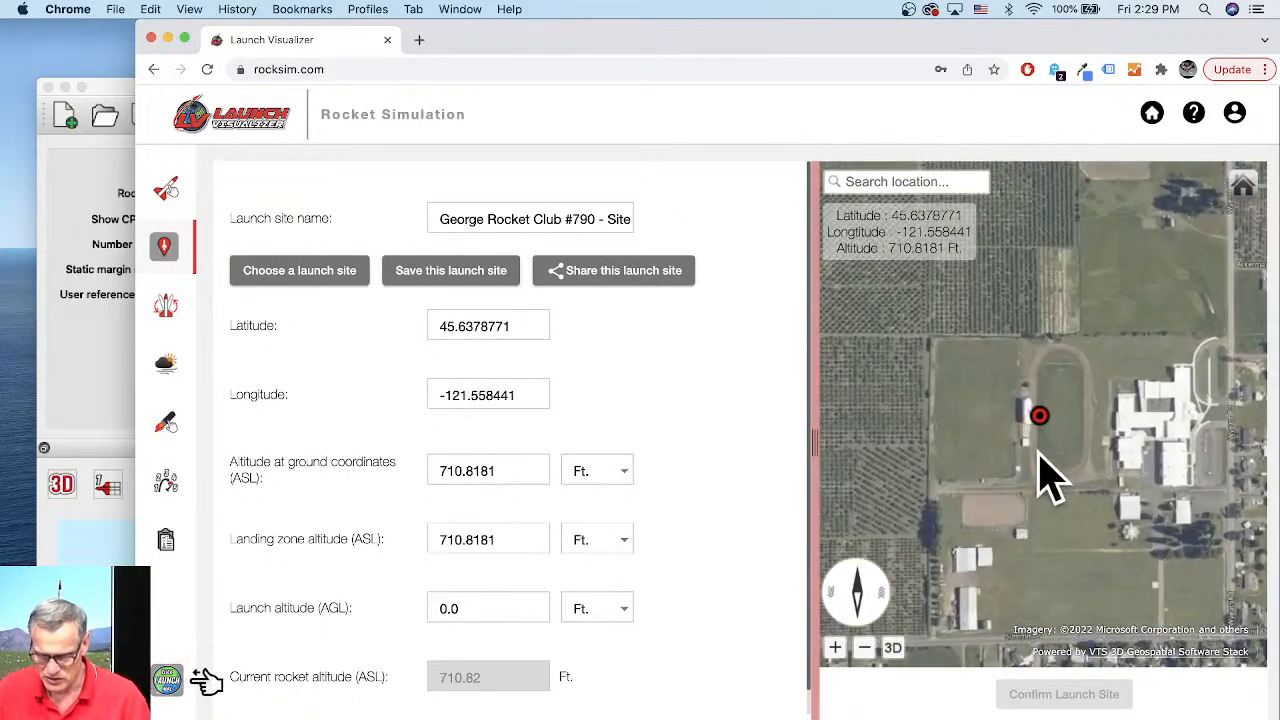
{"action": "mouse_move", "coordinate": [1035, 462]}
{"action": "left_mouse_down"}
{"action": "mouse_move", "coordinate": [1098, 492]}
{"action": "mouse_move", "coordinate": [1091, 463]}
{"action": "mouse_move", "coordinate": [1047, 460]}
{"action": "left_mouse_up"}
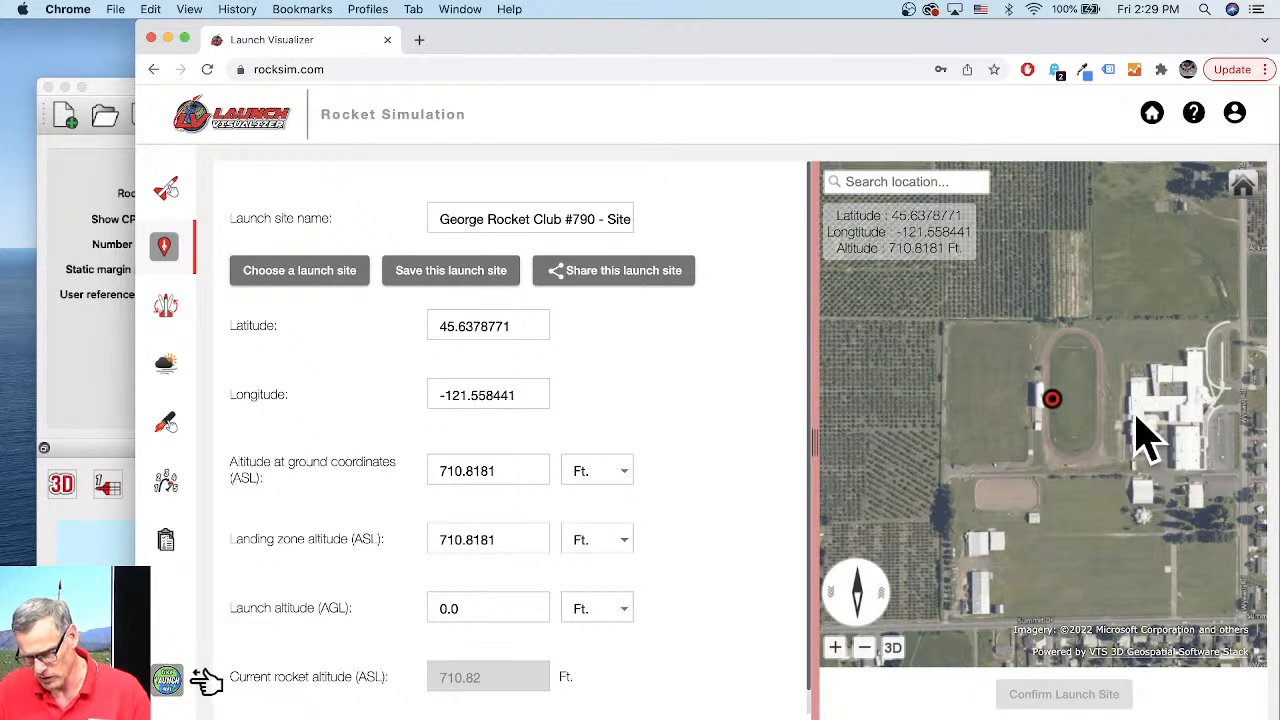
{"action": "left_click_drag", "start_coordinate": [1123, 546], "coordinate": [1105, 522]}
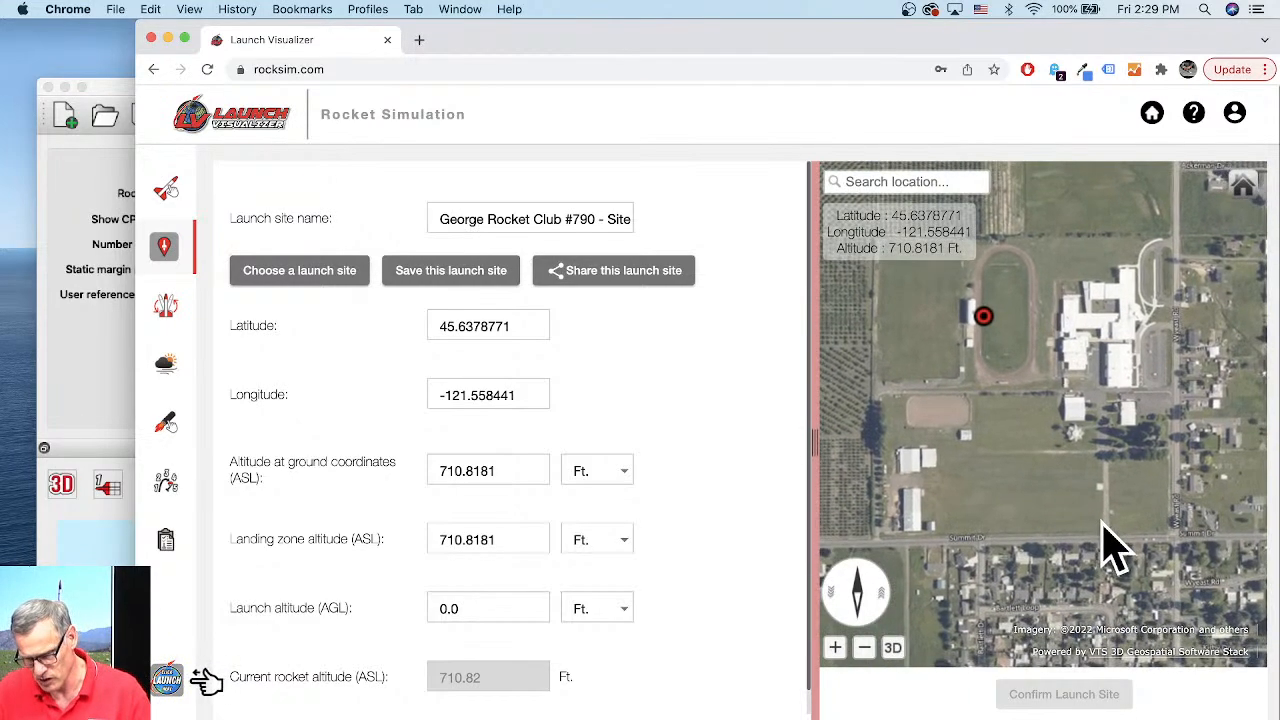
{"action": "scroll", "coordinate": [1125, 500], "scroll_direction": "down", "scroll_amount": 3}
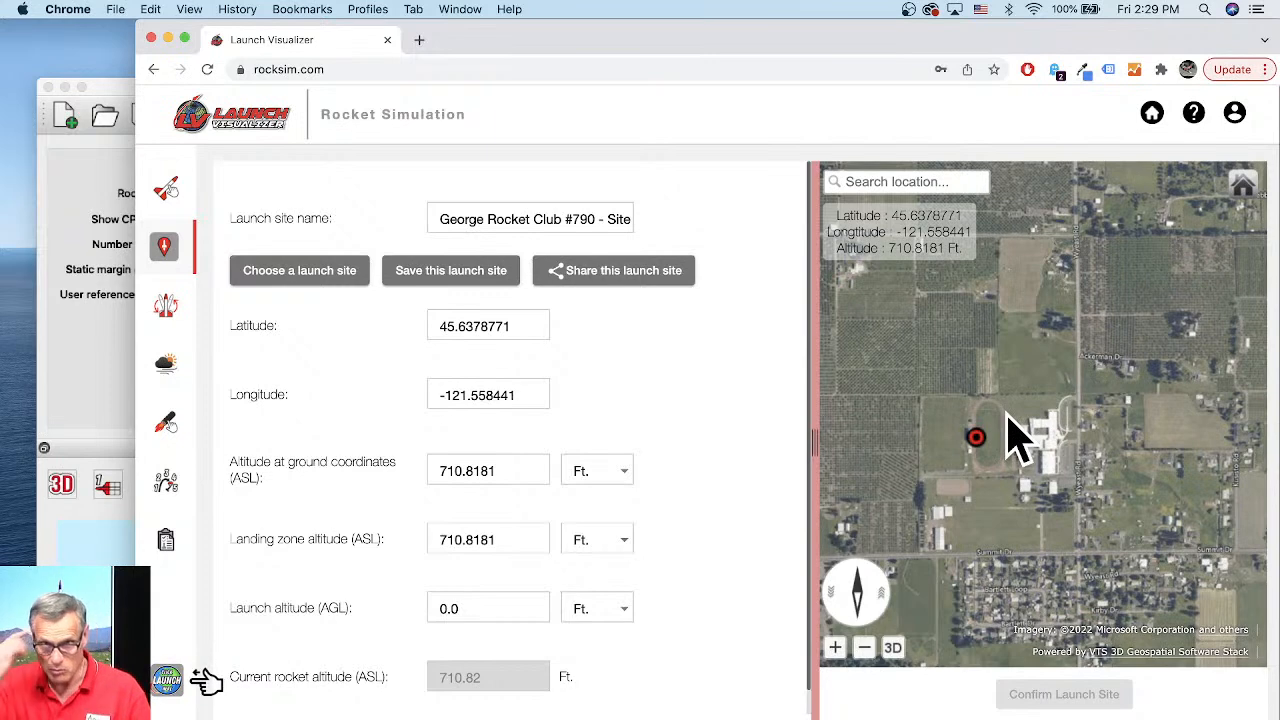
In the starting state, set the launch angle from vertical to about 16.09 degrees and the launch guide azimuth to about 50.56 degrees
{"action": "left_click", "coordinate": [167, 318]}
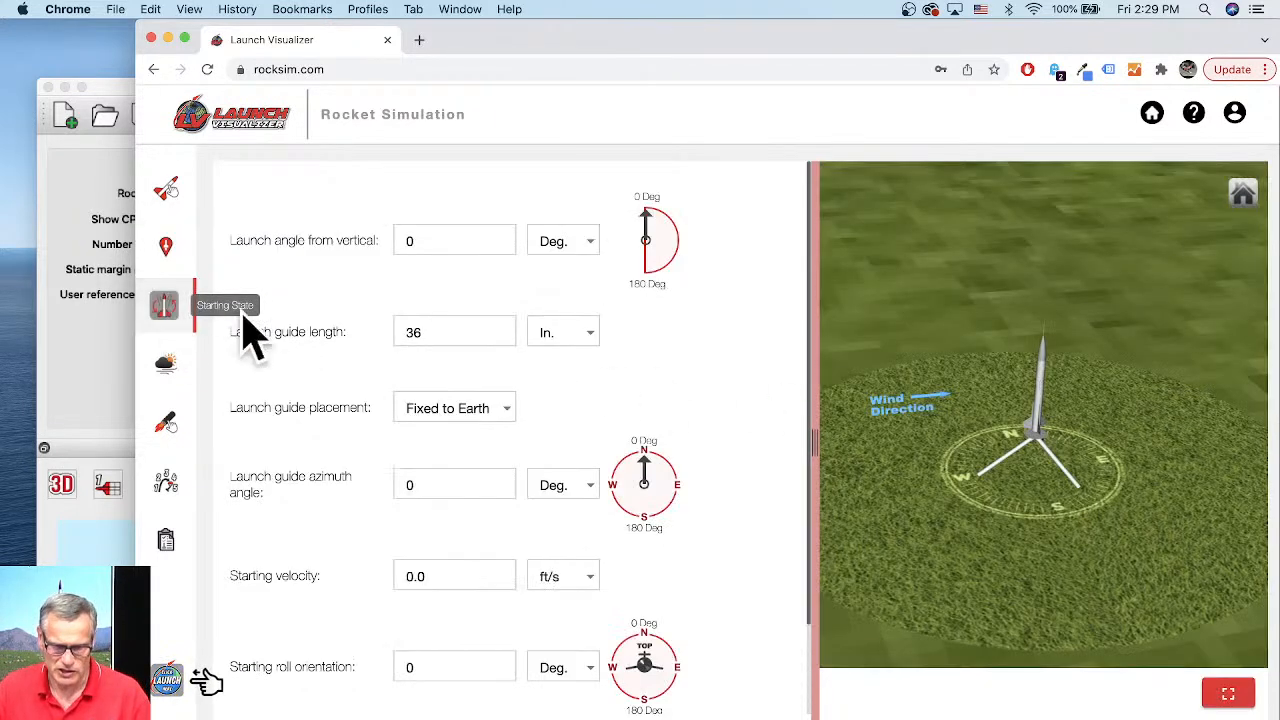
{"action": "left_click_drag", "start_coordinate": [651, 223], "coordinate": [661, 224]}
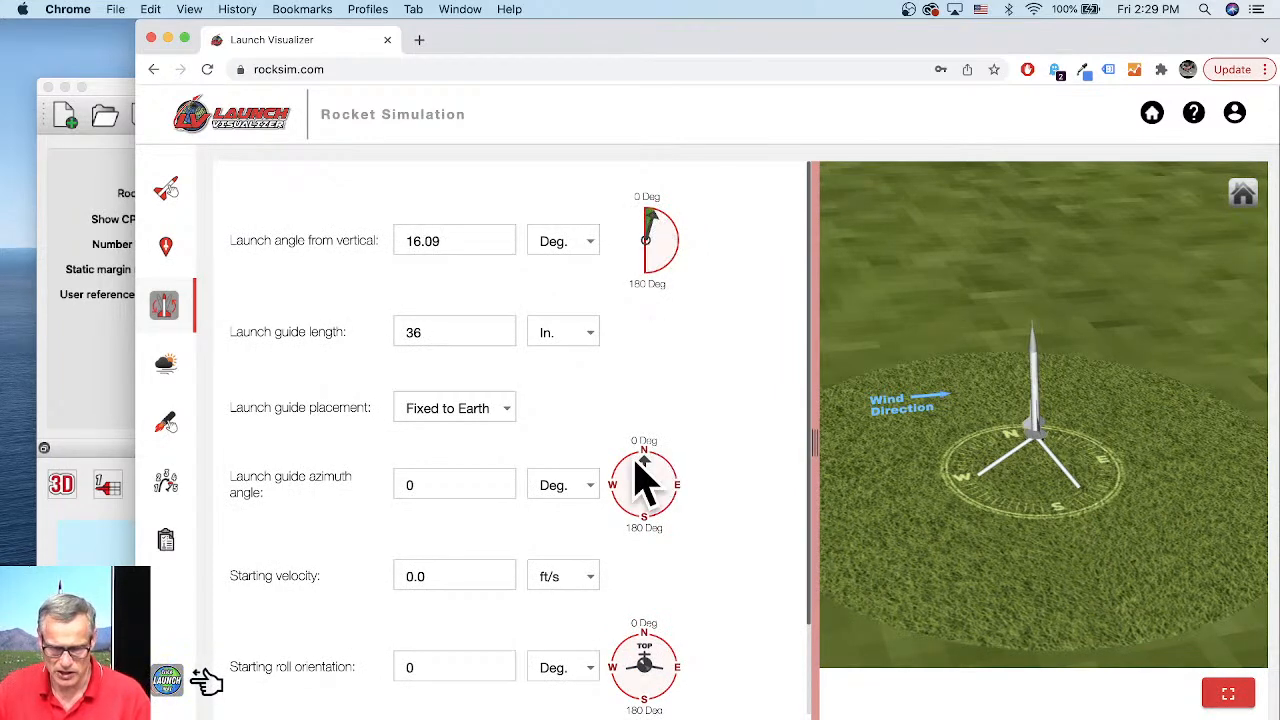
{"action": "left_click_drag", "start_coordinate": [646, 466], "coordinate": [663, 473]}
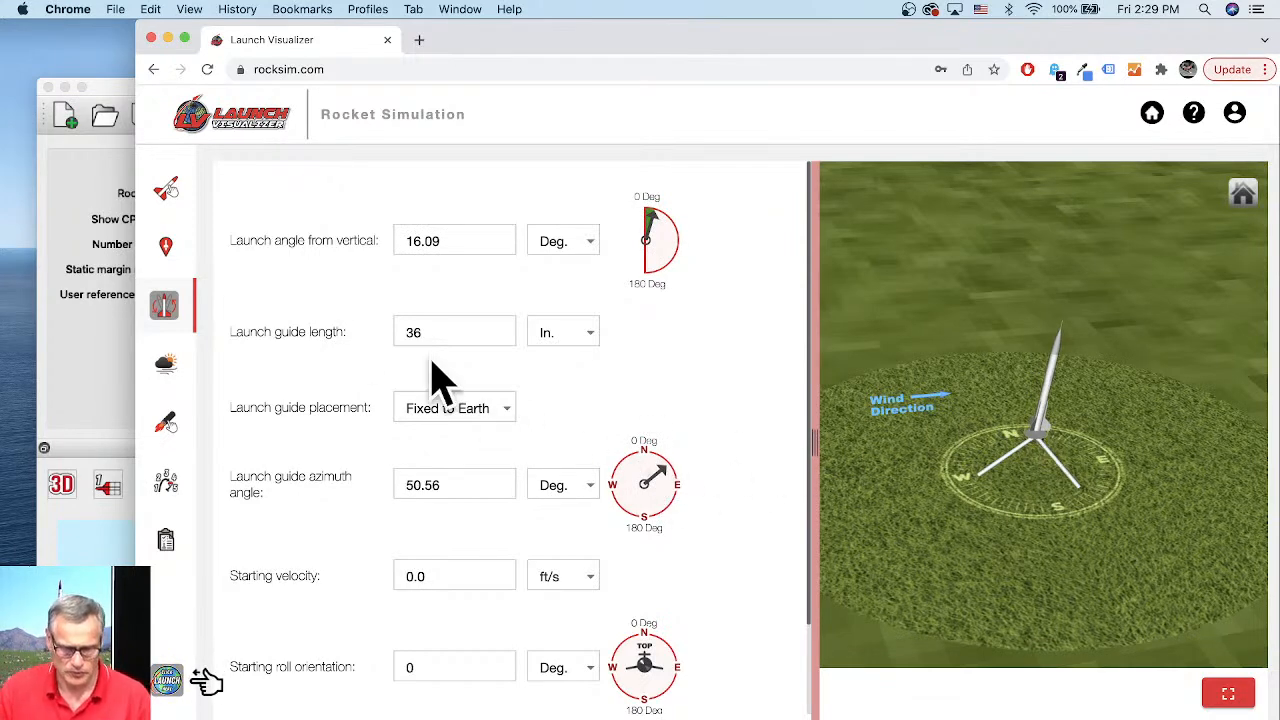
Check the launch conditions and the wind speed and direction settings of the steady wind model, and leave them without changes
{"action": "left_click", "coordinate": [167, 366]}
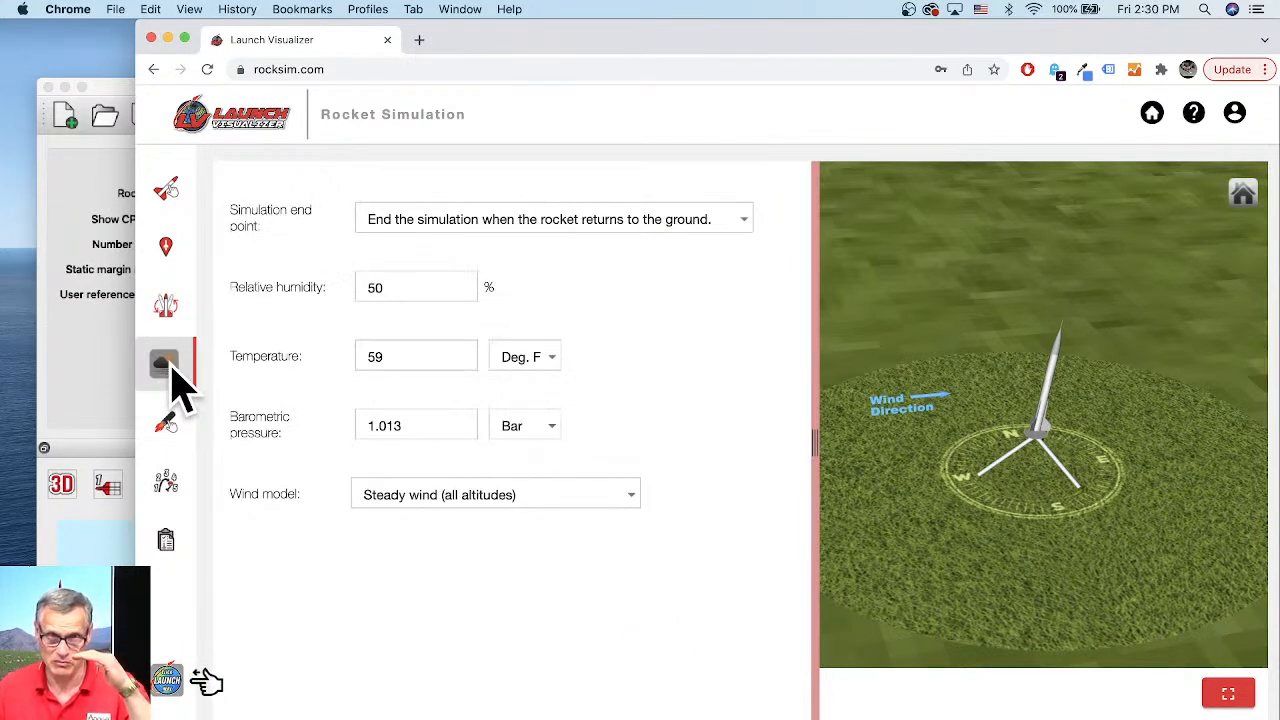
{"action": "left_click", "coordinate": [468, 506]}
{"action": "left_click", "coordinate": [426, 500]}
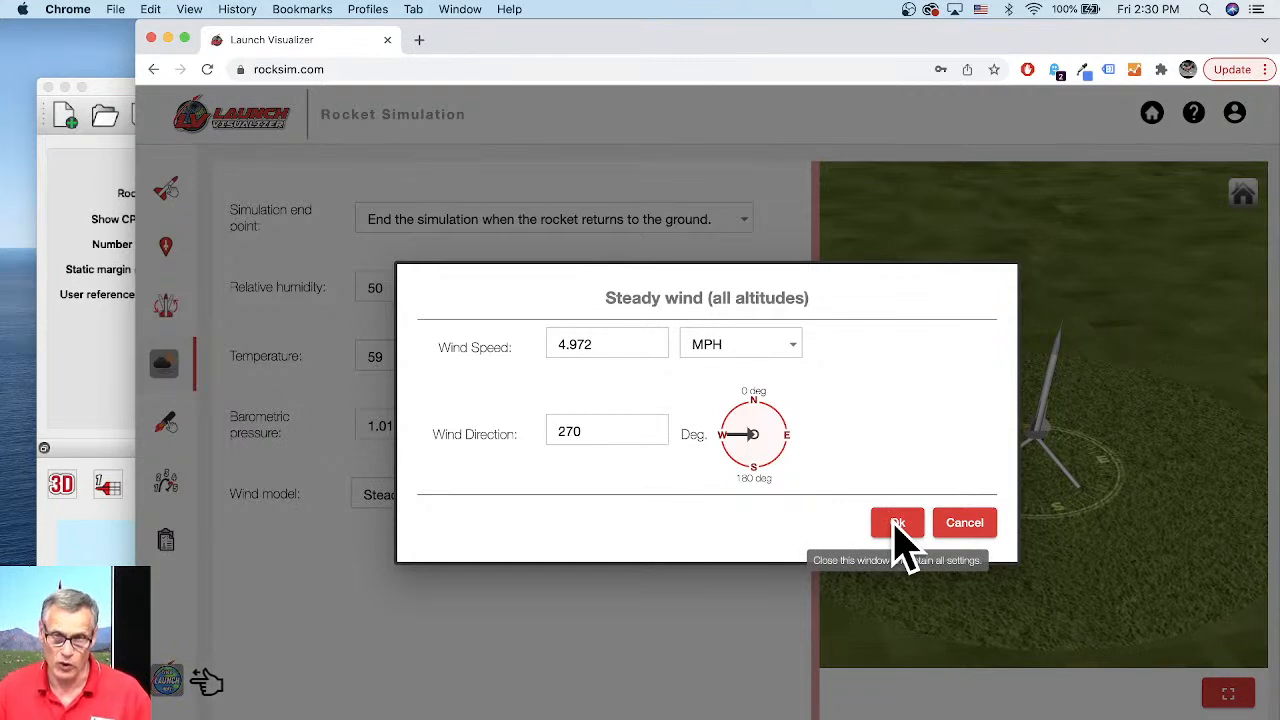
{"action": "left_click", "coordinate": [963, 524]}
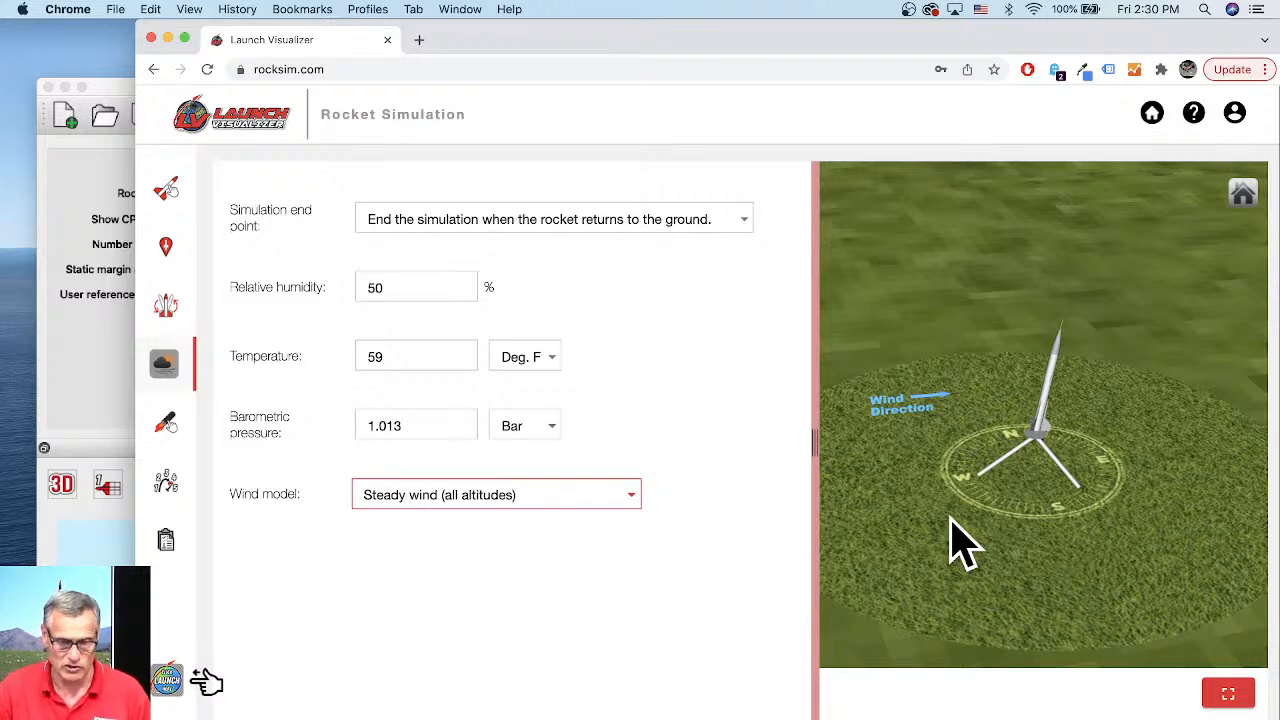
Change the wind model to Variable direction wind table (advanced), and check the ground altitude of the launch site
{"action": "left_click", "coordinate": [427, 503]}
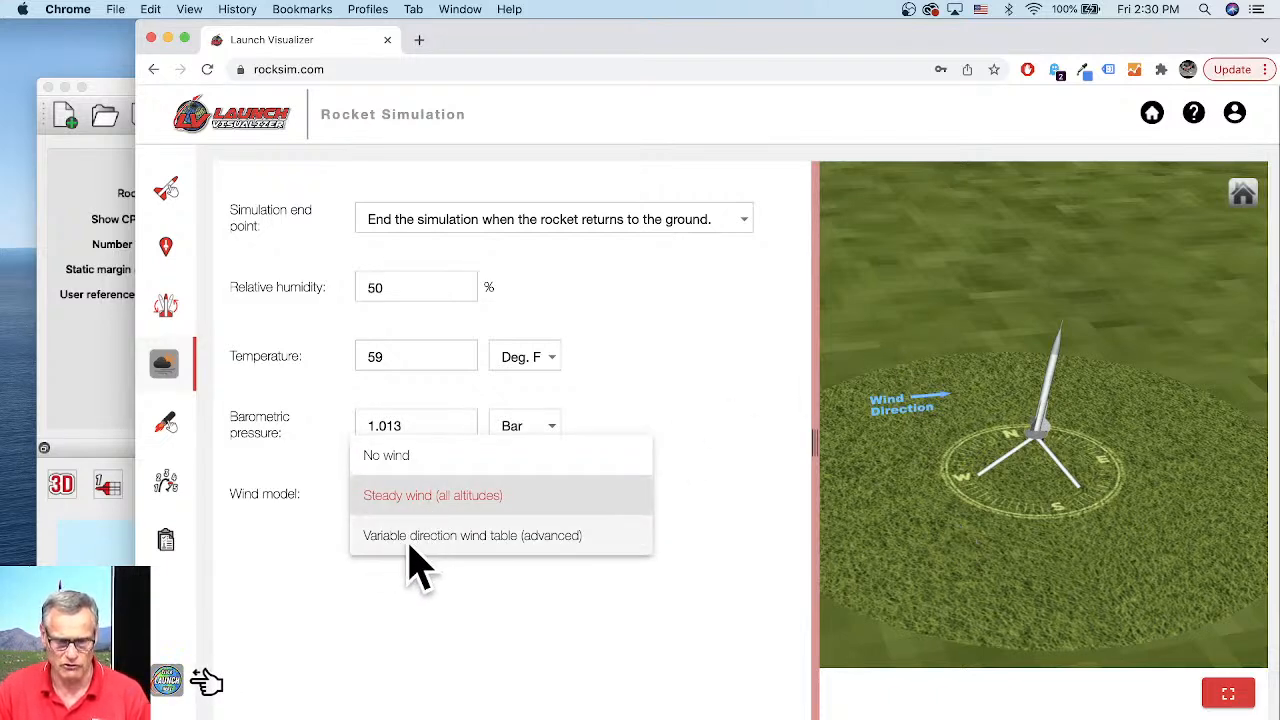
{"action": "left_click", "coordinate": [547, 540]}
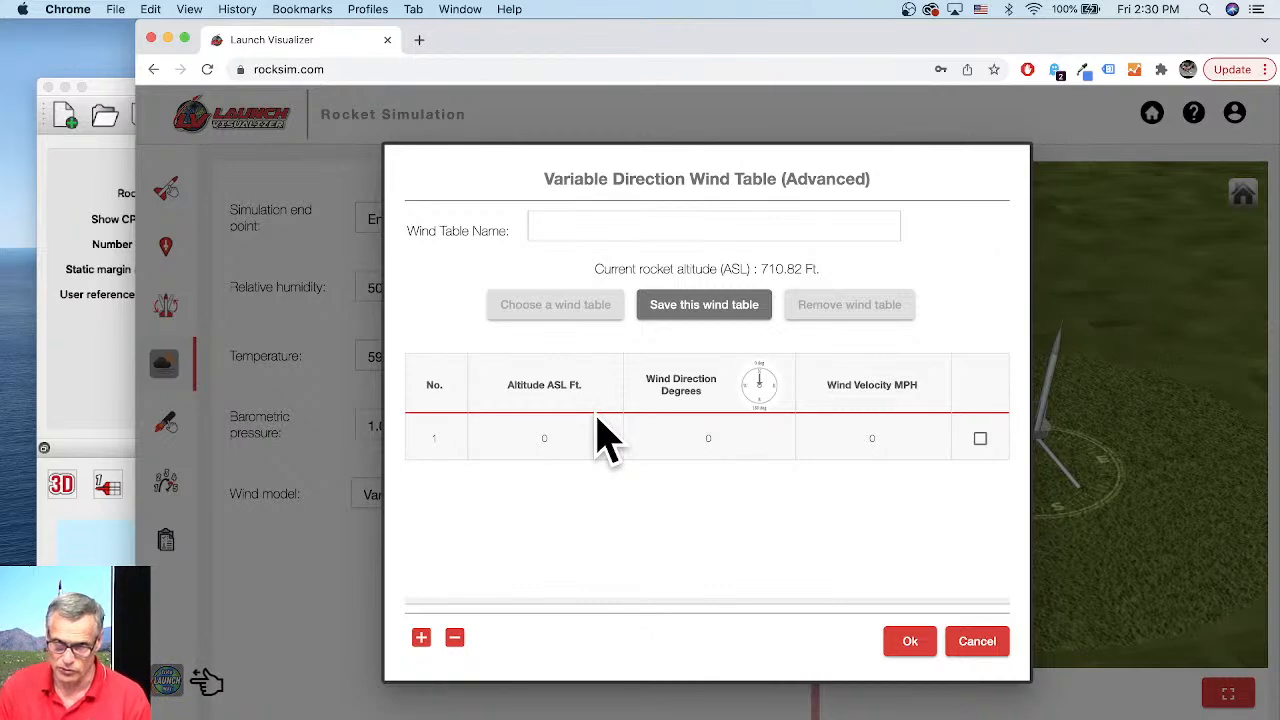
{"action": "left_click", "coordinate": [970, 645]}
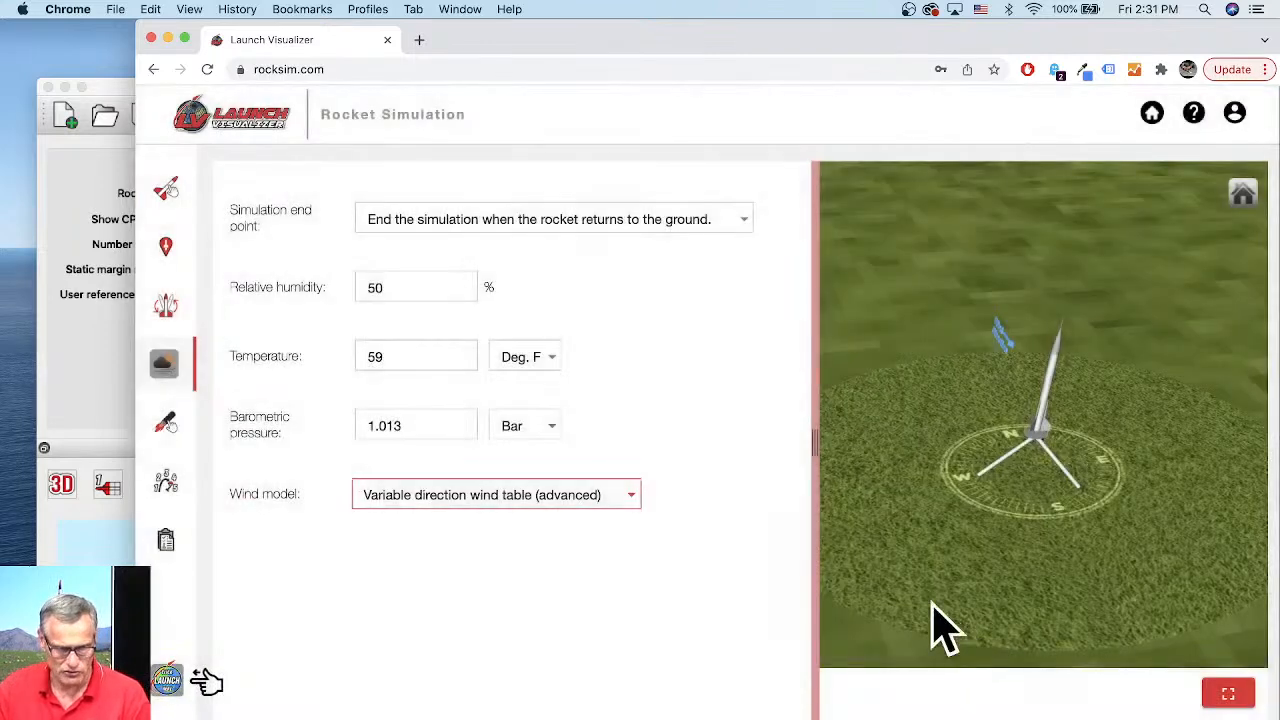
{"action": "left_click", "coordinate": [170, 264]}
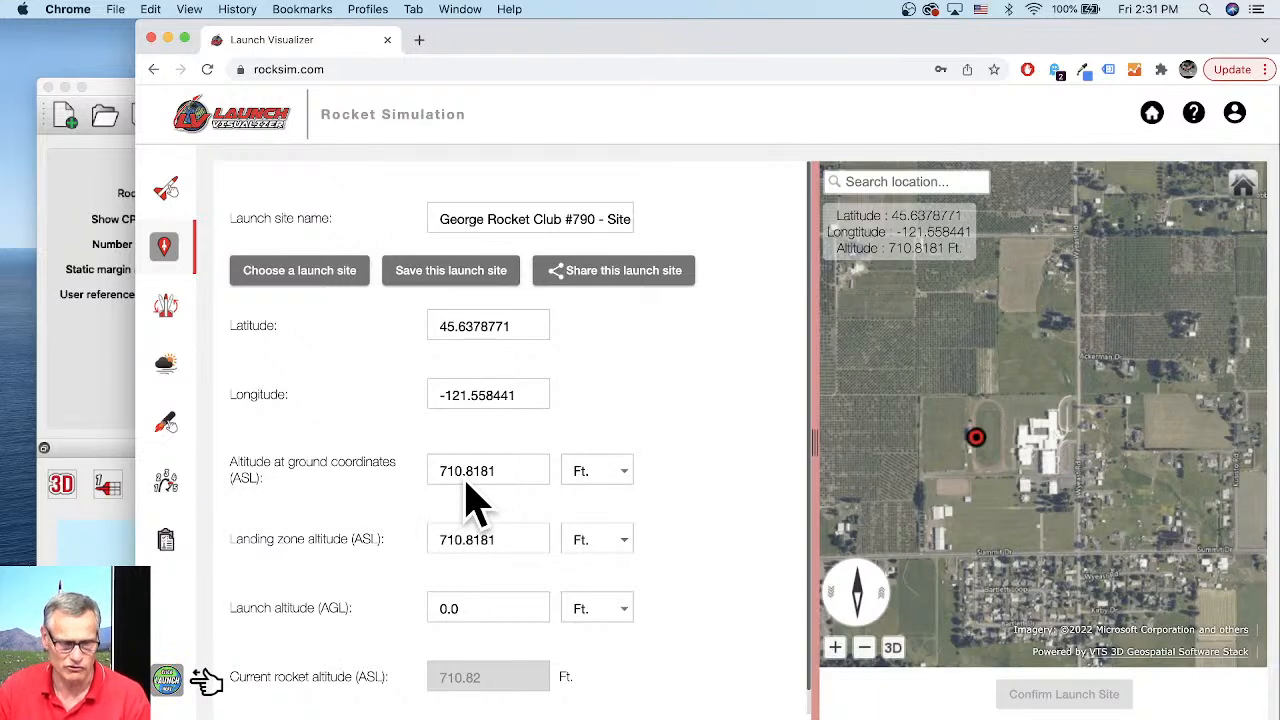
{"action": "left_click", "coordinate": [168, 364]}
Open the variable direction wind table and set the first row's altitude to 710.8 ft
{"action": "left_click", "coordinate": [392, 497]}
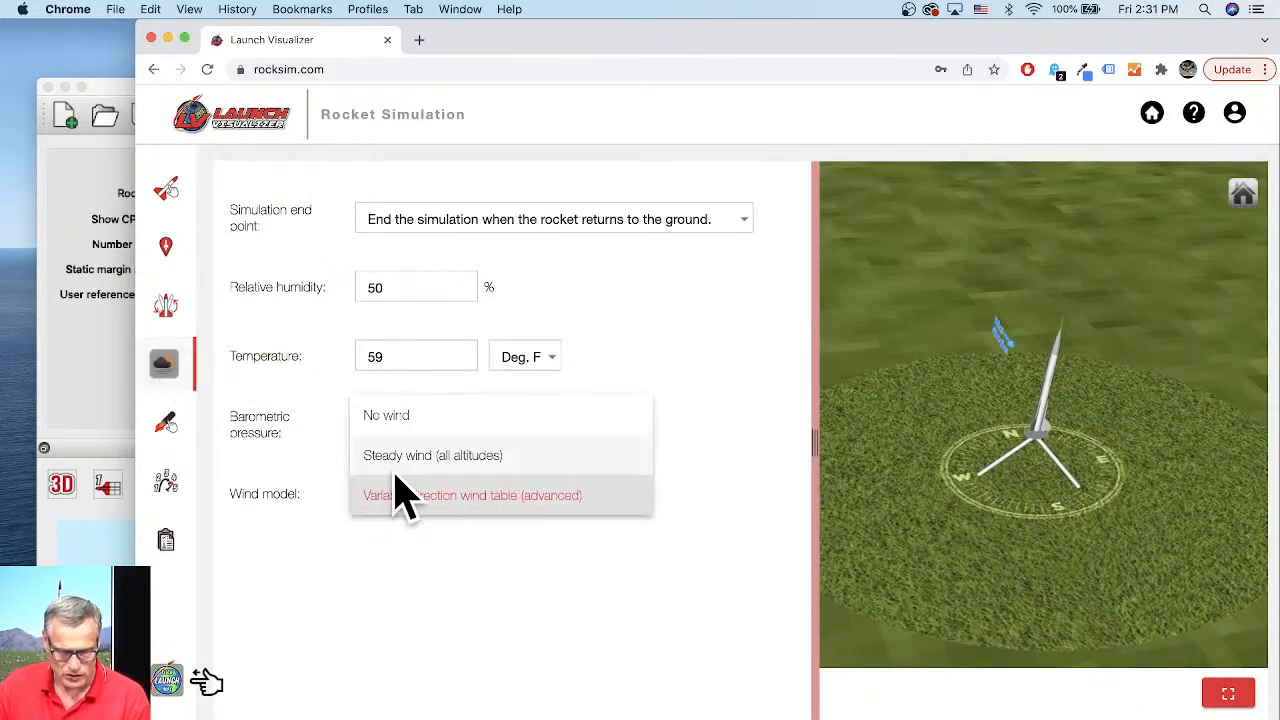
{"action": "left_click", "coordinate": [408, 497]}
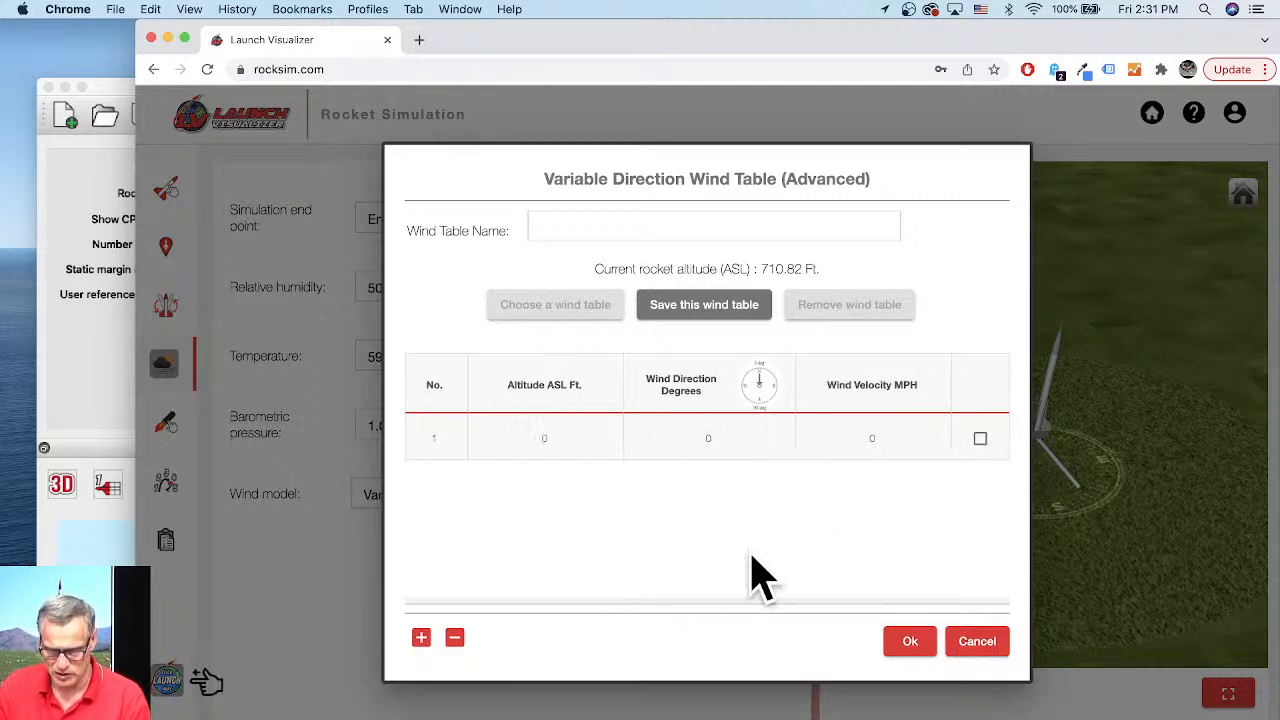
{"action": "left_click", "coordinate": [980, 440]}
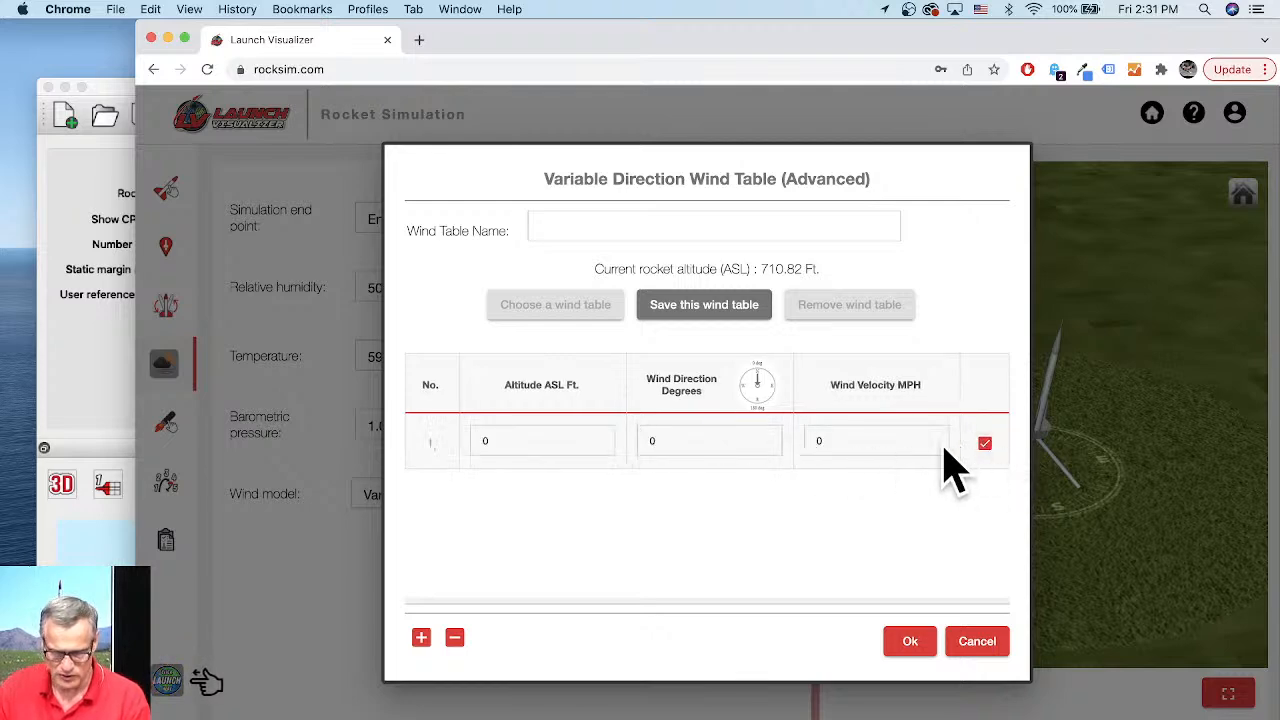
{"action": "left_click", "coordinate": [514, 449]}
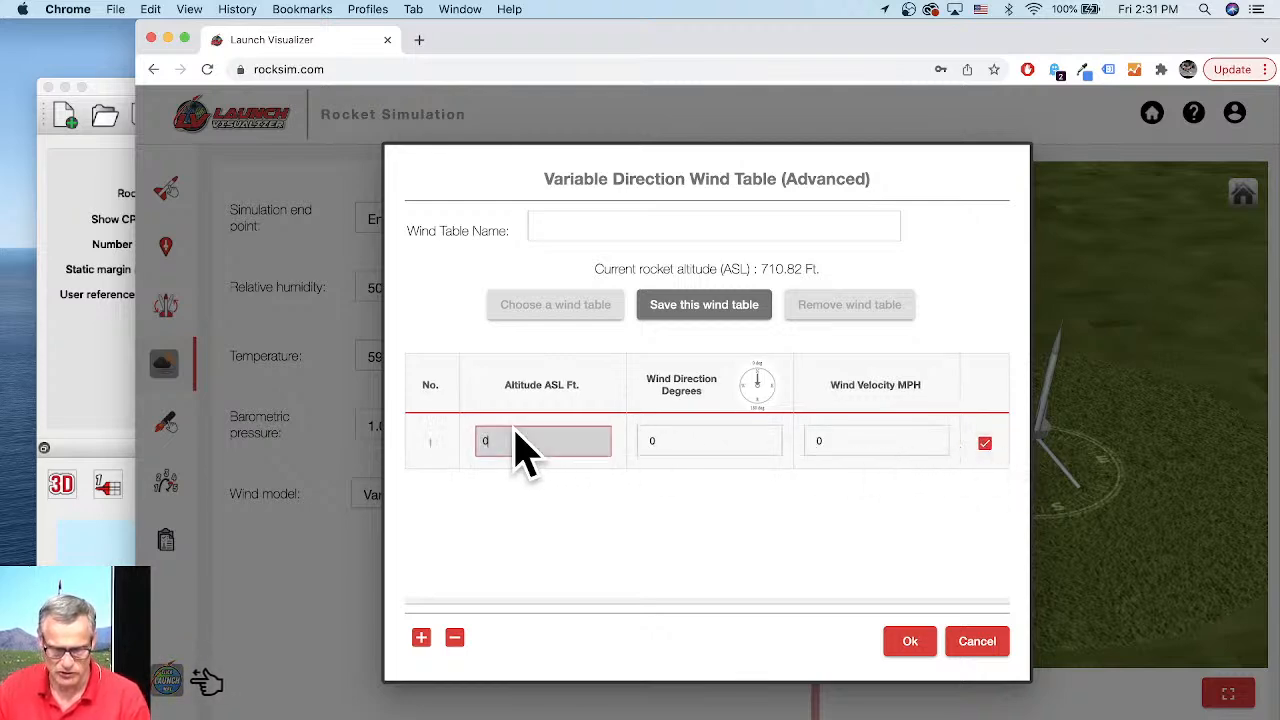
{"action": "left_click_drag", "start_coordinate": [494, 441], "coordinate": [470, 462]}
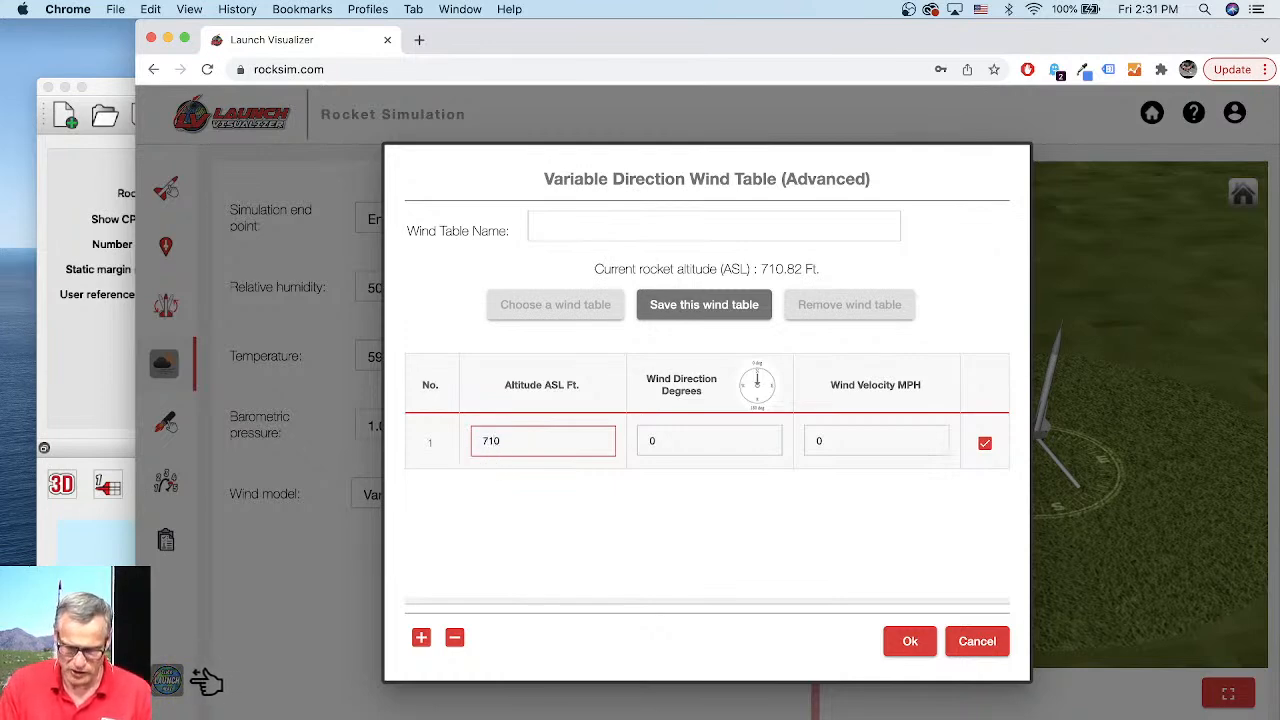
Set the wind direction to 270 degrees and the wind velocity to 5 MPH for the 710.8 ft altitude
{"action": "left_click", "coordinate": [642, 457]}
{"action": "left_click", "coordinate": [710, 446]}
{"action": "key", "text": "BackSpace"}
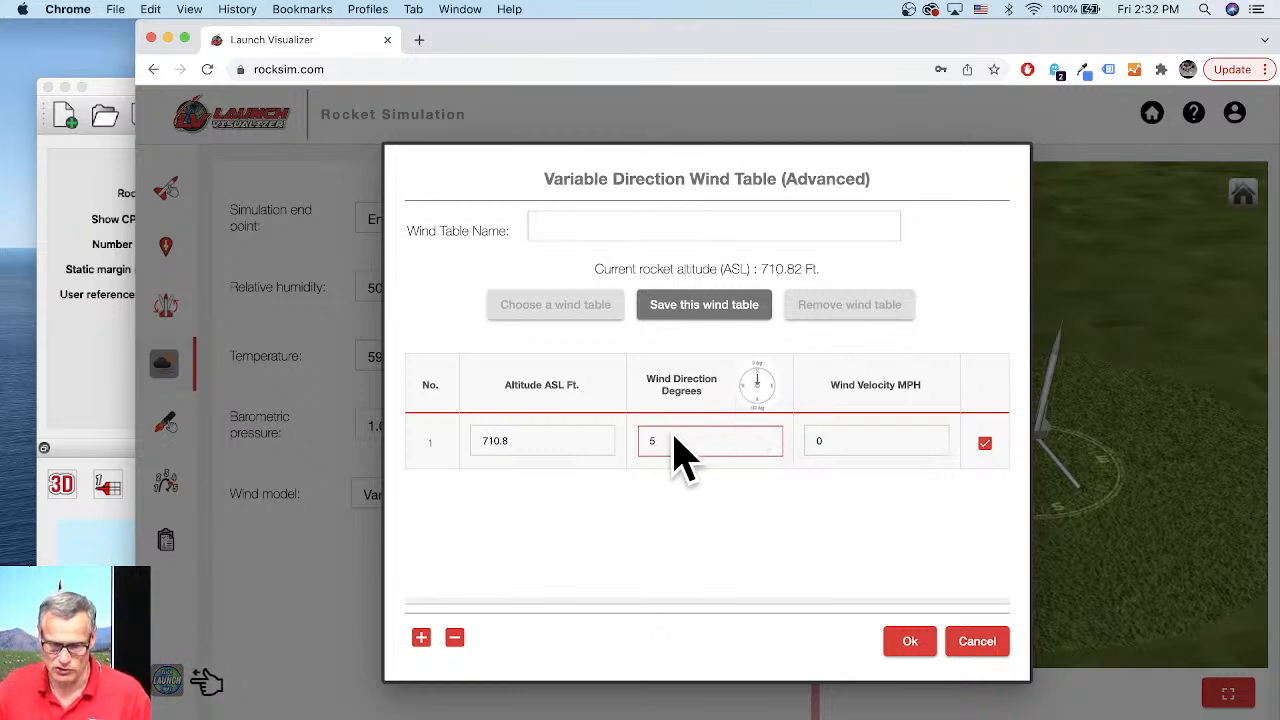
{"action": "left_click_drag", "start_coordinate": [668, 437], "coordinate": [650, 437]}
{"action": "key", "text": "BackSpace"}
{"action": "type", "text": "28"}
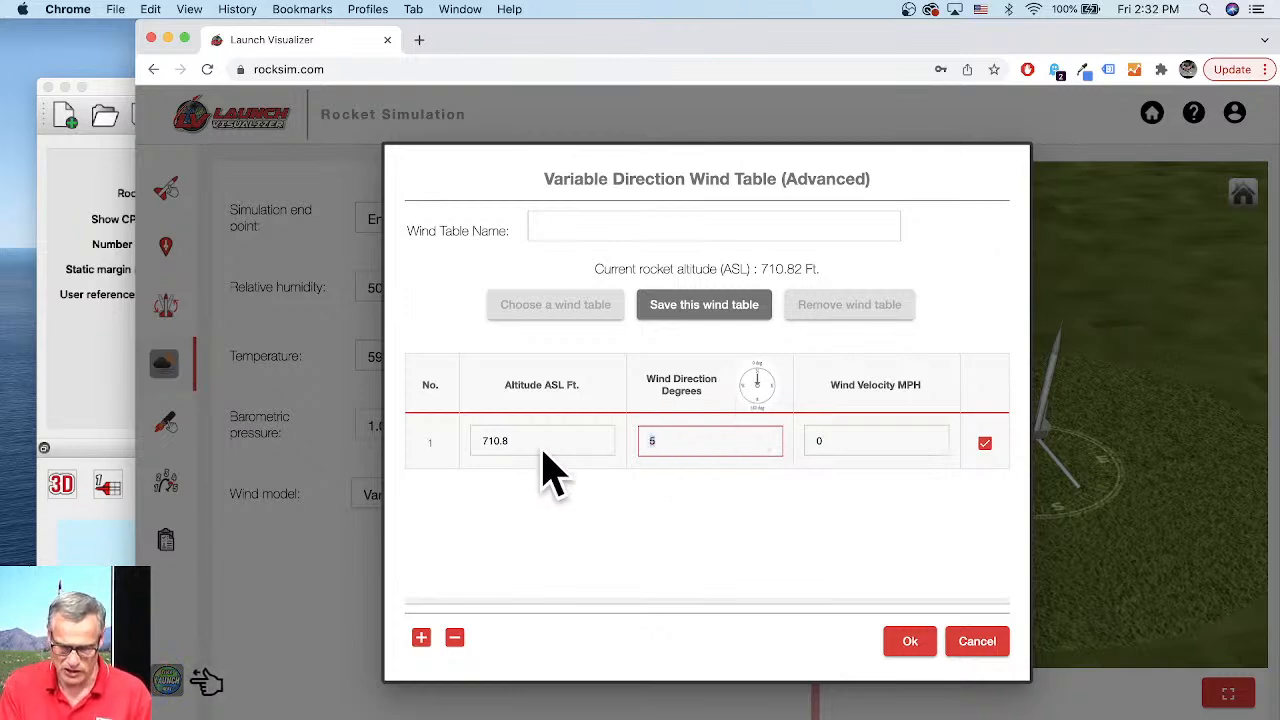
{"action": "type", "text": "70"}
{"action": "left_click", "coordinate": [827, 443]}
{"action": "type", "text": "50"}
{"action": "key", "text": "BackSpace"}
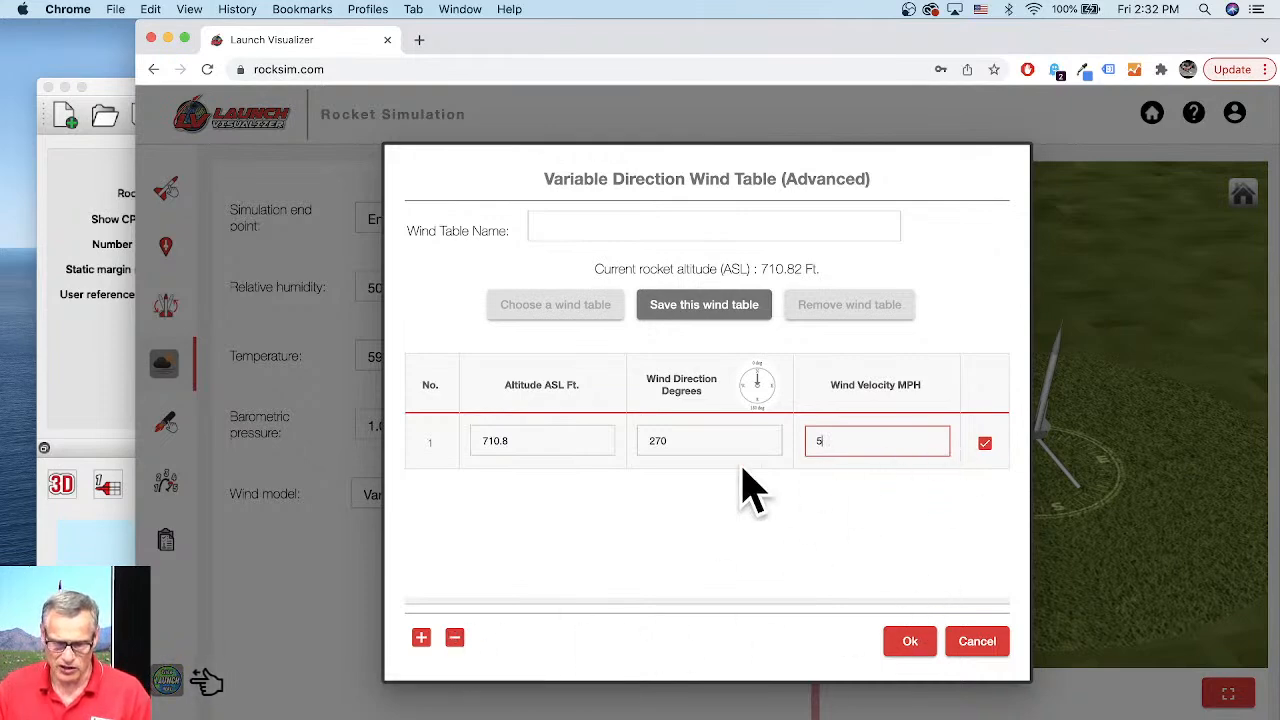
Add a second row to the wind table and set the altitude of the new entry to 1200 ft
{"action": "left_click", "coordinate": [421, 638]}
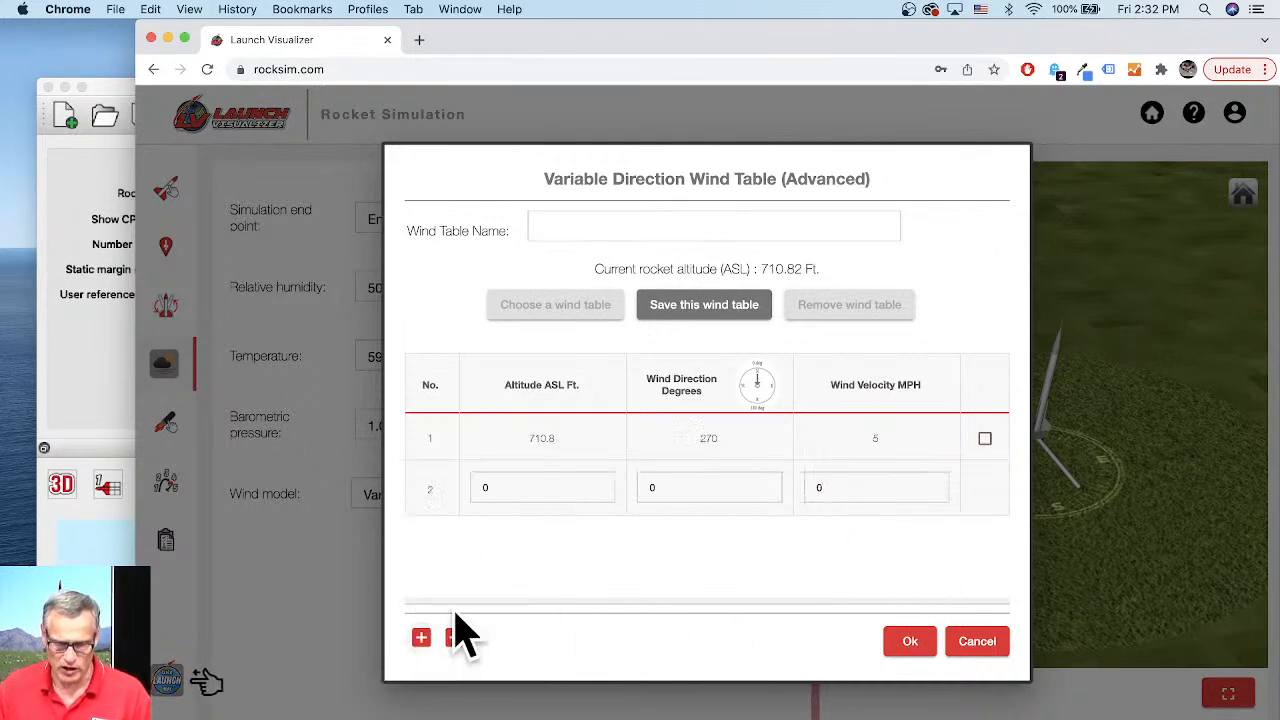
{"action": "left_click", "coordinate": [505, 487]}
{"action": "left_click", "coordinate": [457, 500]}
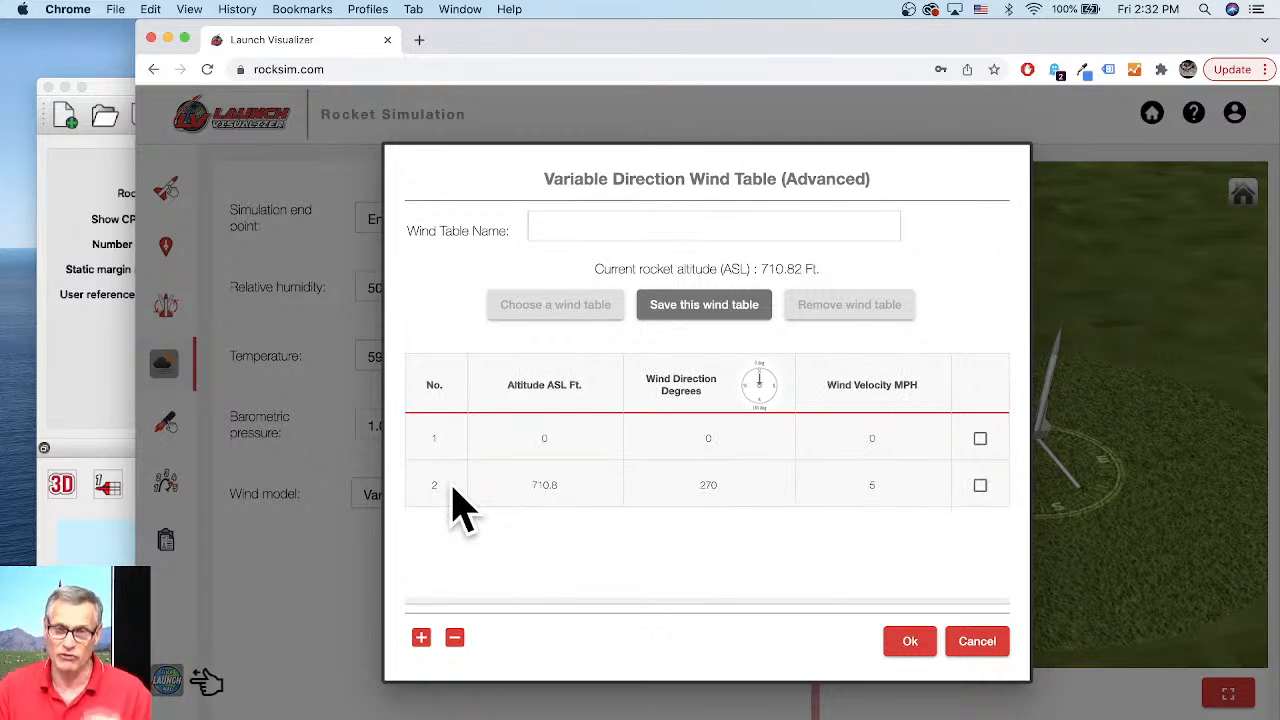
{"action": "left_click", "coordinate": [549, 438]}
{"action": "left_click", "coordinate": [505, 440]}
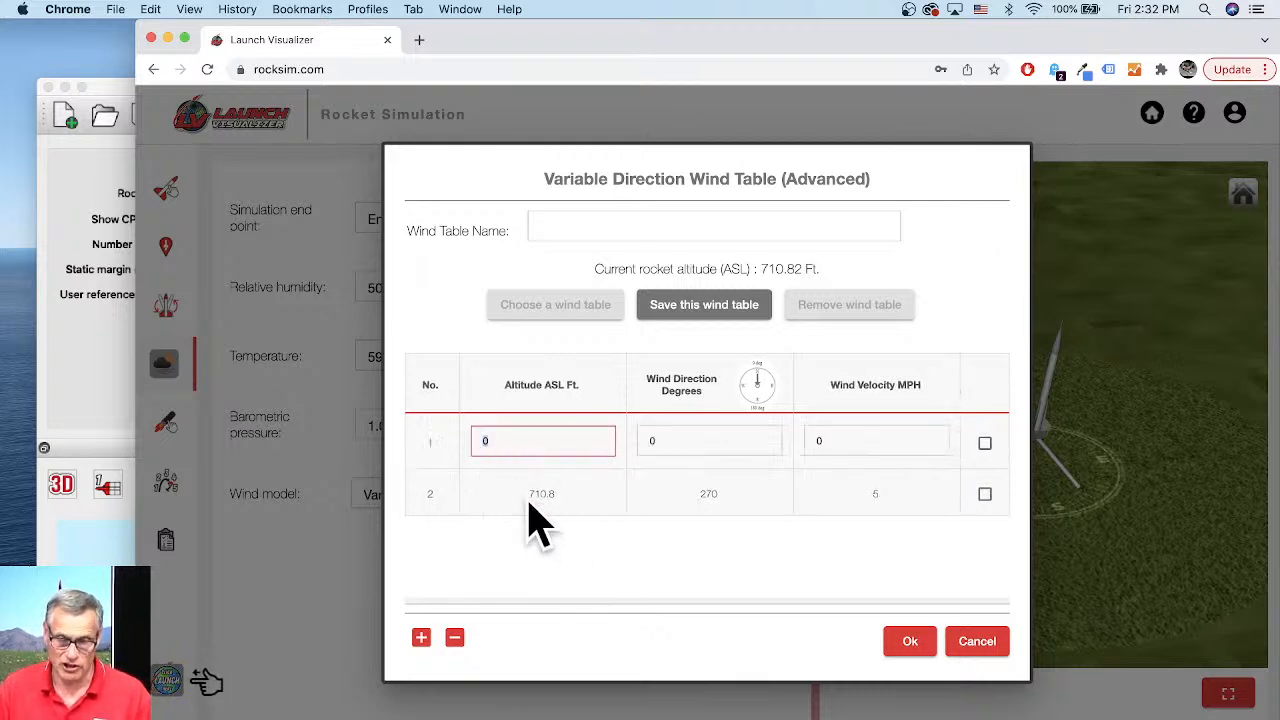
{"action": "type", "text": "1200"}
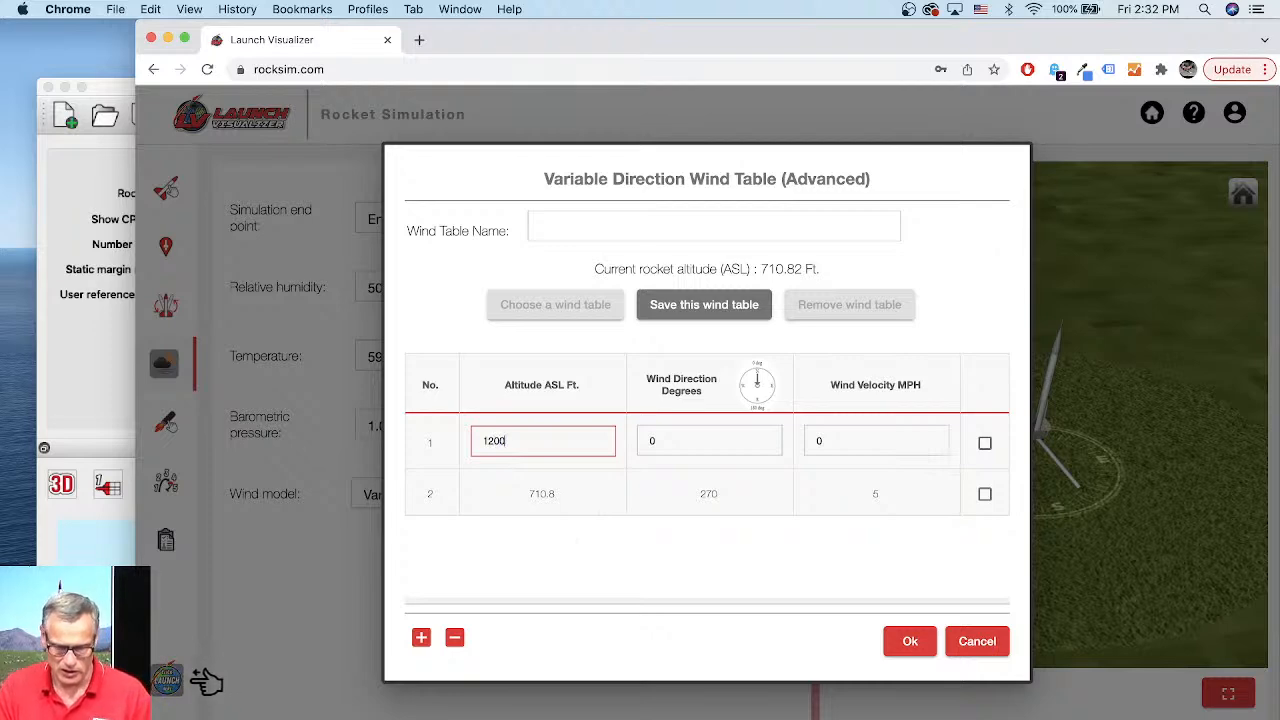
{"action": "key", "text": "Tab"}
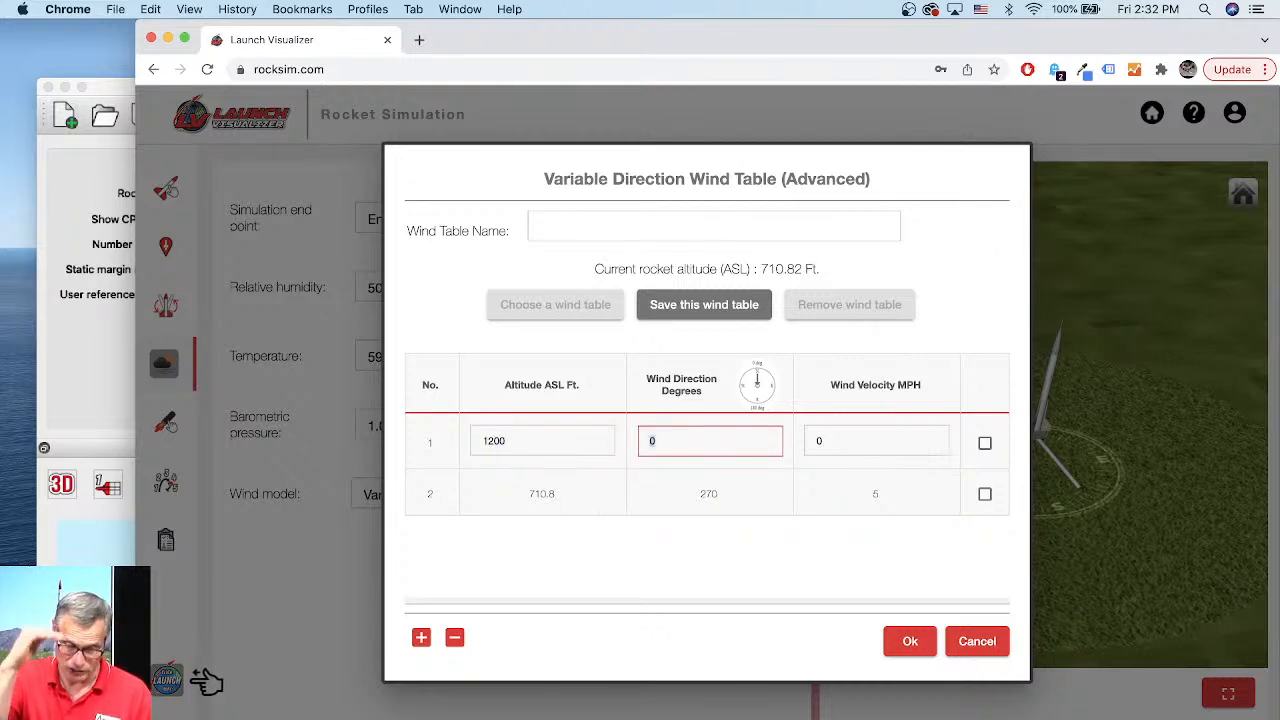
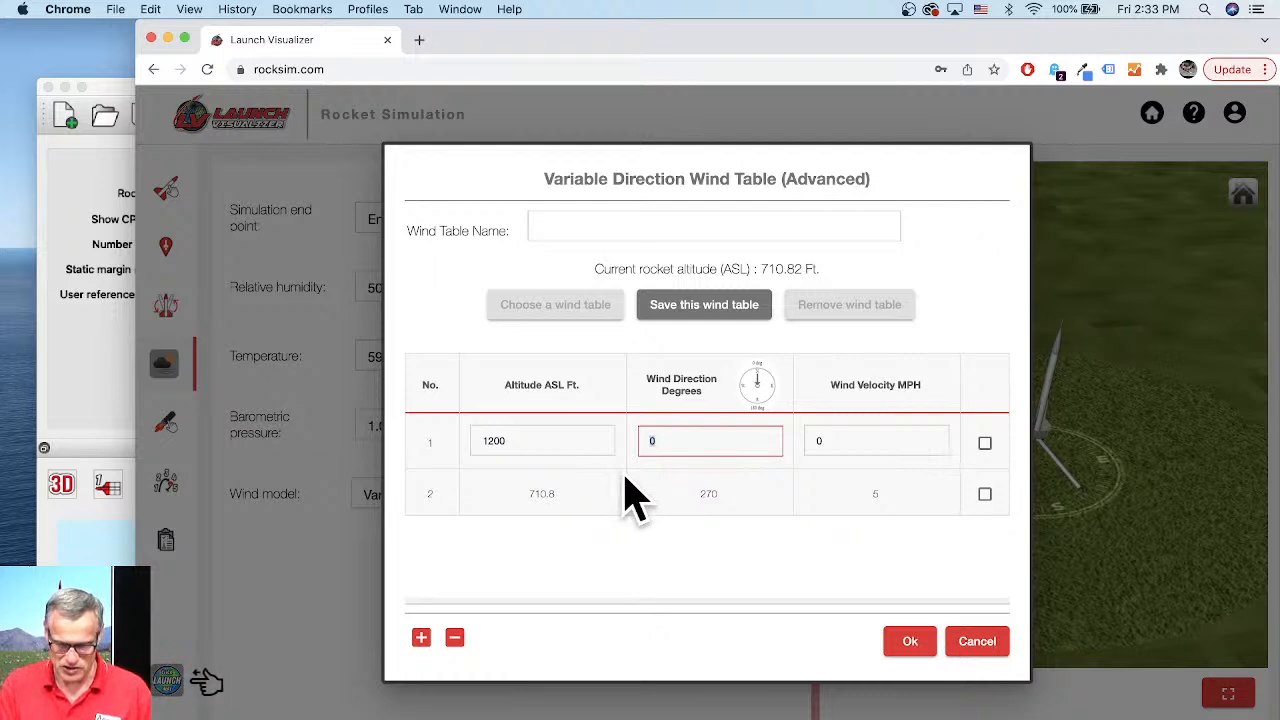
Set the wind direction to 270 degrees and the wind velocity to 10 MPH for the 1200 ft altitude
{"action": "type", "text": "27"}
{"action": "left_click_drag", "start_coordinate": [828, 440], "coordinate": [787, 434]}
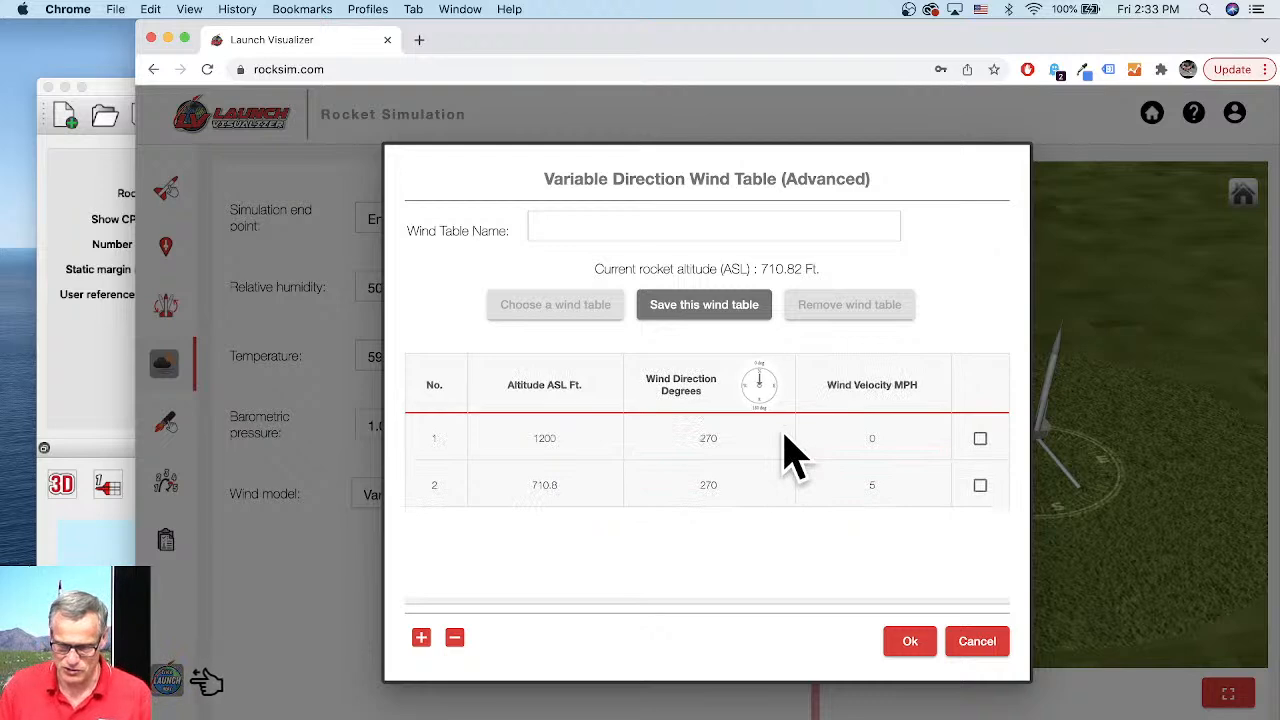
{"action": "left_click", "coordinate": [852, 449]}
{"action": "left_click", "coordinate": [828, 440]}
{"action": "key", "text": "BackSpace"}
{"action": "type", "text": "10"}
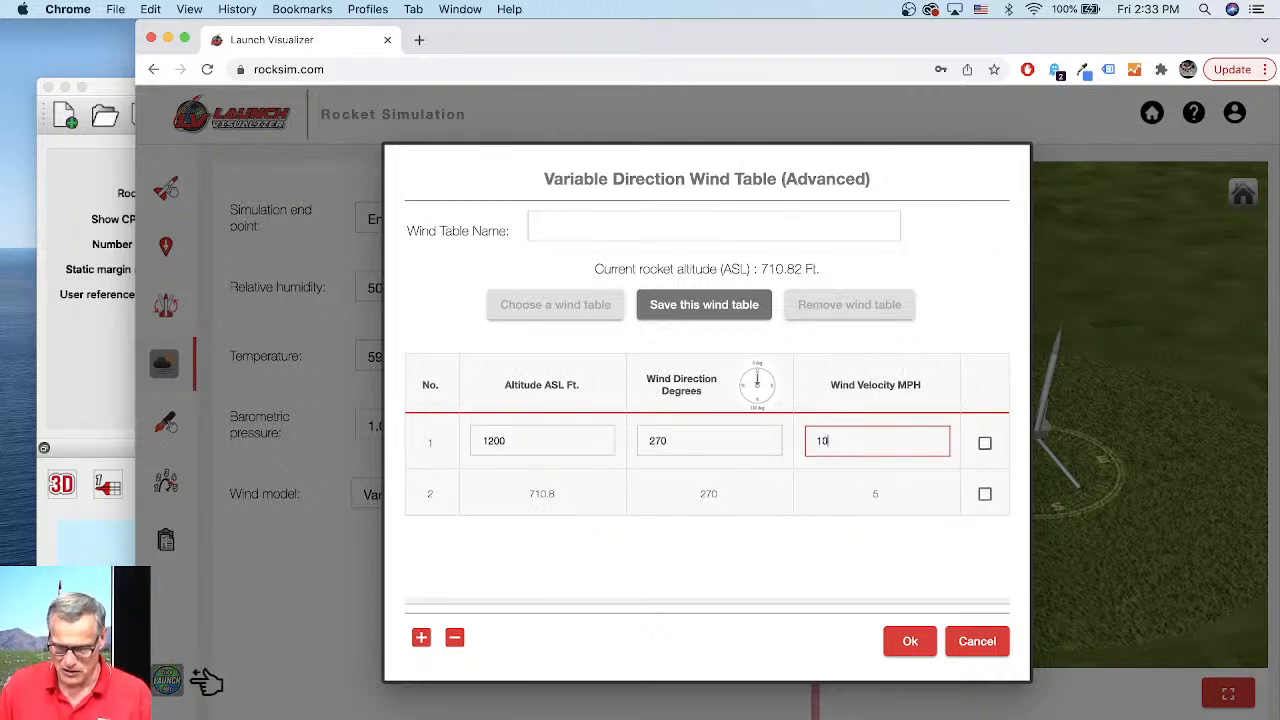
{"action": "key", "text": "Tab"}
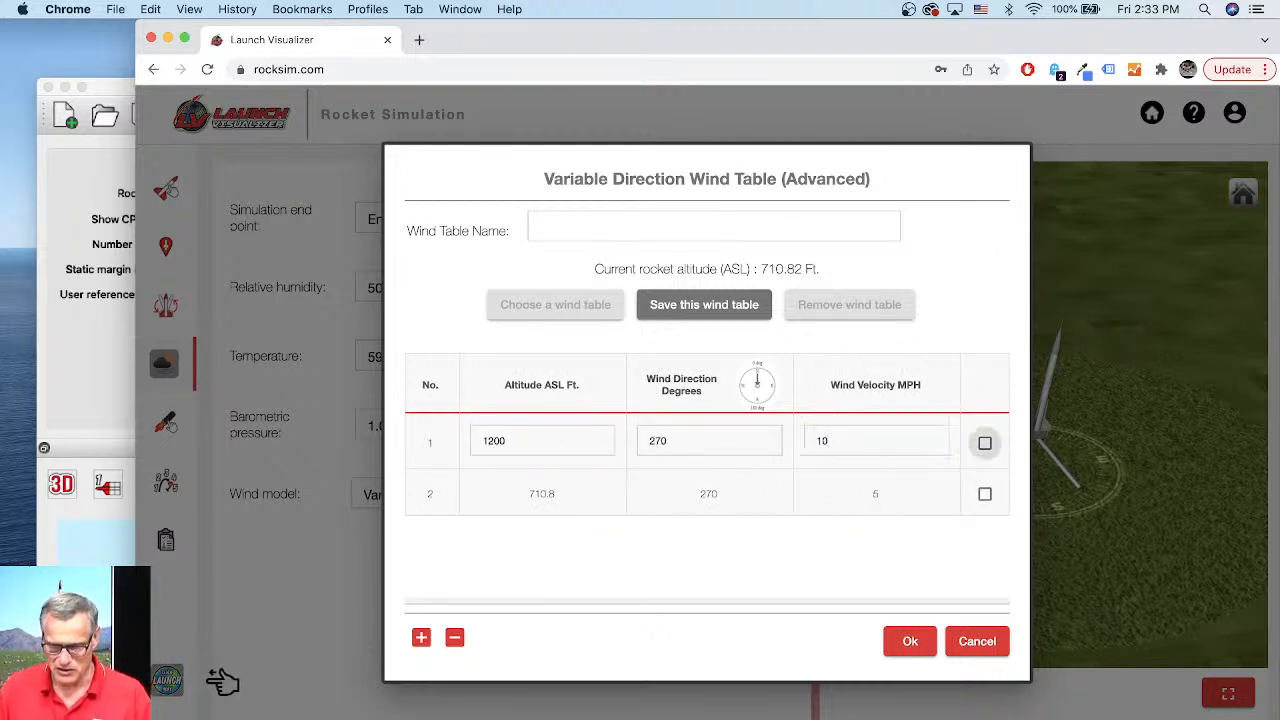
Add a wind table entry with altitude 1700 ft, wind direction 270 degrees and wind velocity 0 MPH, plus a blank fourth row
{"action": "left_click", "coordinate": [420, 637]}
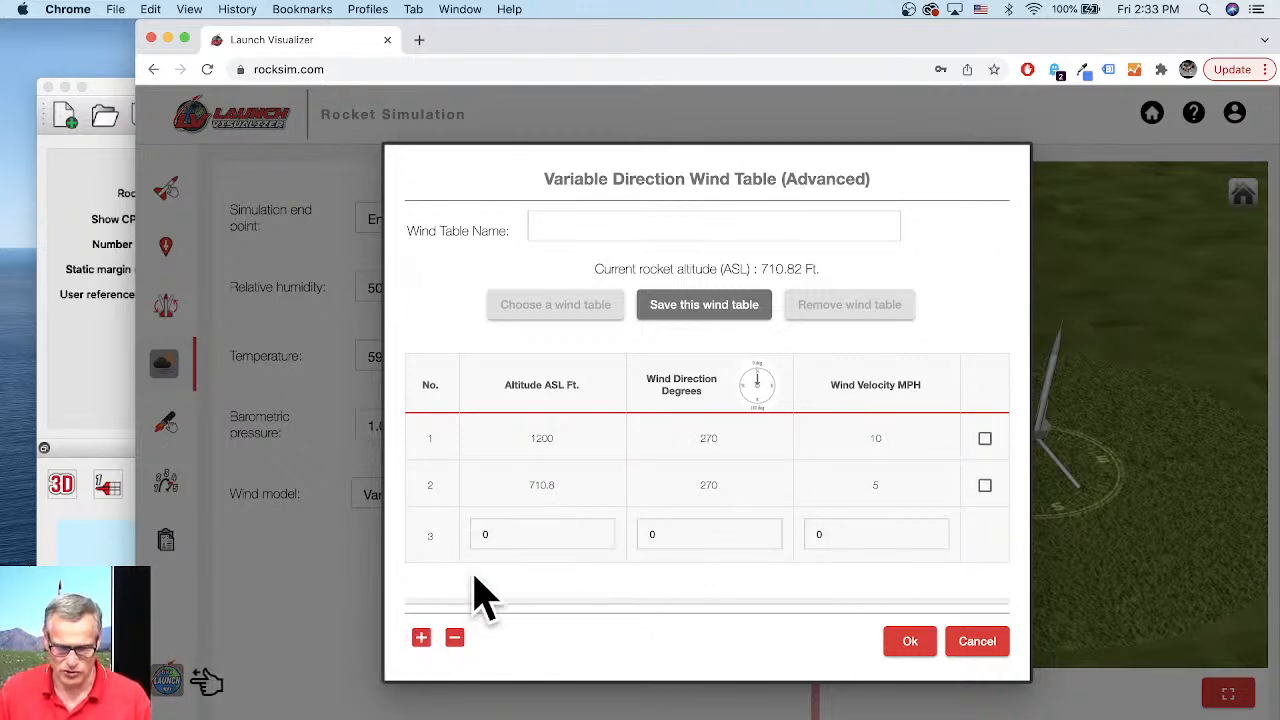
{"action": "left_click", "coordinate": [506, 533]}
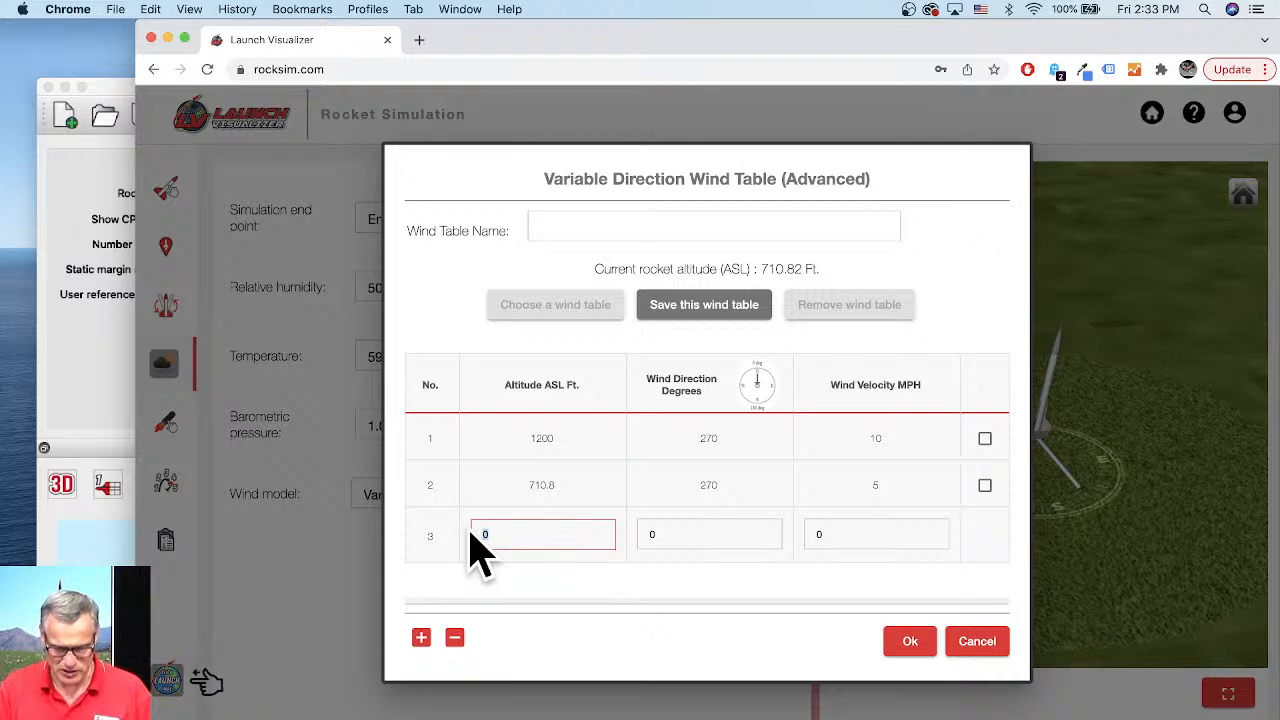
{"action": "key", "text": "Tab"}
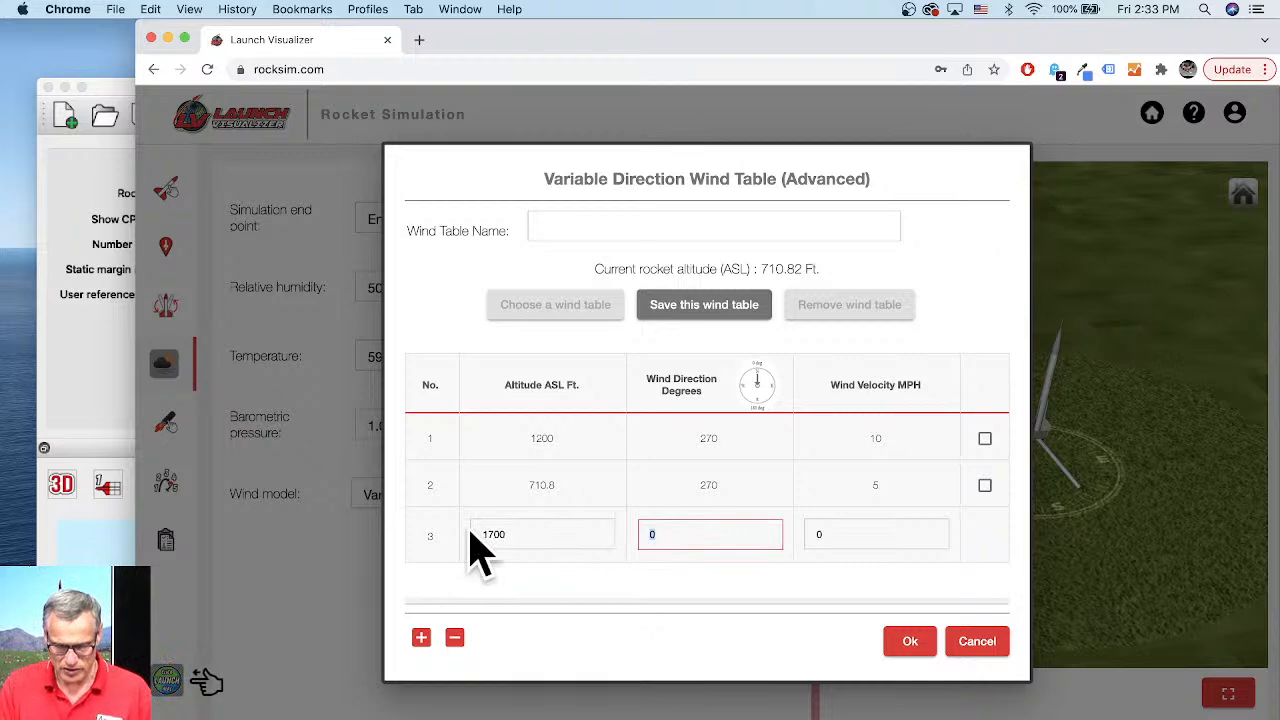
{"action": "type", "text": "27"}
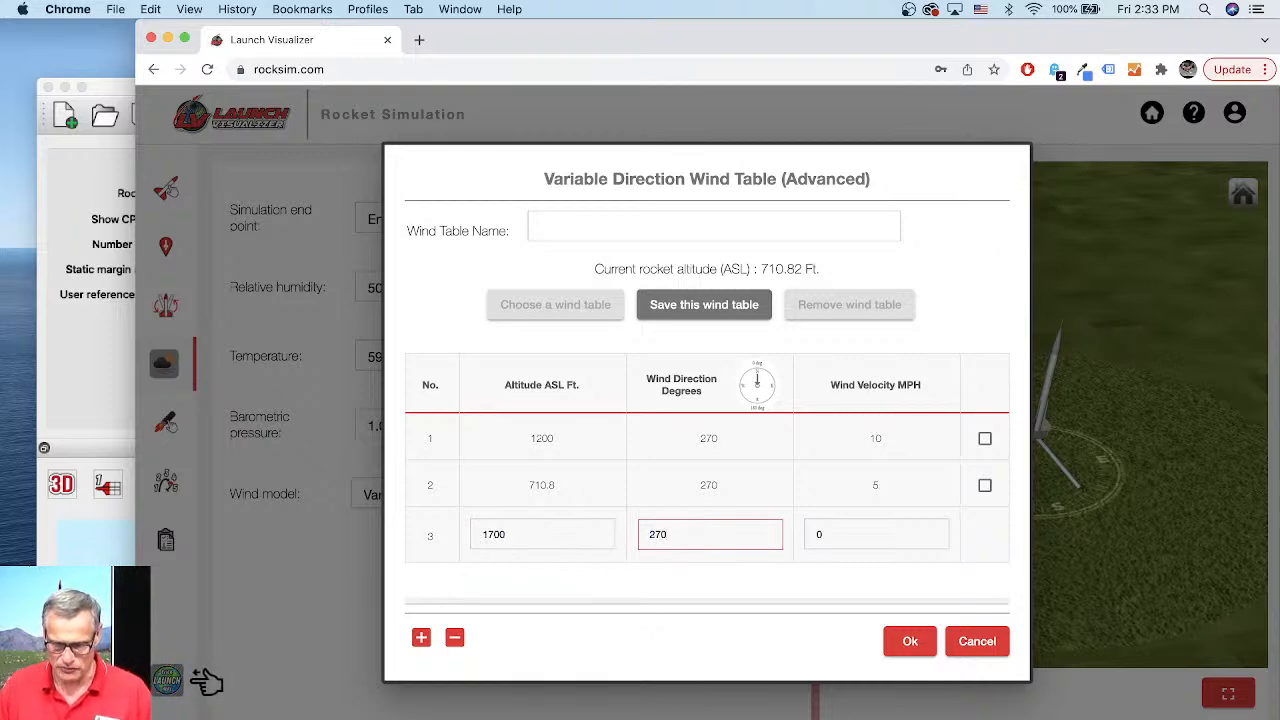
{"action": "key", "text": "Tab"}
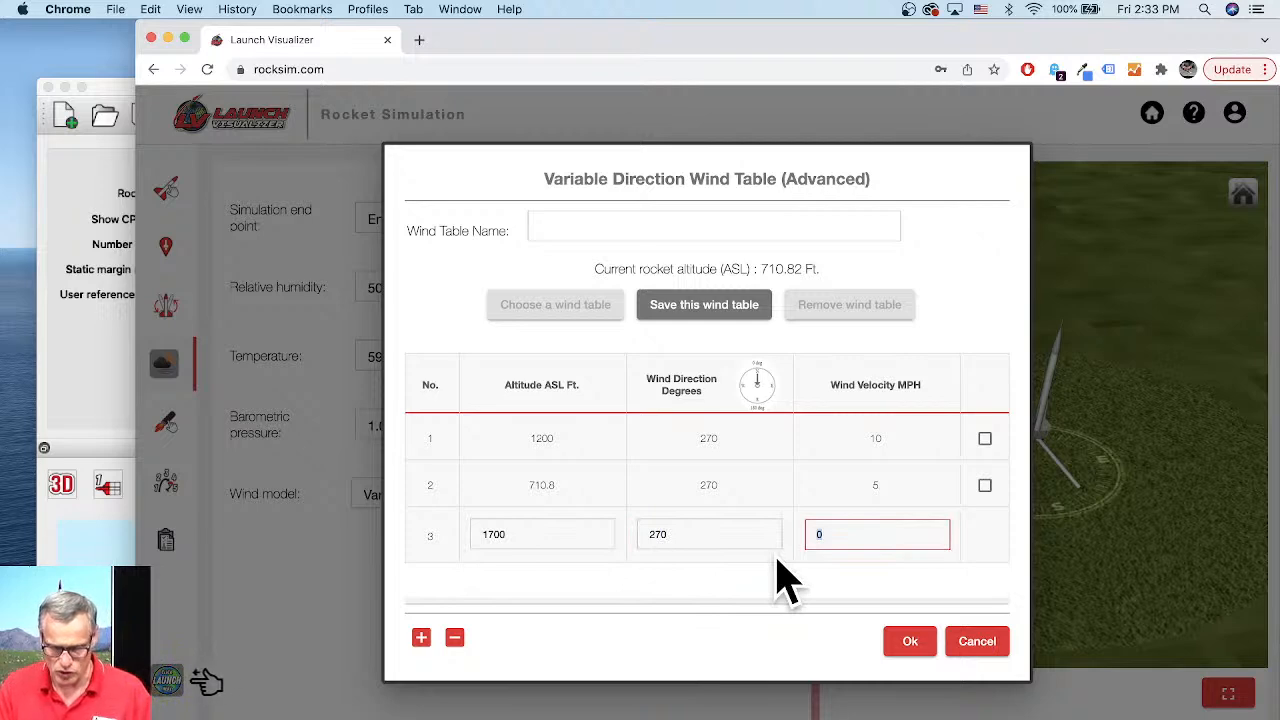
{"action": "type", "text": "5"}
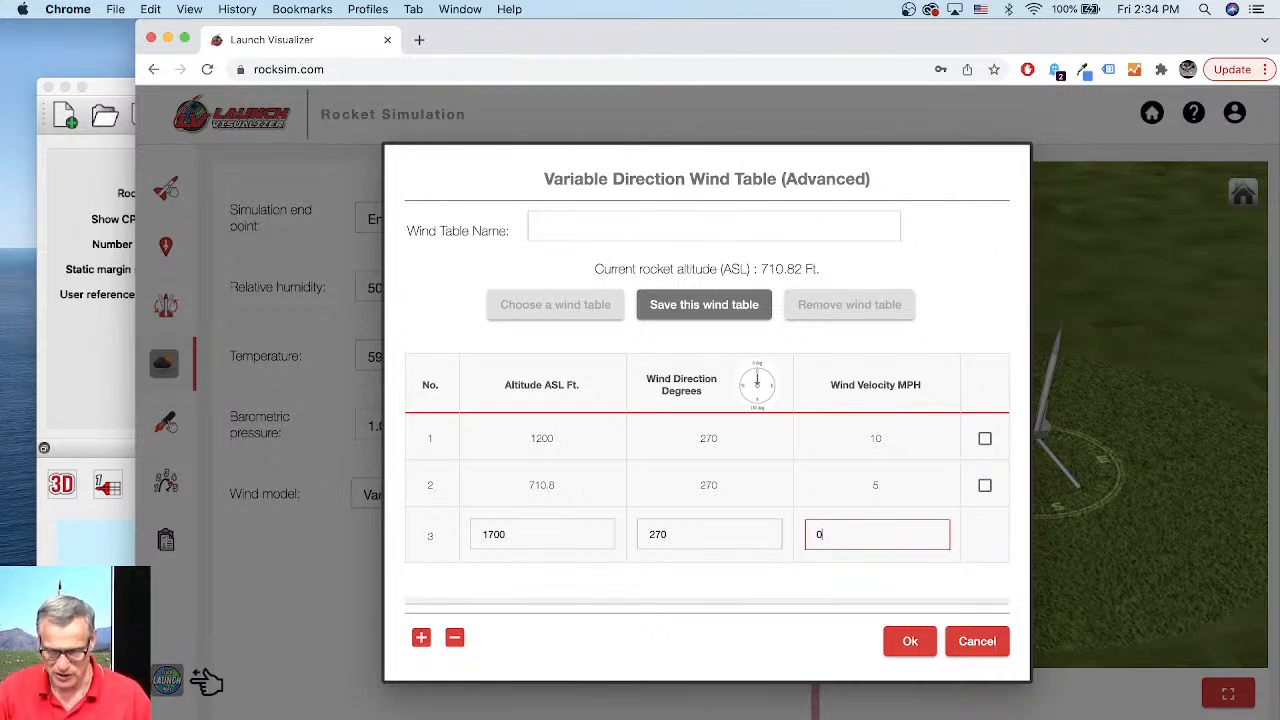
{"action": "key", "text": "Tab"}
{"action": "left_click", "coordinate": [971, 533]}
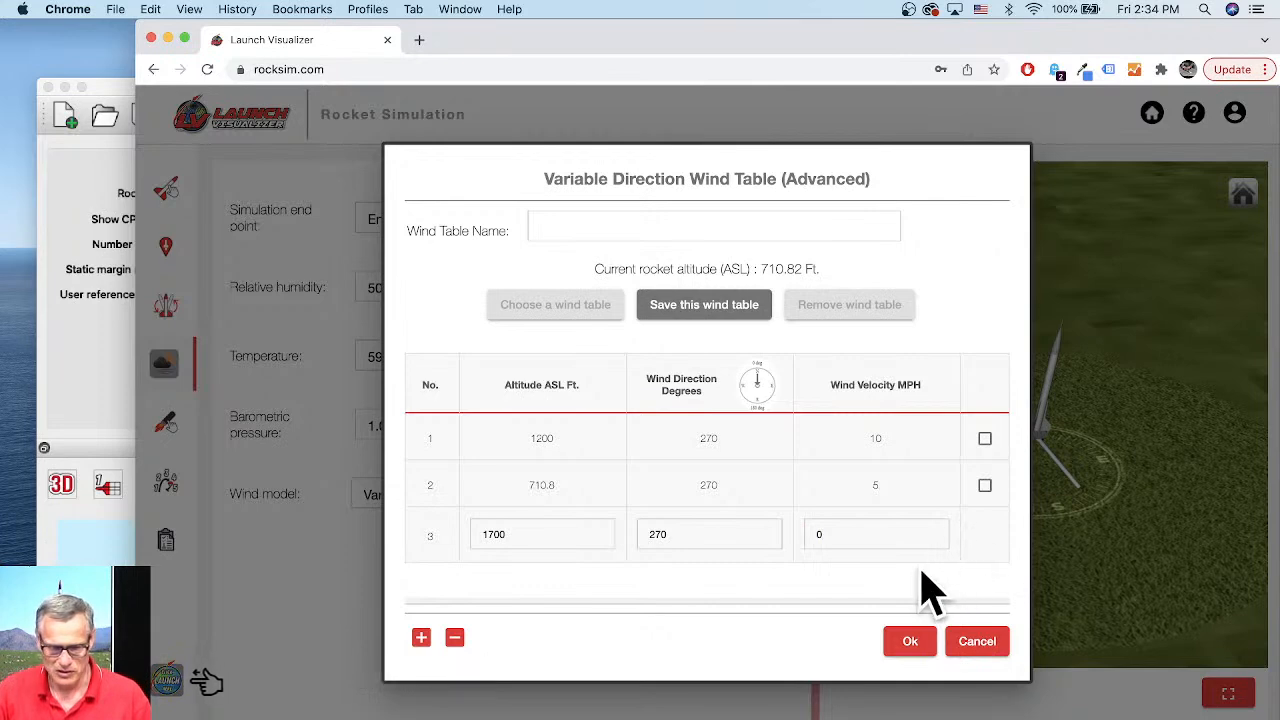
{"action": "left_click", "coordinate": [421, 639]}
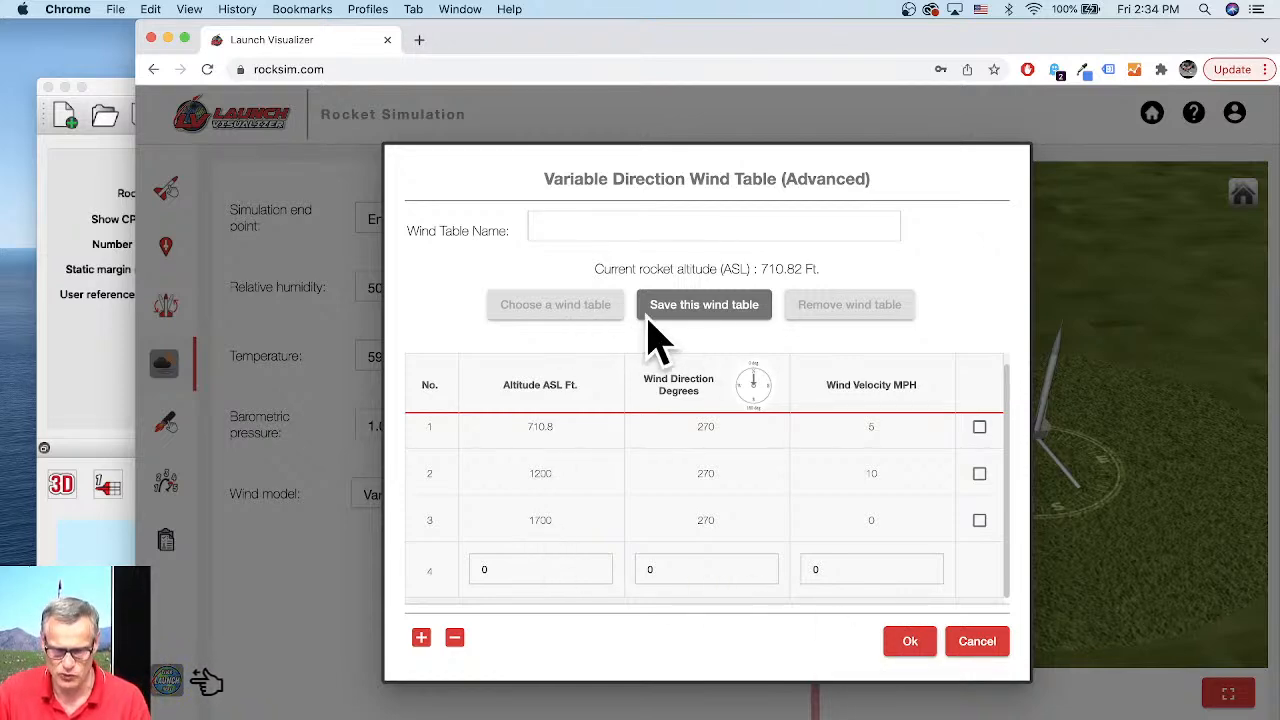
Name the wind table "Wind from the west variable" and accept it as the wind model
{"action": "left_click", "coordinate": [686, 314]}
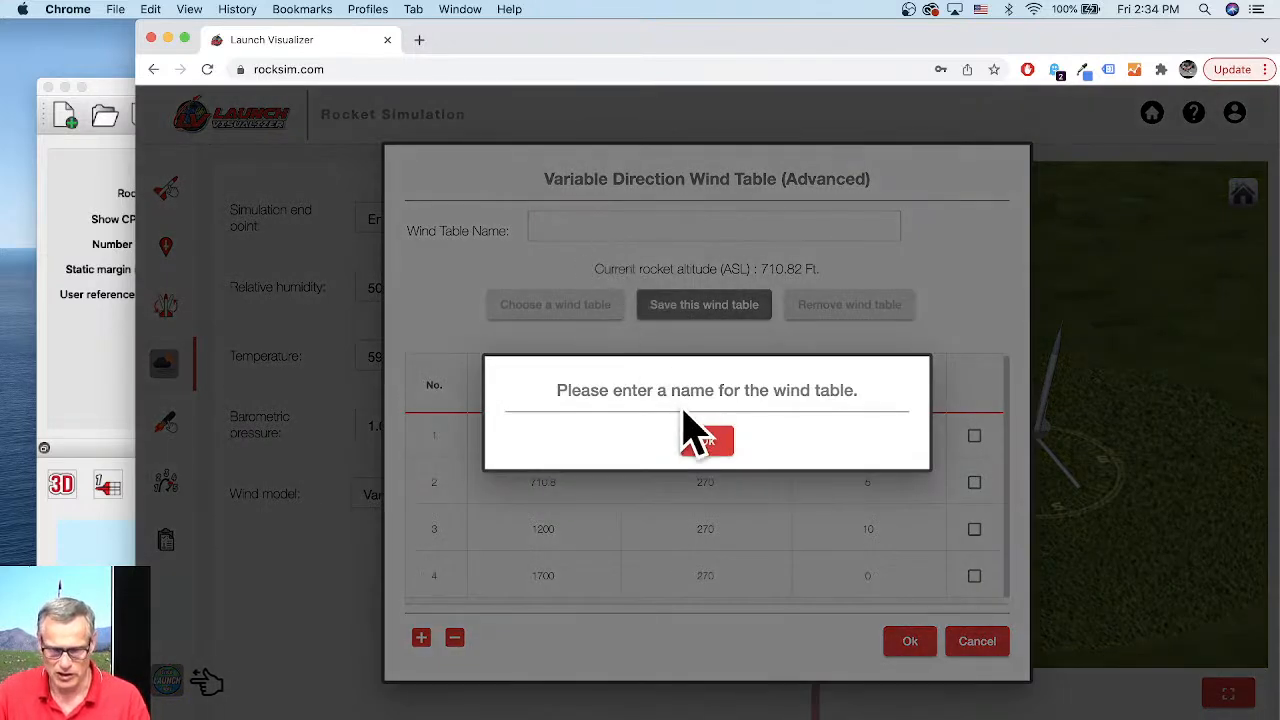
{"action": "left_click", "coordinate": [700, 443]}
{"action": "left_click", "coordinate": [595, 228]}
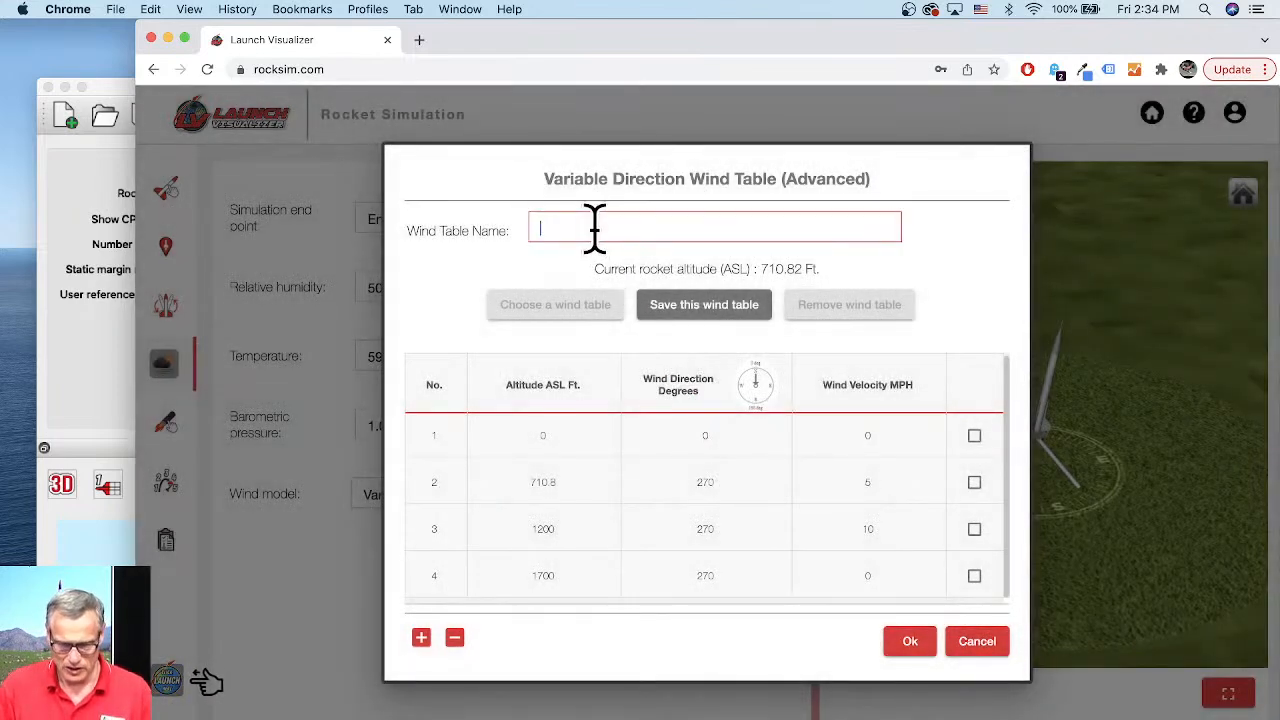
{"action": "type", "text": "Wi"}
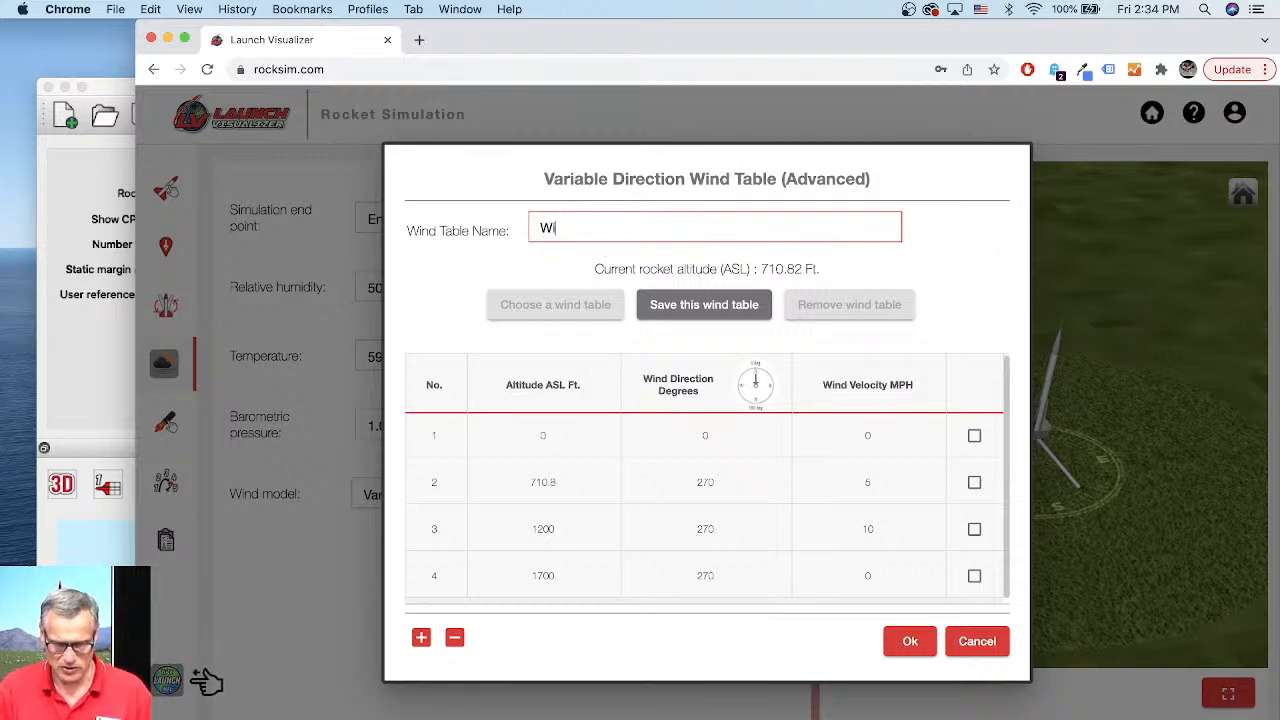
{"action": "type", "text": "nd from the west variable"}
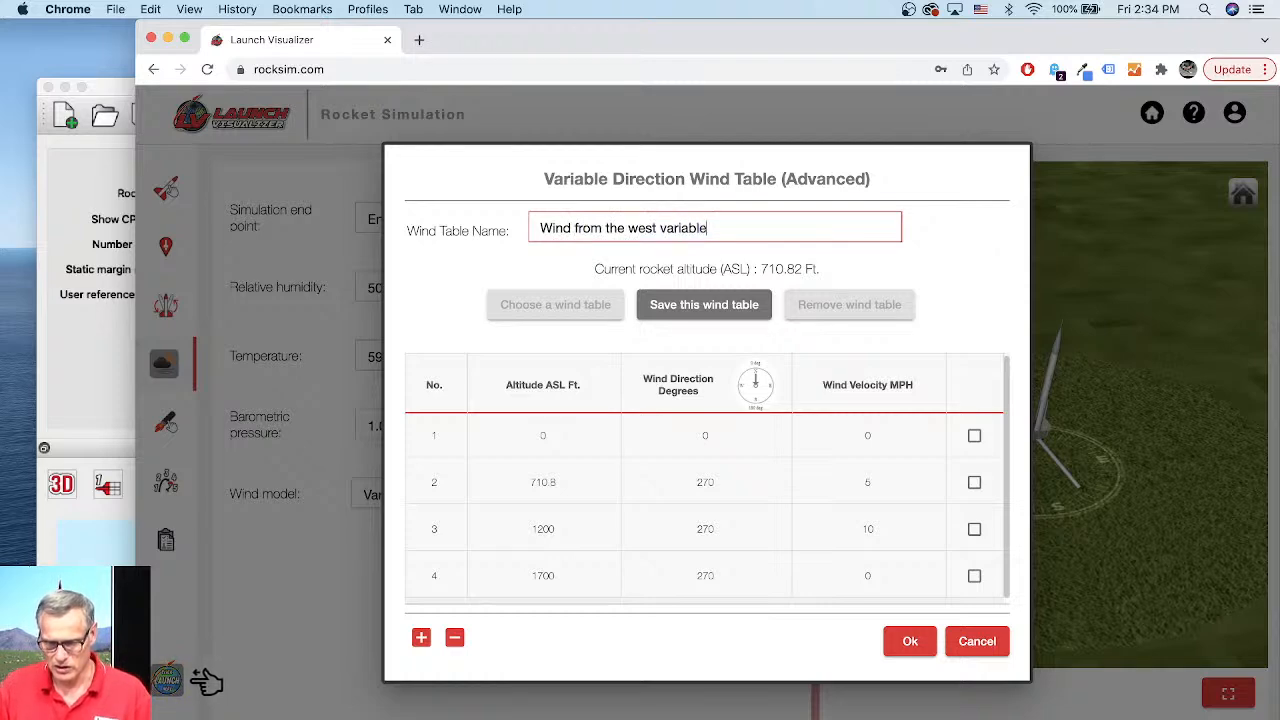
{"action": "left_click", "coordinate": [910, 648]}
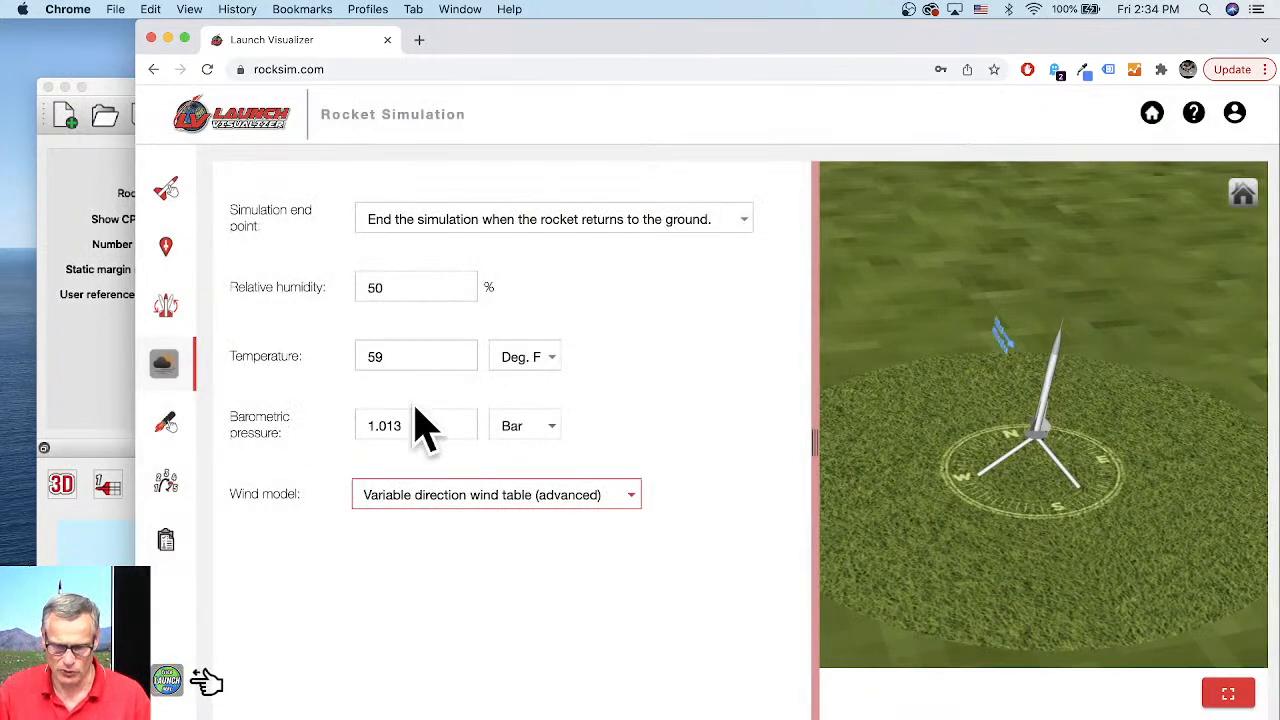
Open the engine selection for the 29 mm motor mount and select the Aerotech G25W
{"action": "left_click", "coordinate": [163, 428]}
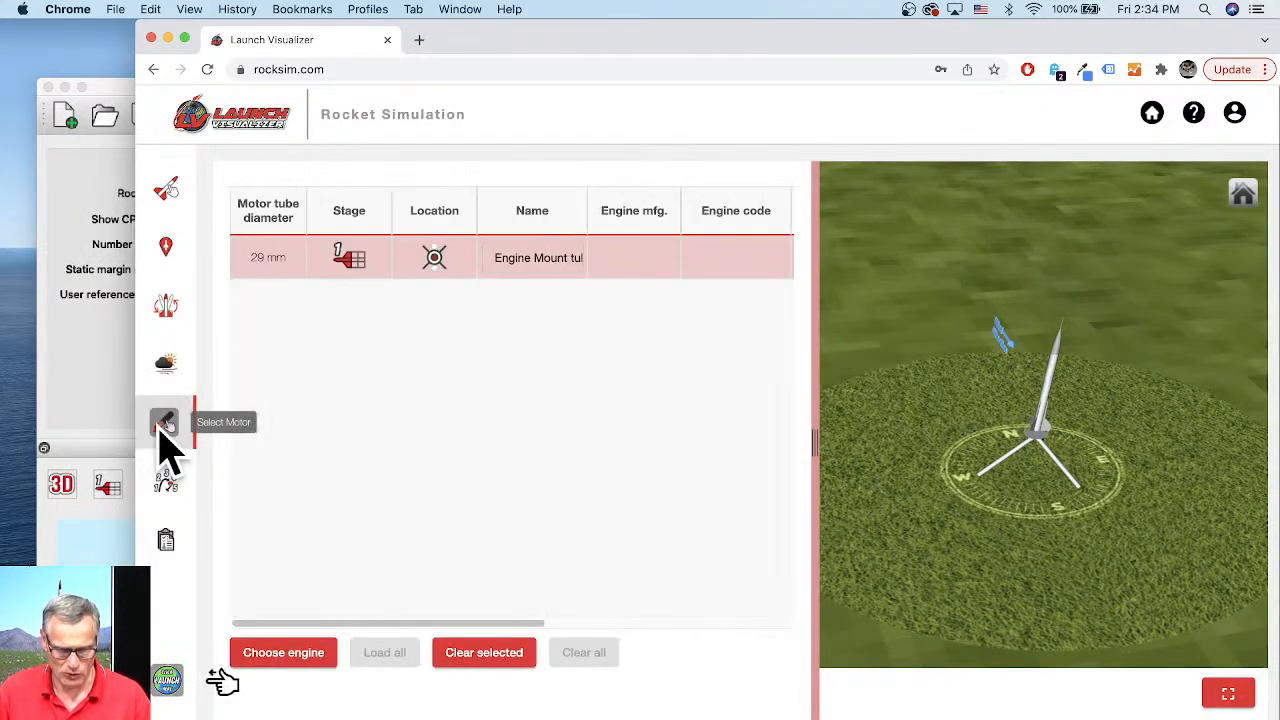
{"action": "left_click", "coordinate": [276, 660]}
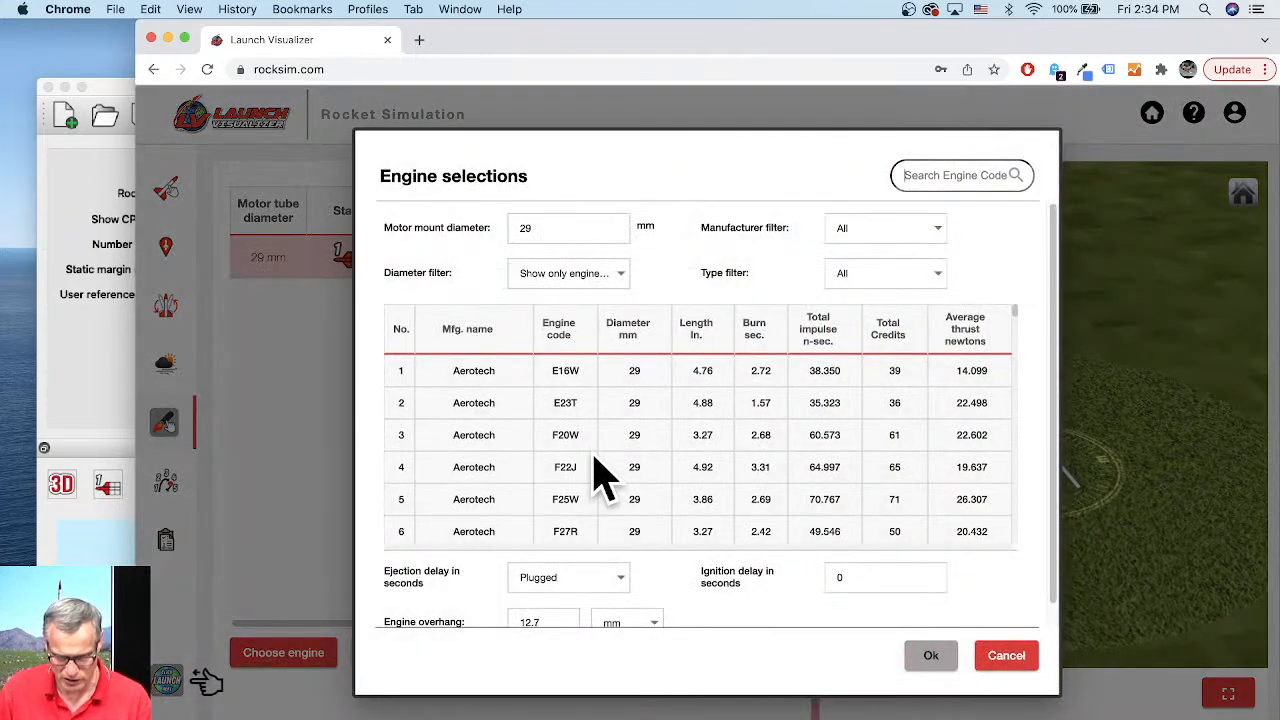
{"action": "scroll", "coordinate": [598, 455], "scroll_direction": "down", "scroll_amount": 10}
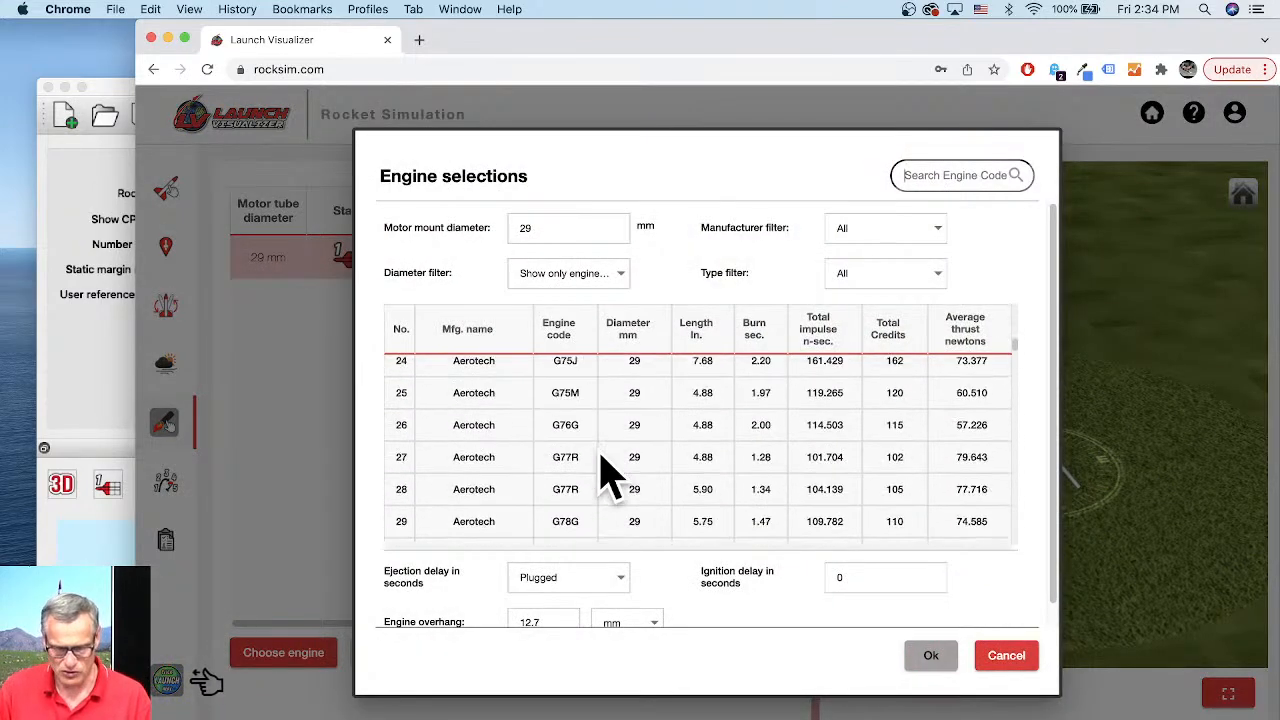
{"action": "scroll", "coordinate": [603, 480], "scroll_direction": "up", "scroll_amount": 2}
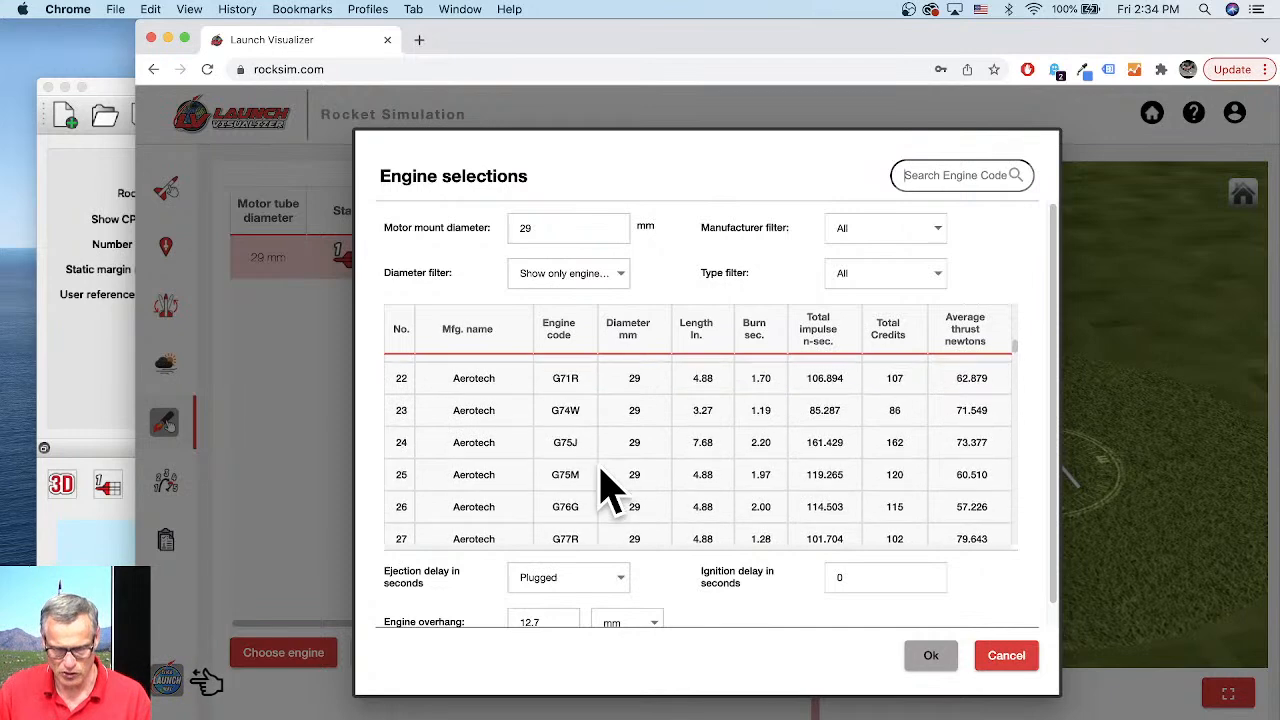
{"action": "scroll", "coordinate": [601, 472], "scroll_direction": "up", "scroll_amount": 4}
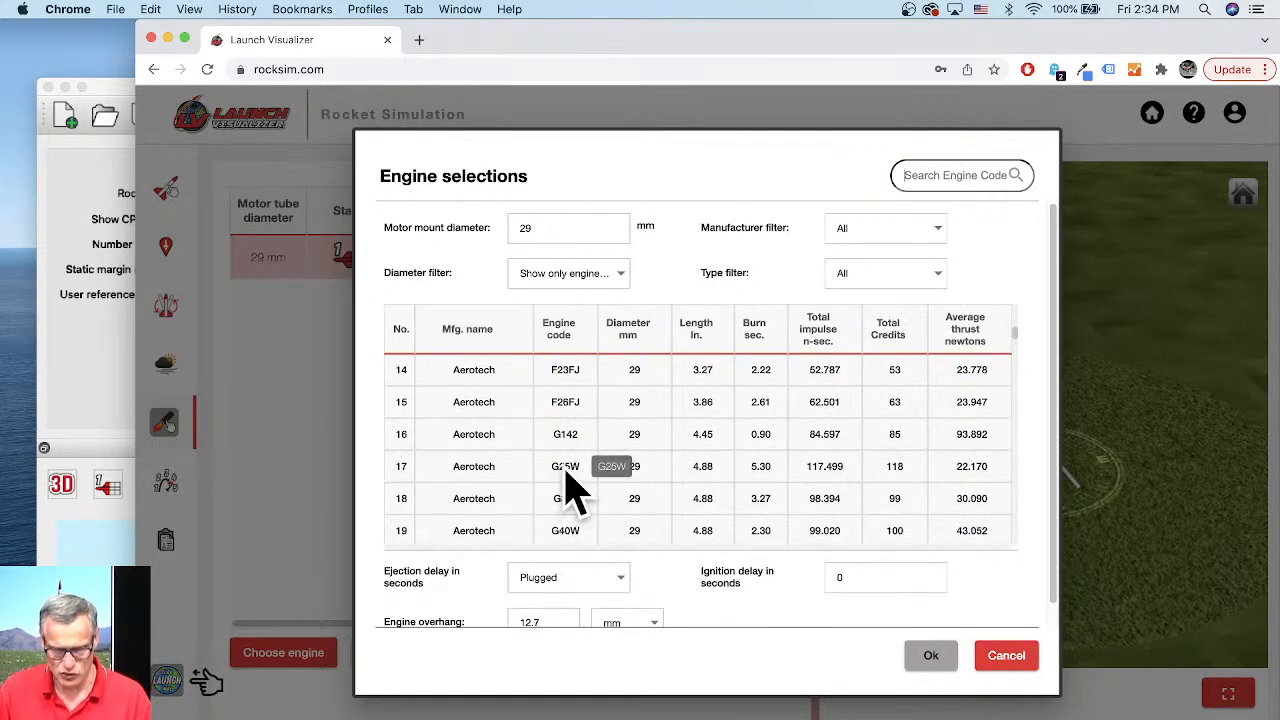
{"action": "left_click", "coordinate": [566, 472]}
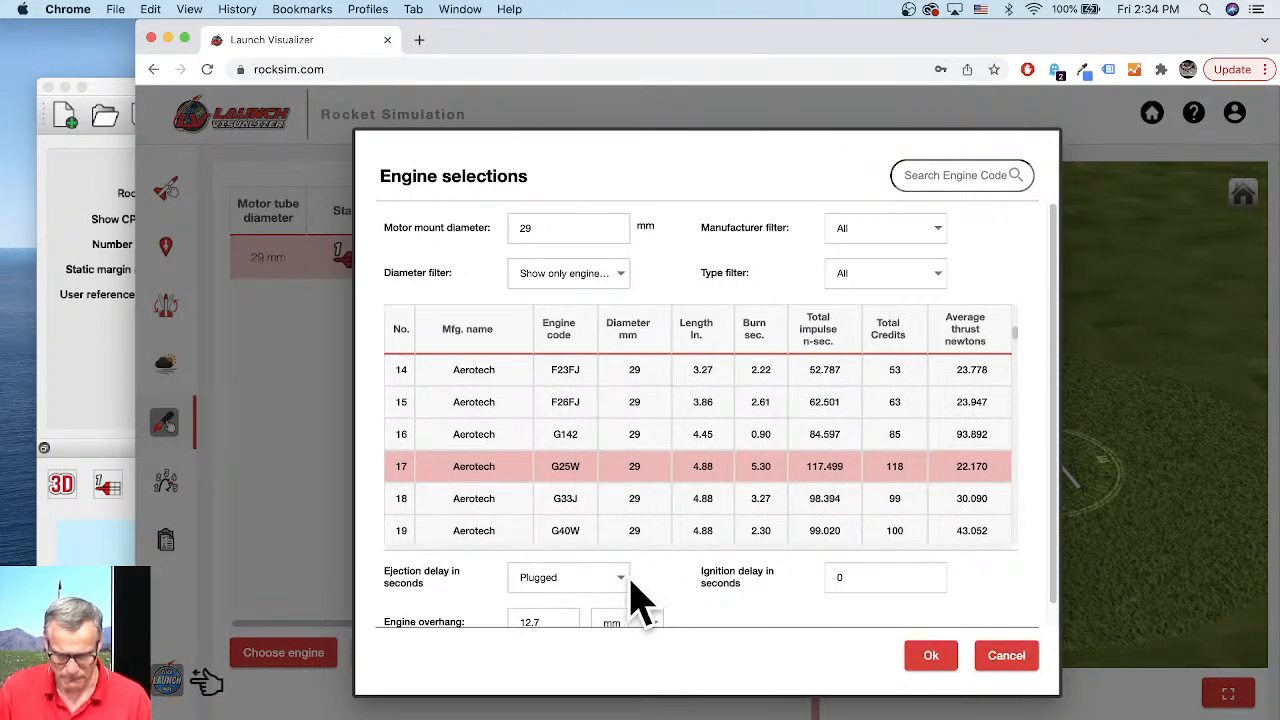
Set the G25W engine's ejection delay to 10 seconds and load it into the motor mount
{"action": "scroll", "coordinate": [680, 571], "scroll_direction": "down", "scroll_amount": 1}
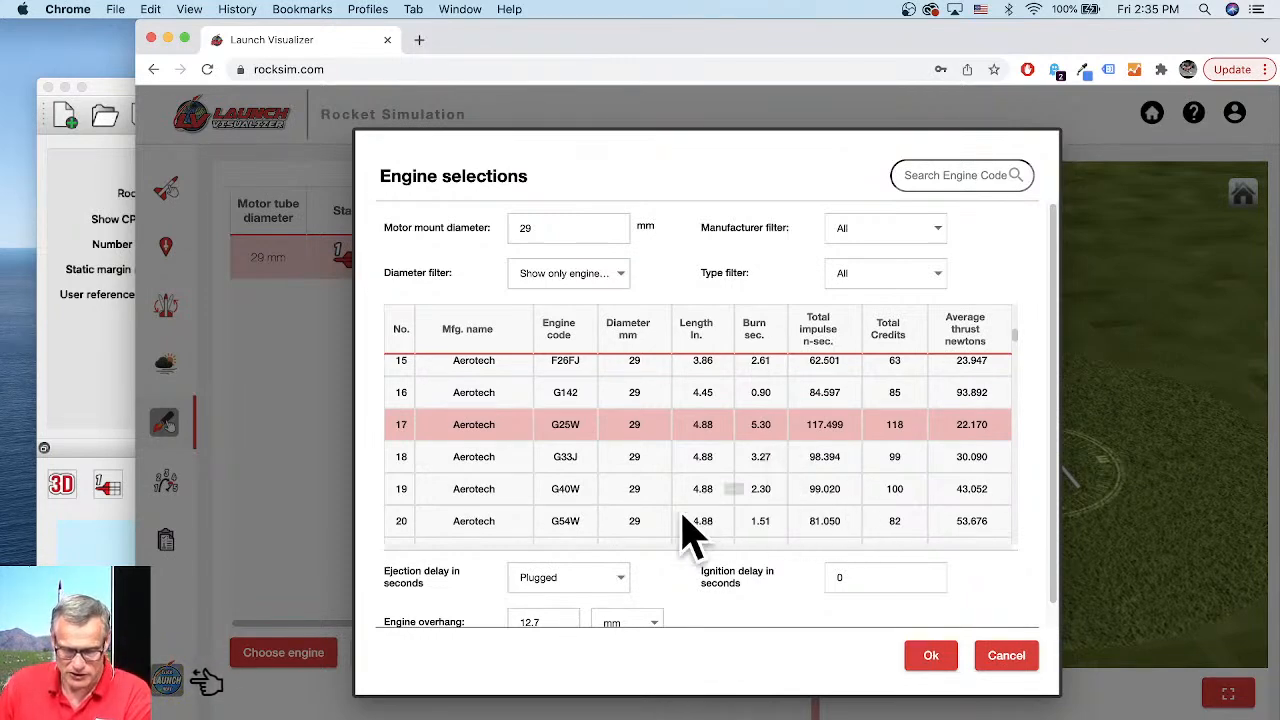
{"action": "left_click", "coordinate": [620, 588]}
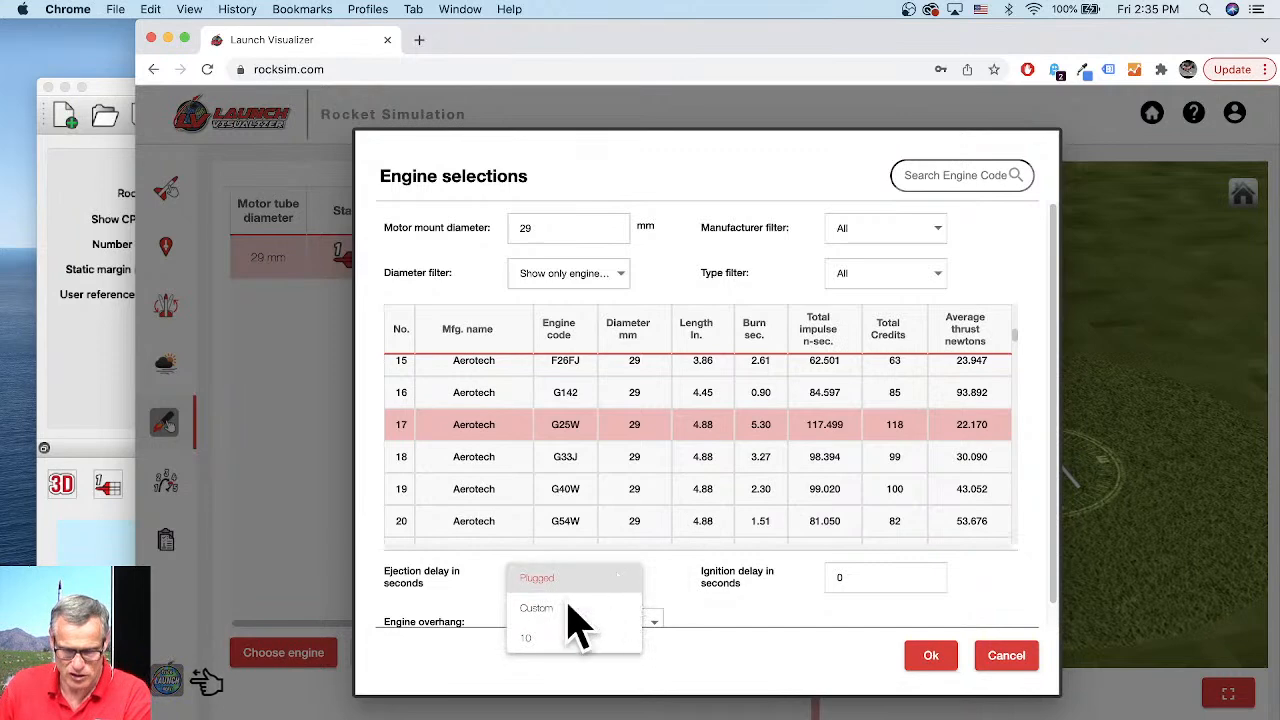
{"action": "left_click", "coordinate": [538, 648]}
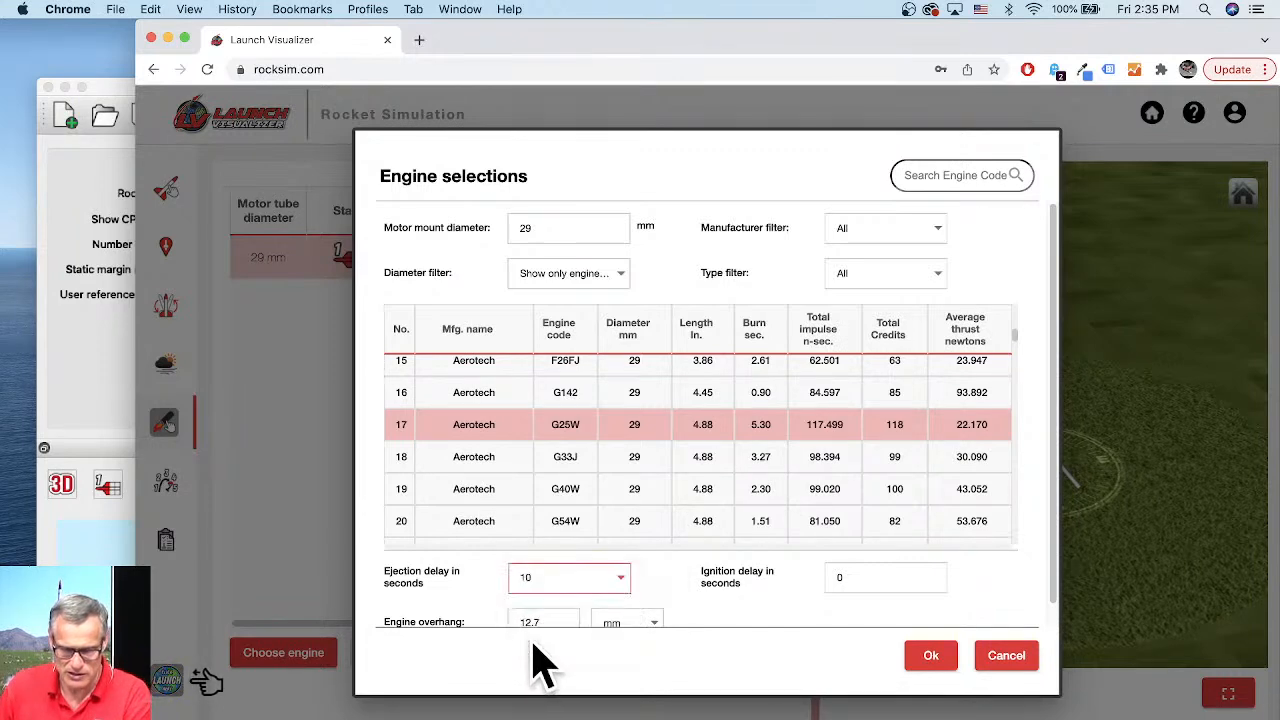
{"action": "left_click", "coordinate": [932, 657]}
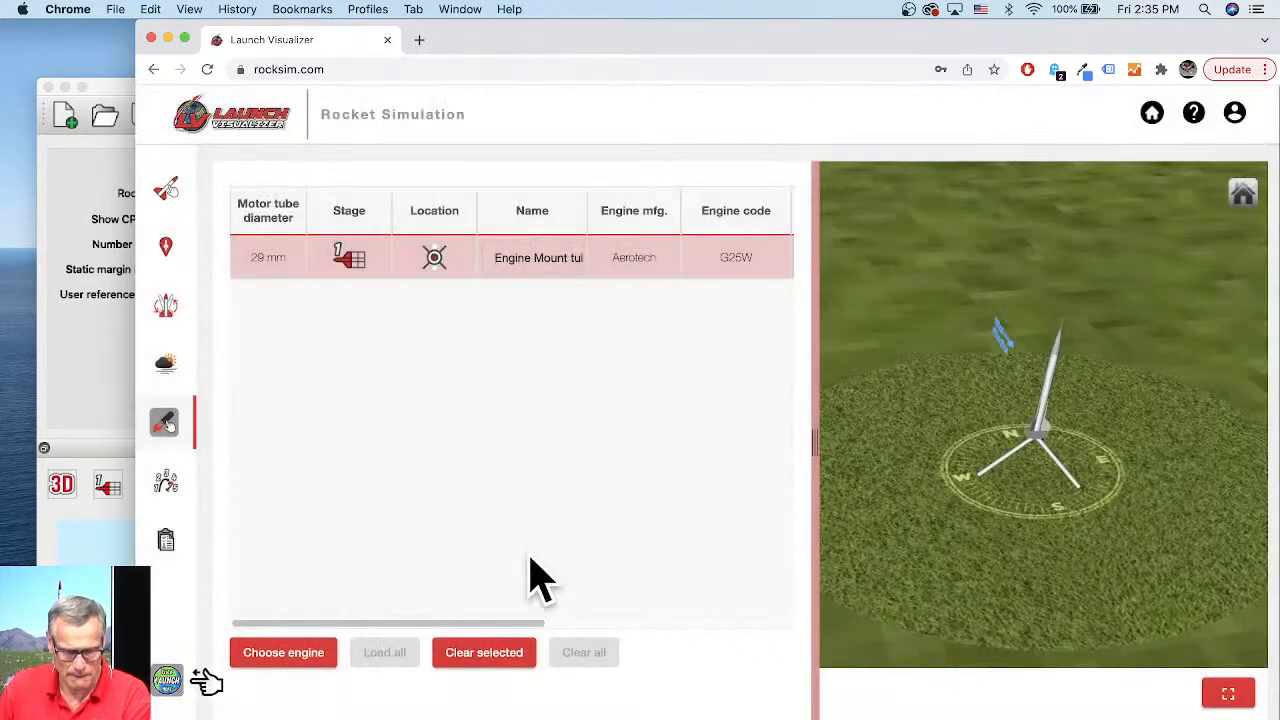
View the parachute's deployment event and run the flight simulation of the Aerobee-300-1.9 design without comments
{"action": "left_click", "coordinate": [166, 481]}
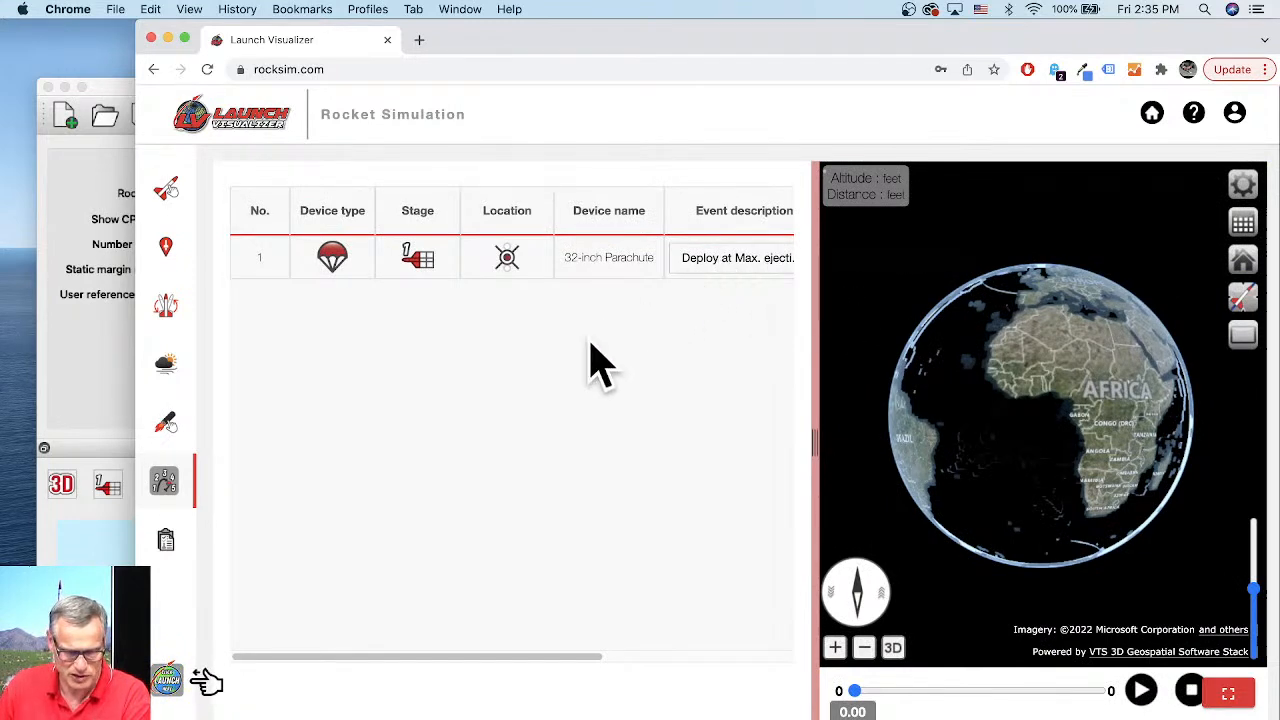
{"action": "left_click", "coordinate": [180, 698]}
{"action": "left_click", "coordinate": [245, 673]}
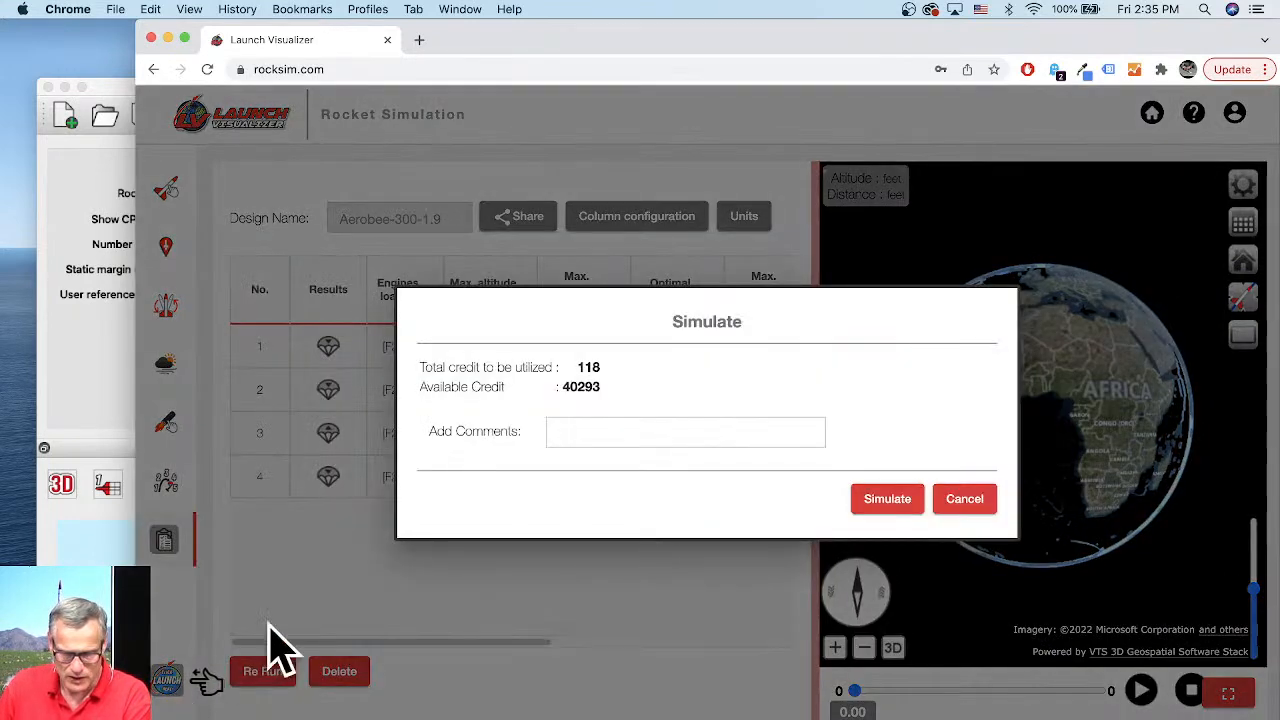
{"action": "left_click", "coordinate": [890, 500]}
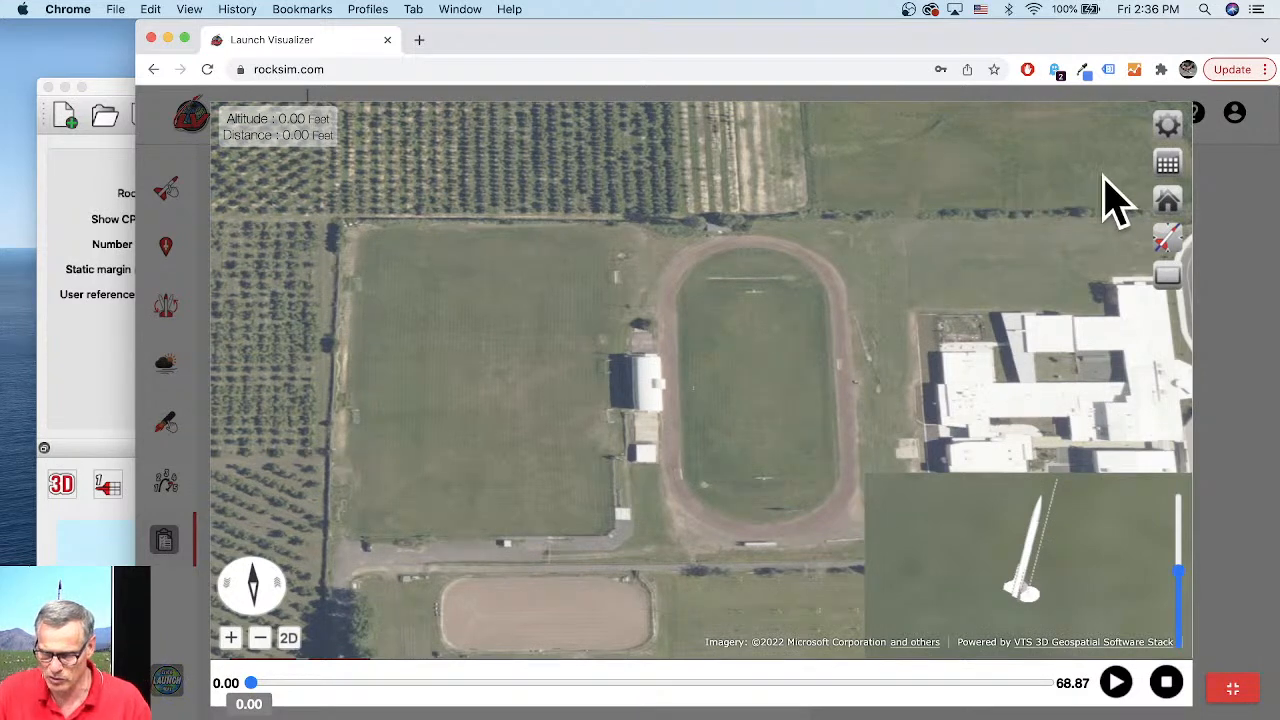
Switch the flight playback camera to the flight-path view and rotate the scene around the launch site
{"action": "left_click", "coordinate": [1169, 252]}
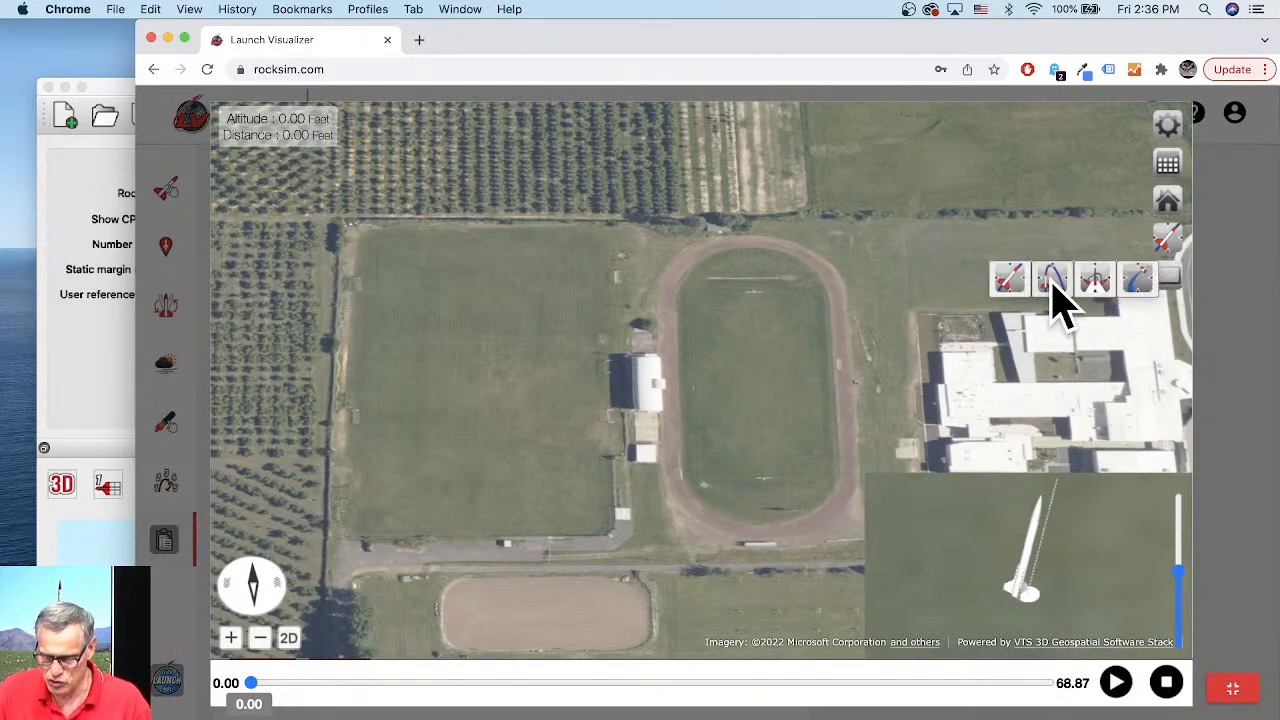
{"action": "left_click", "coordinate": [1055, 280]}
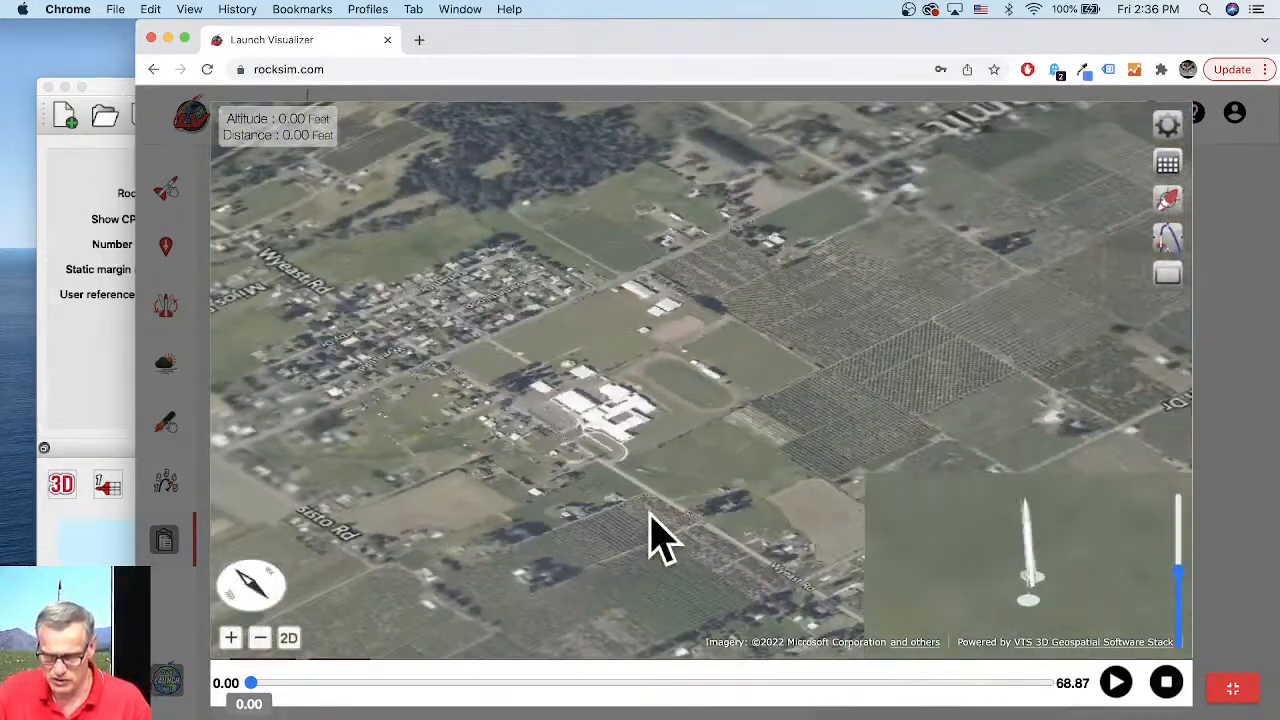
{"action": "left_click_drag", "start_coordinate": [597, 534], "coordinate": [848, 532]}
{"action": "left_click_drag", "start_coordinate": [614, 540], "coordinate": [823, 514]}
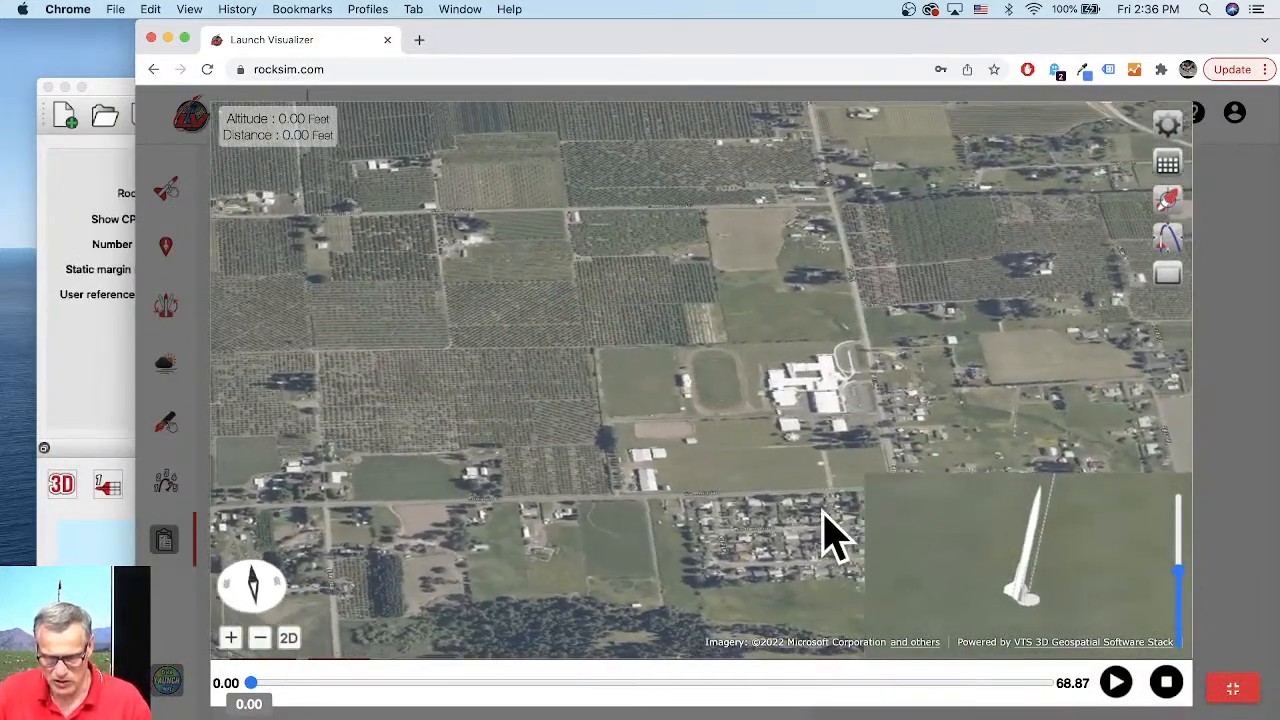
Enable Remember Camera View, Trajectory Path (Sustainer) and Extruded Flight Path in the flight profile's flight screen preferences
{"action": "left_click", "coordinate": [1172, 127]}
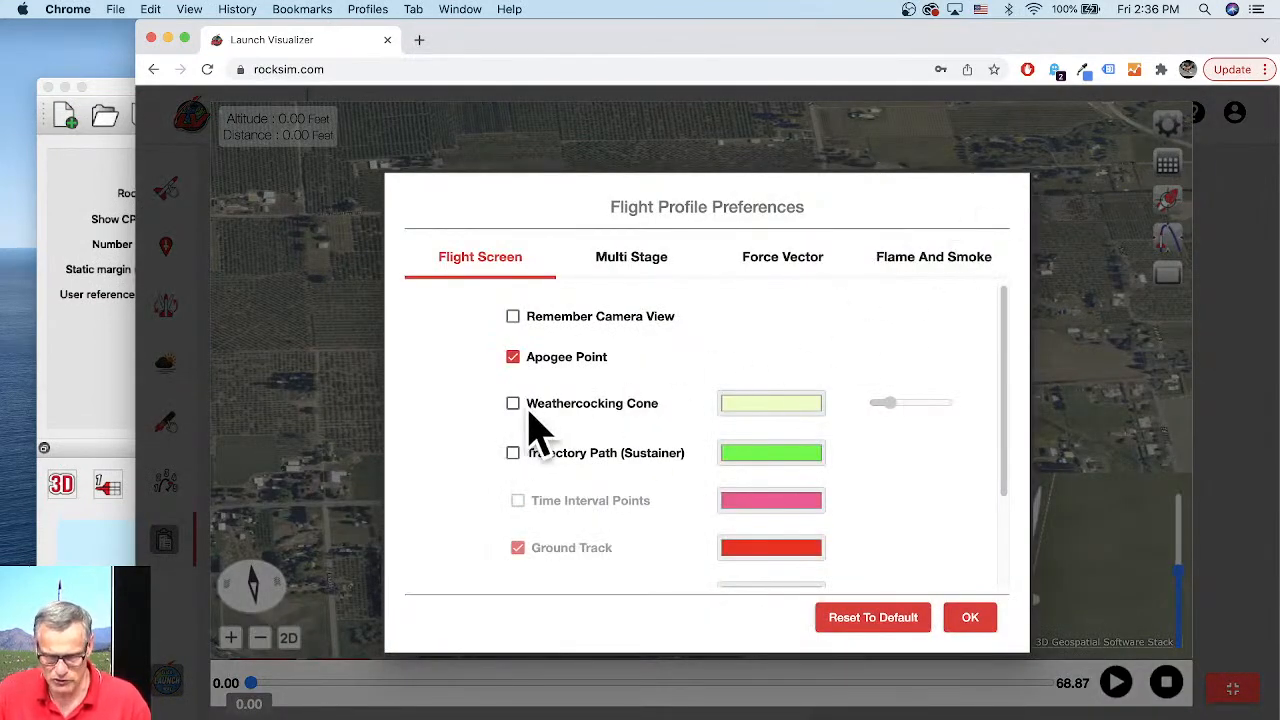
{"action": "left_click", "coordinate": [513, 317]}
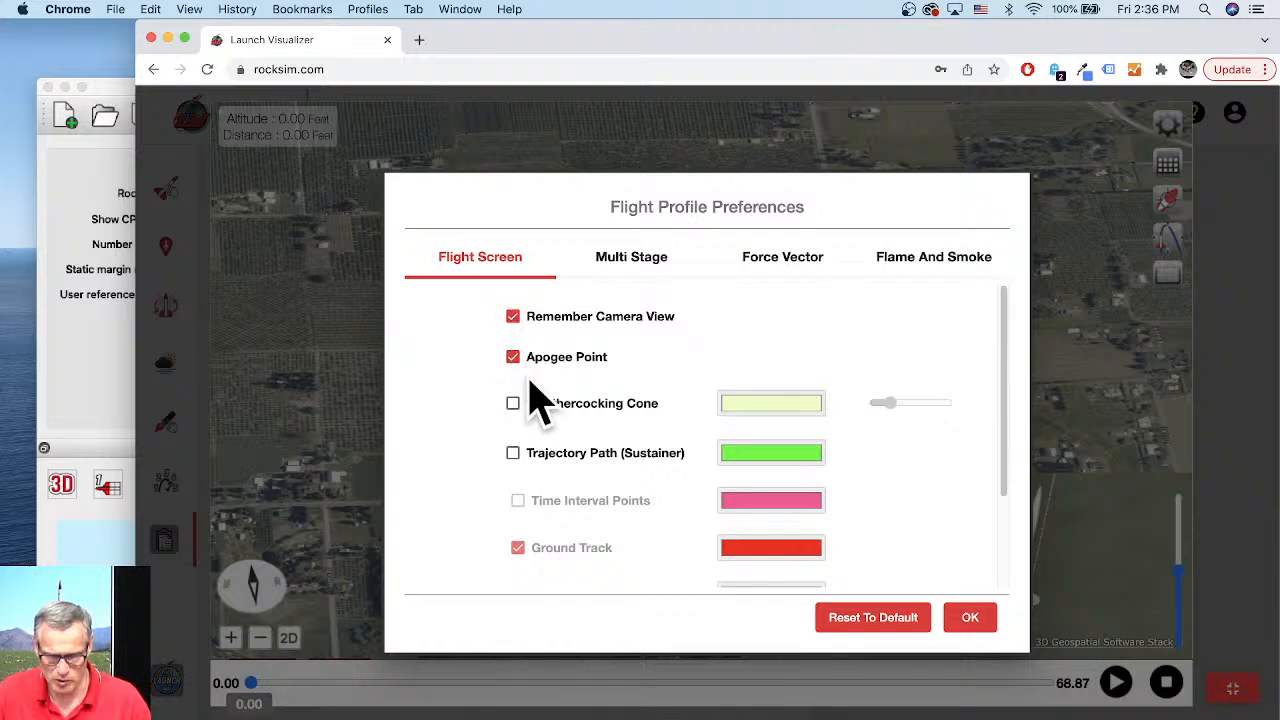
{"action": "left_click", "coordinate": [514, 453]}
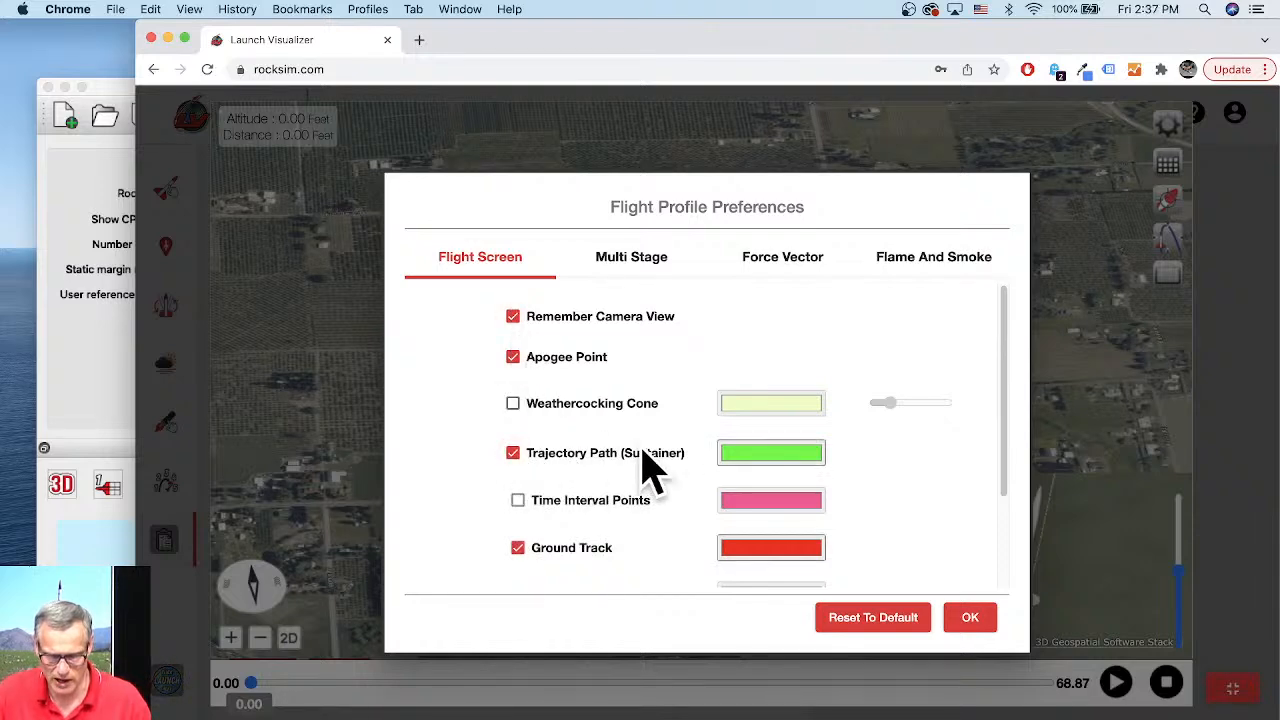
{"action": "scroll", "coordinate": [674, 475], "scroll_direction": "down", "scroll_amount": 3}
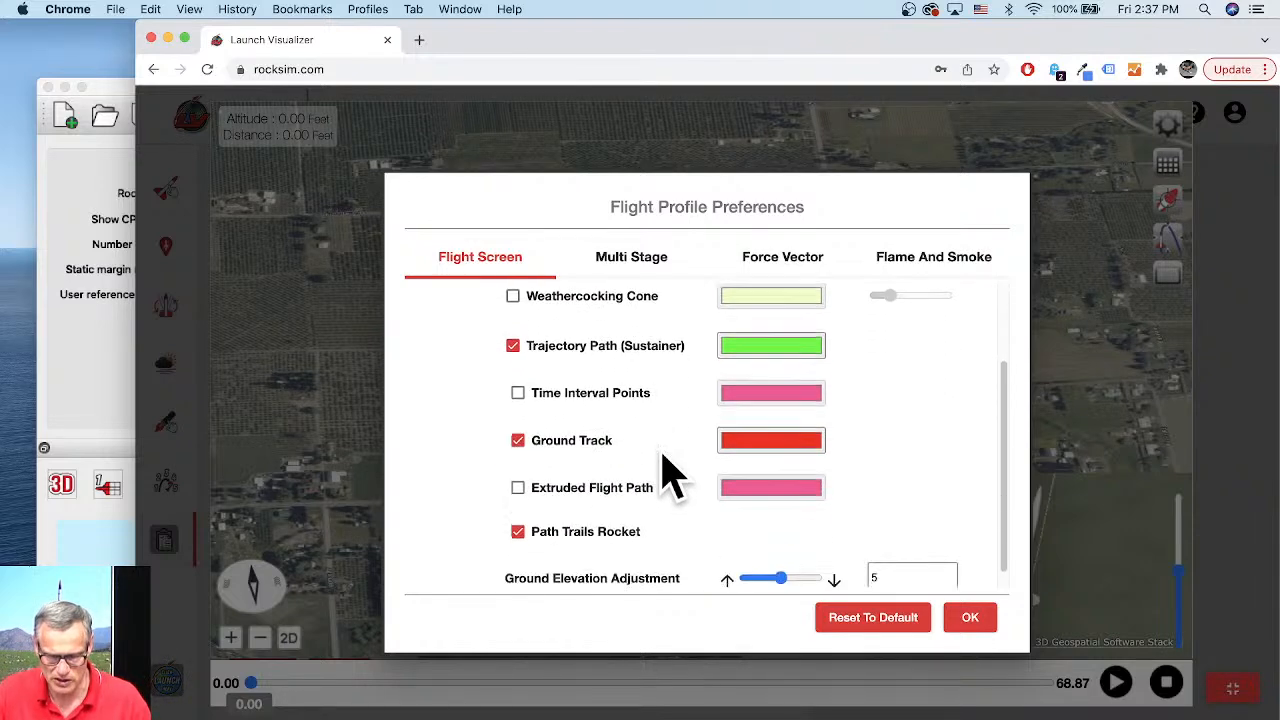
{"action": "left_click", "coordinate": [518, 489]}
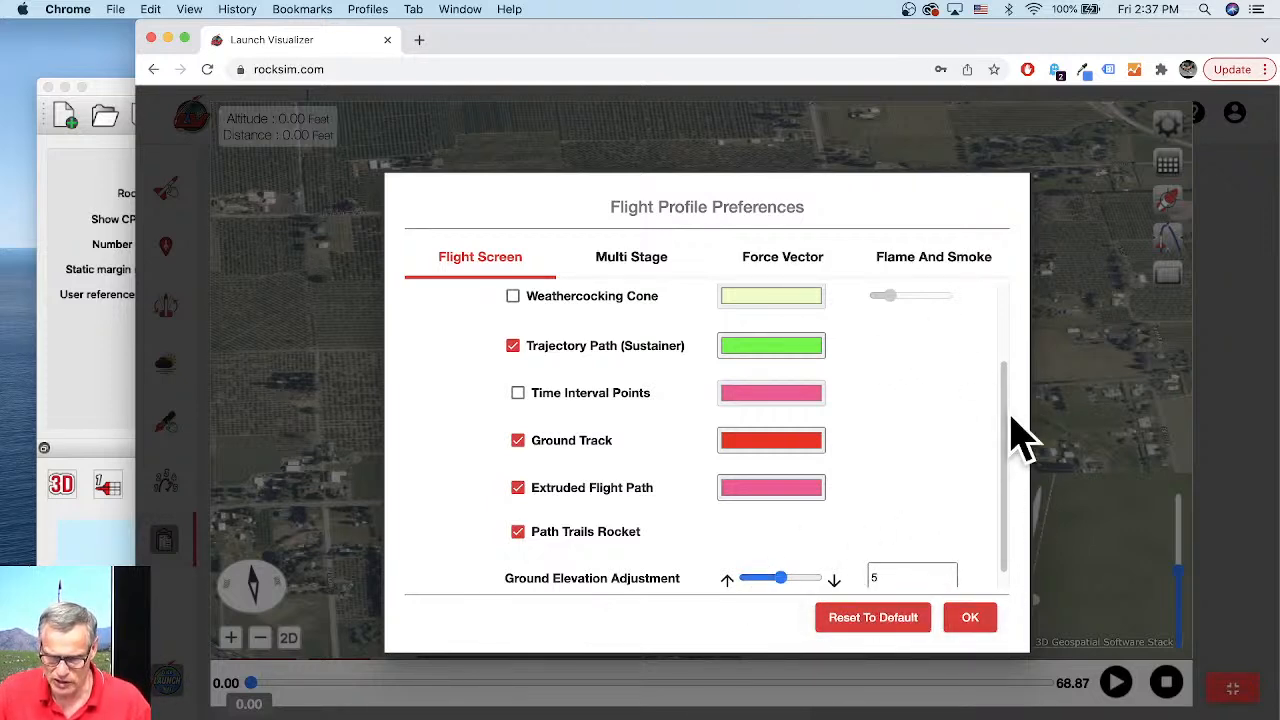
{"action": "mouse_move", "coordinate": [514, 578]}
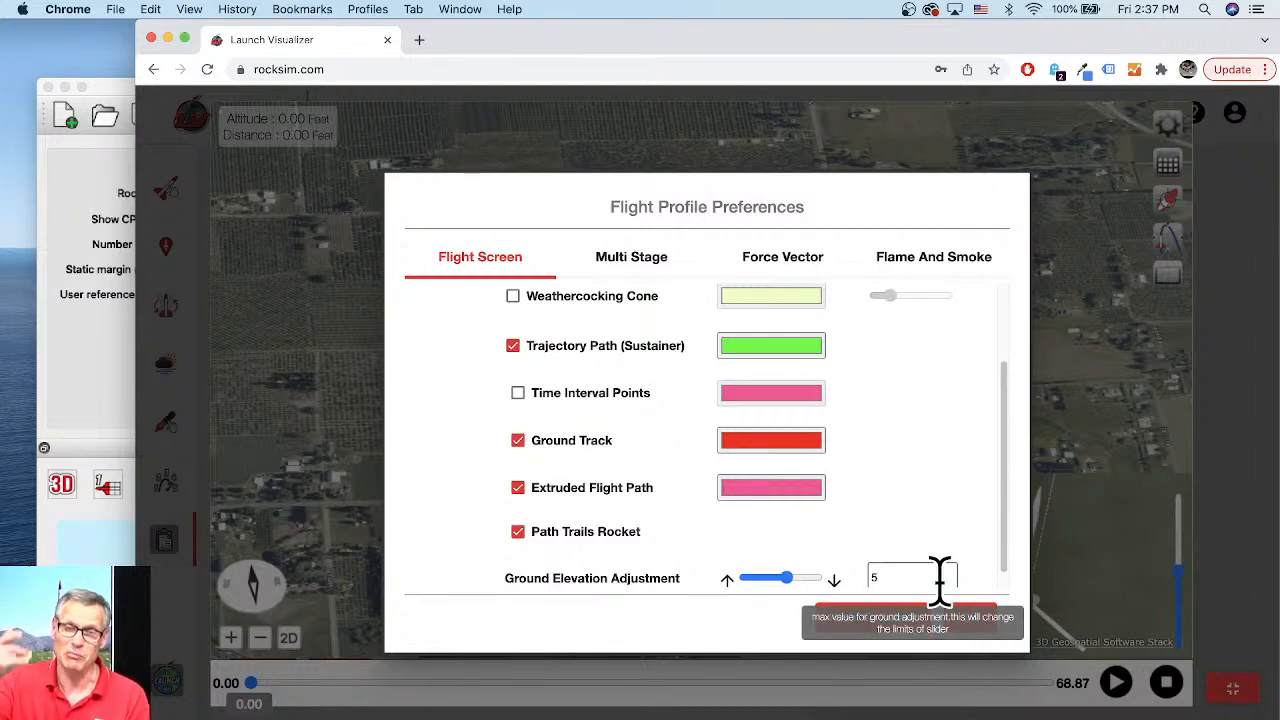
{"action": "left_click", "coordinate": [970, 618]}
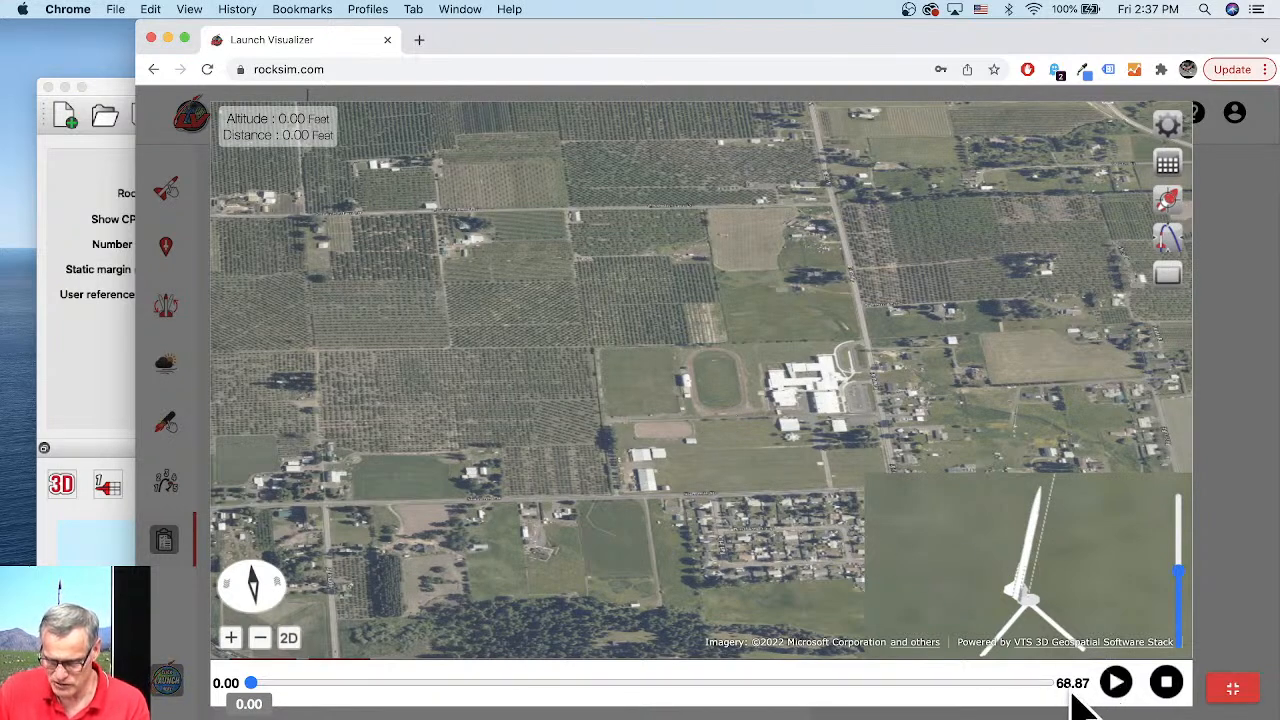
Play the G25W flight, pause it just before landing, examine the ground track and touchdown spot, and return to the results table
{"action": "left_click", "coordinate": [1116, 683]}
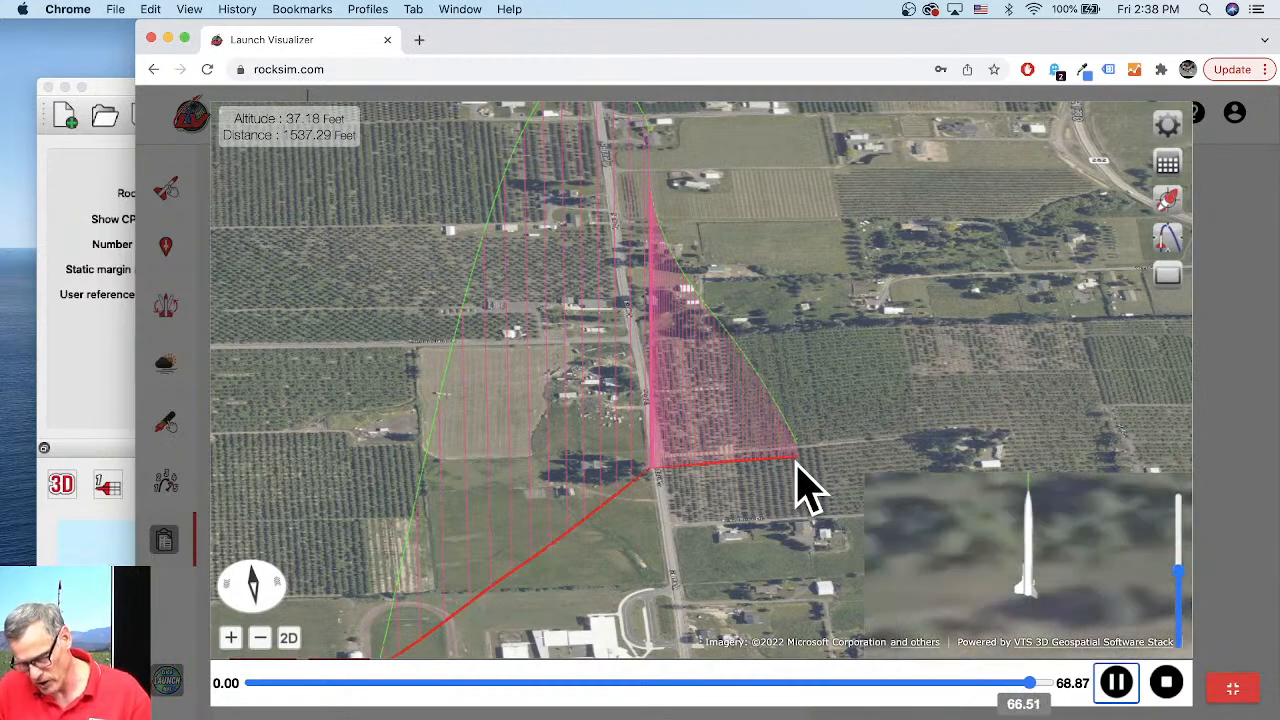
{"action": "left_click", "coordinate": [1118, 684]}
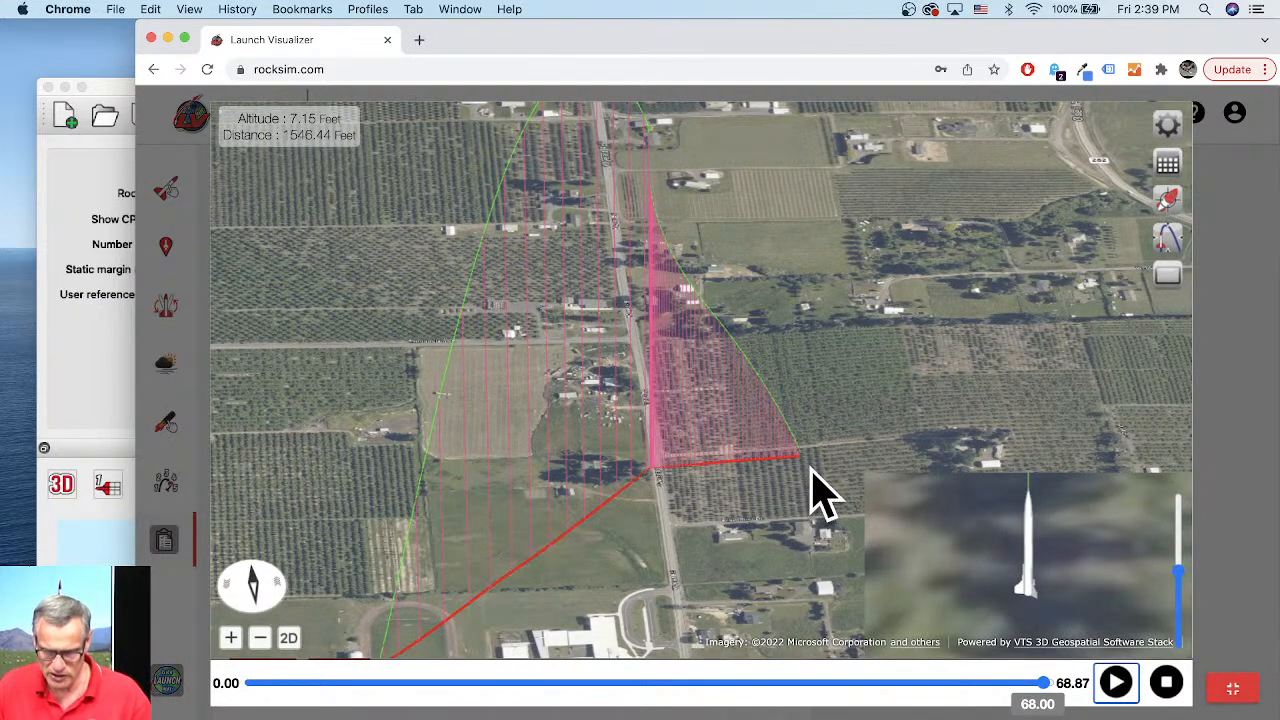
{"action": "left_click_drag", "start_coordinate": [815, 480], "coordinate": [790, 394]}
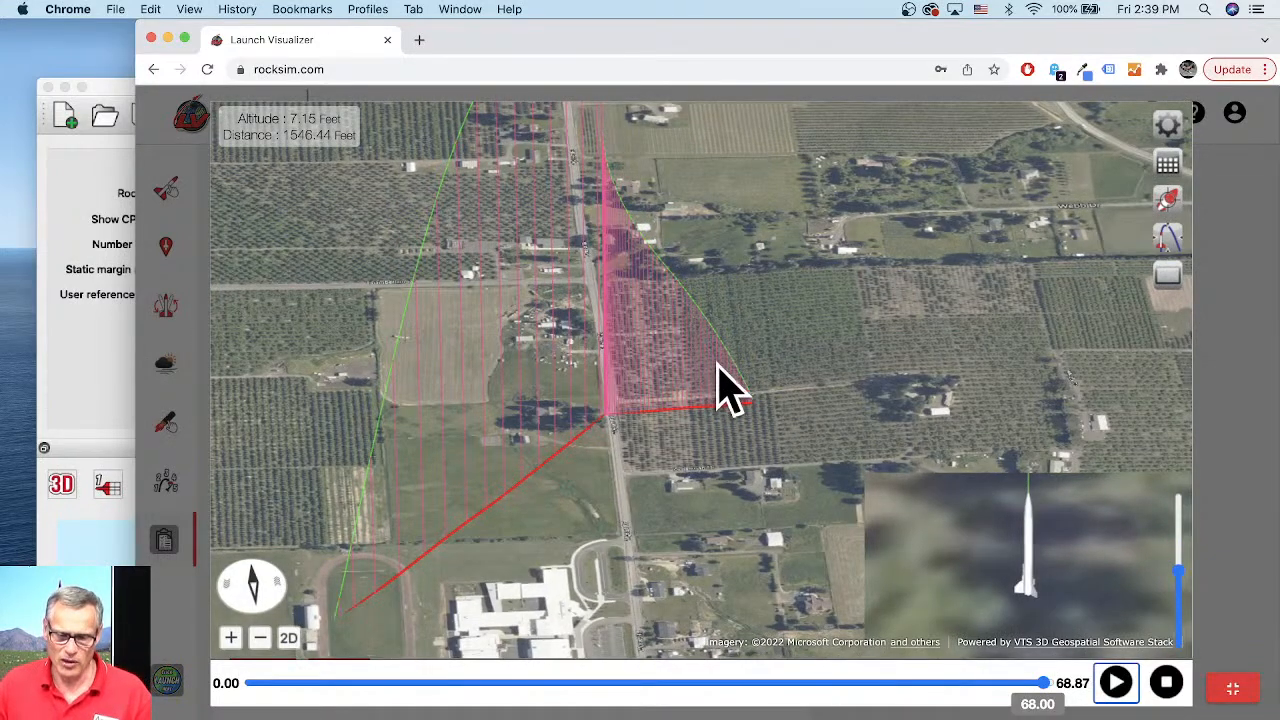
{"action": "left_click_drag", "start_coordinate": [483, 362], "coordinate": [585, 365]}
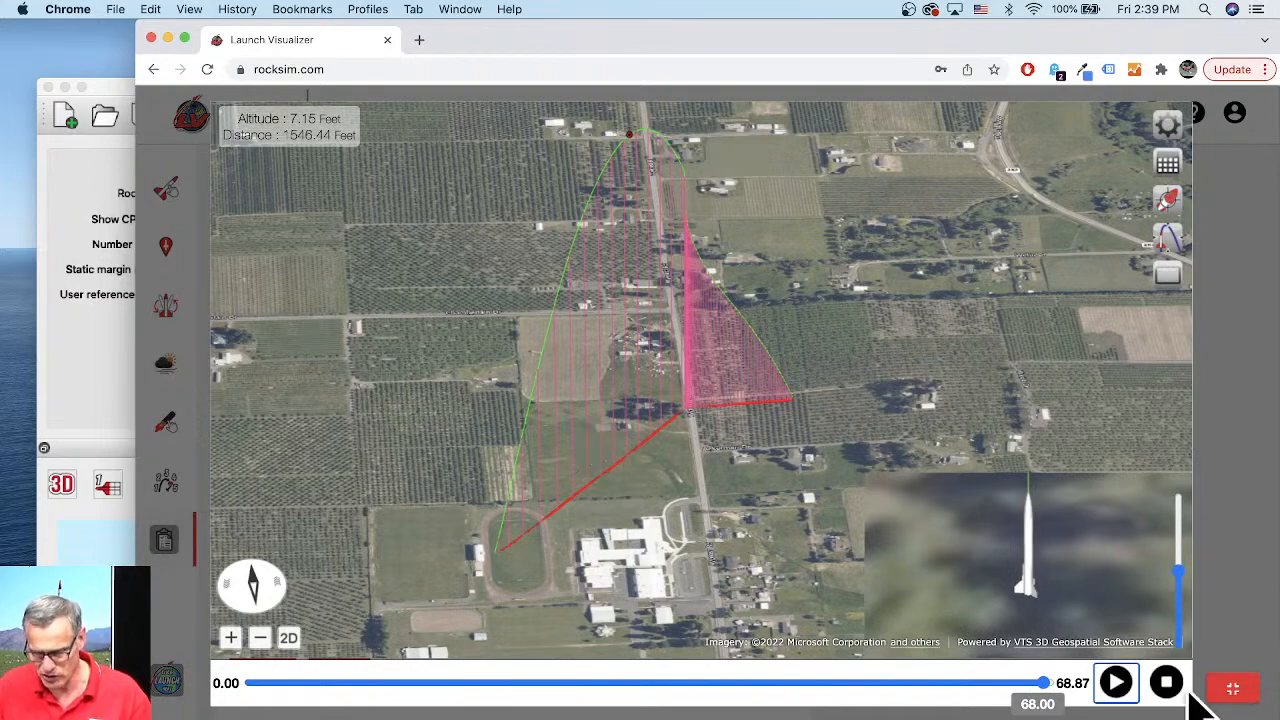
{"action": "left_click", "coordinate": [1236, 689]}
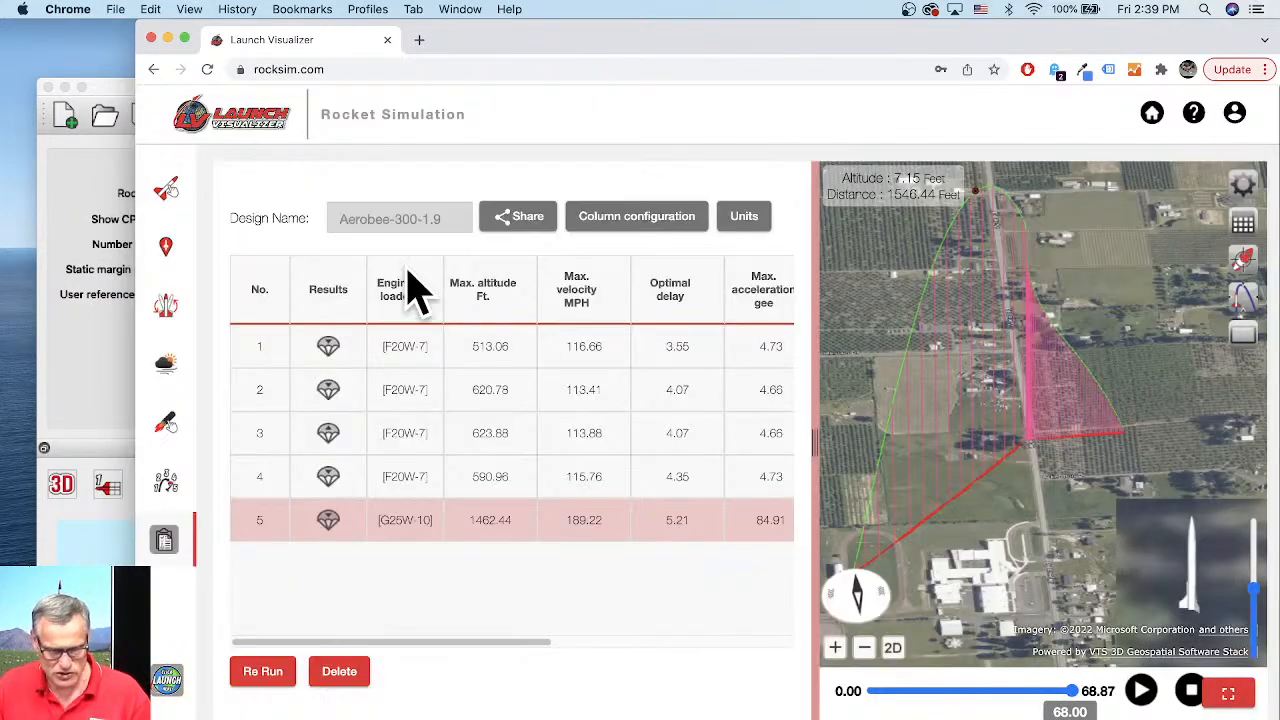
Turn the launch guide azimuth northwest to about 306 degrees and run the simulation again without comments
{"action": "left_click", "coordinate": [166, 304]}
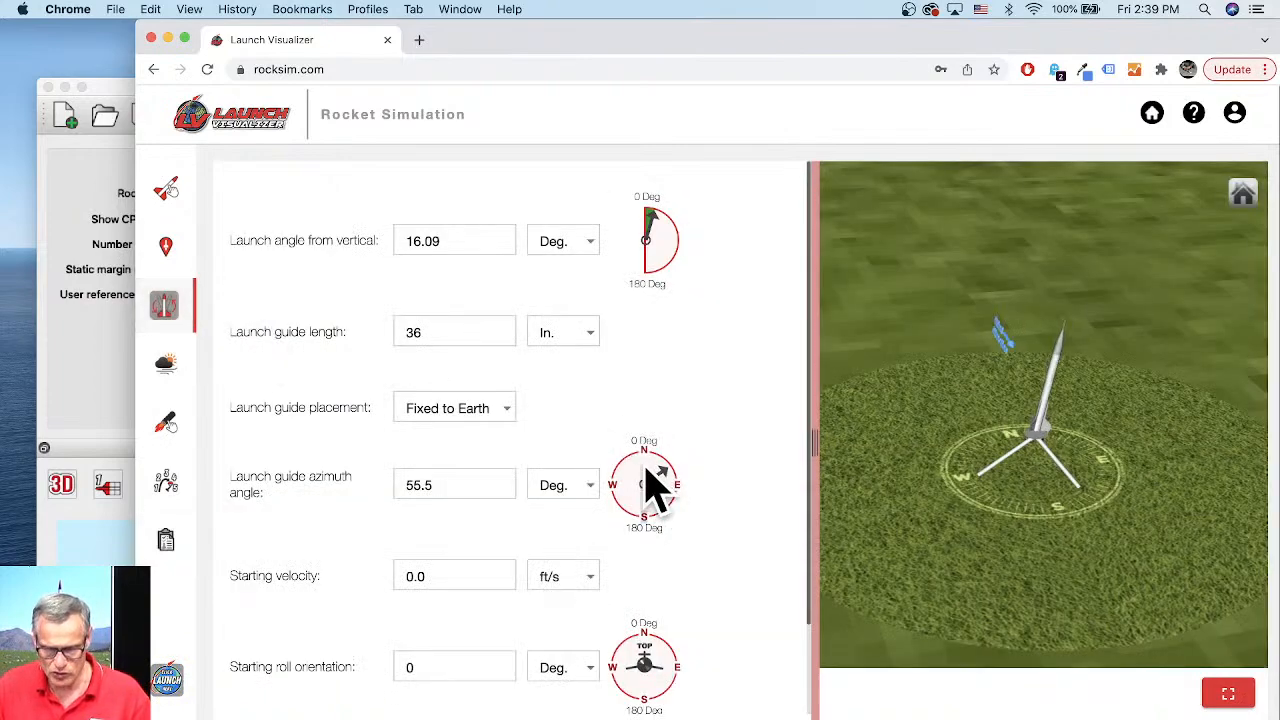
{"action": "left_click_drag", "start_coordinate": [665, 475], "coordinate": [628, 468]}
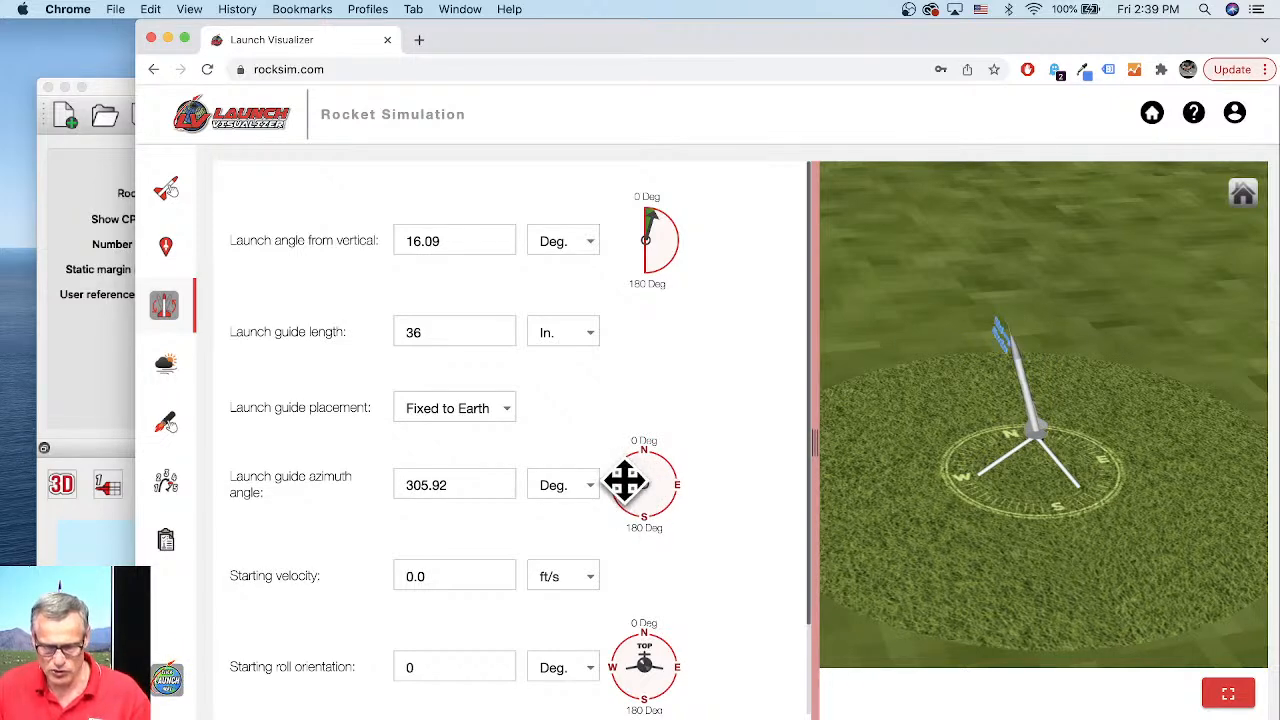
{"action": "left_click_drag", "start_coordinate": [626, 476], "coordinate": [626, 466]}
{"action": "left_click", "coordinate": [177, 688]}
{"action": "left_click", "coordinate": [889, 503]}
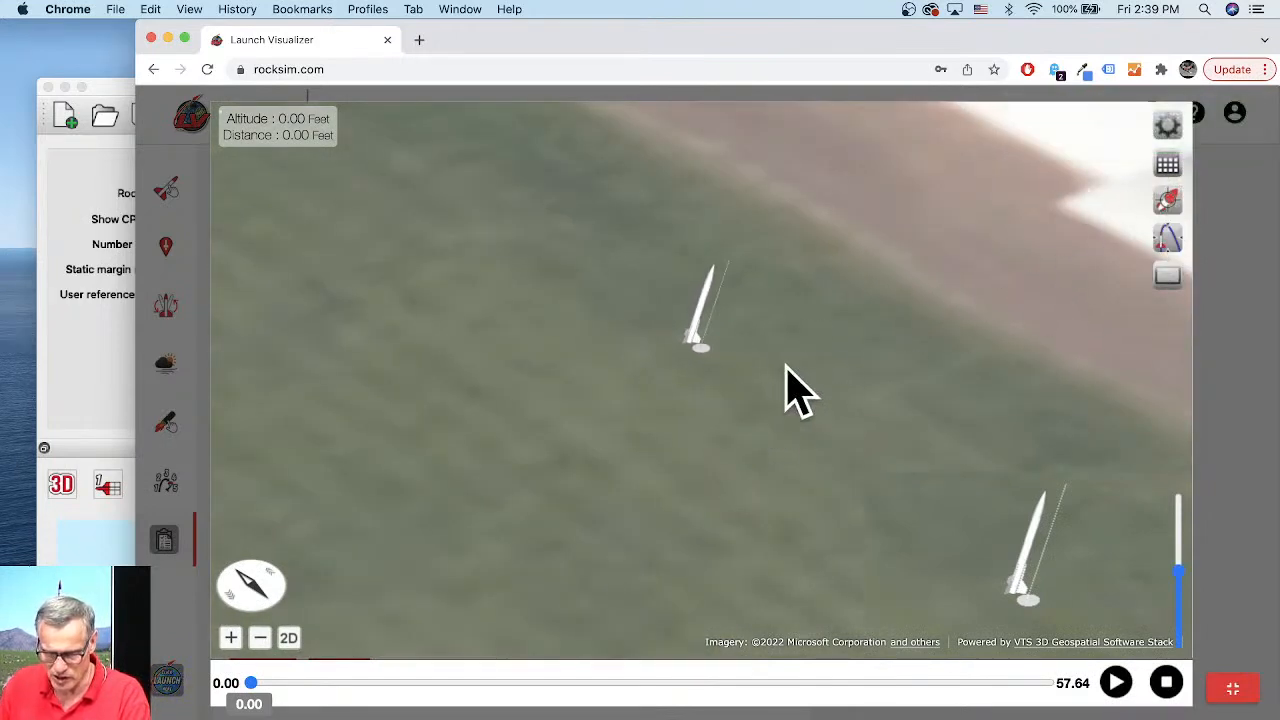
Orient the flight scene to north and frame the orchards and roads surrounding the school launch field
{"action": "left_click", "coordinate": [260, 594]}
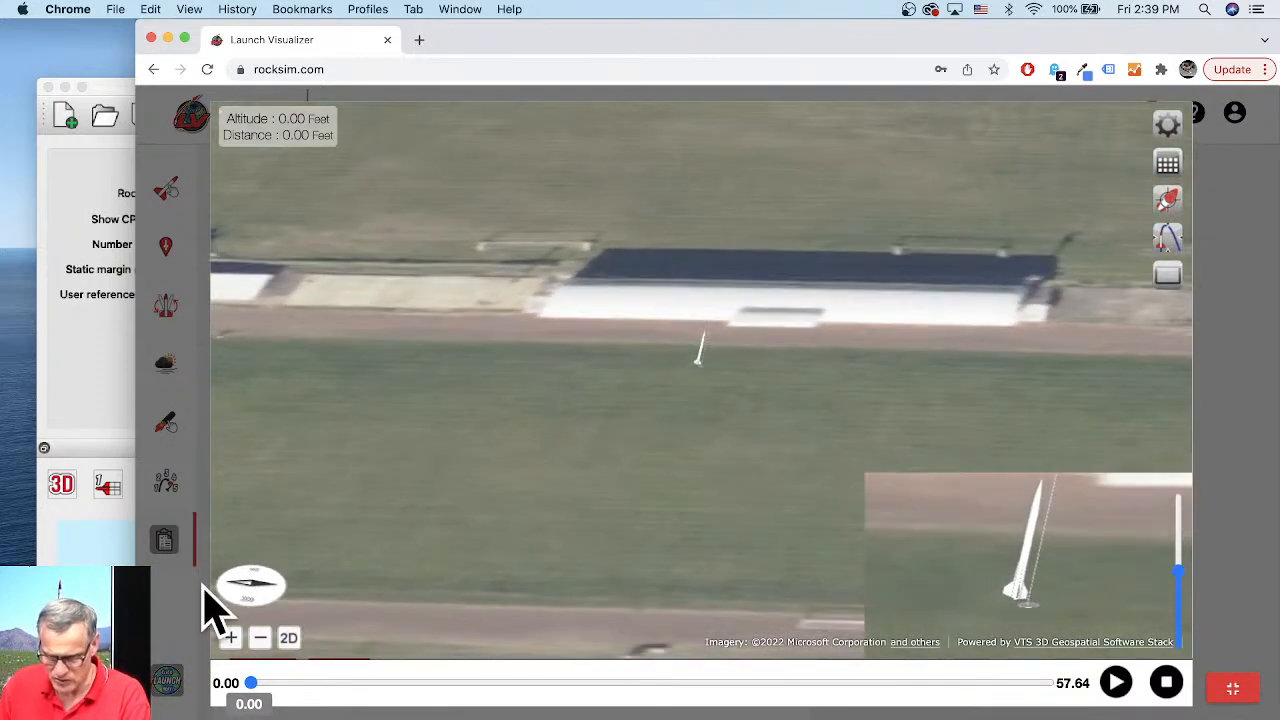
{"action": "left_click_drag", "start_coordinate": [260, 595], "coordinate": [429, 647]}
{"action": "scroll", "coordinate": [700, 420], "scroll_direction": "down", "scroll_amount": 5}
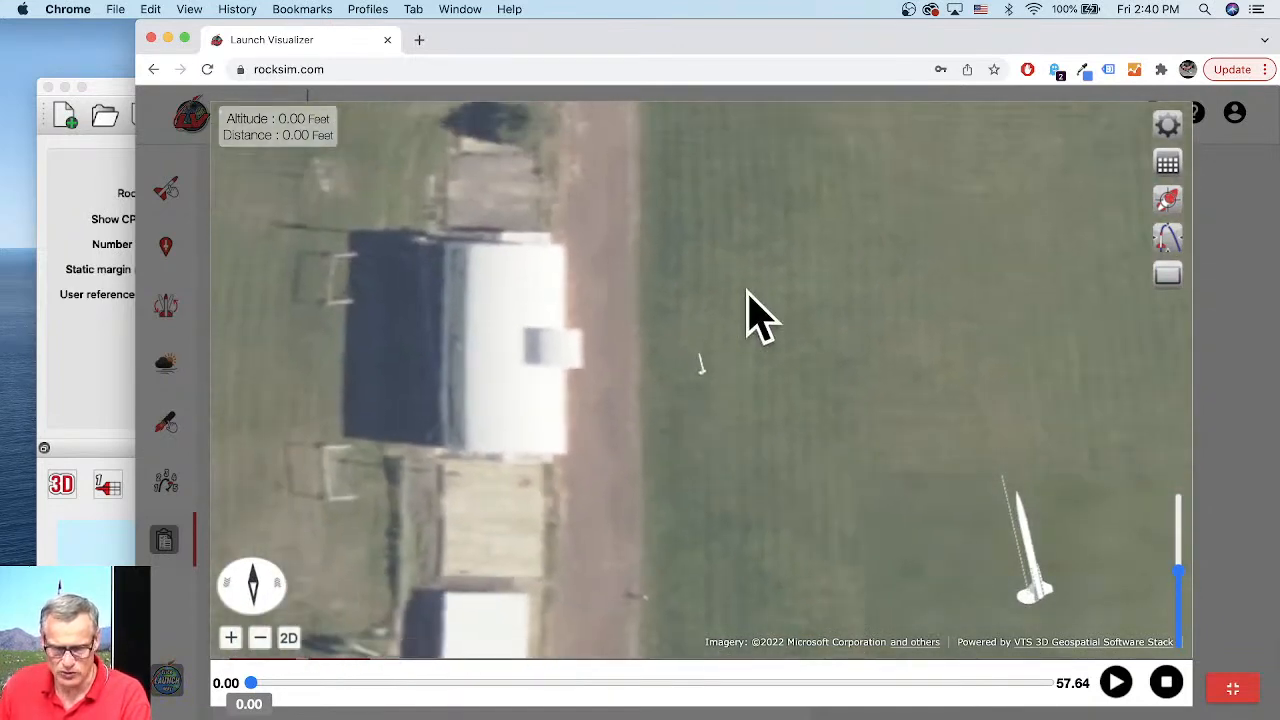
{"action": "scroll", "coordinate": [800, 282], "scroll_direction": "down", "scroll_amount": 10}
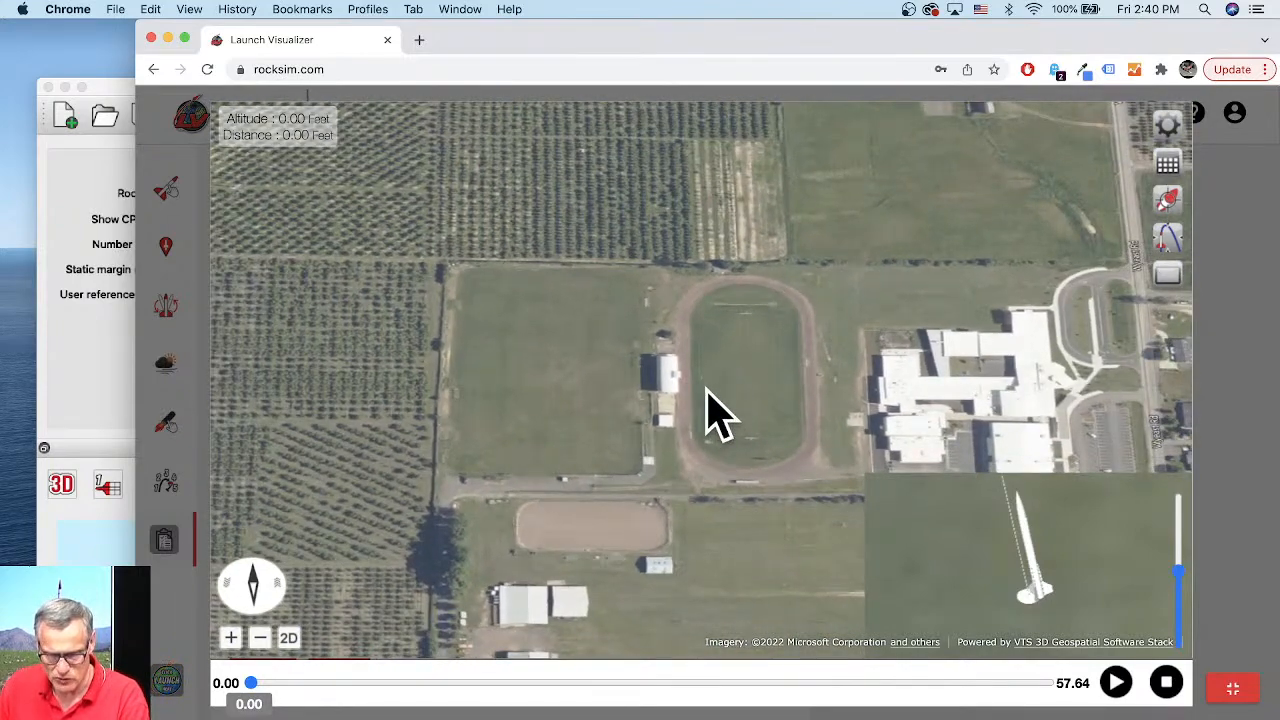
{"action": "scroll", "coordinate": [737, 357], "scroll_direction": "down", "scroll_amount": 6}
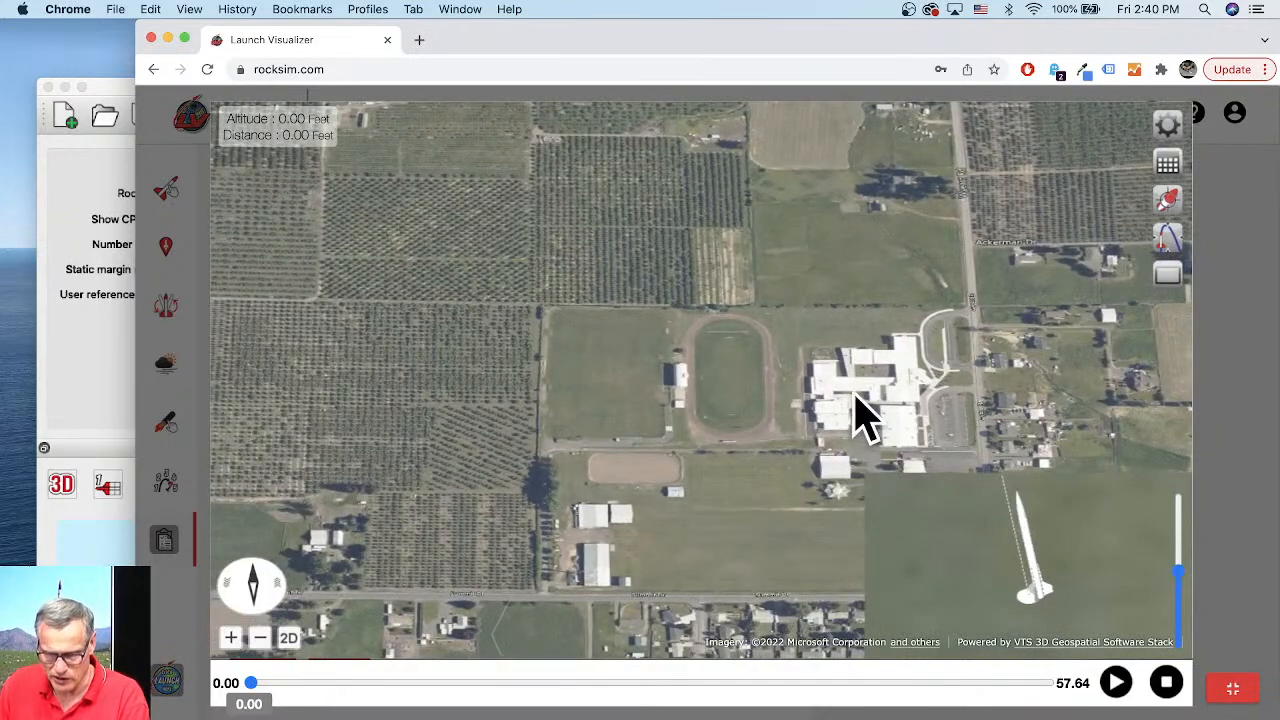
{"action": "scroll", "coordinate": [785, 328], "scroll_direction": "down", "scroll_amount": 2}
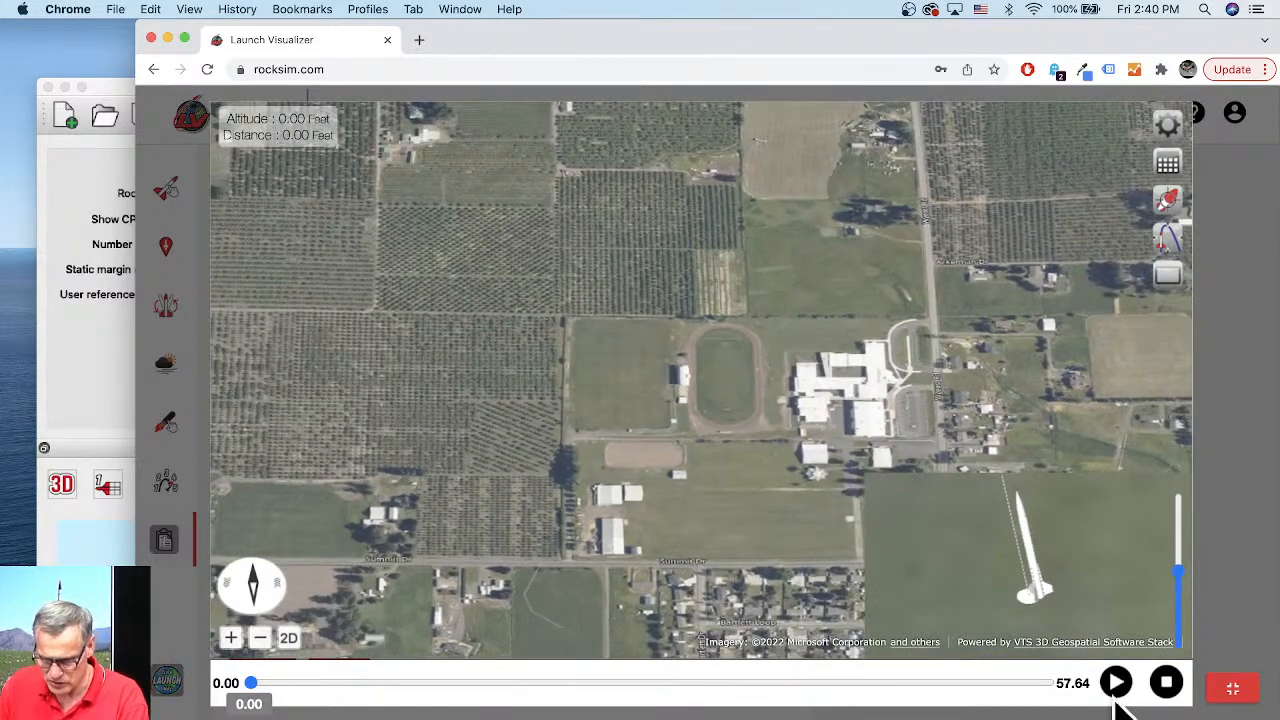
Play the northwest flight through to its end, examine the extruded path and landing spot, and return to the results table
{"action": "left_click", "coordinate": [1116, 684]}
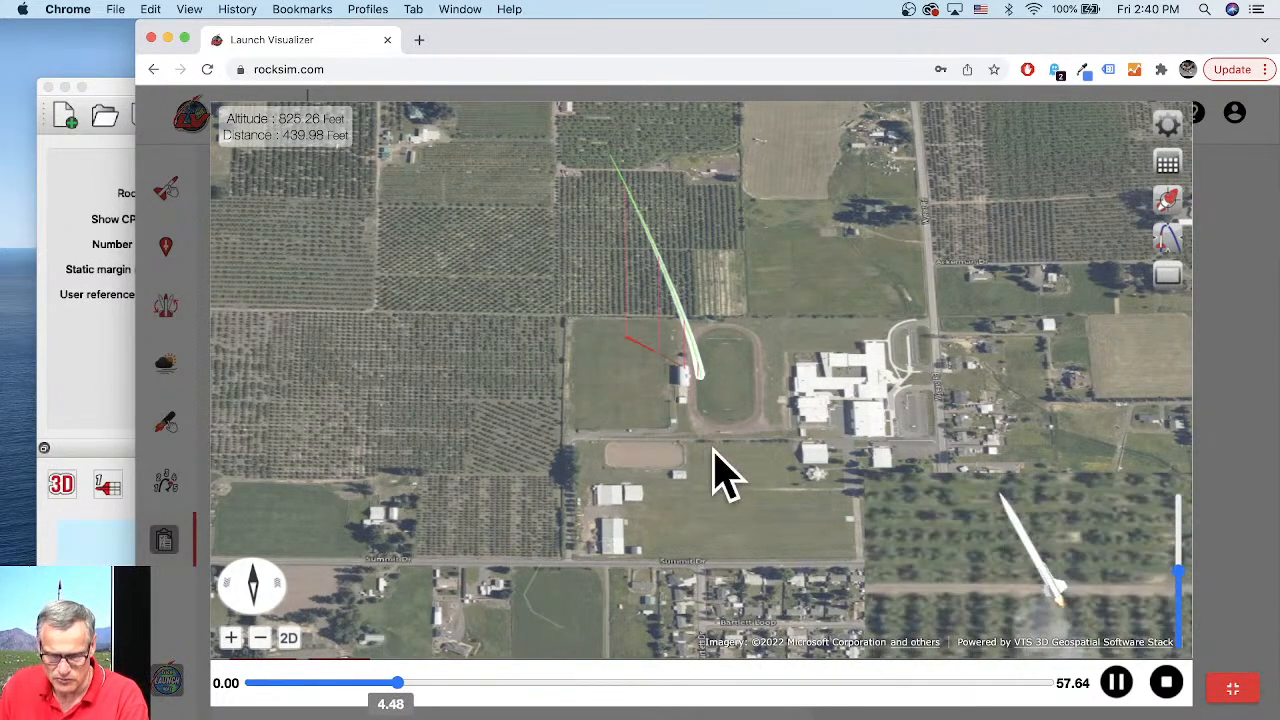
{"action": "scroll", "coordinate": [714, 476], "scroll_direction": "down", "scroll_amount": 2}
{"action": "scroll", "coordinate": [714, 490], "scroll_direction": "down", "scroll_amount": 3}
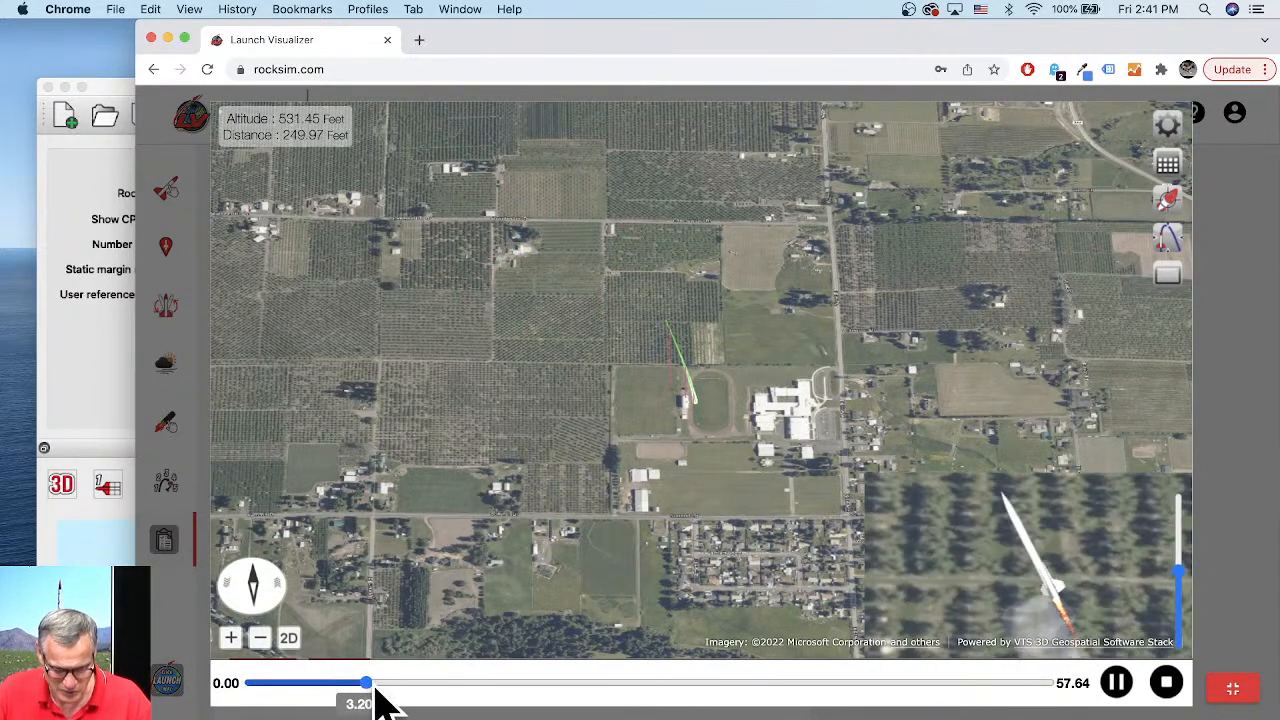
{"action": "left_click", "coordinate": [1116, 682]}
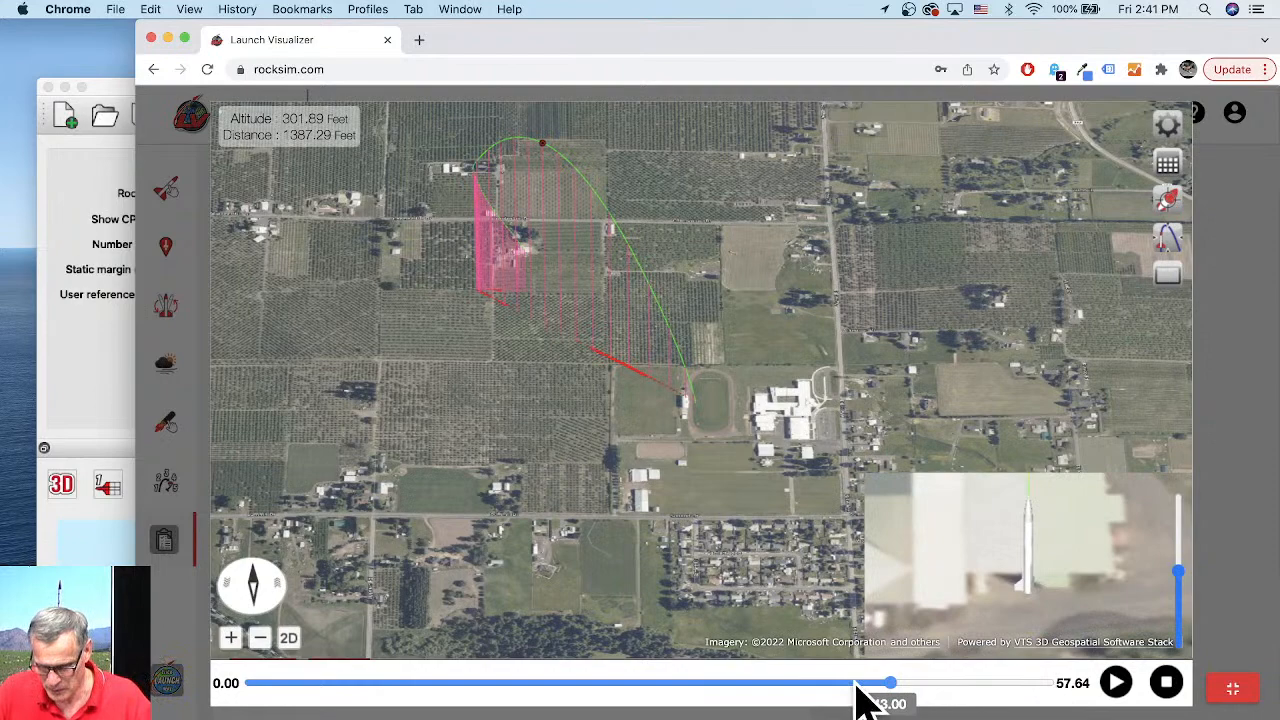
{"action": "left_click", "coordinate": [1046, 683]}
{"action": "left_click_drag", "start_coordinate": [692, 466], "coordinate": [670, 395]}
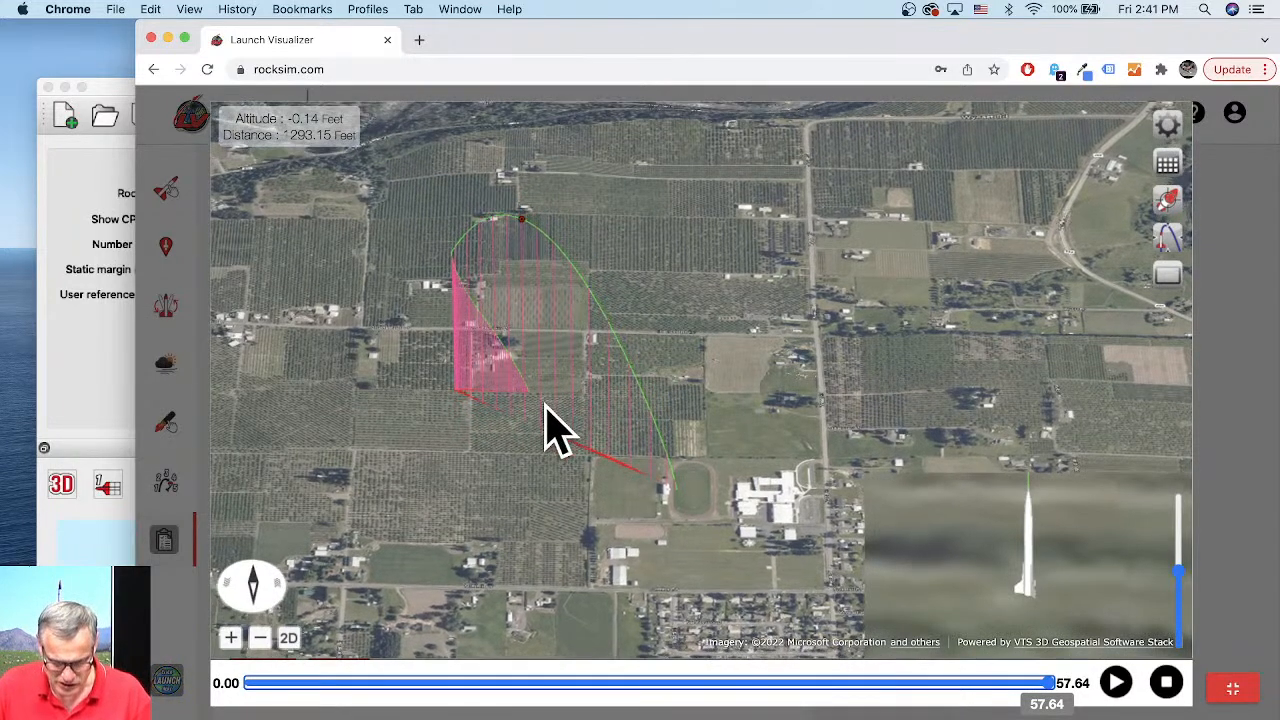
{"action": "scroll", "coordinate": [548, 425], "scroll_direction": "up", "scroll_amount": 5}
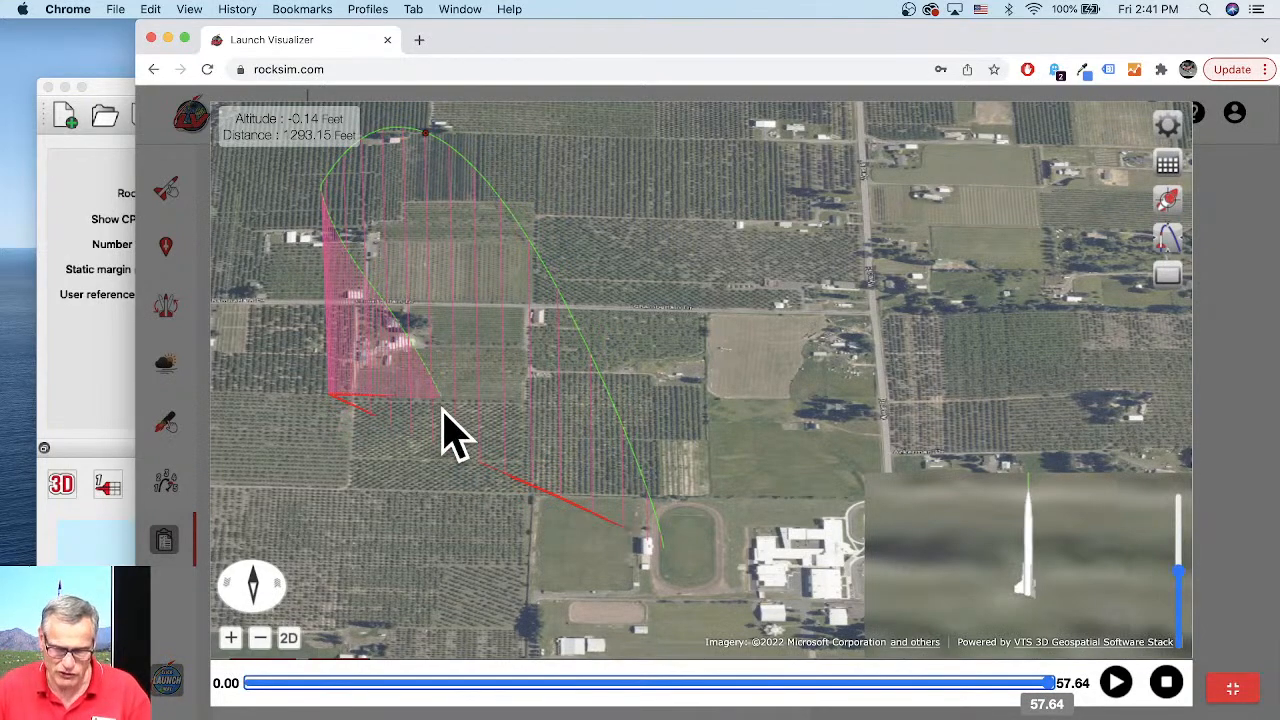
{"action": "left_click", "coordinate": [1240, 688]}
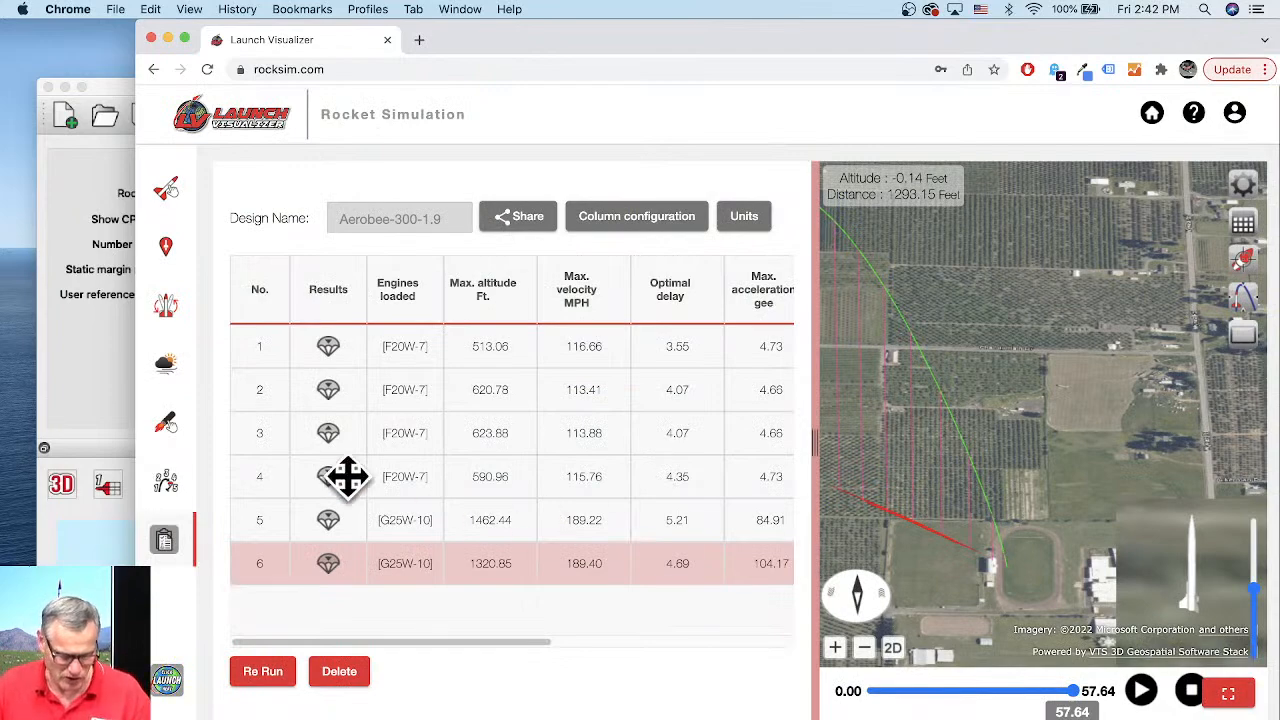
Reopen the variable direction wind table and set the wind direction at 1200 ft to 0 degrees
{"action": "left_click", "coordinate": [166, 364]}
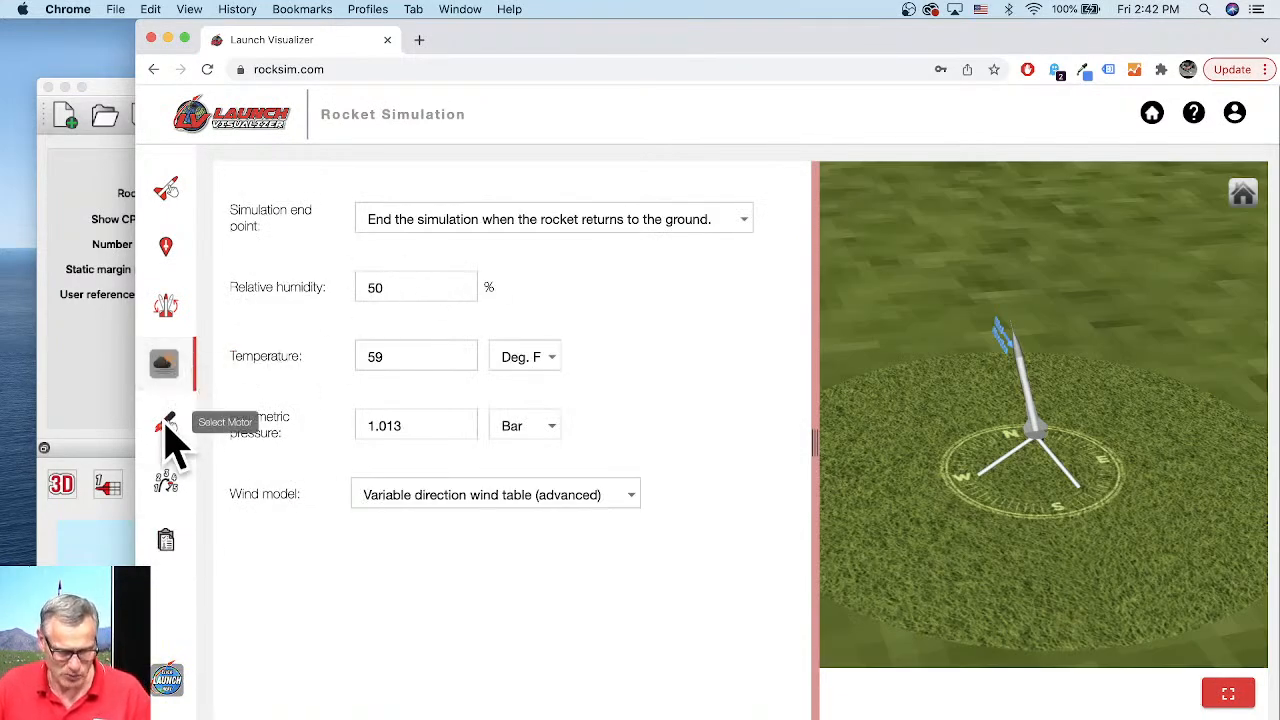
{"action": "left_click", "coordinate": [538, 497]}
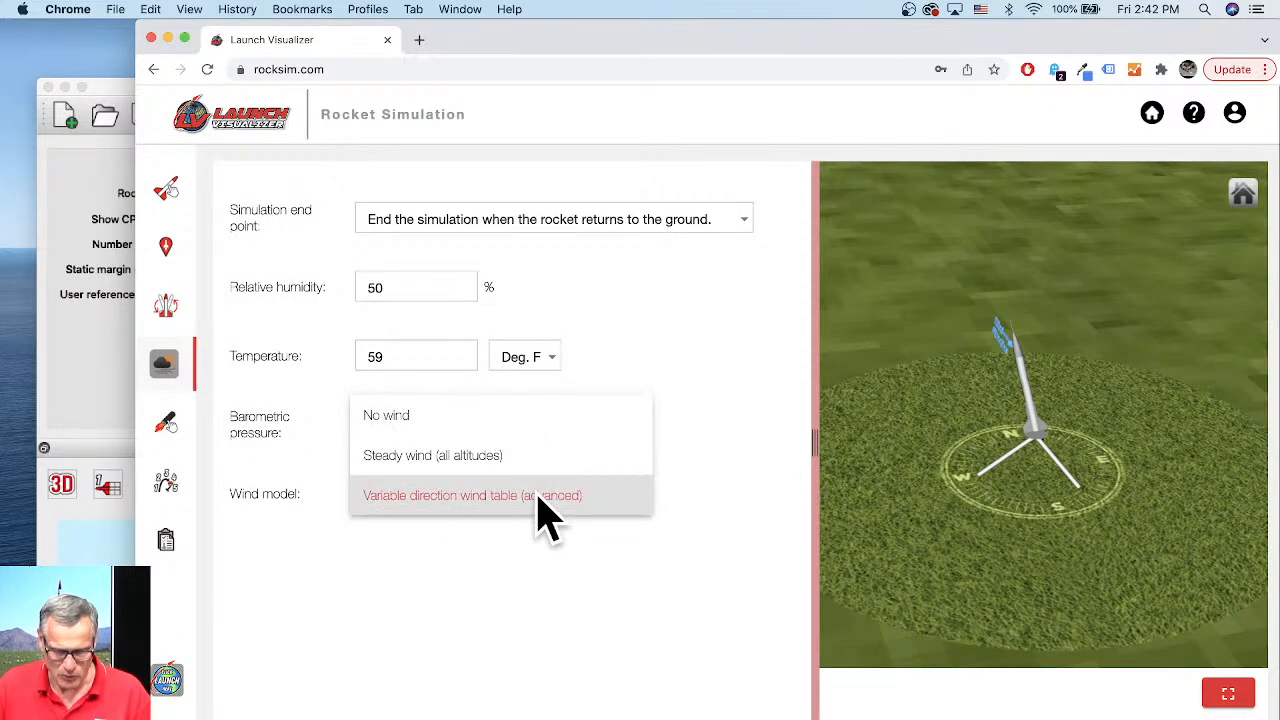
{"action": "left_click", "coordinate": [530, 496]}
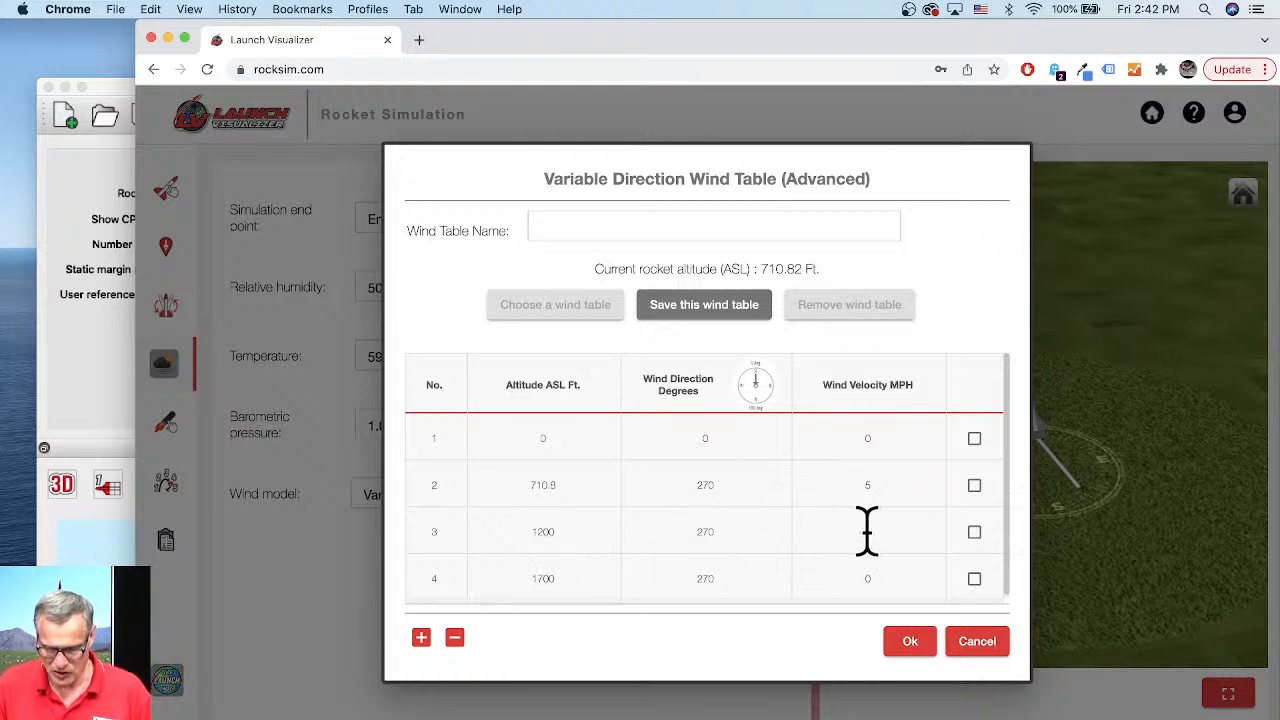
{"action": "left_click", "coordinate": [974, 532]}
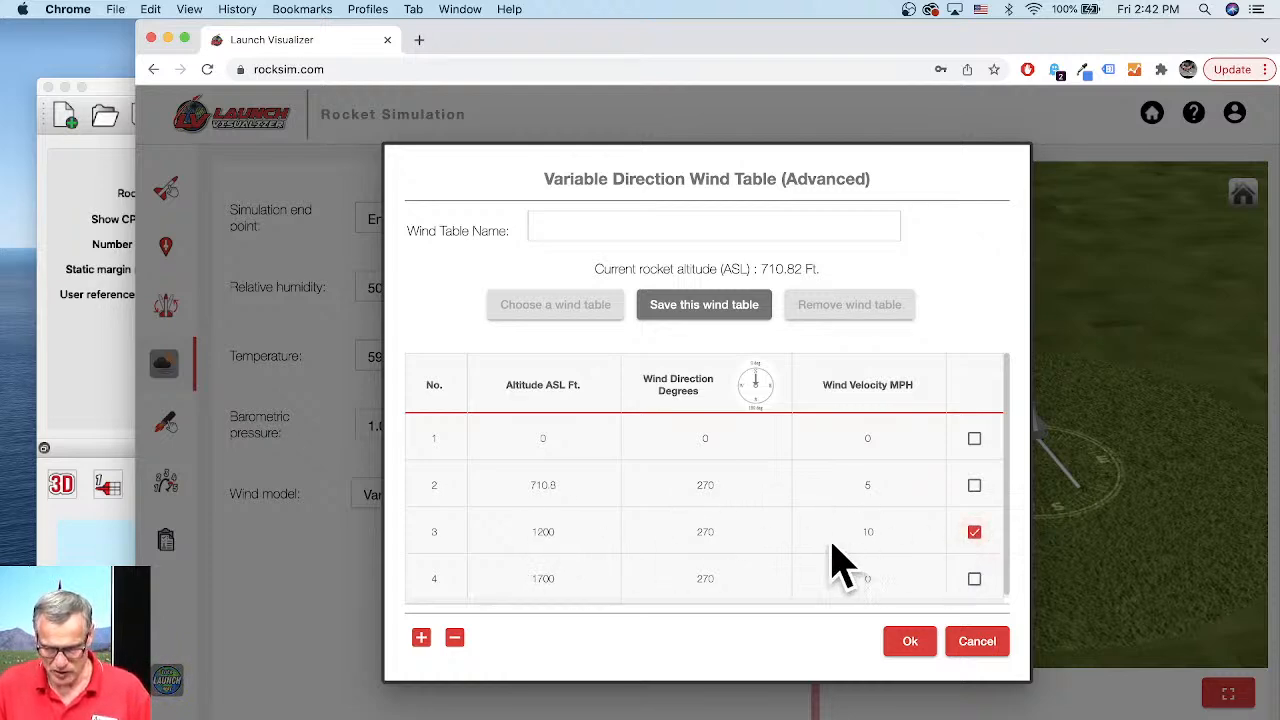
{"action": "left_click", "coordinate": [872, 535]}
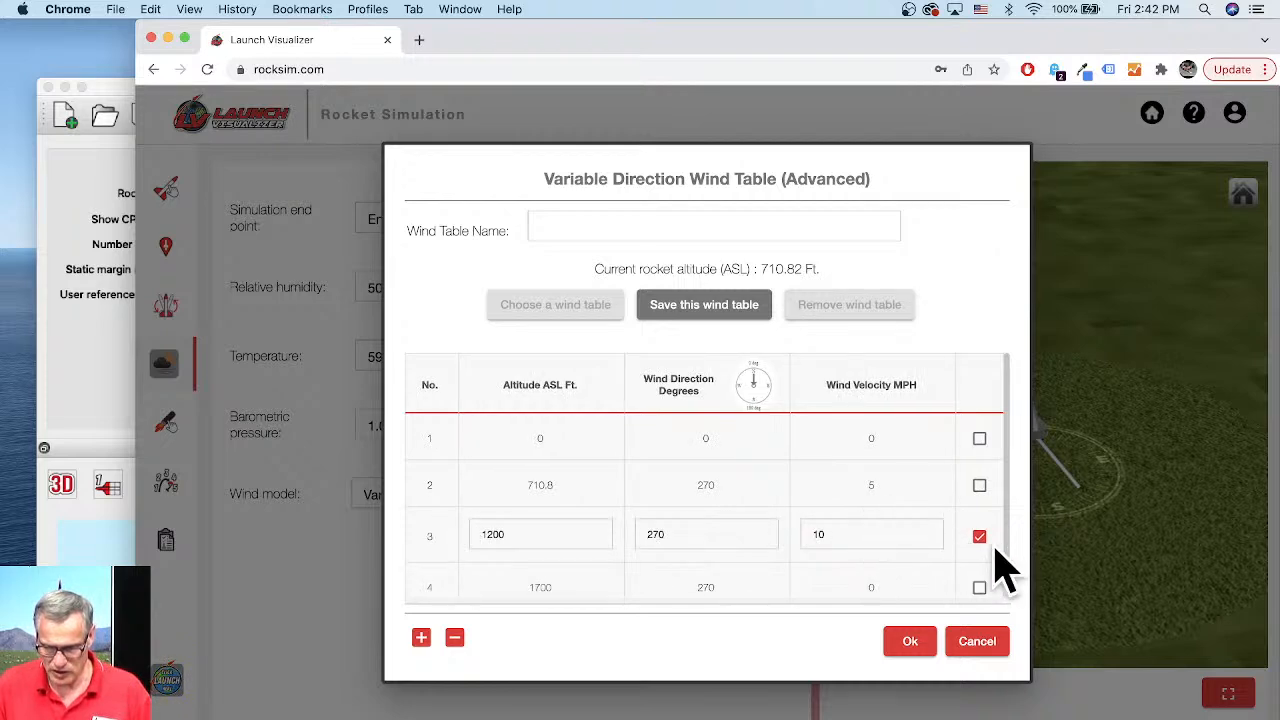
{"action": "double_click", "coordinate": [645, 539]}
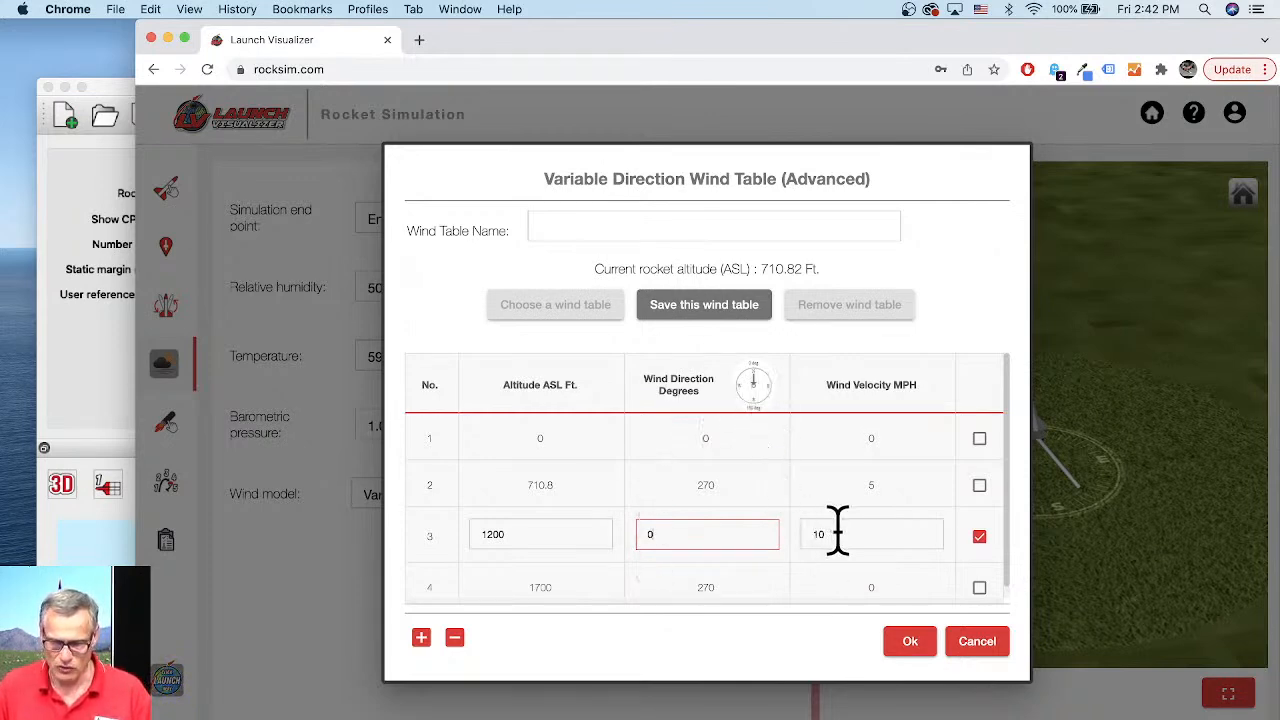
{"action": "left_click", "coordinate": [712, 587]}
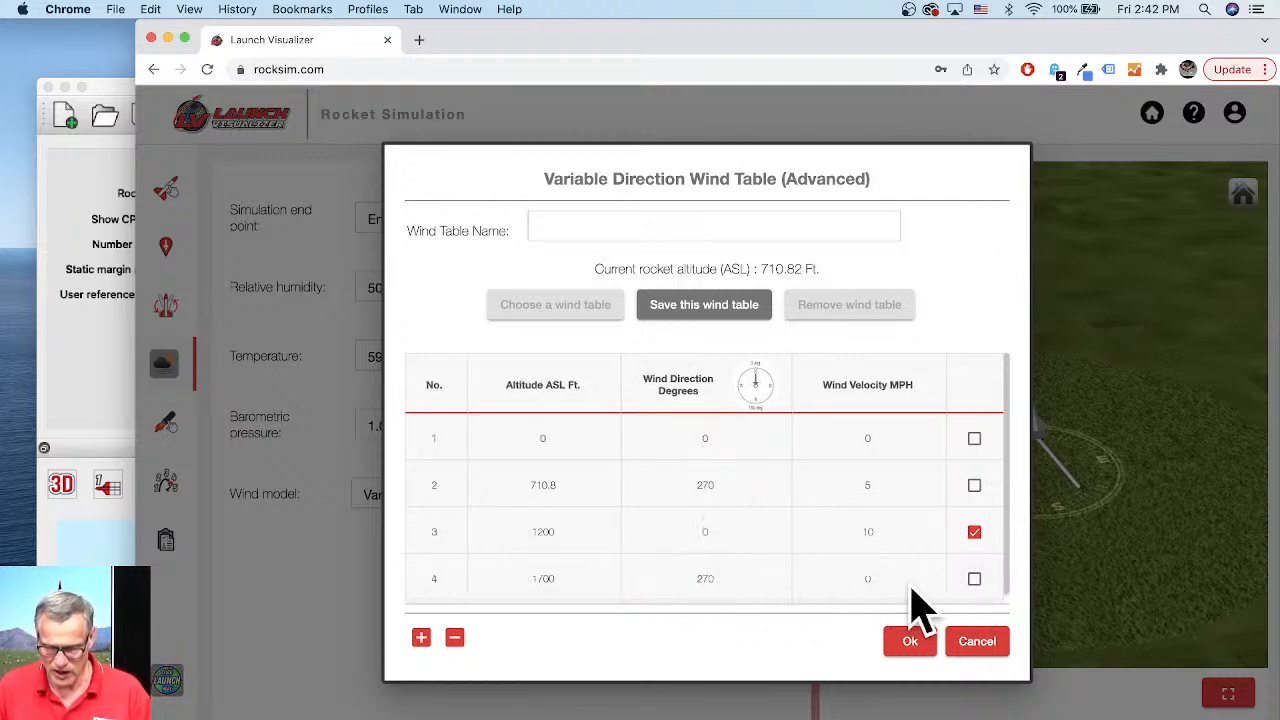
Set the 1700 ft wind layer to 90 degrees and 20 MPH, and accept the variable direction wind table
{"action": "left_click", "coordinate": [974, 579]}
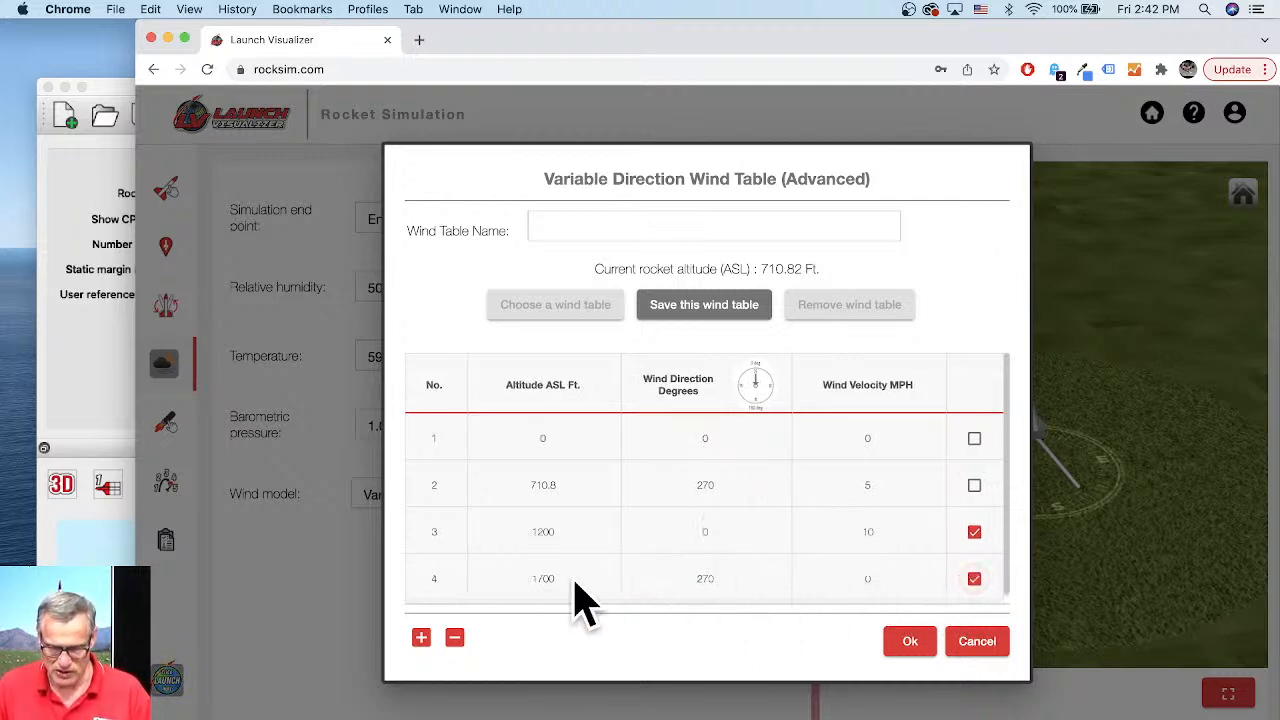
{"action": "double_click", "coordinate": [705, 580]}
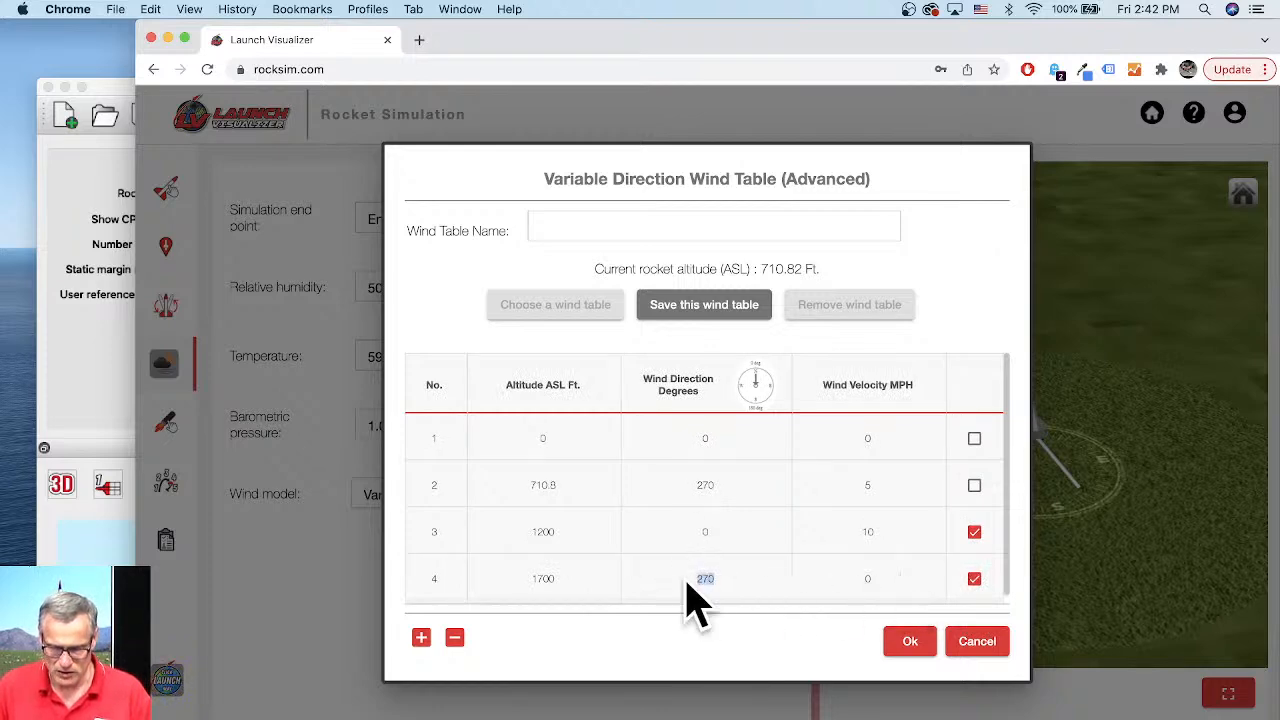
{"action": "left_click_drag", "start_coordinate": [674, 583], "coordinate": [603, 583]}
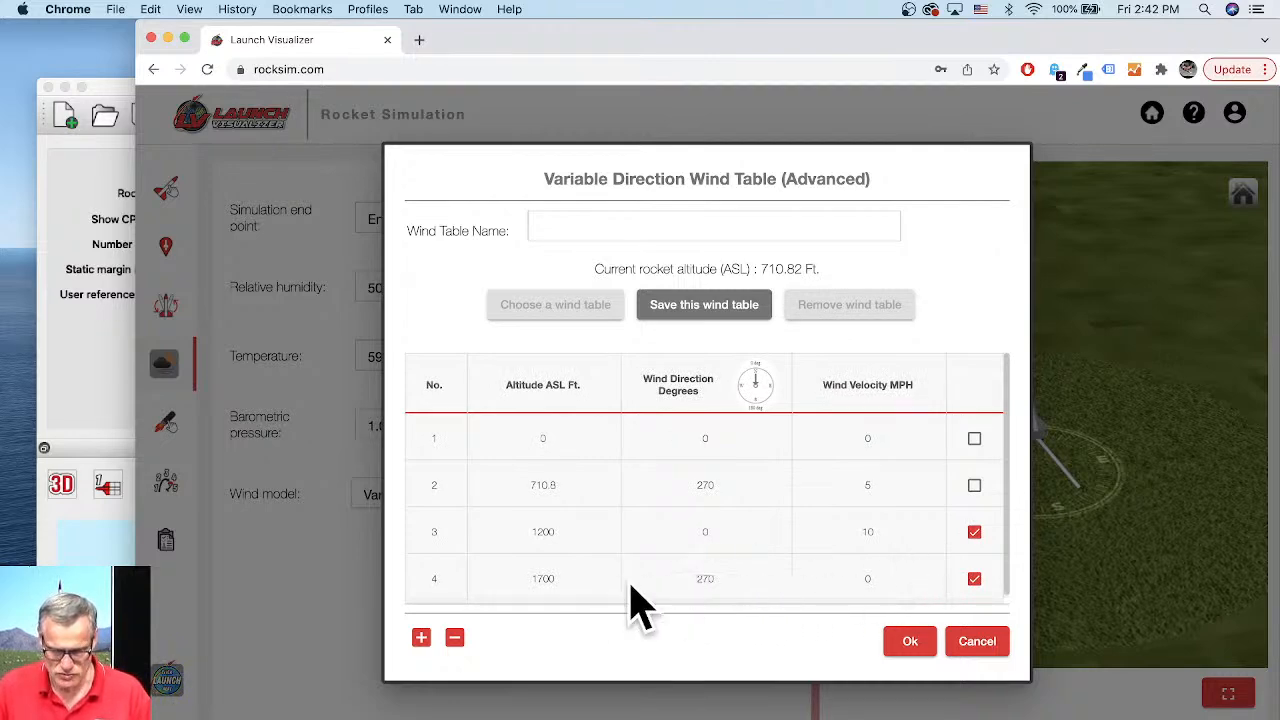
{"action": "left_click", "coordinate": [548, 585]}
{"action": "left_click", "coordinate": [690, 581]}
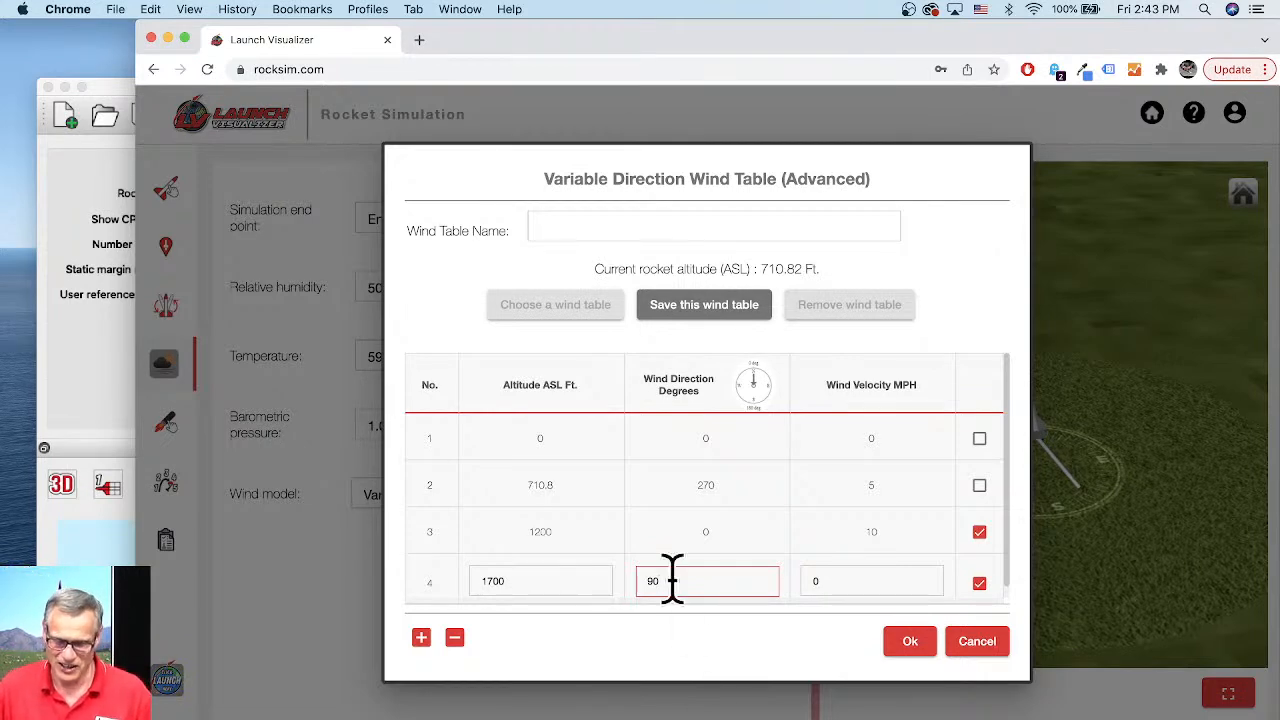
{"action": "left_click", "coordinate": [826, 581]}
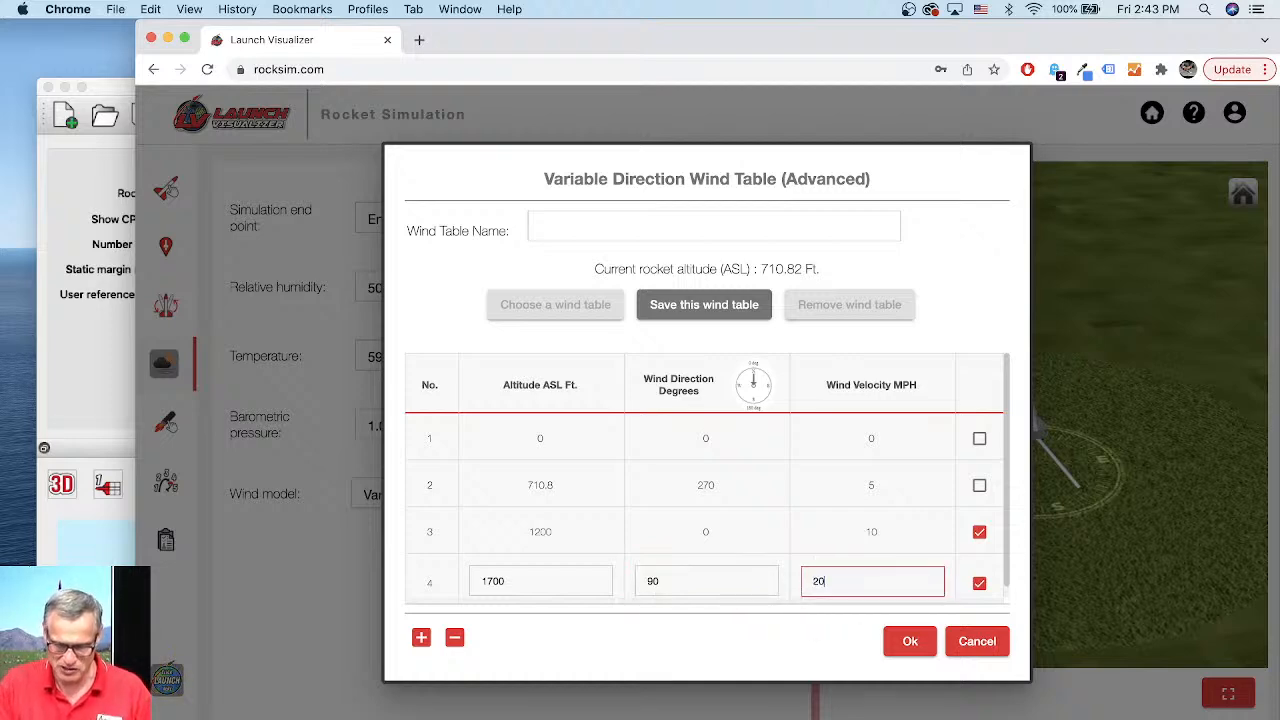
{"action": "left_click", "coordinate": [910, 643]}
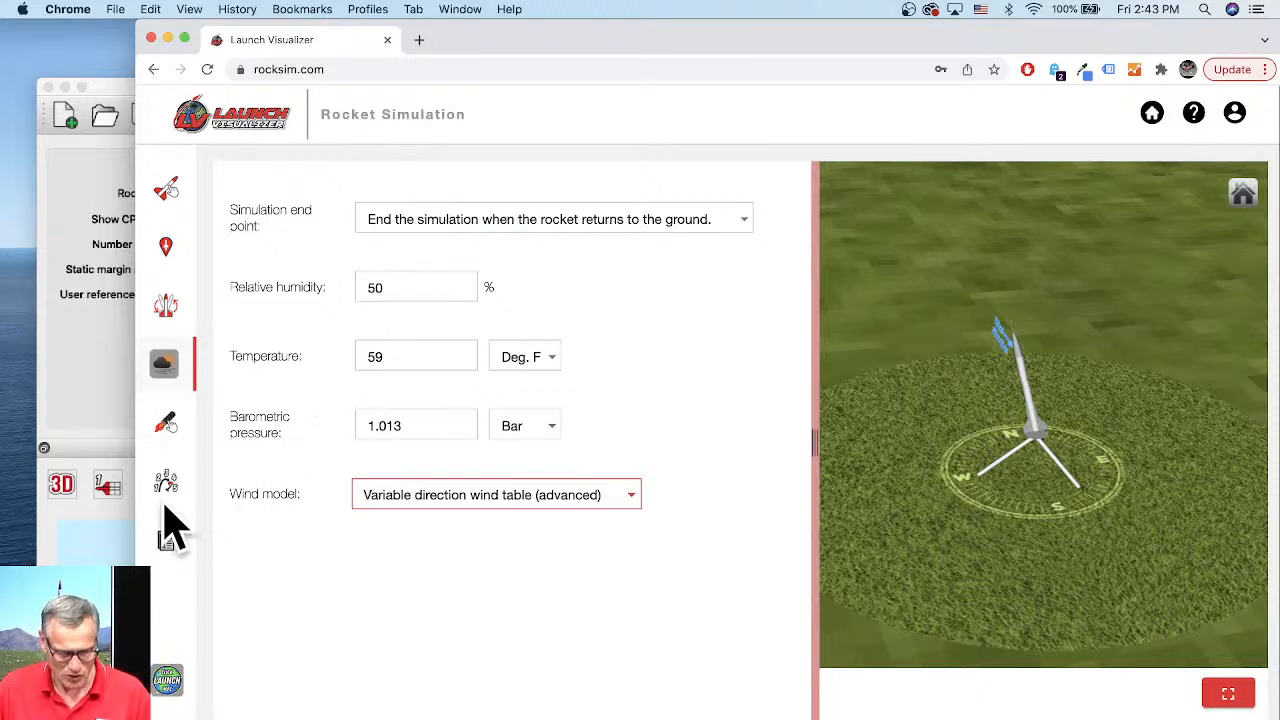
Set the 32-inch parachute to deploy at apogee and run the simulation again
{"action": "left_click", "coordinate": [168, 424]}
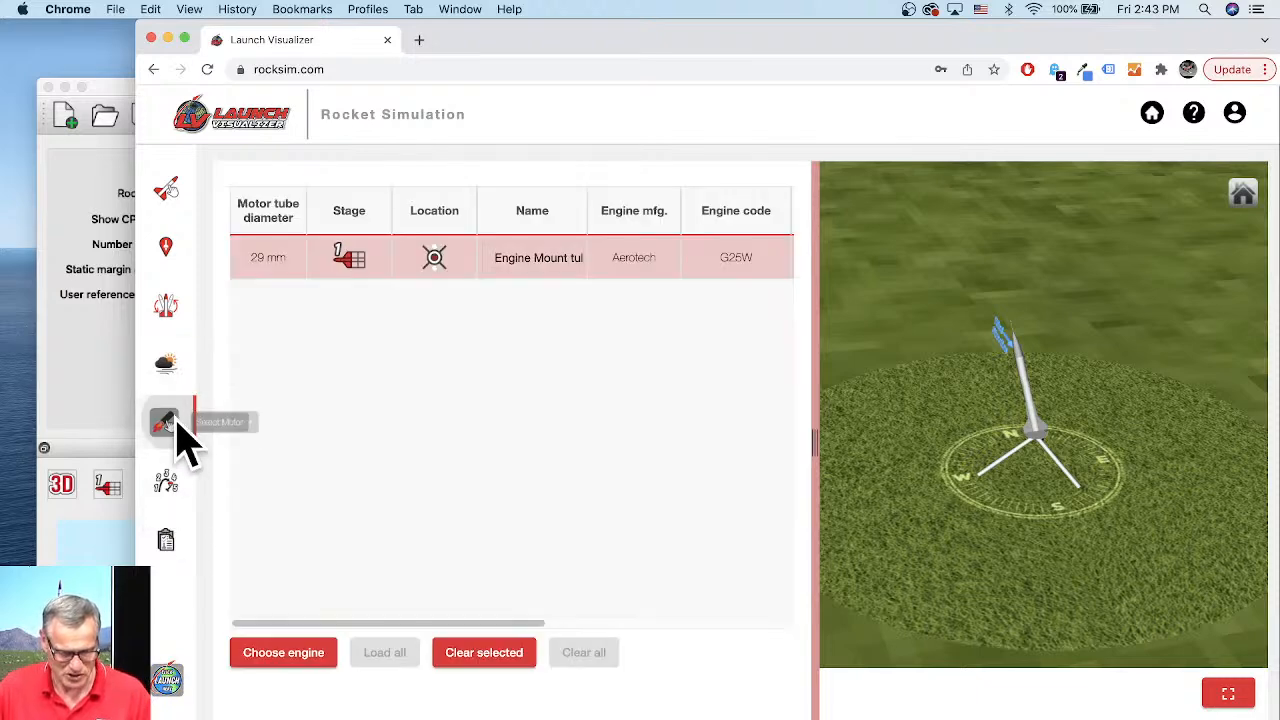
{"action": "left_click", "coordinate": [166, 484]}
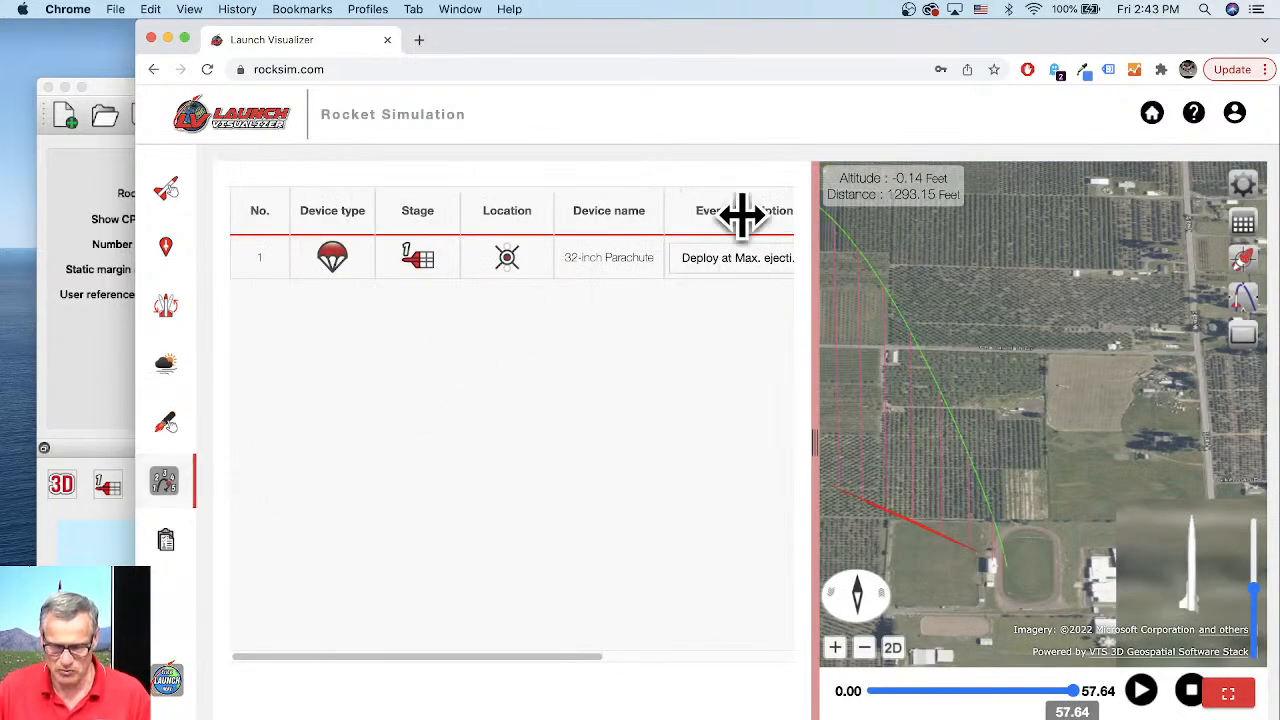
{"action": "left_click", "coordinate": [727, 260]}
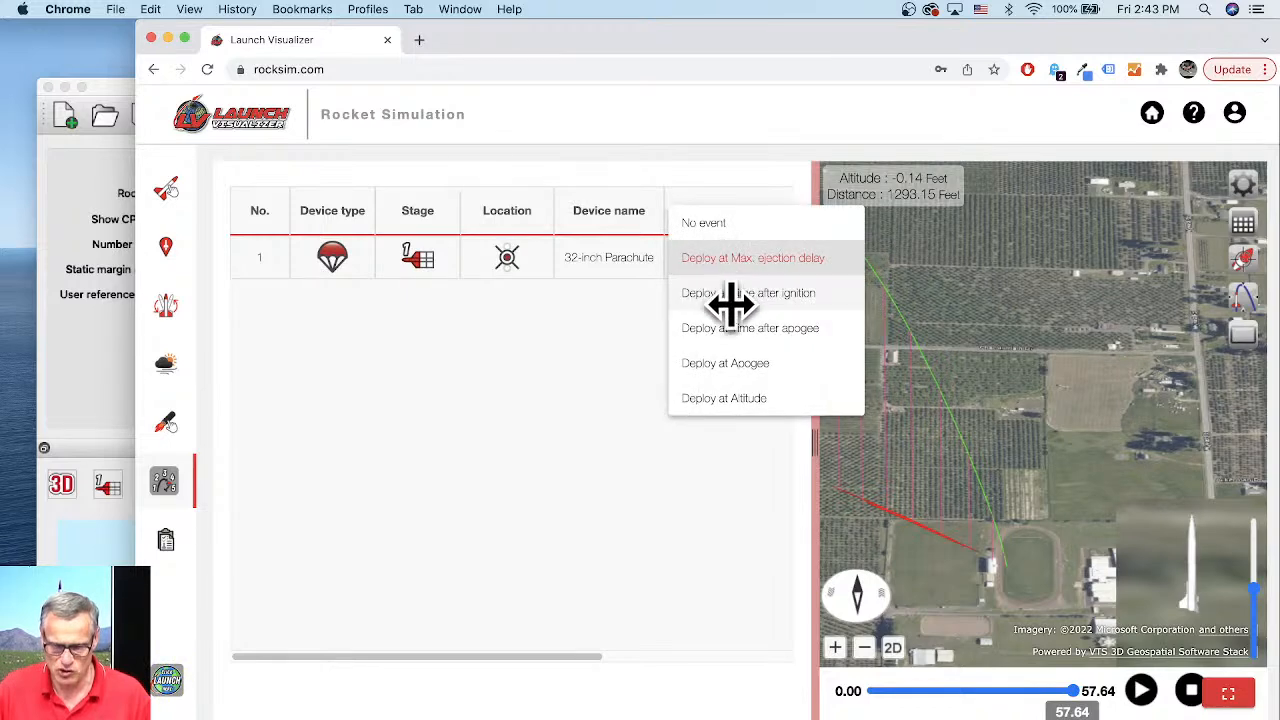
{"action": "left_click", "coordinate": [728, 363]}
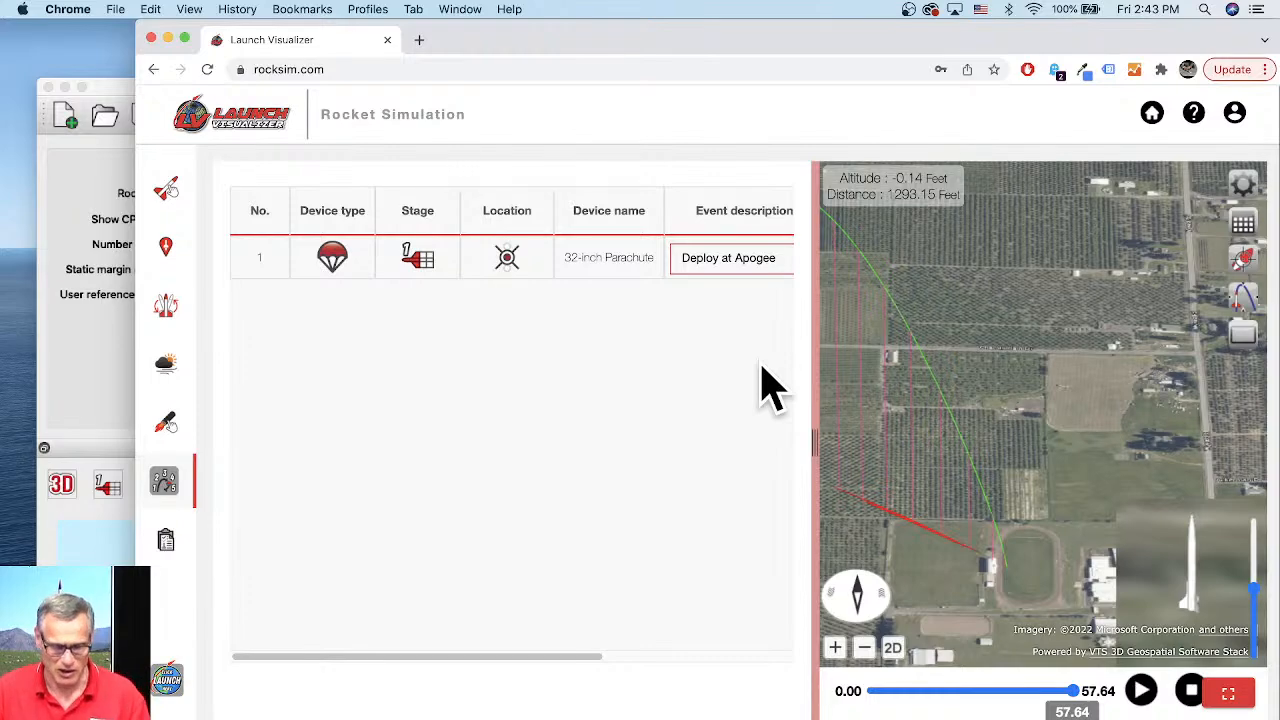
{"action": "left_click", "coordinate": [181, 679]}
{"action": "left_click", "coordinate": [905, 507]}
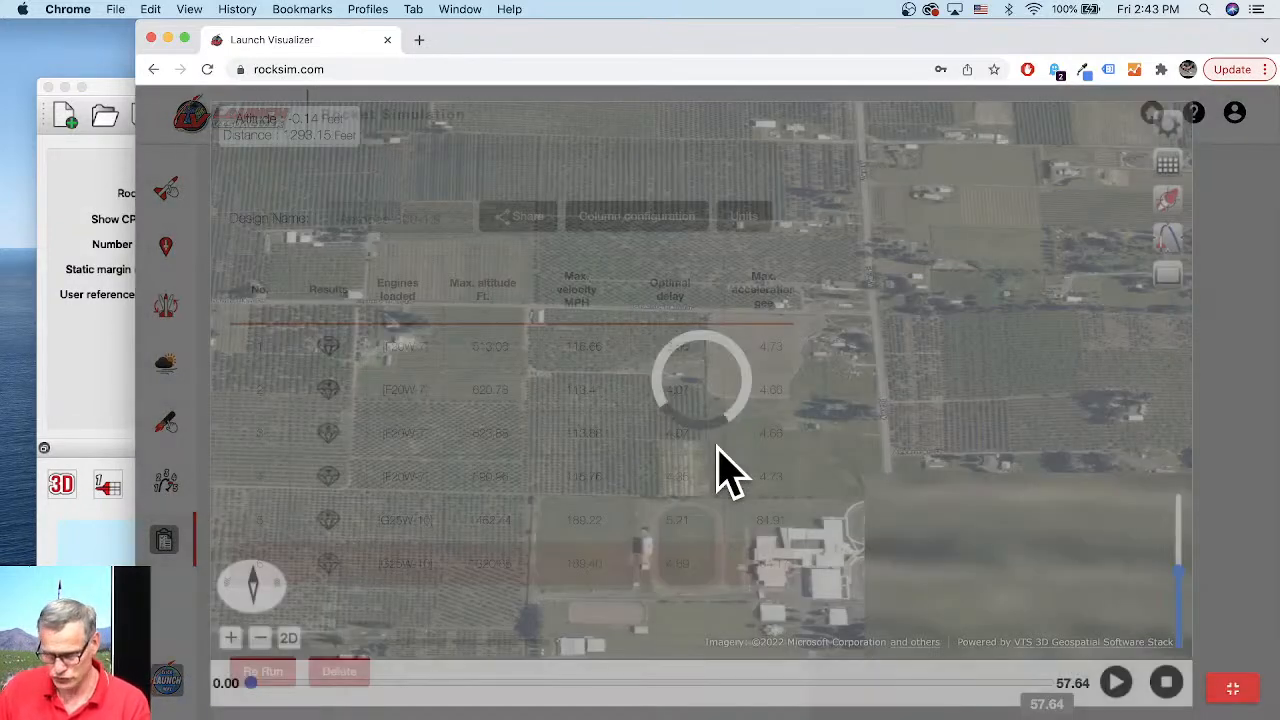
Orient the new flight scene to north and frame the school field with the surrounding orchards
{"action": "scroll", "coordinate": [731, 352], "scroll_direction": "down", "scroll_amount": 3}
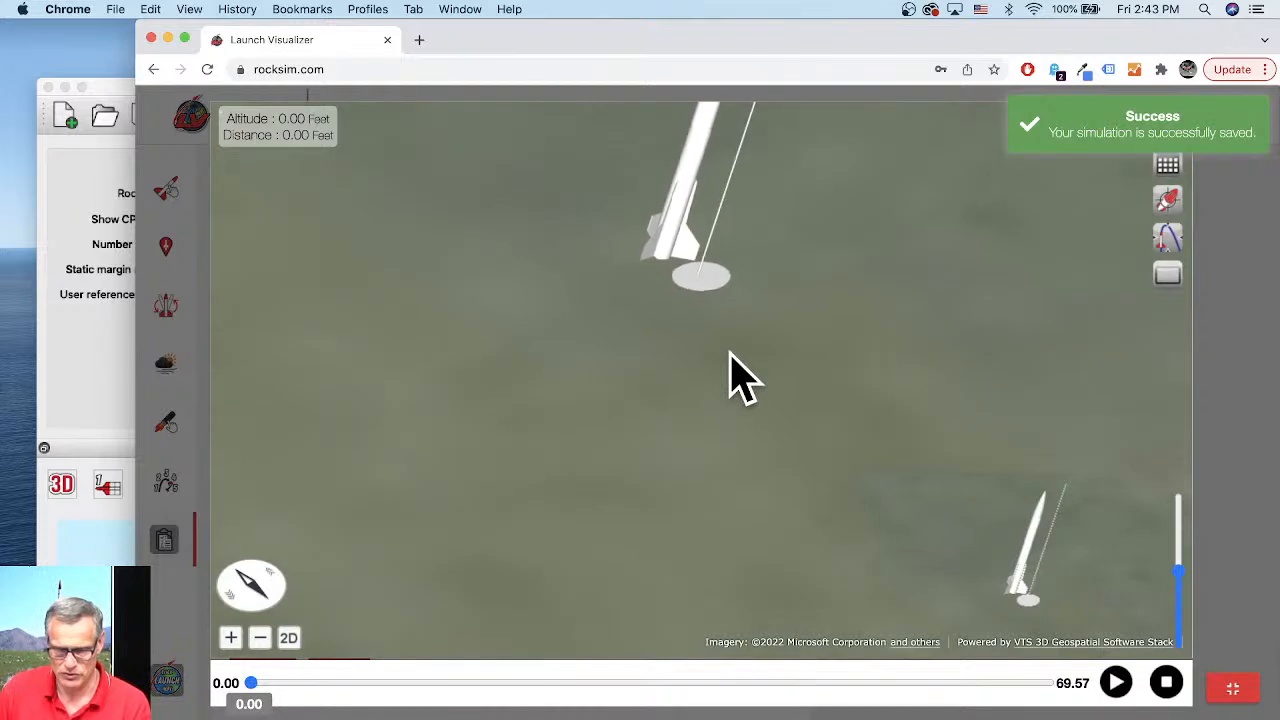
{"action": "left_click_drag", "start_coordinate": [243, 597], "coordinate": [423, 663]}
{"action": "left_click_drag", "start_coordinate": [254, 580], "coordinate": [261, 606]}
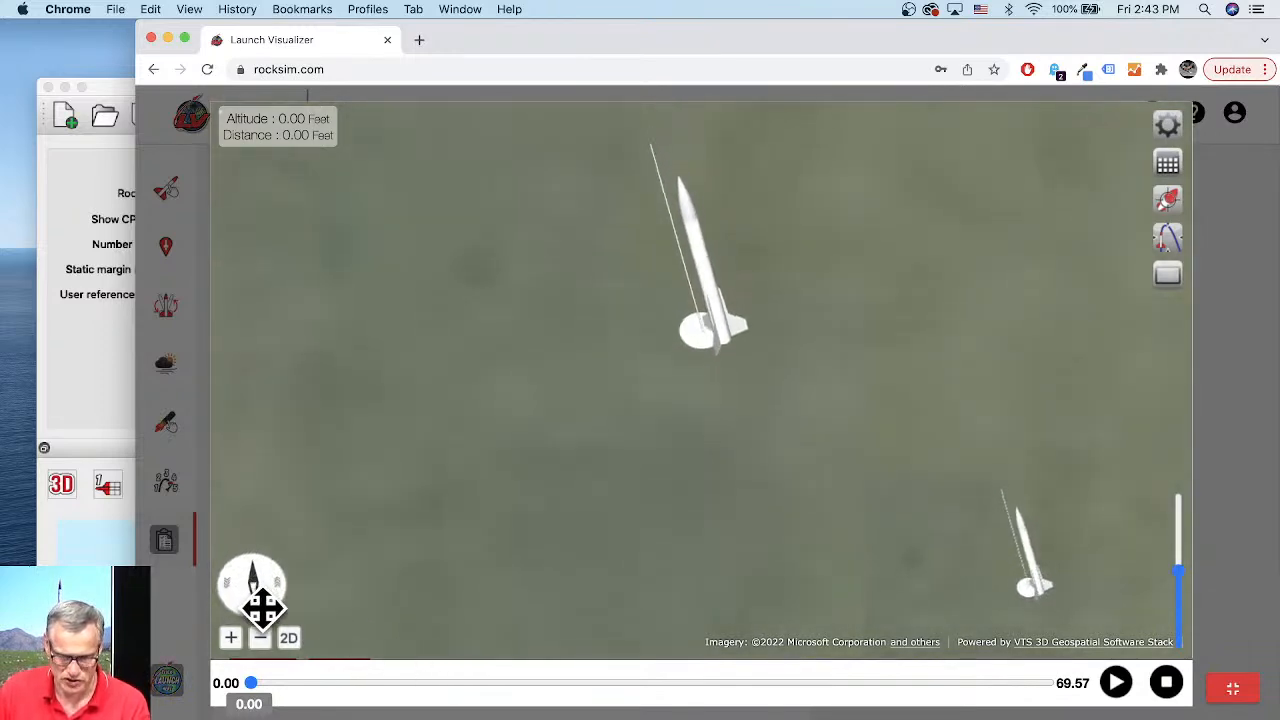
{"action": "scroll", "coordinate": [705, 363], "scroll_direction": "down", "scroll_amount": 3}
{"action": "scroll", "coordinate": [705, 365], "scroll_direction": "down", "scroll_amount": 5}
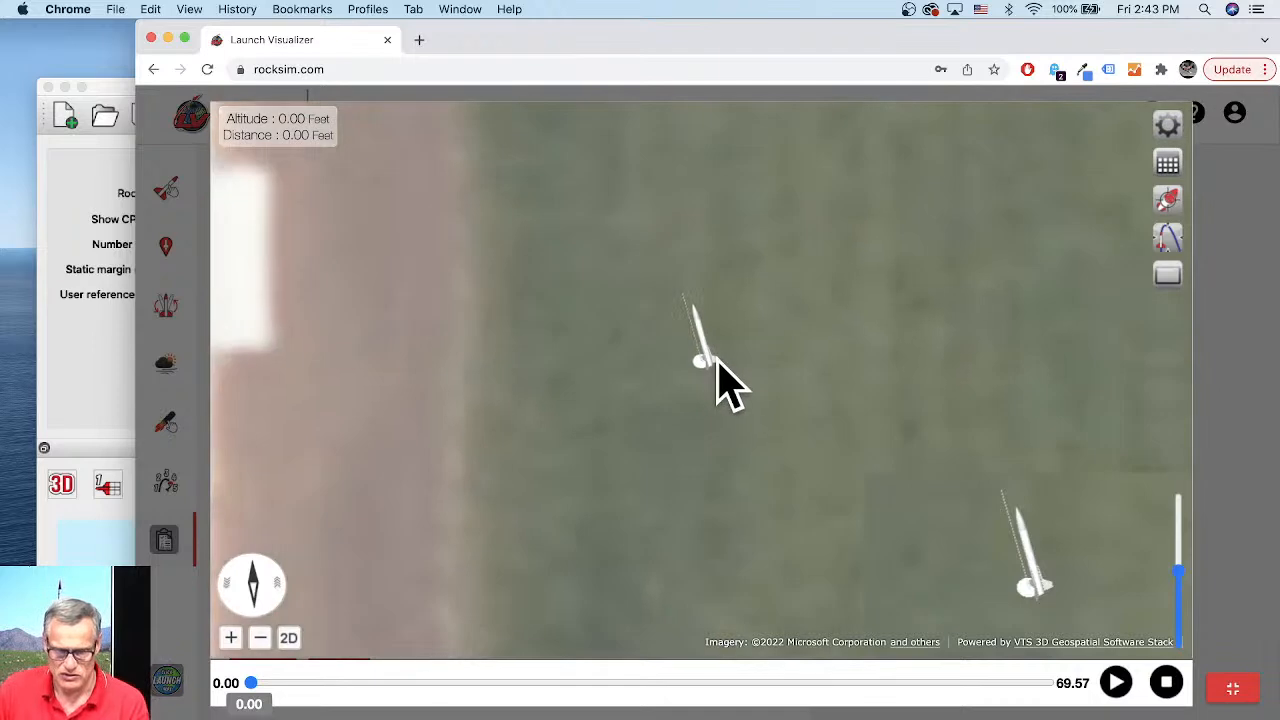
{"action": "scroll", "coordinate": [818, 405], "scroll_direction": "down", "scroll_amount": 5}
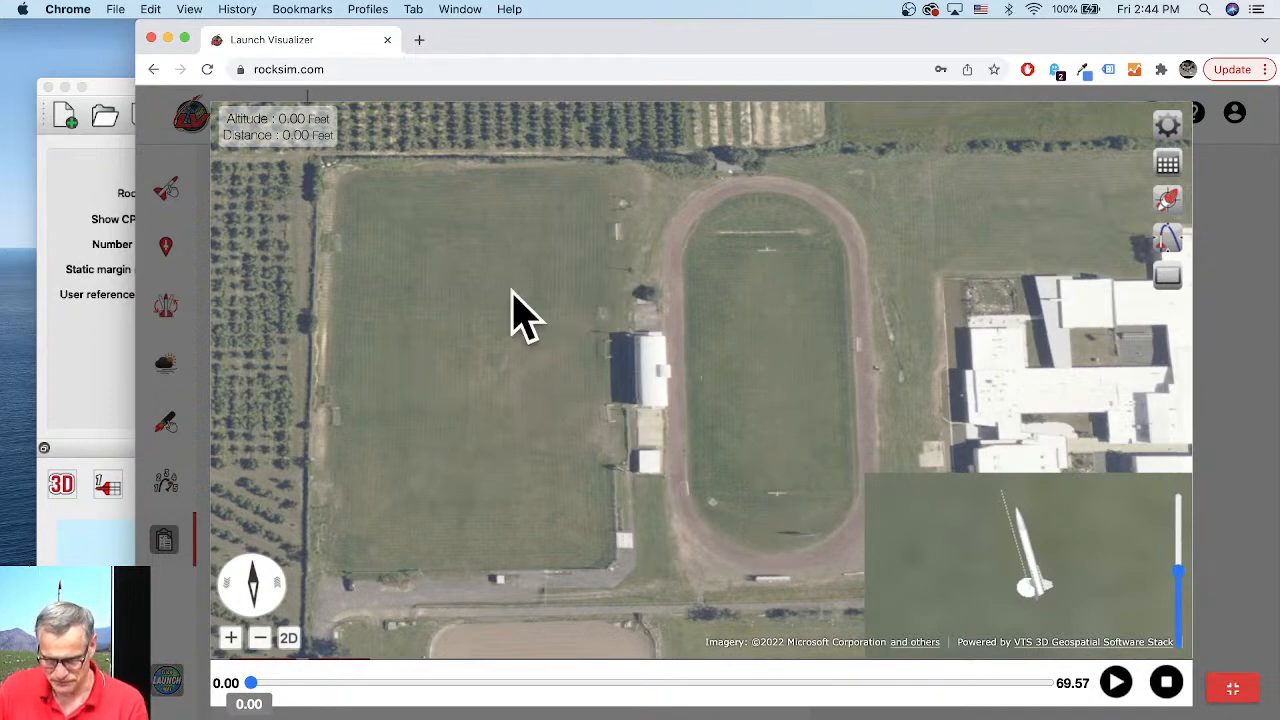
{"action": "scroll", "coordinate": [805, 317], "scroll_direction": "down", "scroll_amount": 3}
{"action": "scroll", "coordinate": [457, 206], "scroll_direction": "down", "scroll_amount": 5}
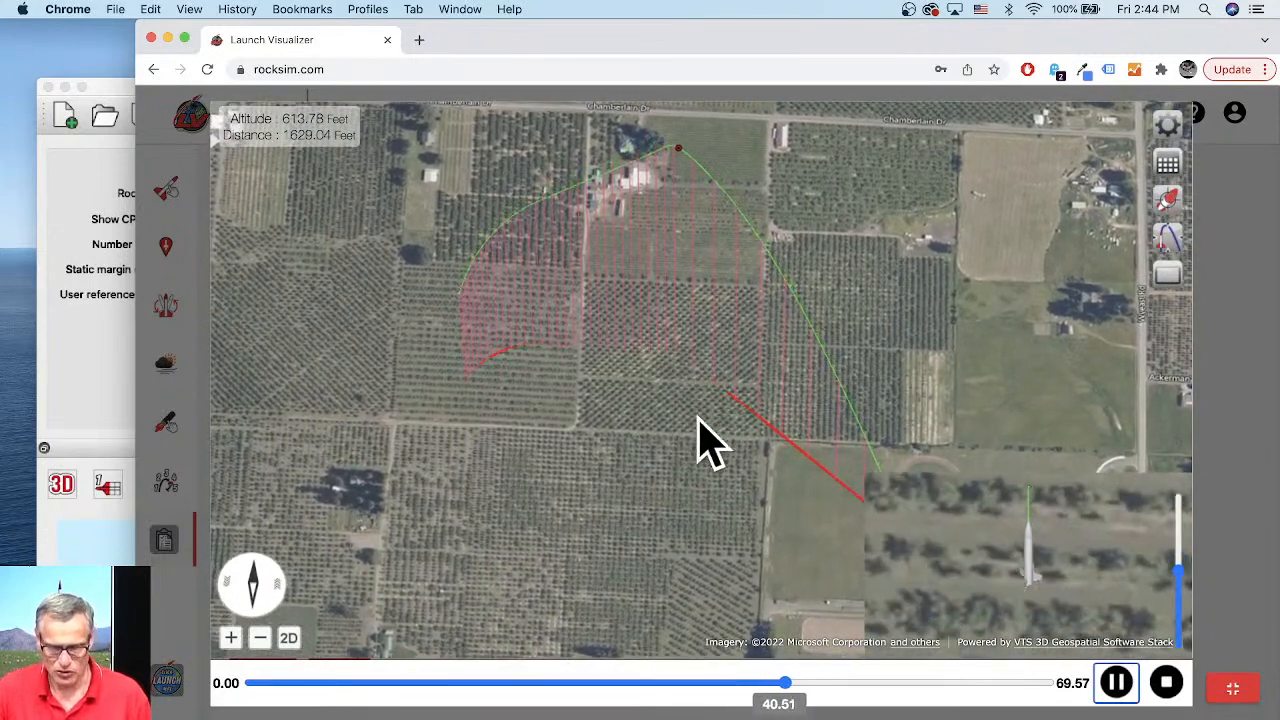
Watch the flight from different tilts, replay it, and advance the timeline to the landing at 69.57
{"action": "left_click_drag", "start_coordinate": [697, 418], "coordinate": [714, 544]}
{"action": "left_click_drag", "start_coordinate": [649, 308], "coordinate": [667, 405]}
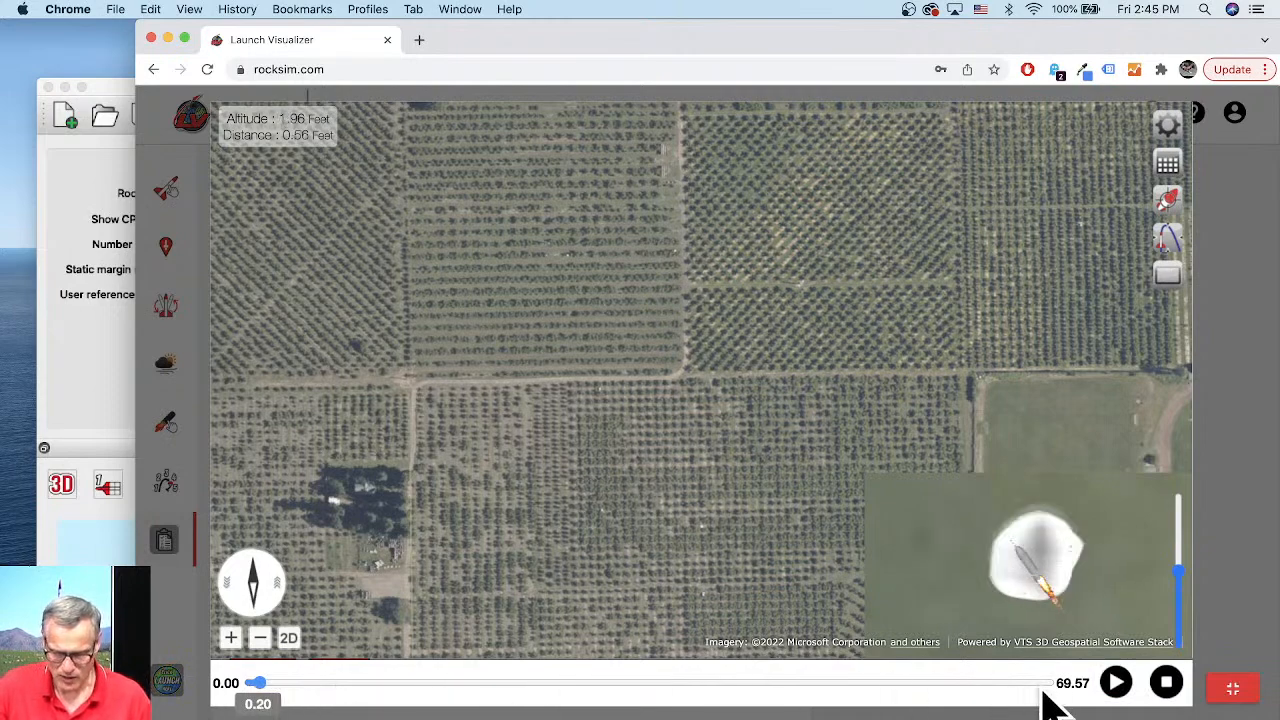
{"action": "left_click", "coordinate": [1117, 679]}
{"action": "left_click", "coordinate": [1117, 681]}
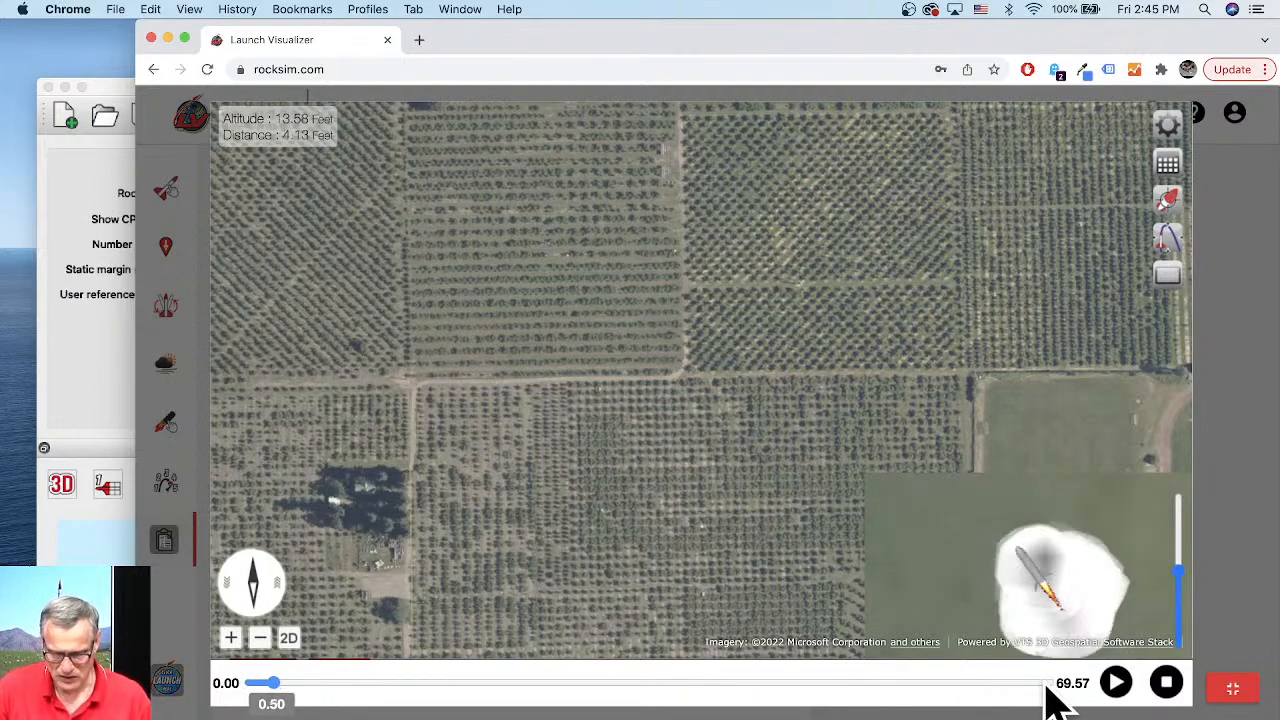
{"action": "left_click", "coordinate": [1047, 686]}
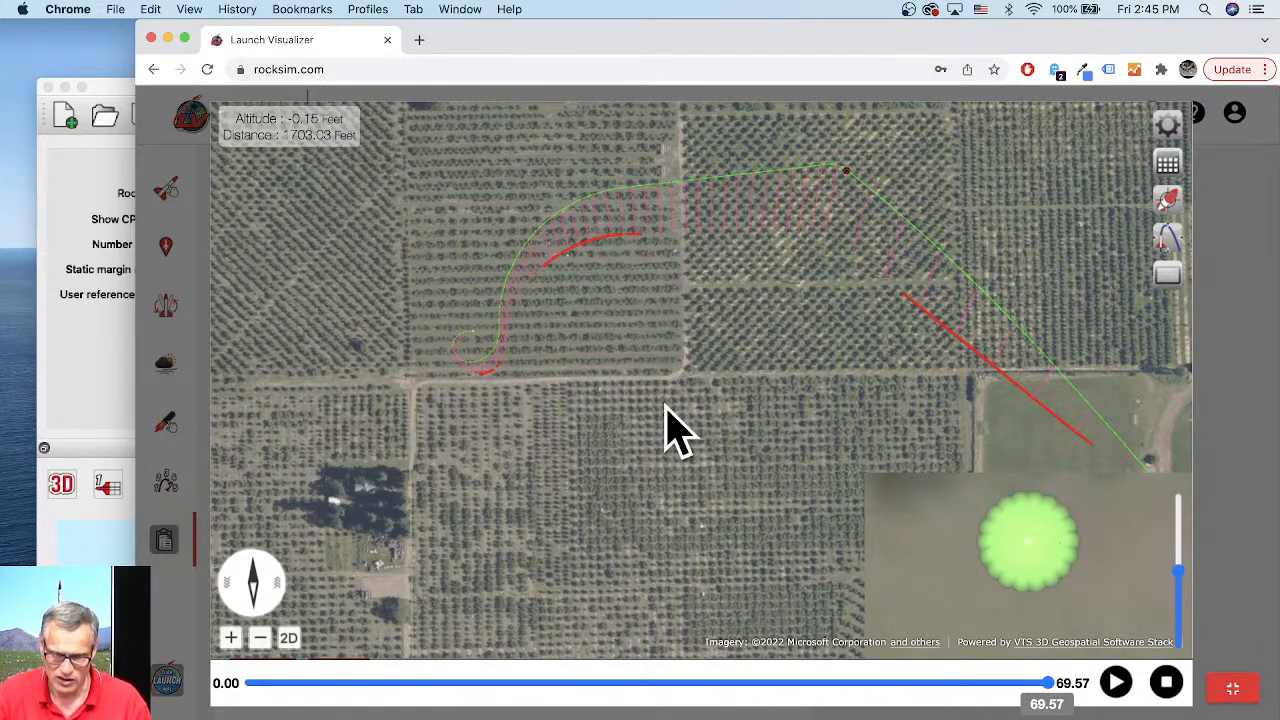
Examine the curved descent path and landing spot in tilted and overhead views, and return to the results table
{"action": "left_click_drag", "start_coordinate": [669, 429], "coordinate": [667, 340]}
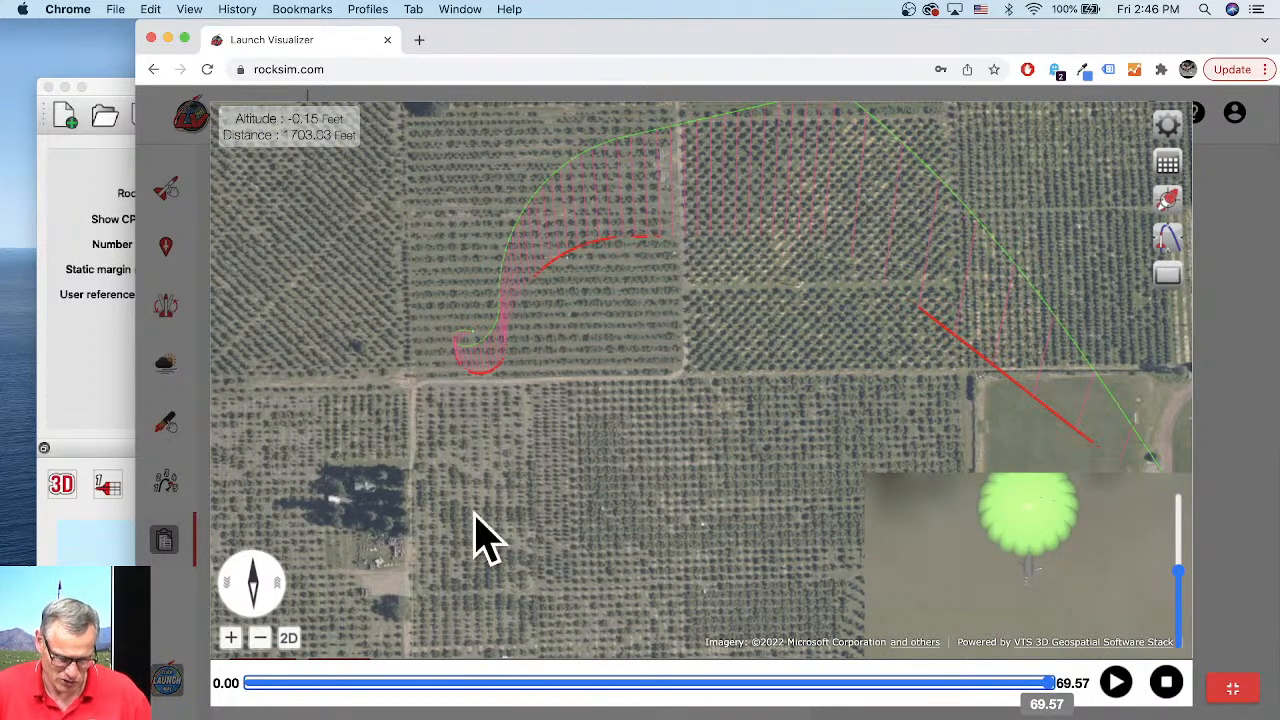
{"action": "left_click_drag", "start_coordinate": [651, 414], "coordinate": [640, 575]}
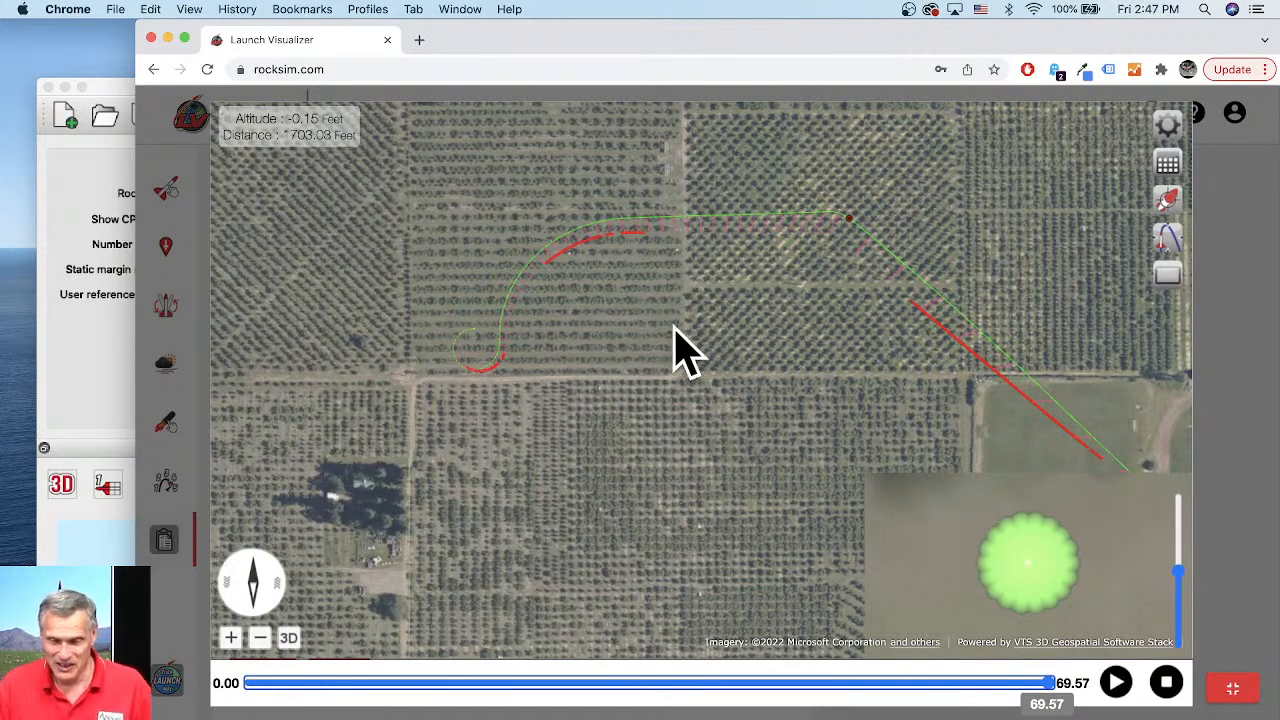
{"action": "left_click_drag", "start_coordinate": [688, 308], "coordinate": [686, 350]}
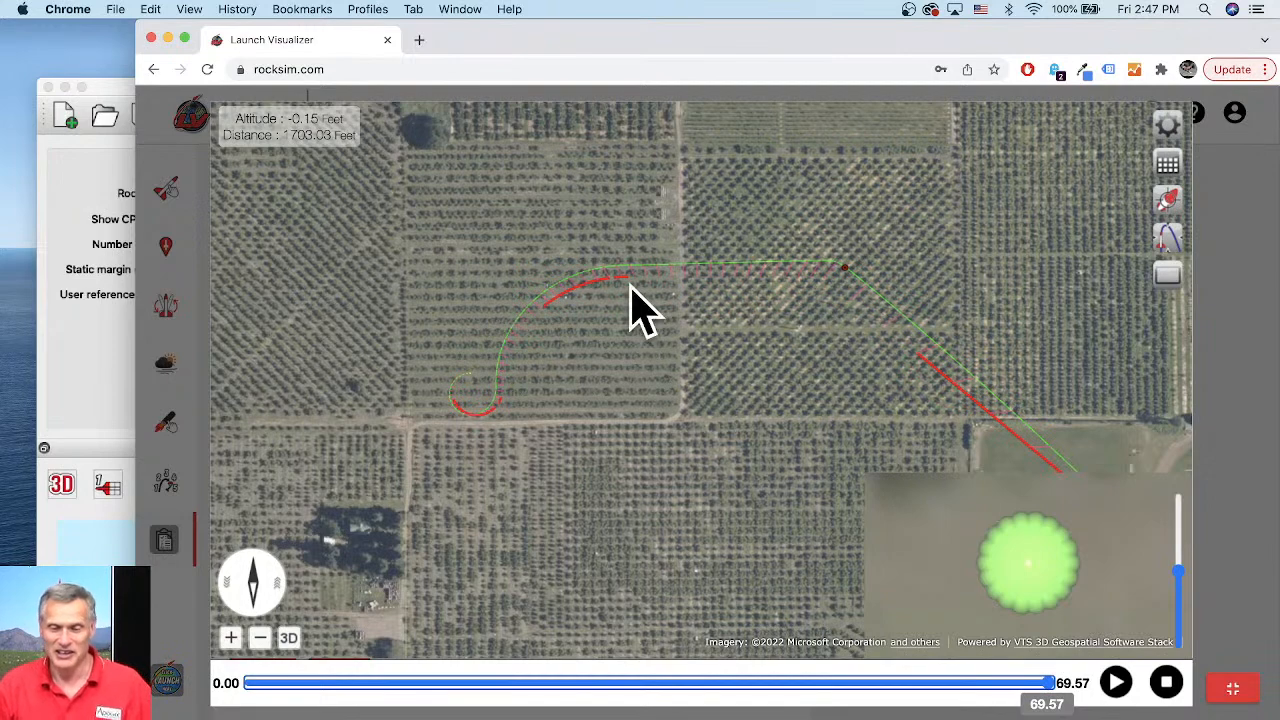
{"action": "left_click_drag", "start_coordinate": [724, 343], "coordinate": [709, 320]}
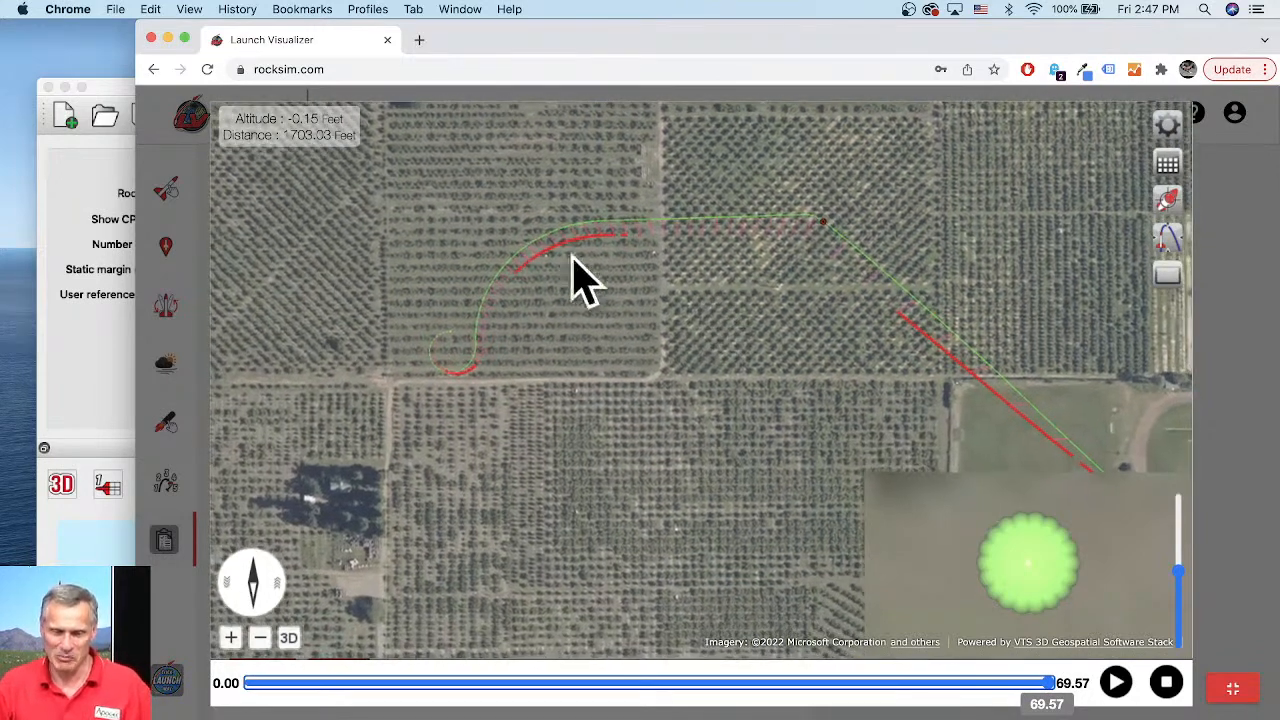
{"action": "scroll", "coordinate": [705, 420], "scroll_direction": "down", "scroll_amount": 2}
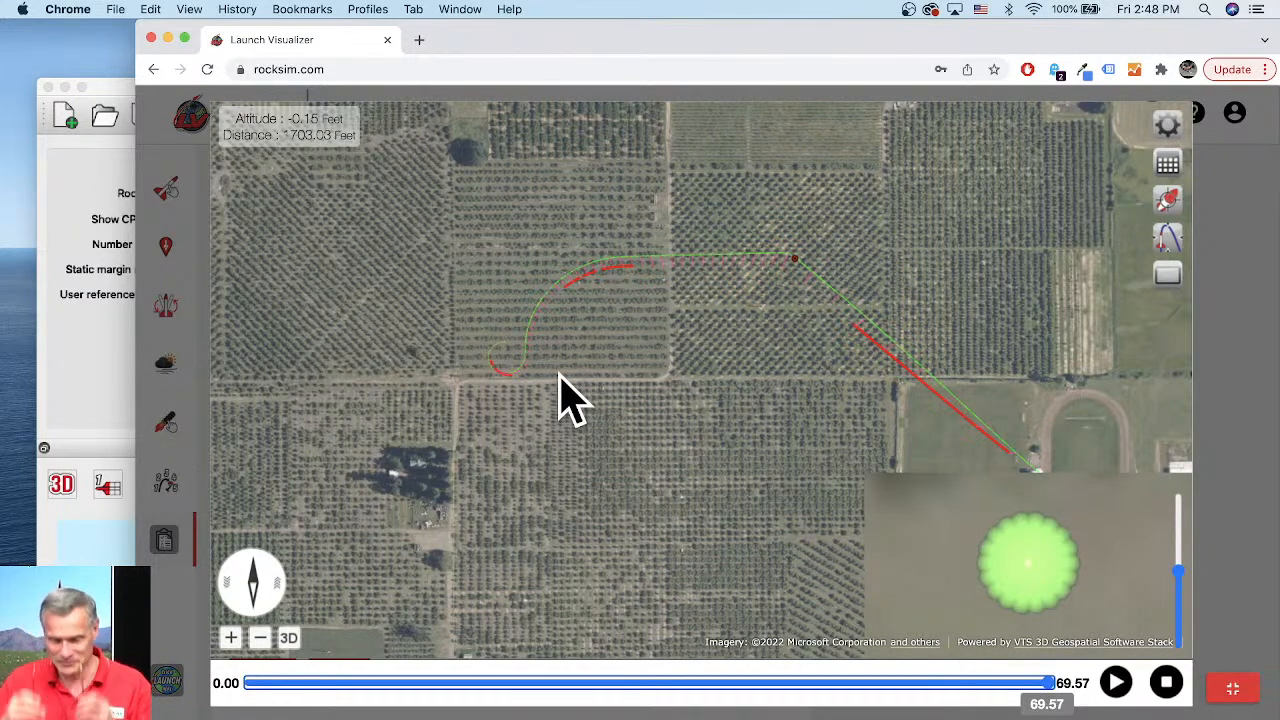
{"action": "left_click", "coordinate": [1240, 692]}
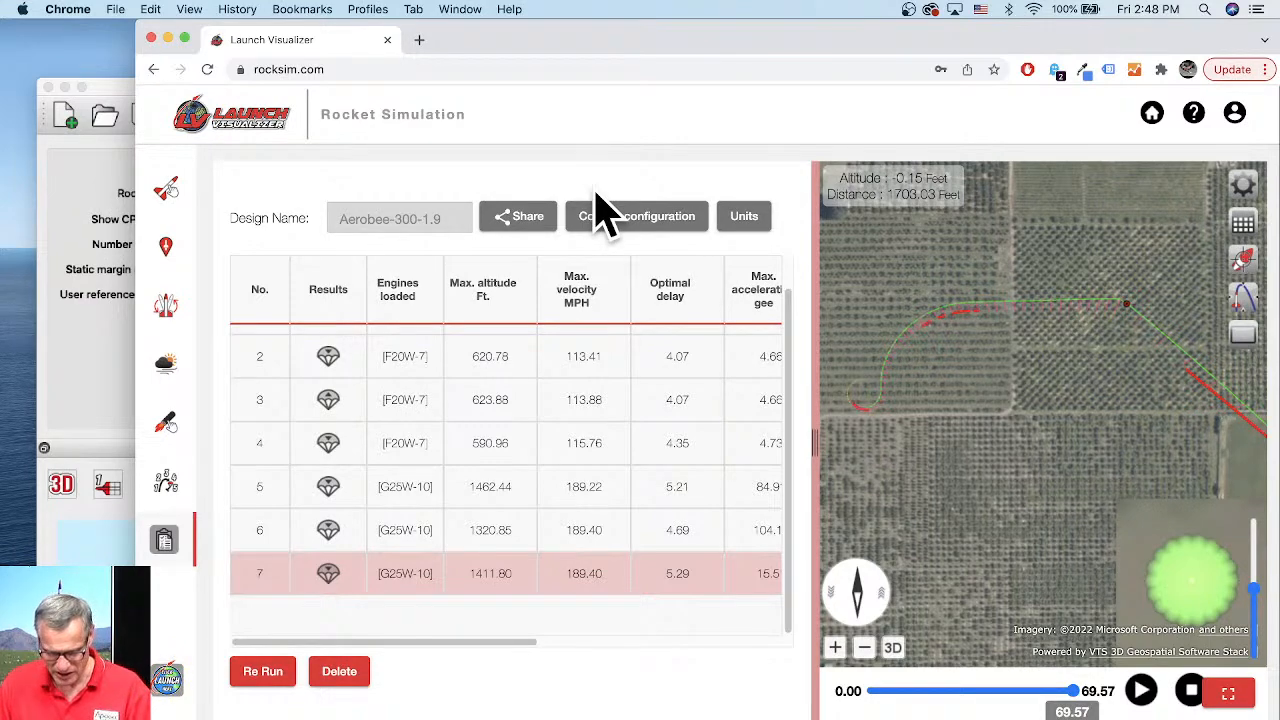
Open the windy.com wind map in a new browser window
{"action": "key", "text": "super+n"}
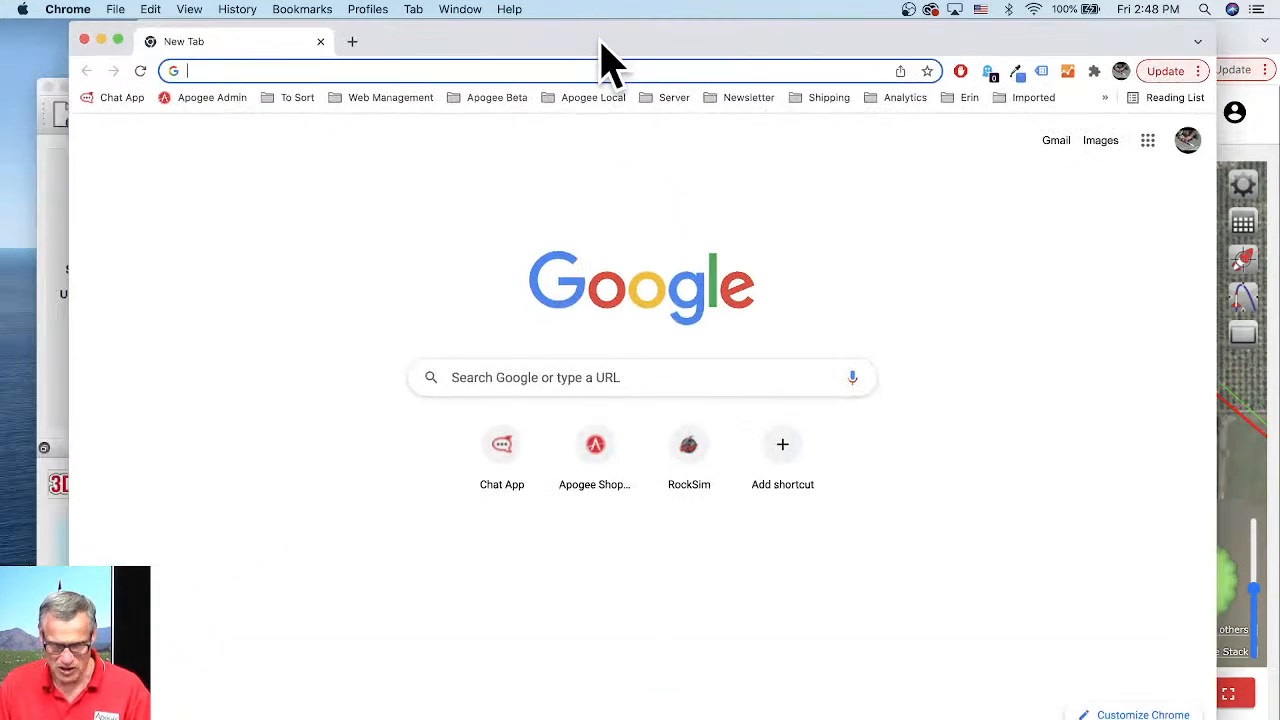
{"action": "left_click", "coordinate": [590, 66]}
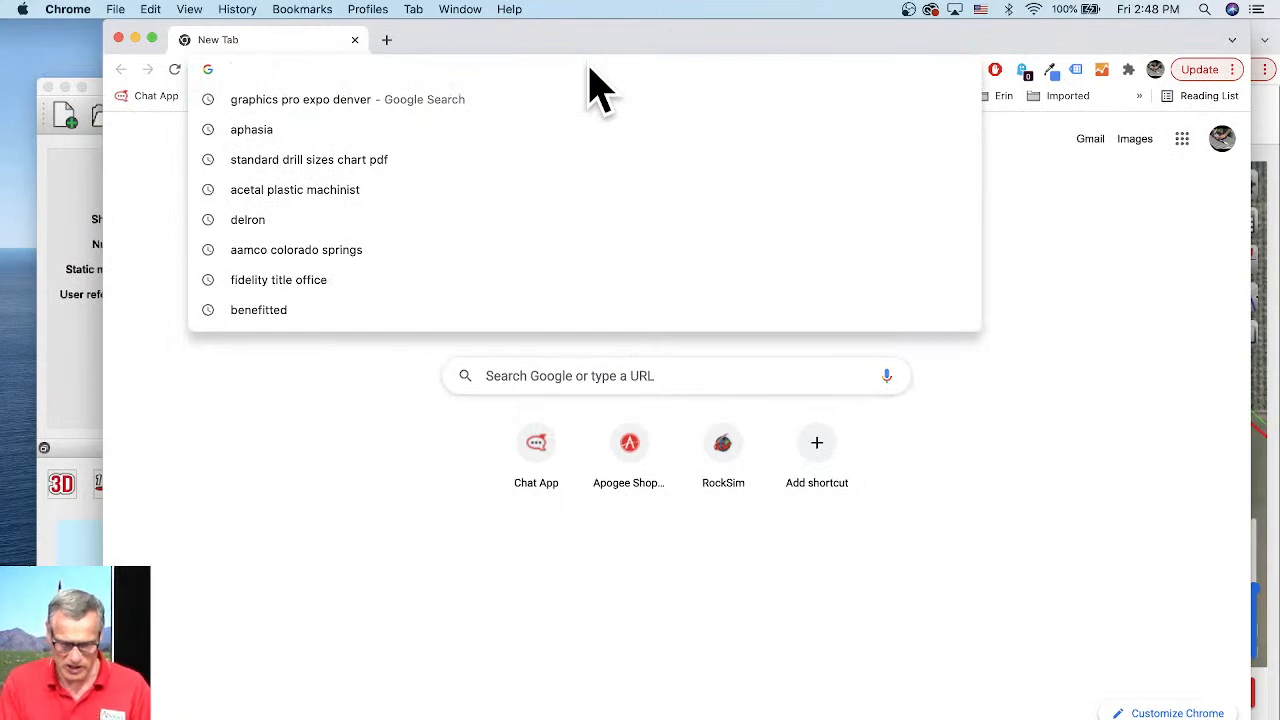
{"action": "type", "text": "WINDY.COM"}
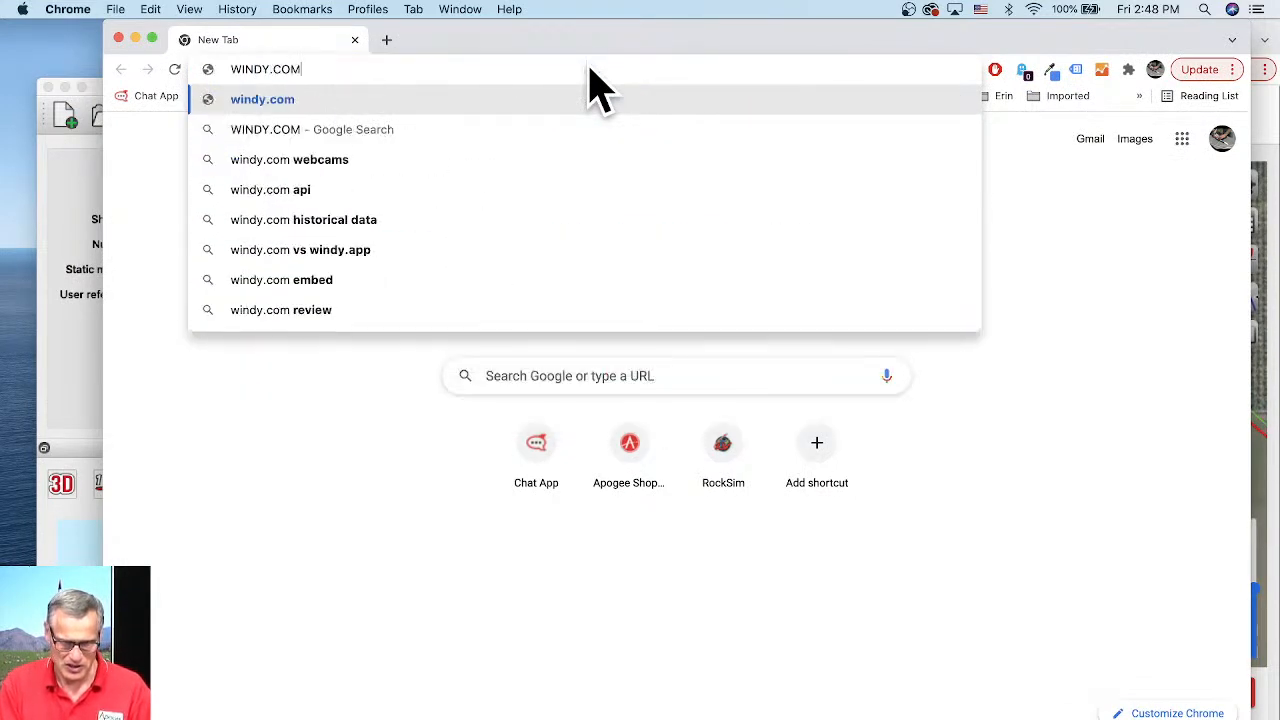
{"action": "key", "text": "Return"}
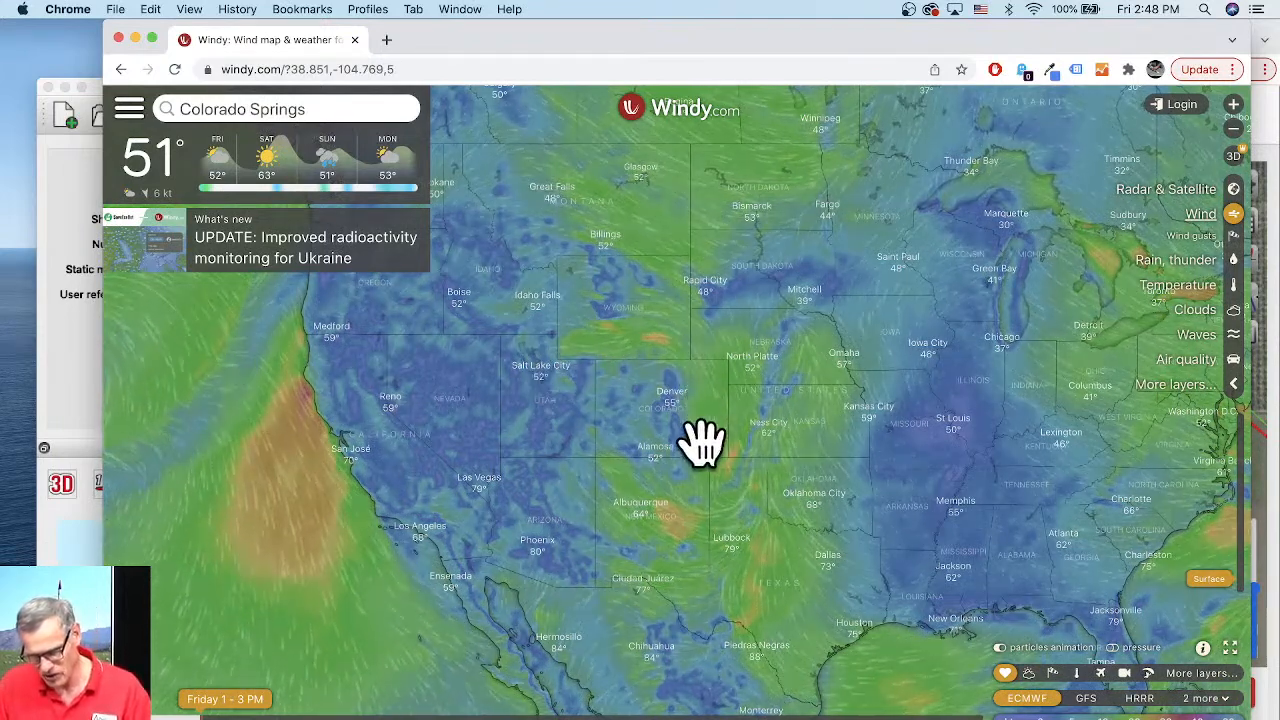
Raise the wind map altitude to the 700hPa level (3000m FL100) and view the winds close up around Platteville, Colorado
{"action": "left_click", "coordinate": [1210, 527]}
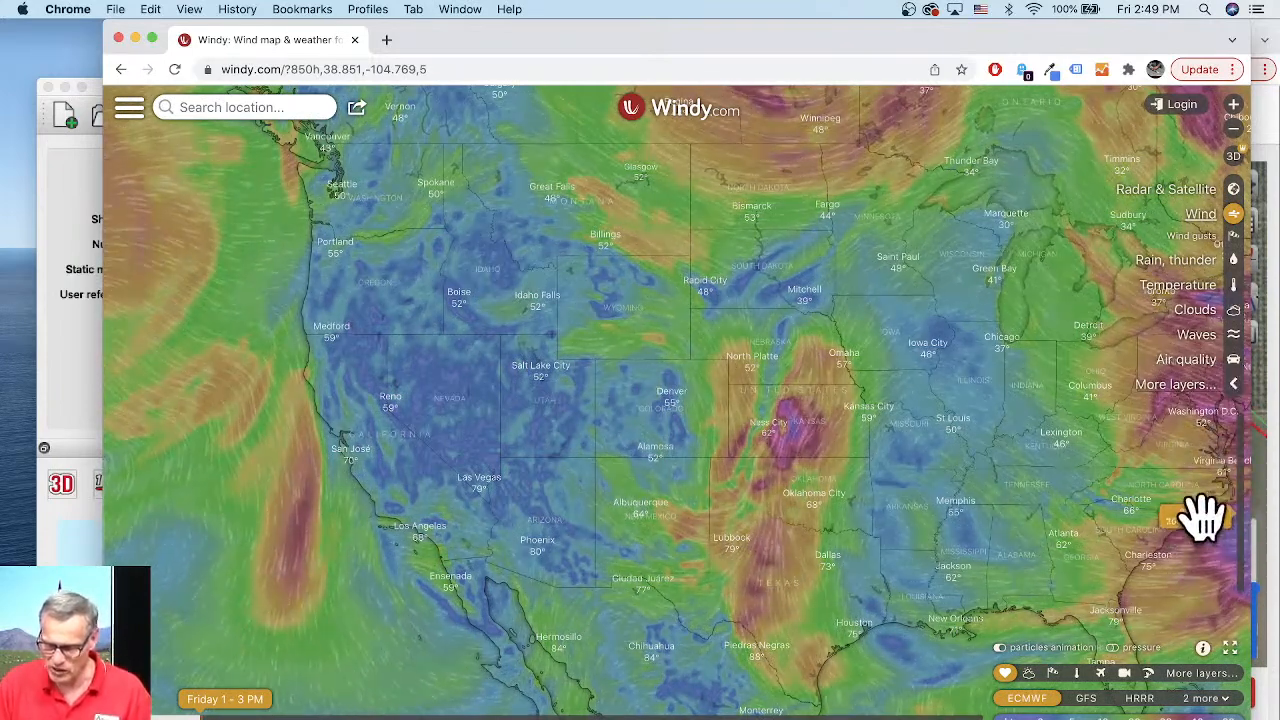
{"action": "left_click", "coordinate": [1140, 525]}
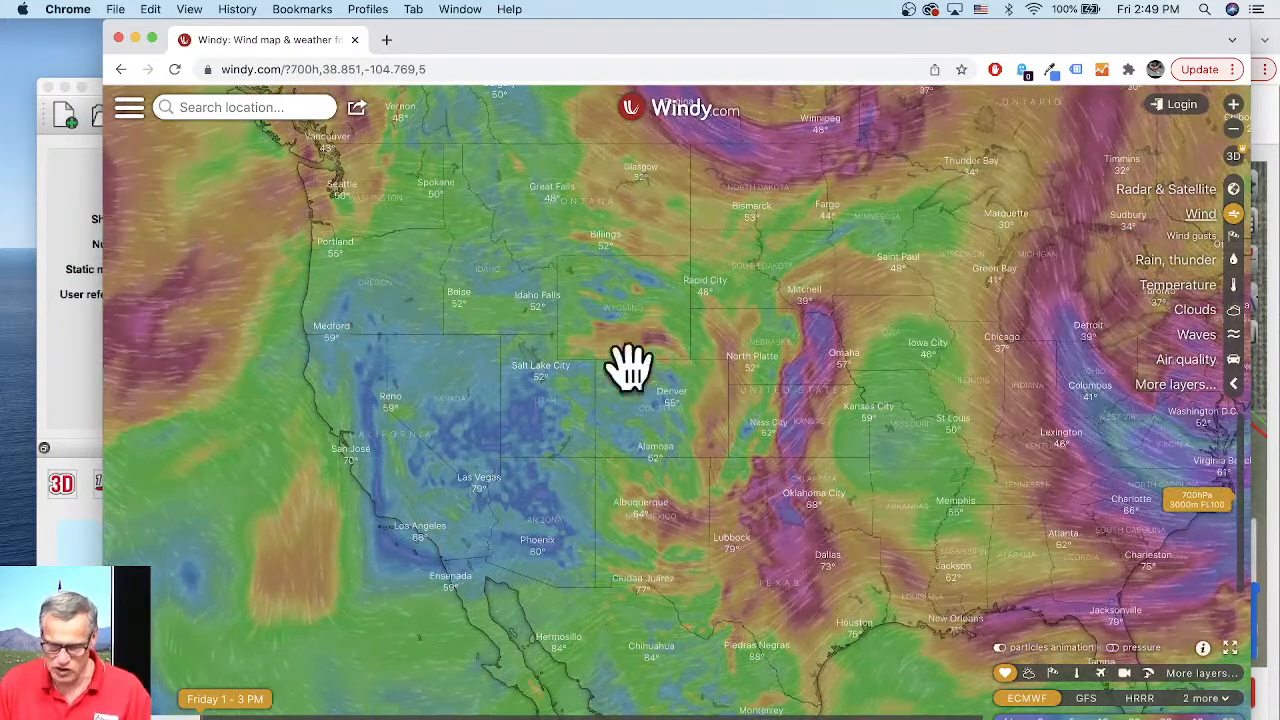
{"action": "scroll", "coordinate": [679, 378], "scroll_direction": "up", "scroll_amount": 10}
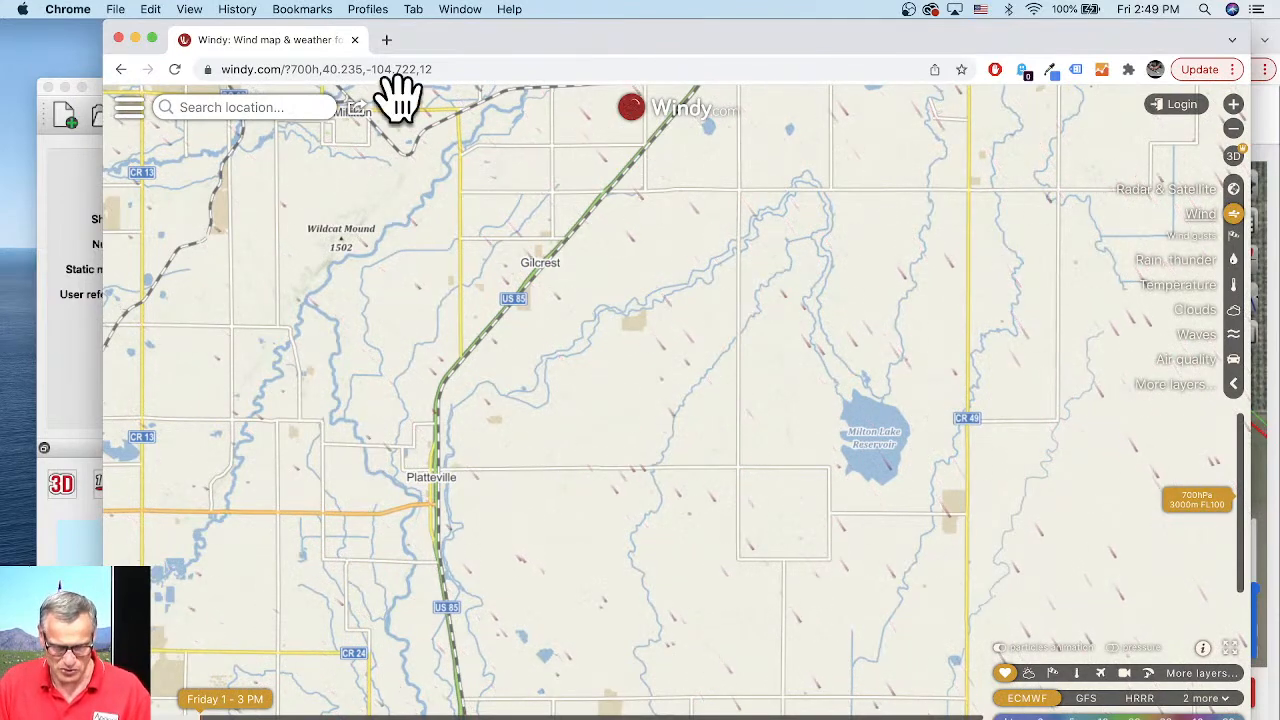
Move the wind map window aside, switch back to Launch Visualizer, and open the rocket's starting state settings
{"action": "double_click", "coordinate": [457, 40]}
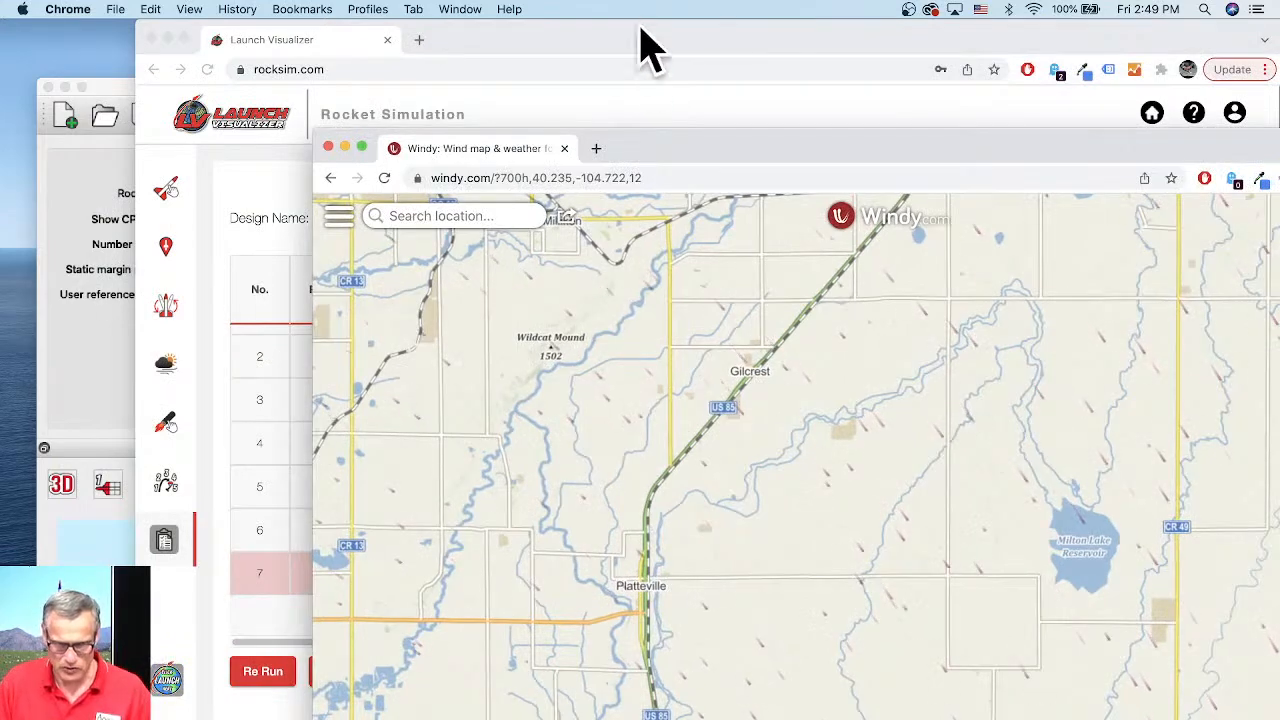
{"action": "left_click", "coordinate": [648, 45]}
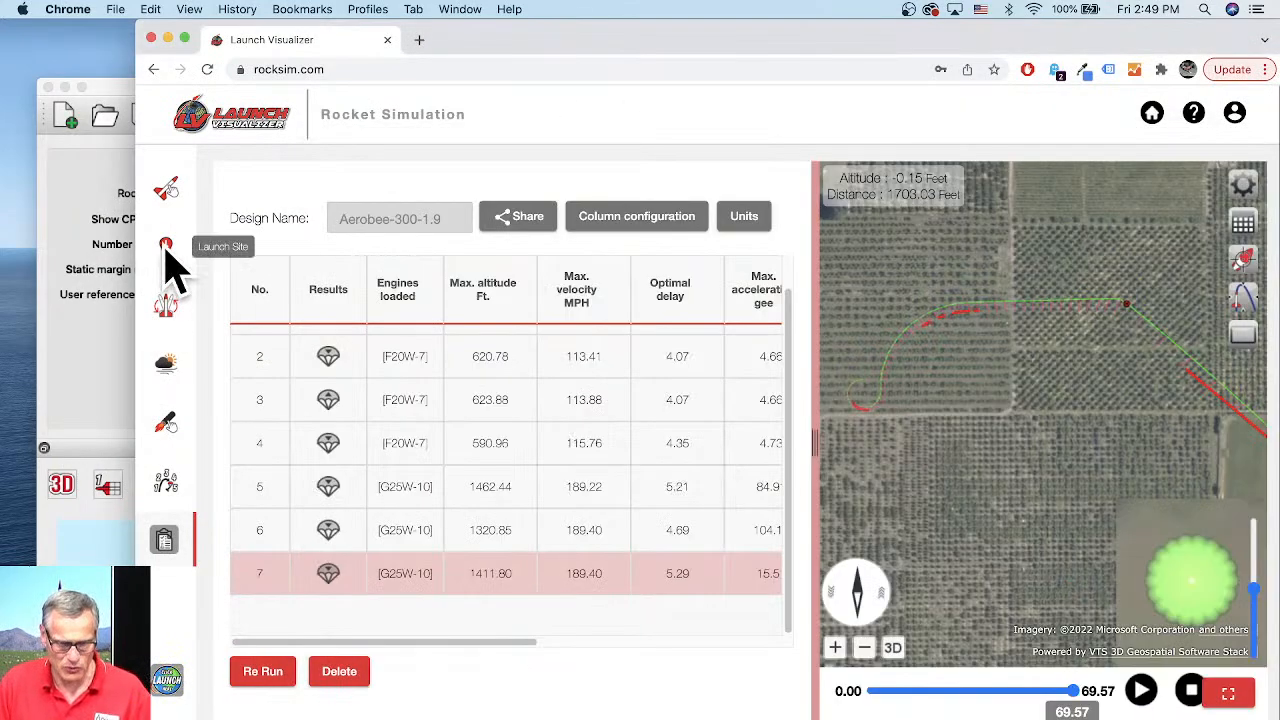
{"action": "left_click", "coordinate": [166, 322]}
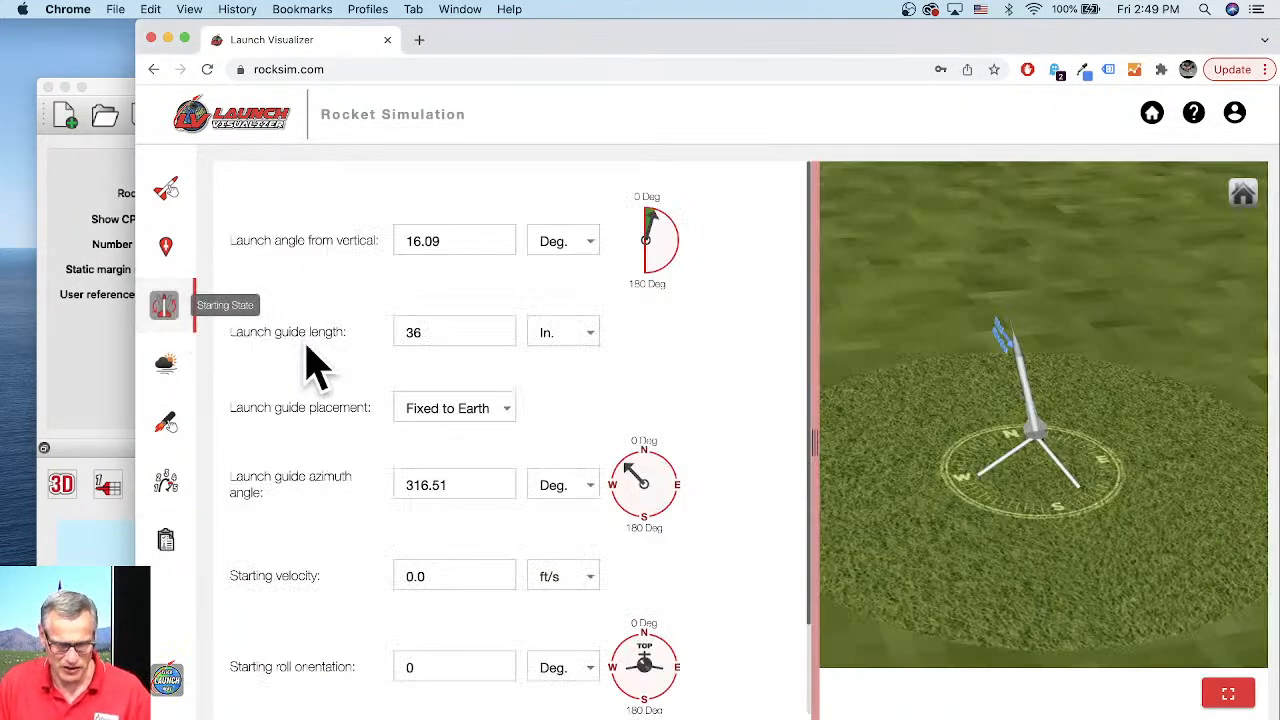
Point the launch guide toward the southeast with an azimuth angle of 140.91 degrees
{"action": "left_click_drag", "start_coordinate": [630, 475], "coordinate": [666, 512]}
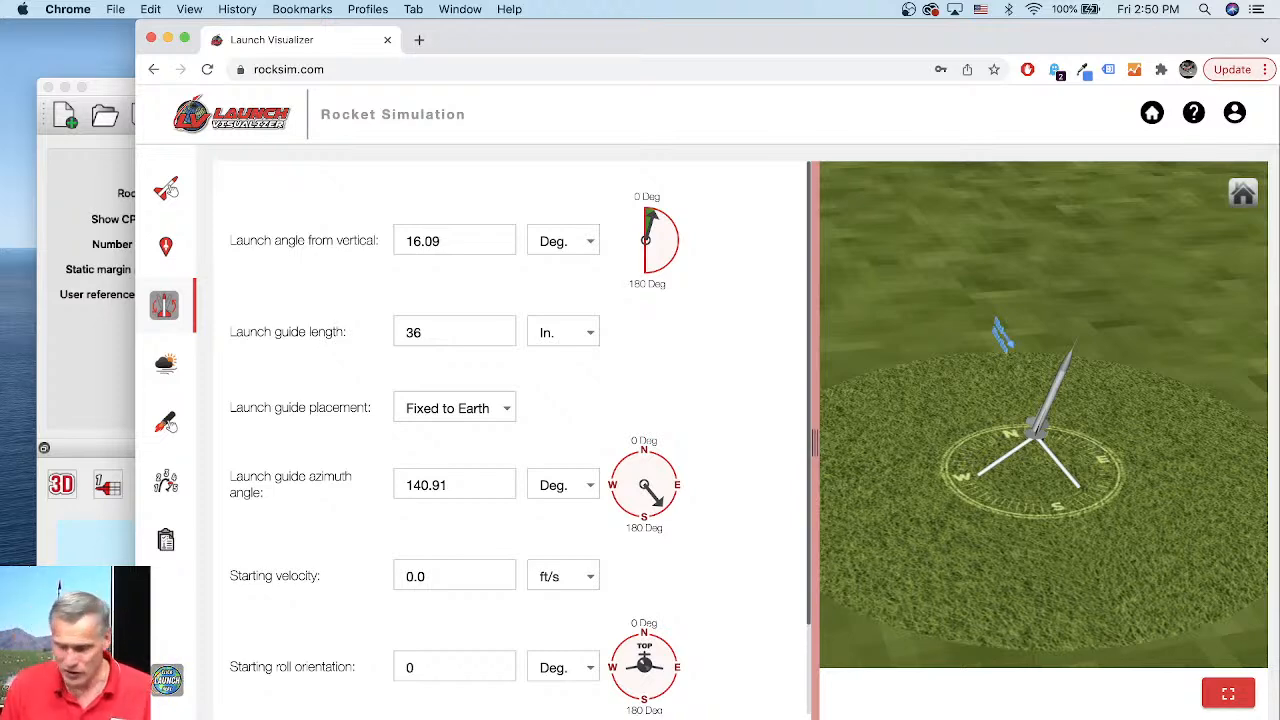
Close the Launch Visualizer and Windy browser windows and bring the RockSim design window forward
{"action": "left_click", "coordinate": [151, 39]}
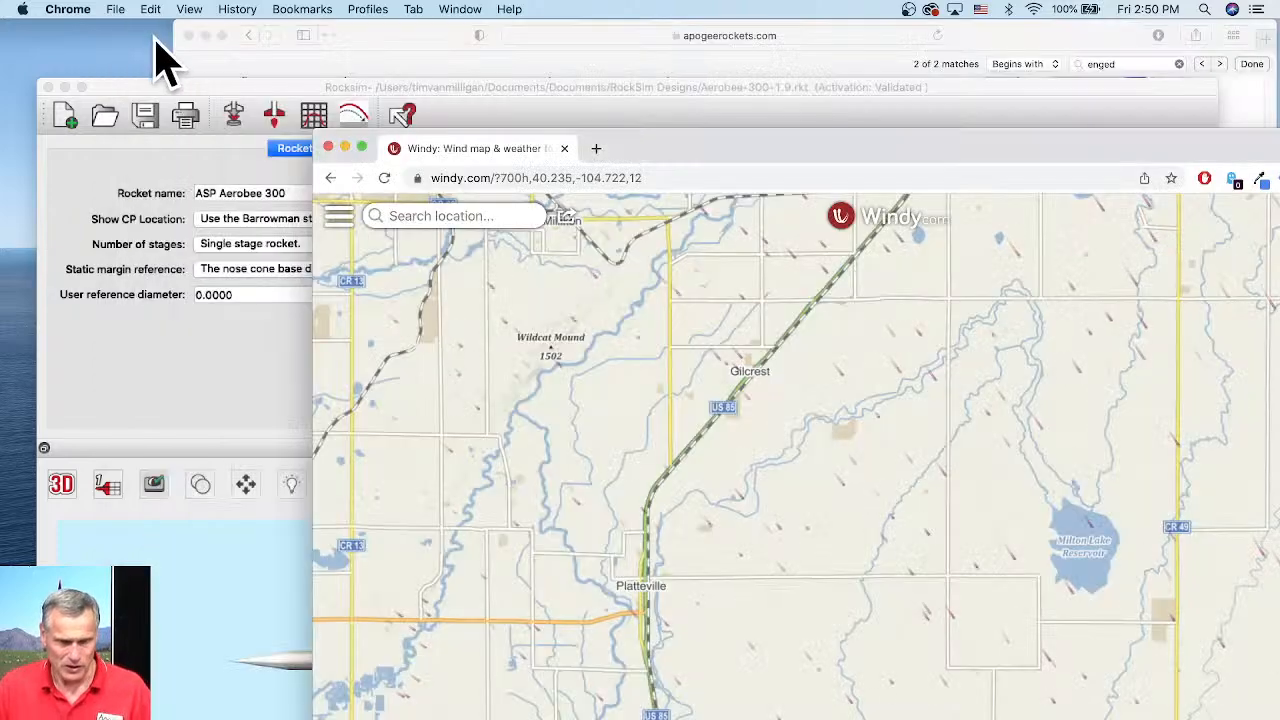
{"action": "left_click", "coordinate": [328, 148]}
{"action": "left_click_drag", "start_coordinate": [477, 114], "coordinate": [514, 29]}
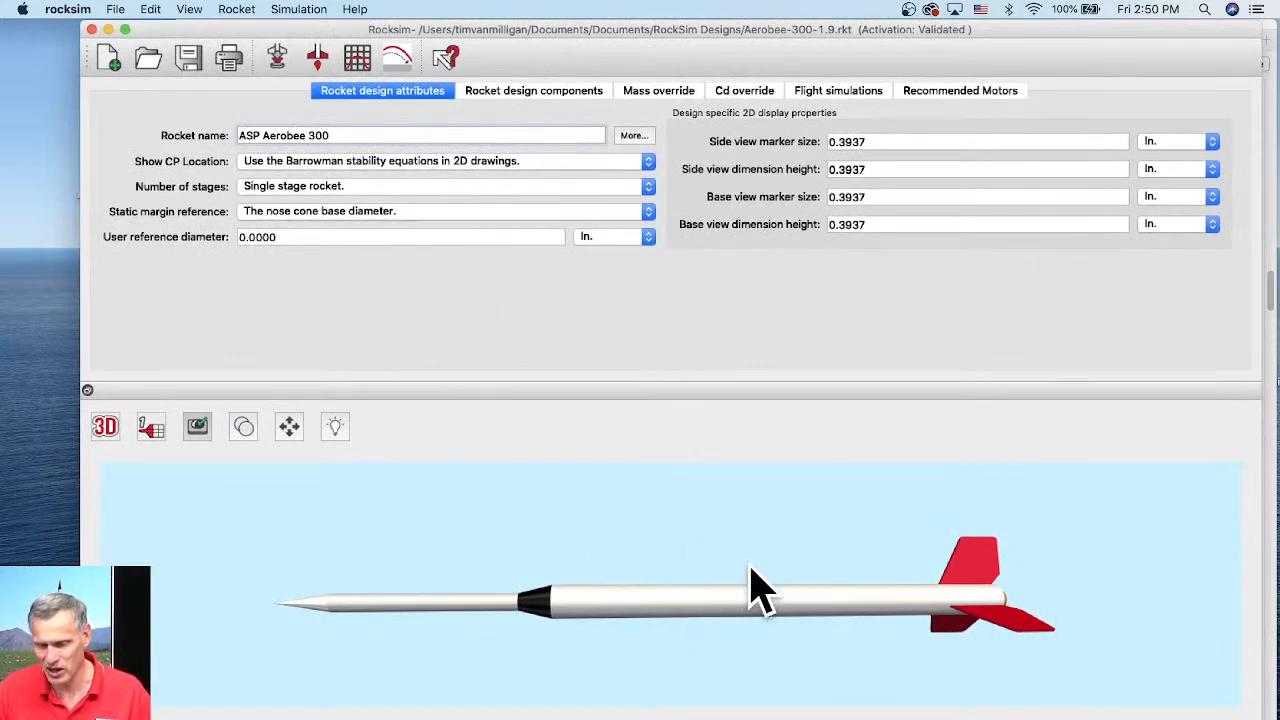
Open the rocket design components and examine the parts listed under the Aerobee 300's sustainer and main body tube
{"action": "left_click", "coordinate": [557, 95]}
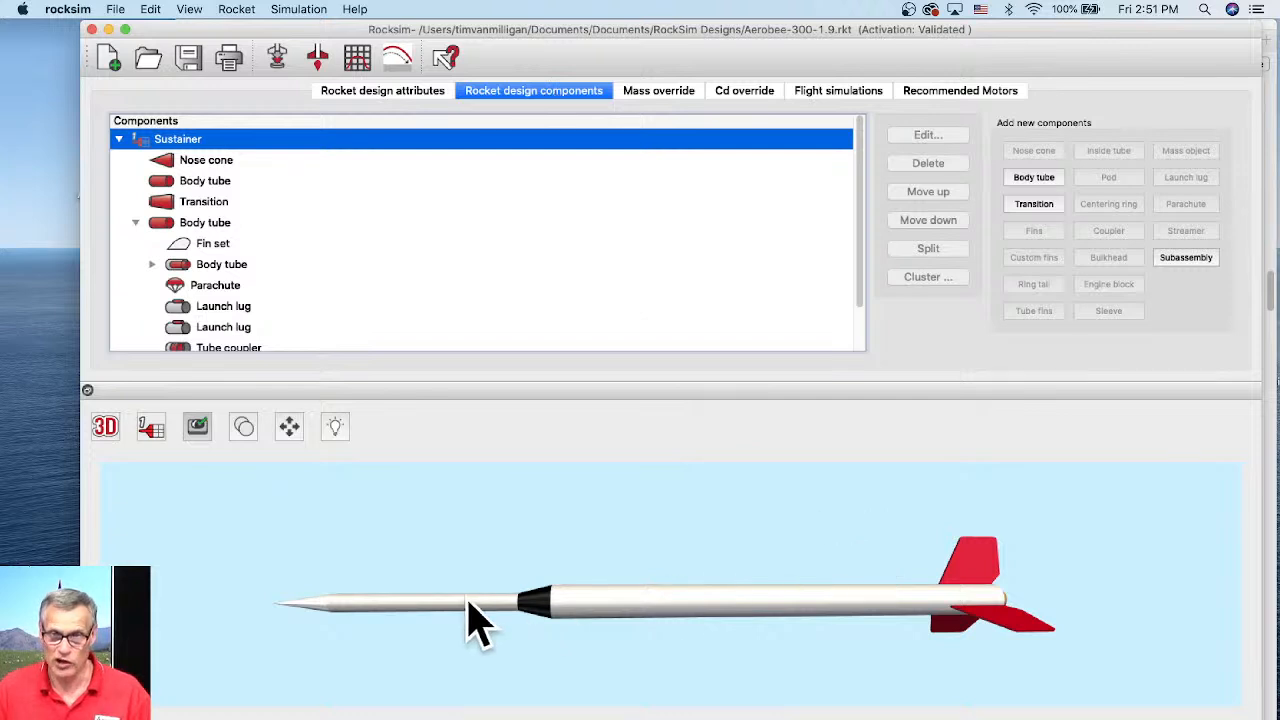
{"action": "left_click", "coordinate": [440, 620]}
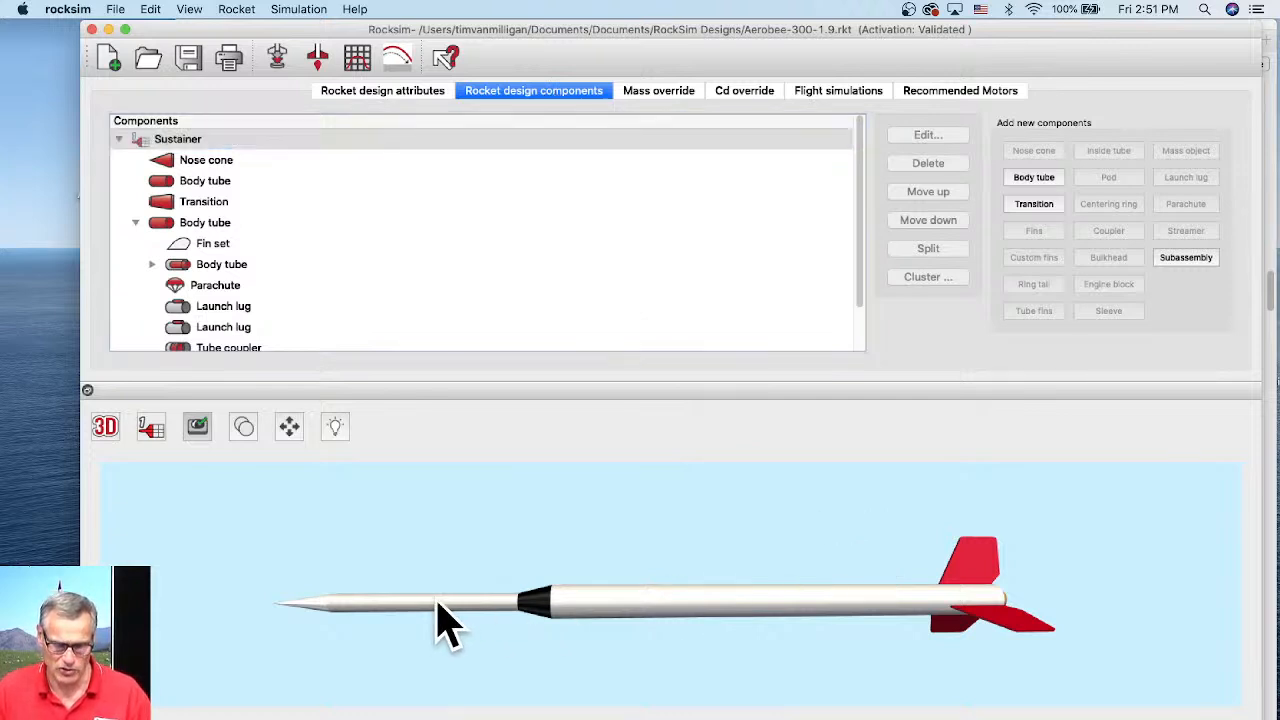
{"action": "left_click", "coordinate": [680, 620]}
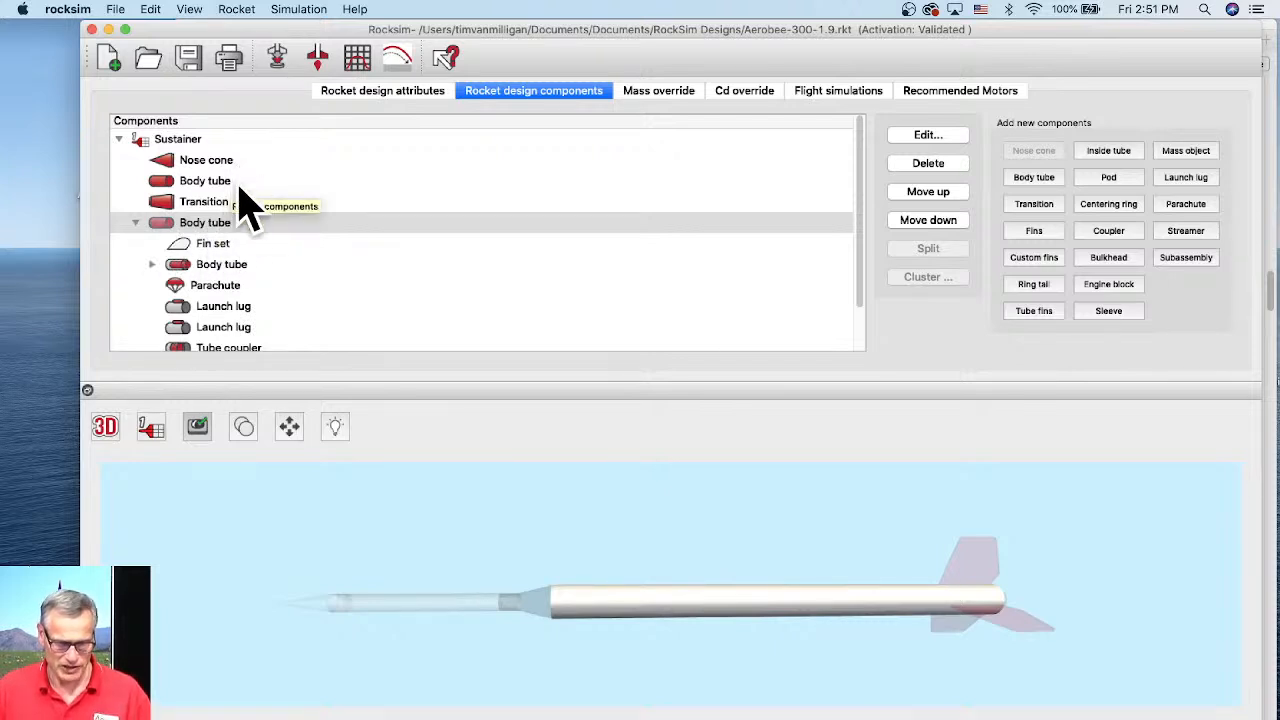
{"action": "scroll", "coordinate": [237, 264], "scroll_direction": "down", "scroll_amount": 2}
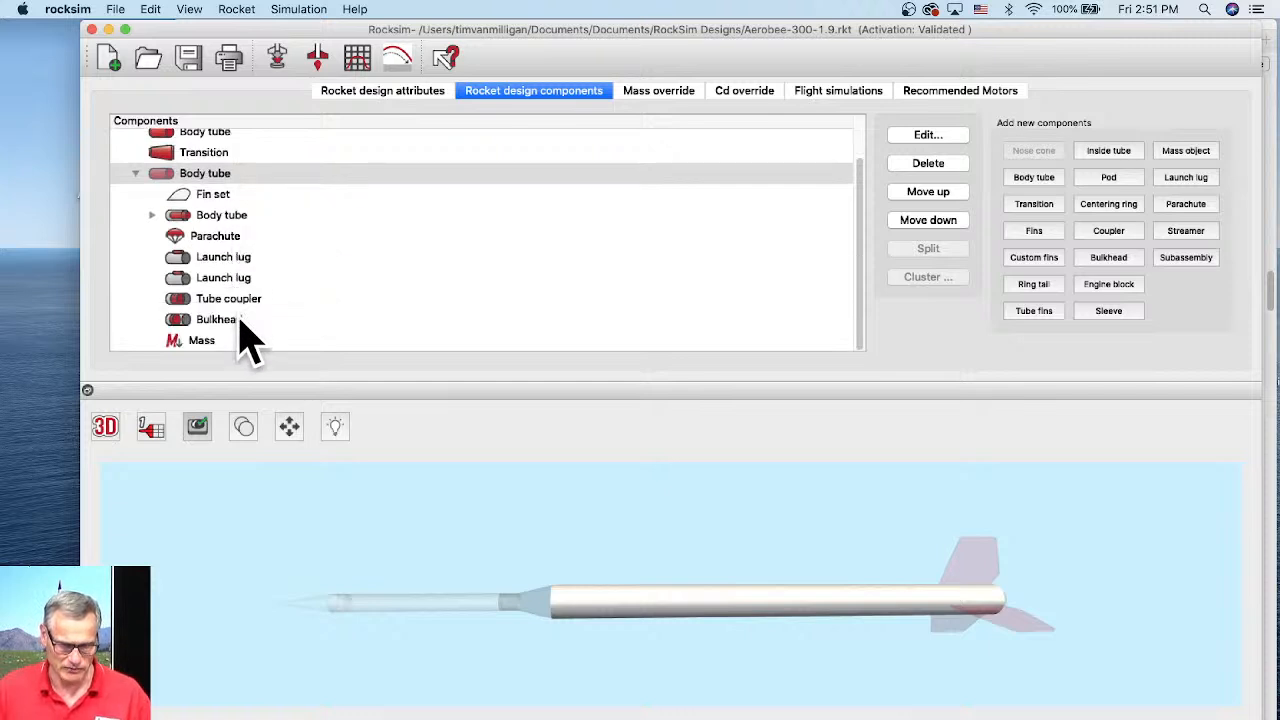
{"action": "scroll", "coordinate": [246, 334], "scroll_direction": "up", "scroll_amount": 2}
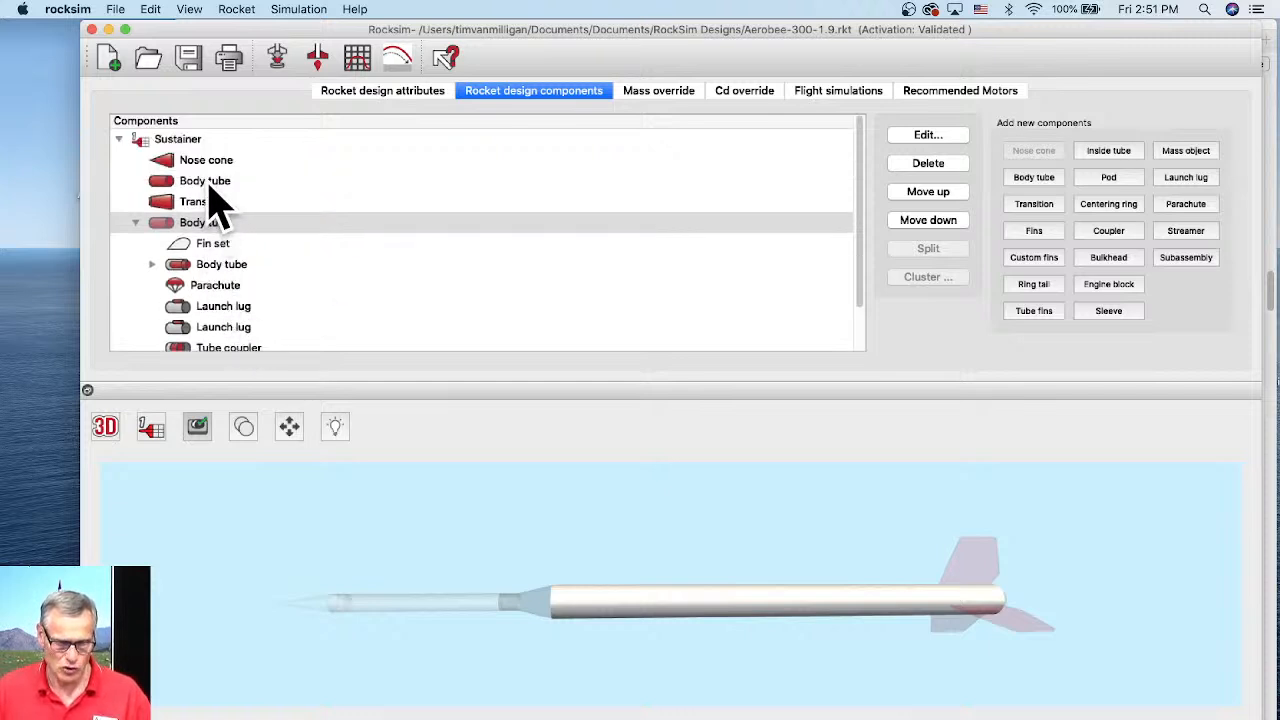
{"action": "scroll", "coordinate": [277, 251], "scroll_direction": "down", "scroll_amount": 2}
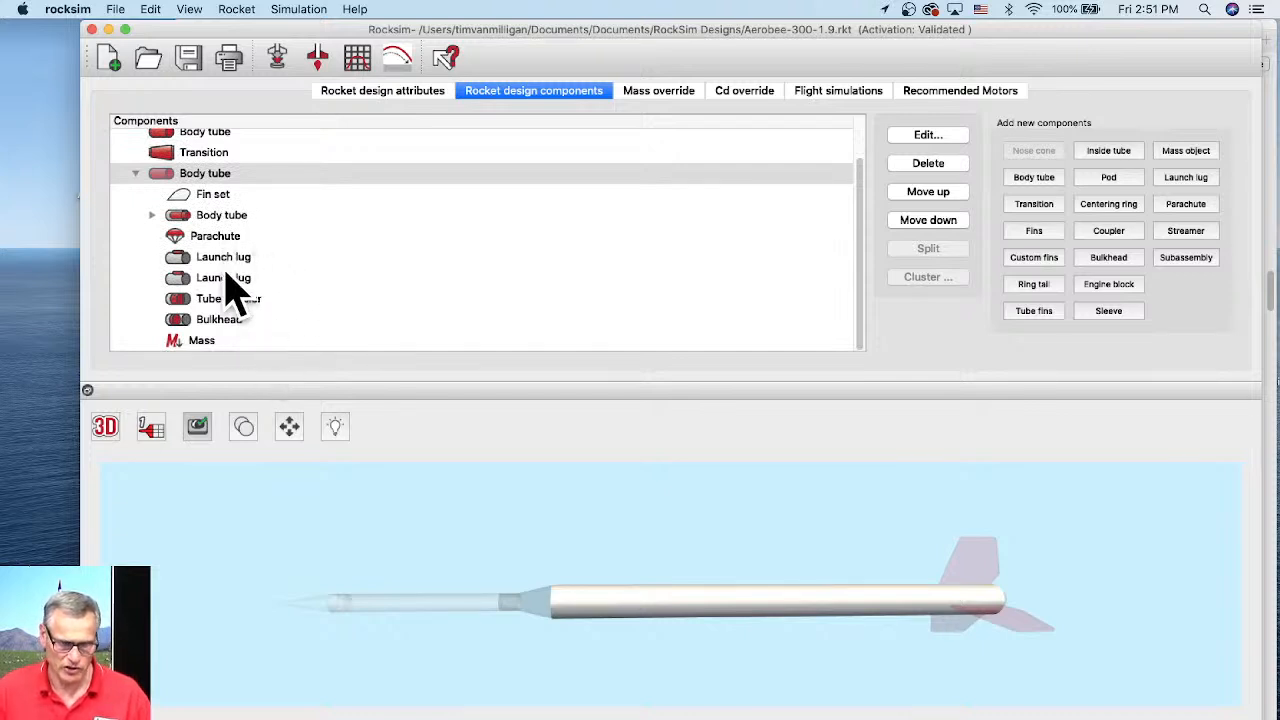
{"action": "scroll", "coordinate": [212, 194], "scroll_direction": "up", "scroll_amount": 3}
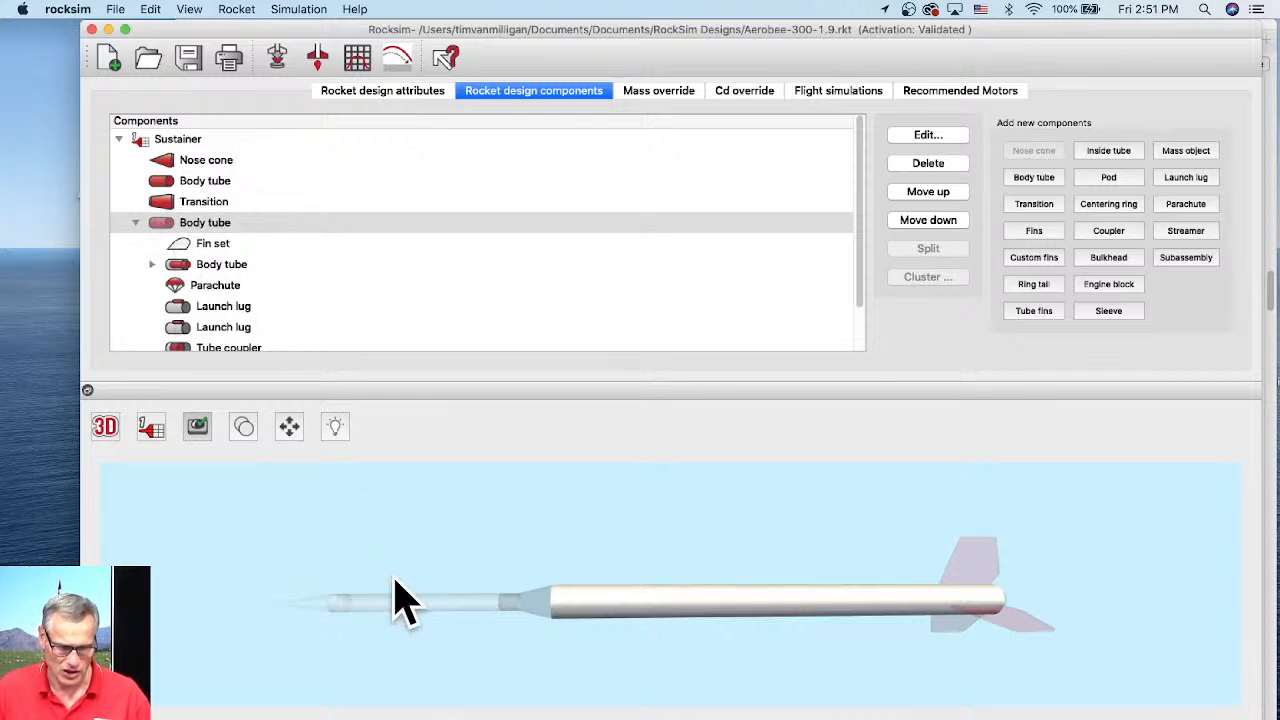
Highlight the forward body tube, the main body tube and the inner aft tube to compare their places in the rocket
{"action": "left_click", "coordinate": [418, 626]}
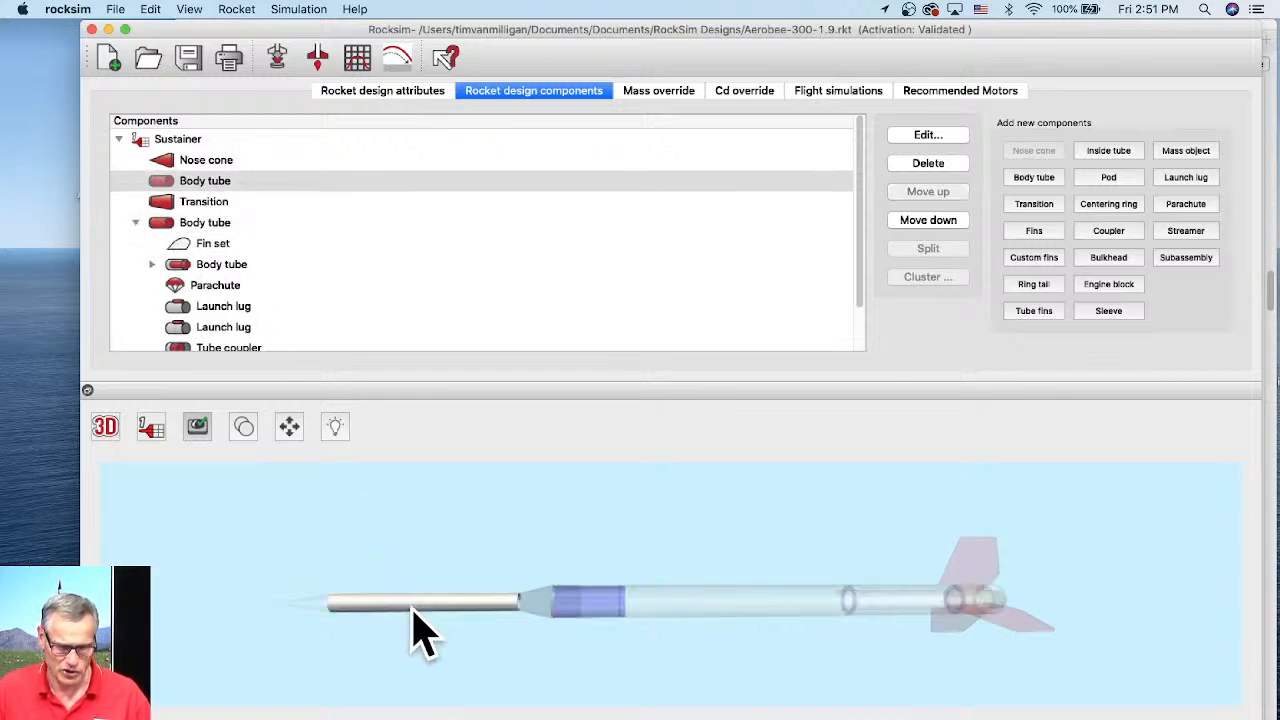
{"action": "left_click", "coordinate": [678, 632]}
{"action": "left_click", "coordinate": [196, 224]}
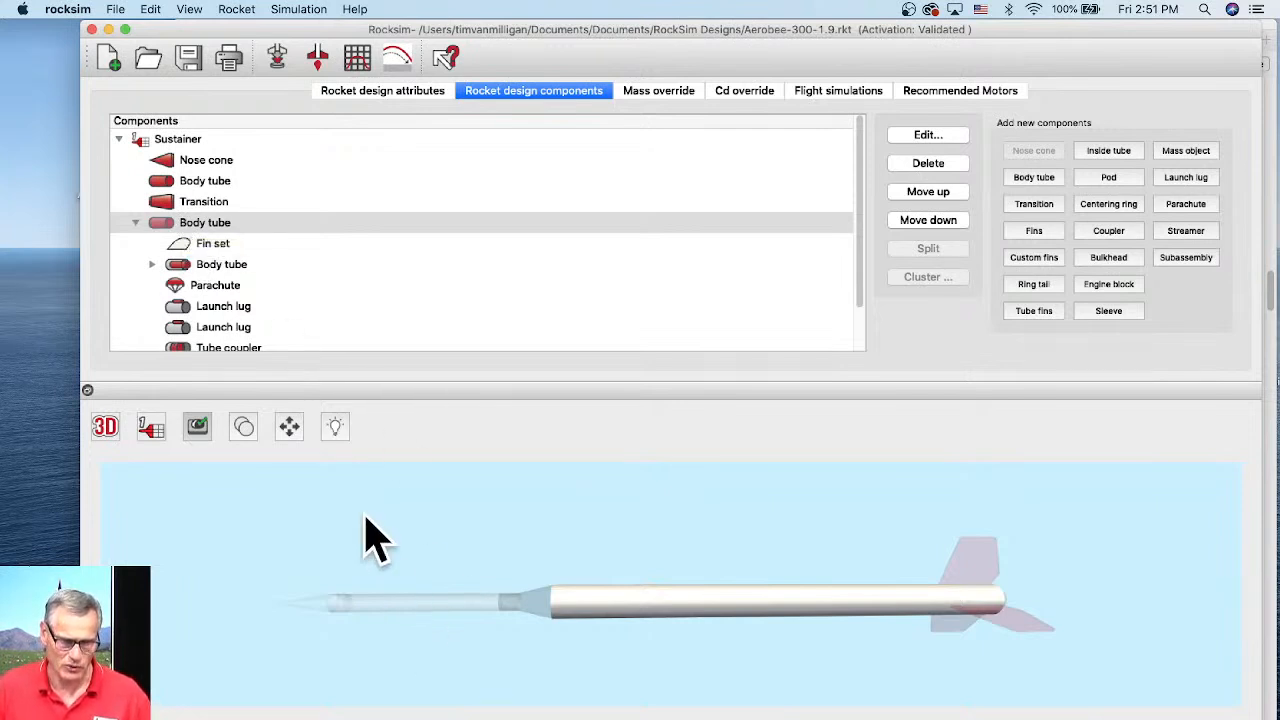
{"action": "left_click", "coordinate": [219, 269]}
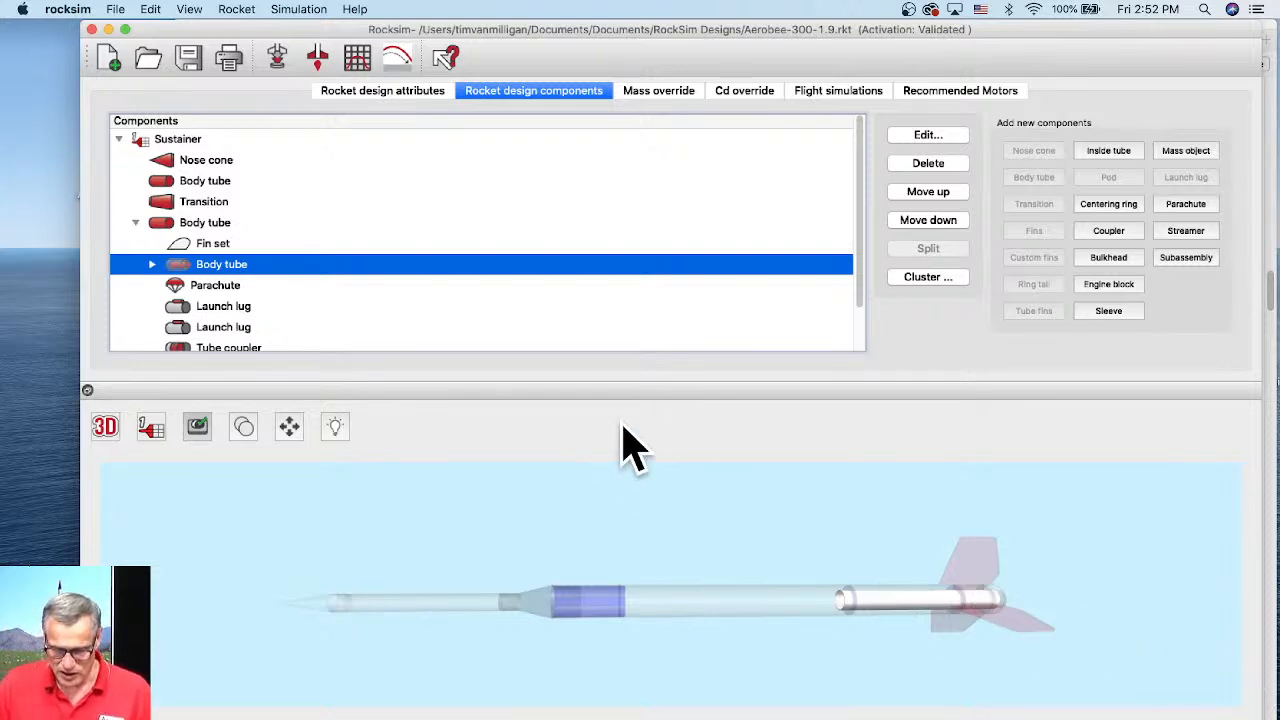
{"action": "left_click", "coordinate": [737, 553]}
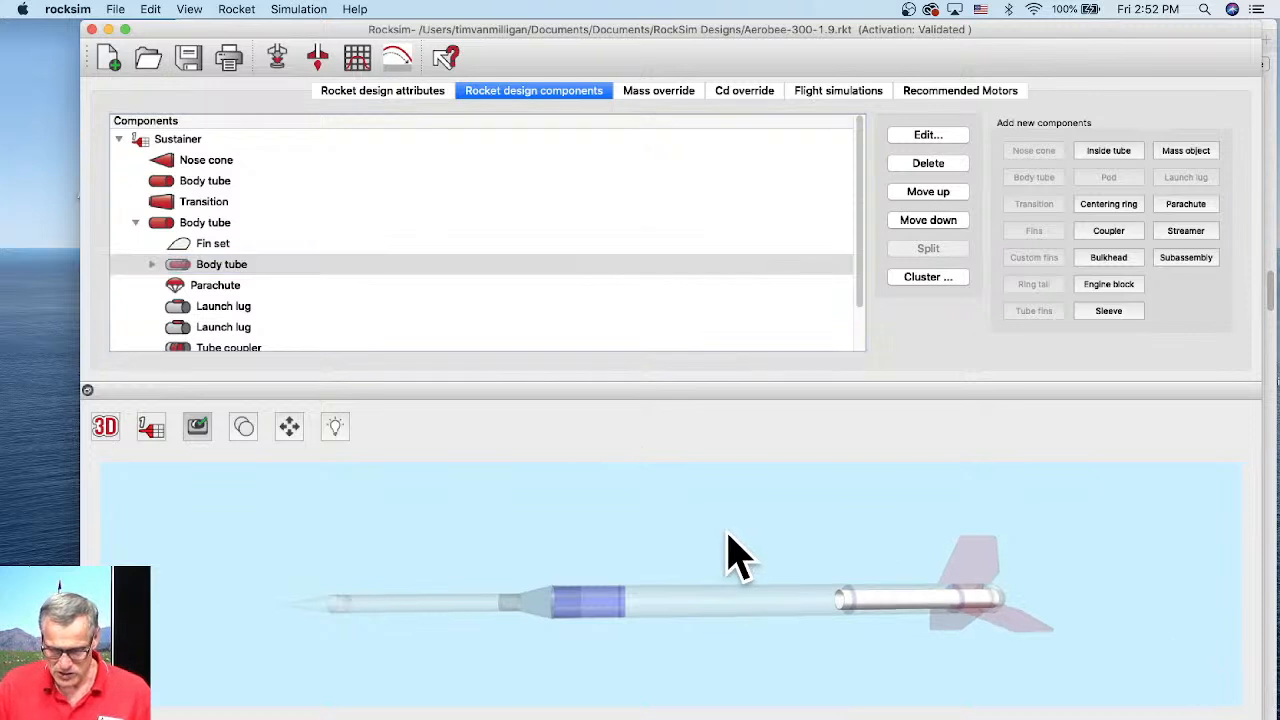
Add an external pod at the front of the main body tube, with ejection during simulations disabled
{"action": "left_click", "coordinate": [736, 614]}
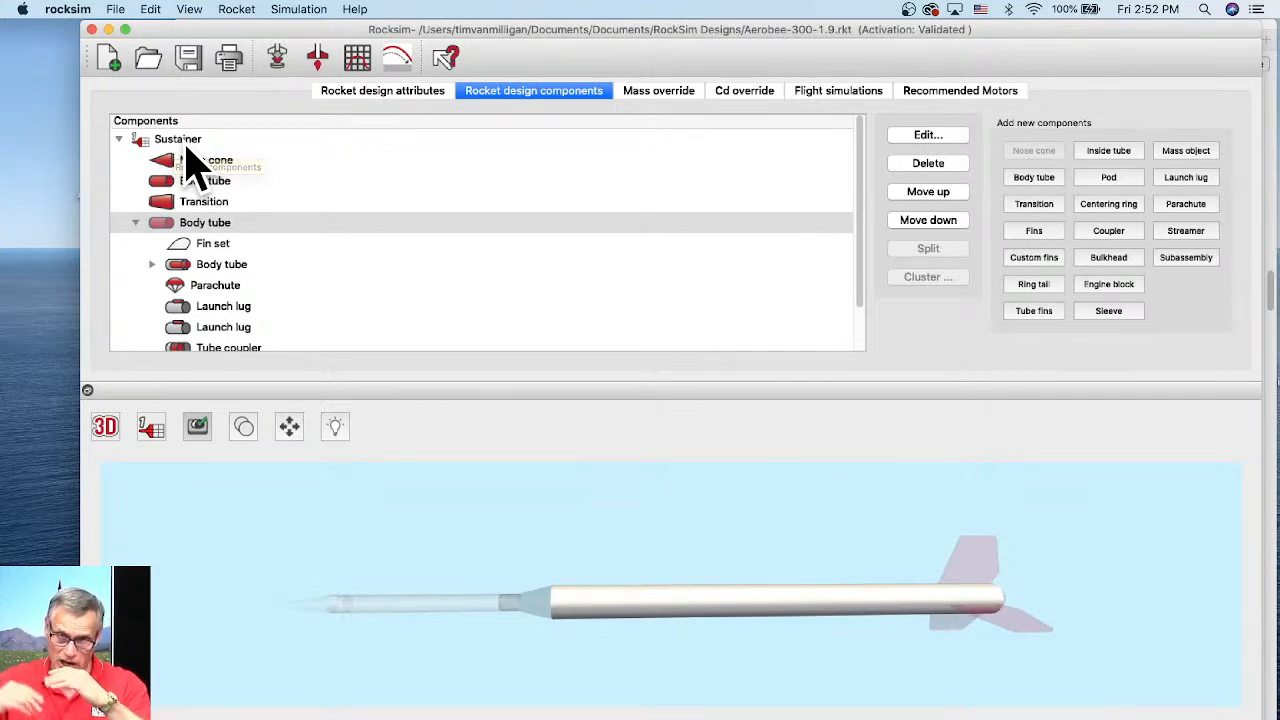
{"action": "left_click", "coordinate": [1112, 179]}
{"action": "left_click_drag", "start_coordinate": [461, 32], "coordinate": [648, 40]}
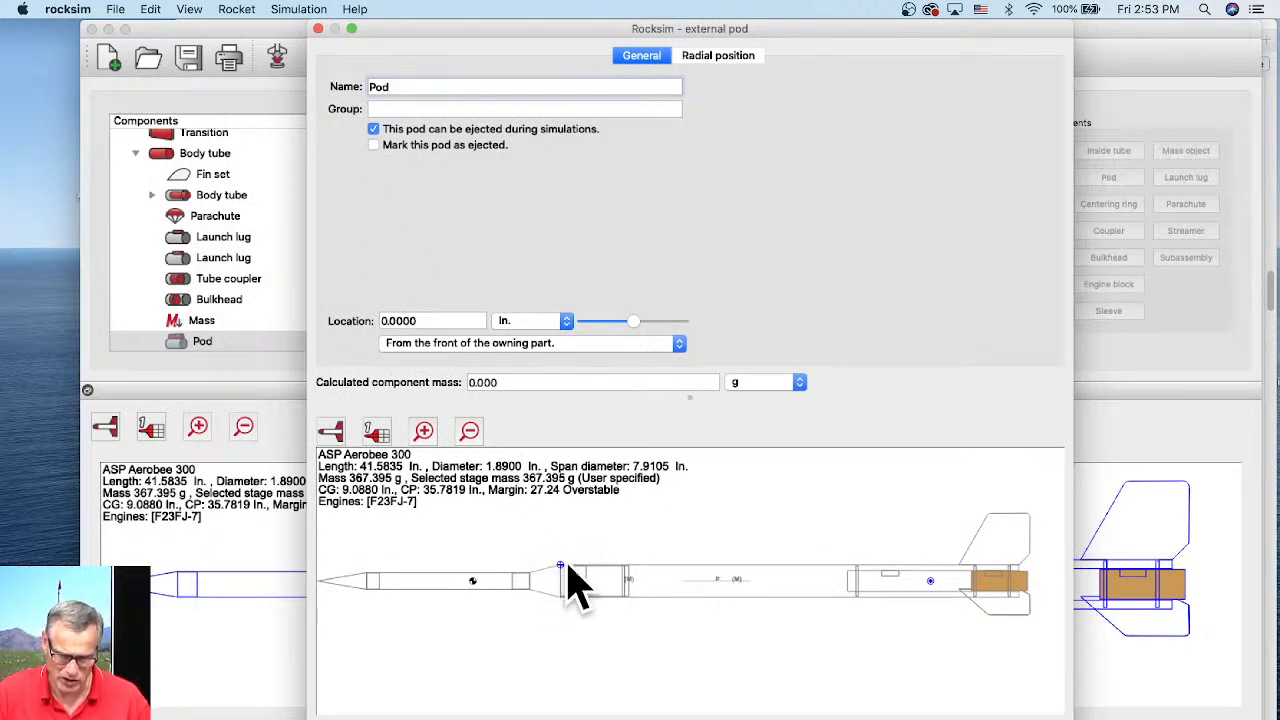
{"action": "scroll", "coordinate": [566, 598], "scroll_direction": "up", "scroll_amount": 3}
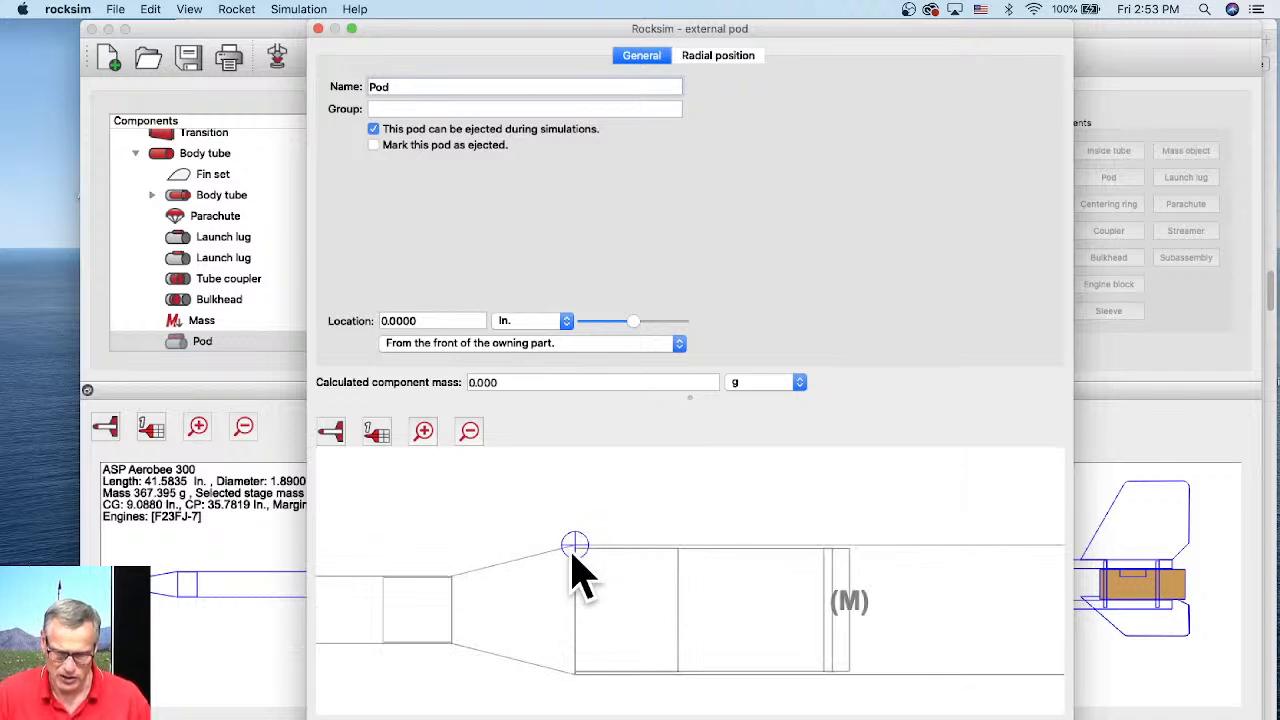
{"action": "scroll", "coordinate": [608, 562], "scroll_direction": "down", "scroll_amount": 3}
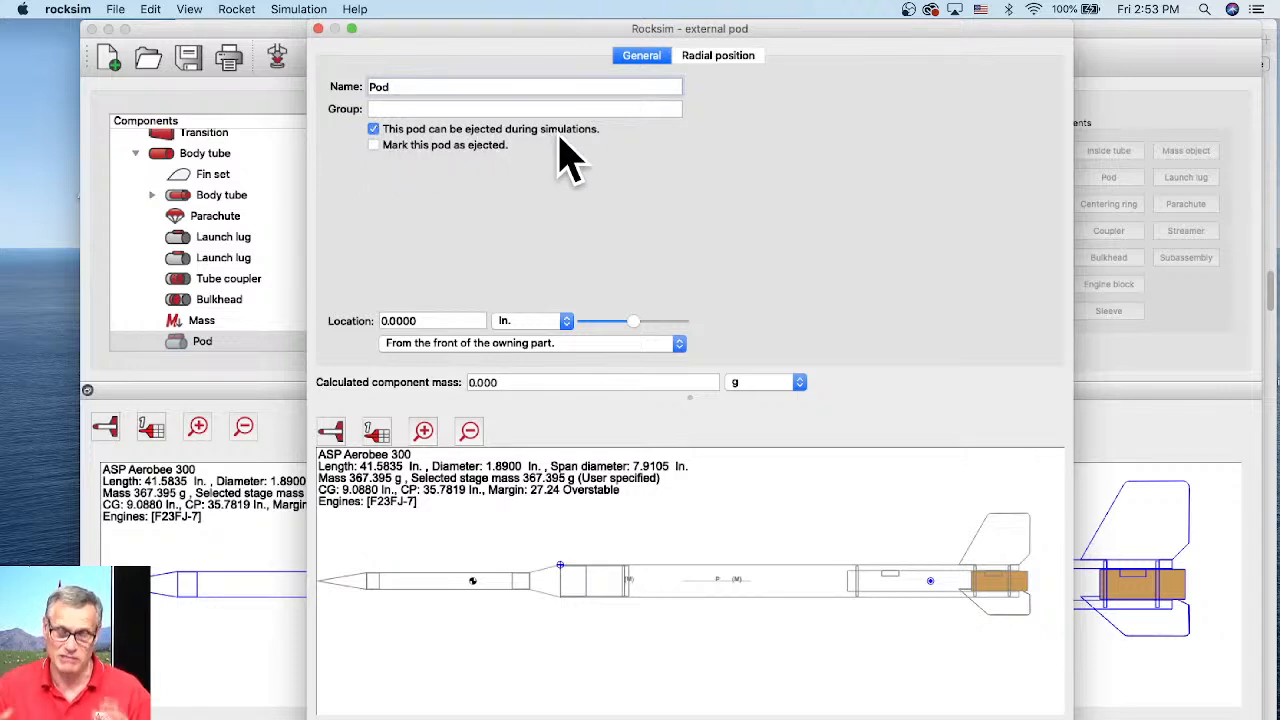
{"action": "mouse_move", "coordinate": [568, 158]}
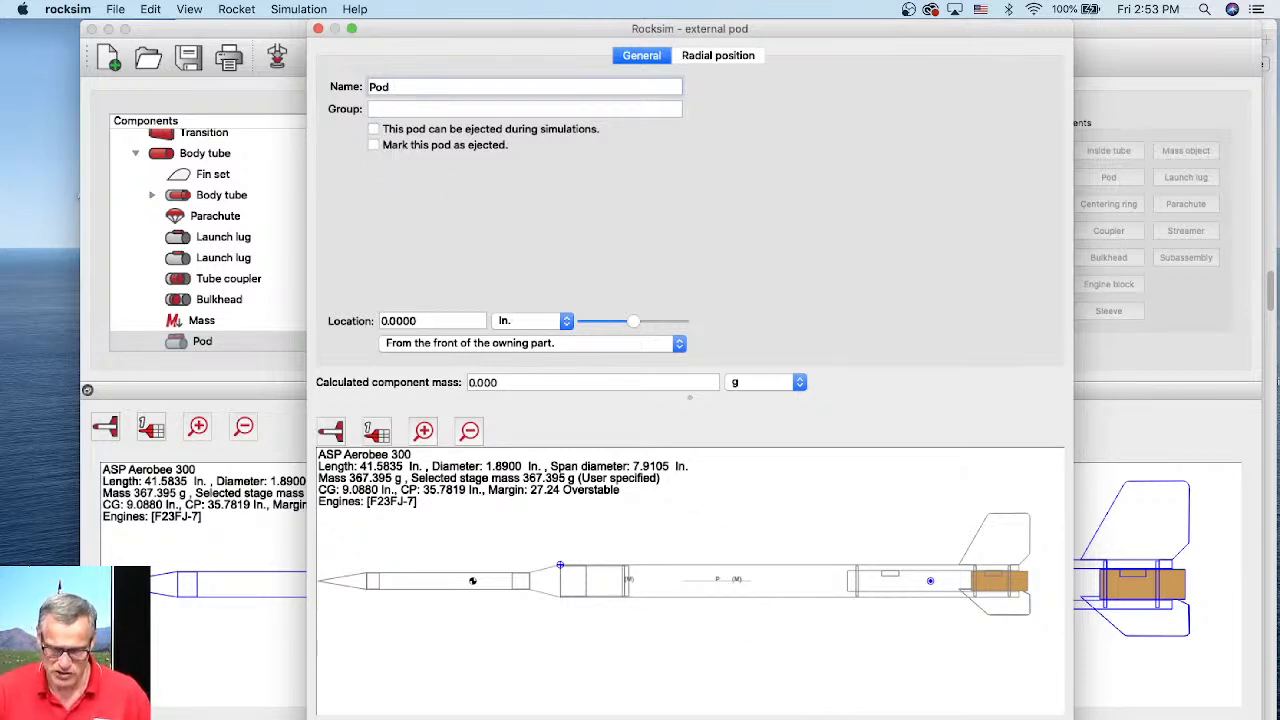
{"action": "key", "text": "Return"}
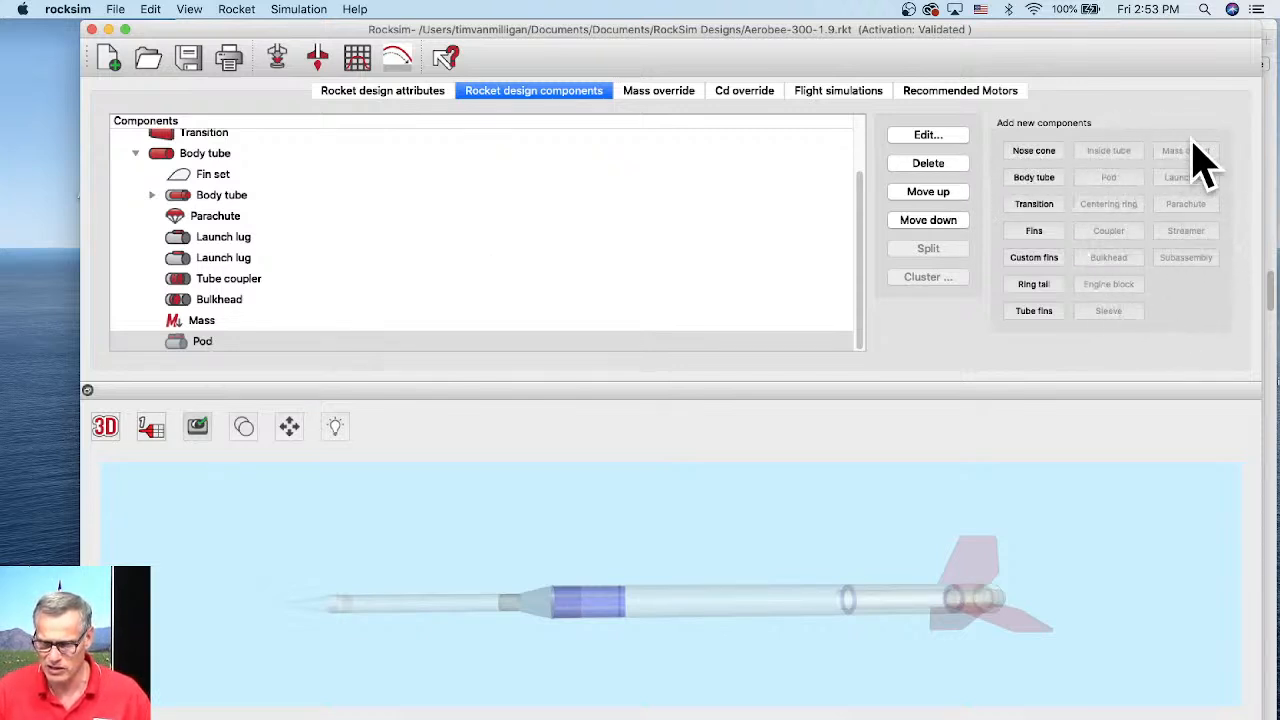
Add a nose cone to the pod from the parts database, using Apogee part 20000 (PNC-24A)
{"action": "left_click", "coordinate": [1032, 154]}
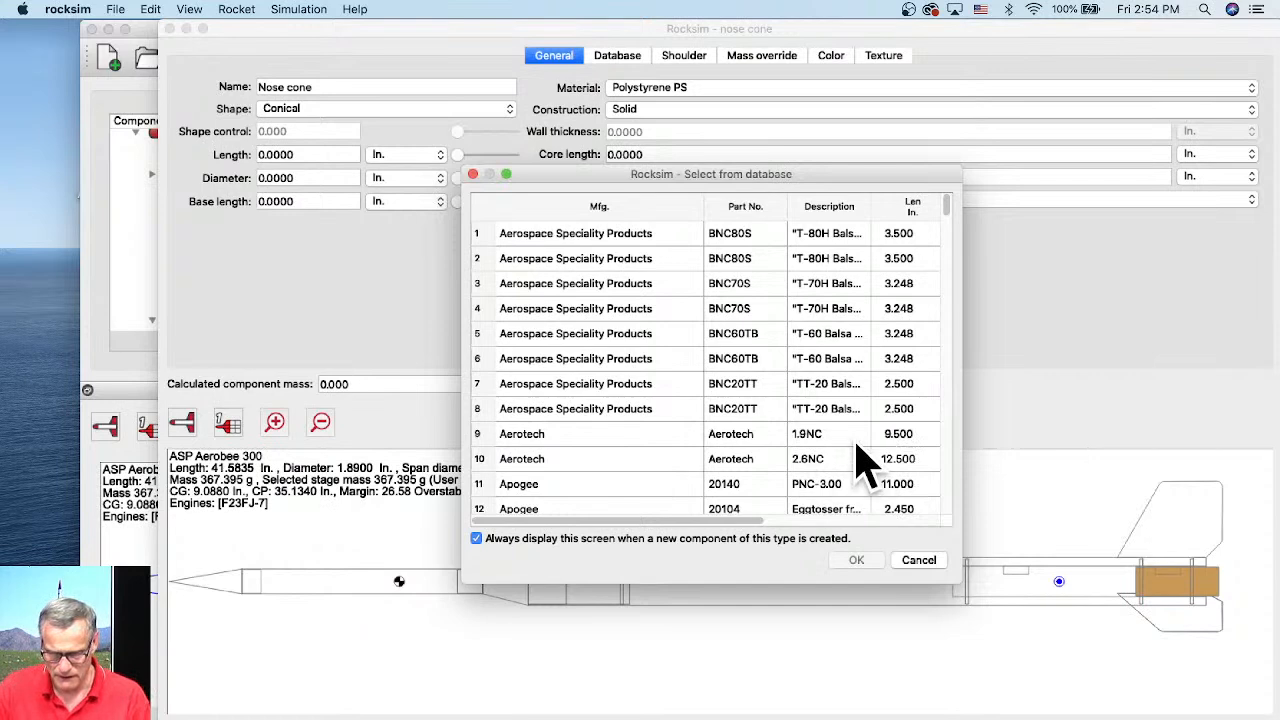
{"action": "scroll", "coordinate": [855, 445], "scroll_direction": "down", "scroll_amount": 3}
{"action": "scroll", "coordinate": [855, 460], "scroll_direction": "down", "scroll_amount": 5}
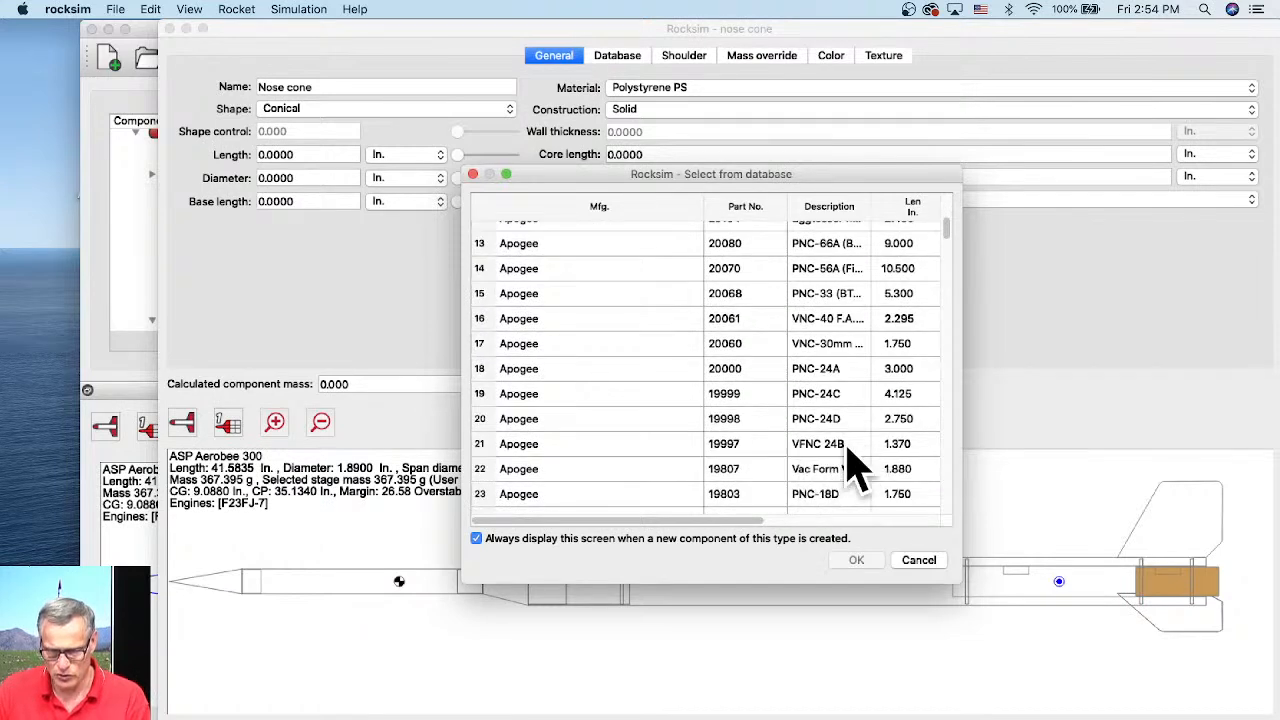
{"action": "left_click", "coordinate": [806, 369]}
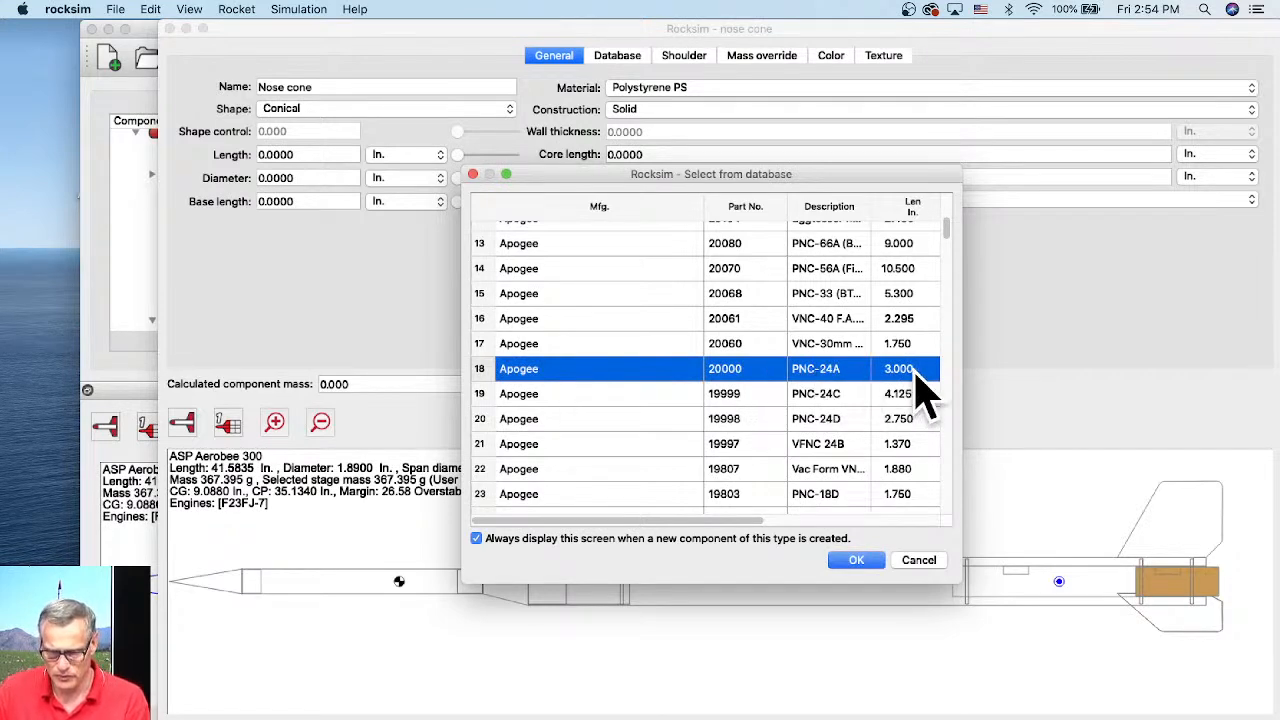
{"action": "left_click_drag", "start_coordinate": [745, 522], "coordinate": [886, 521]}
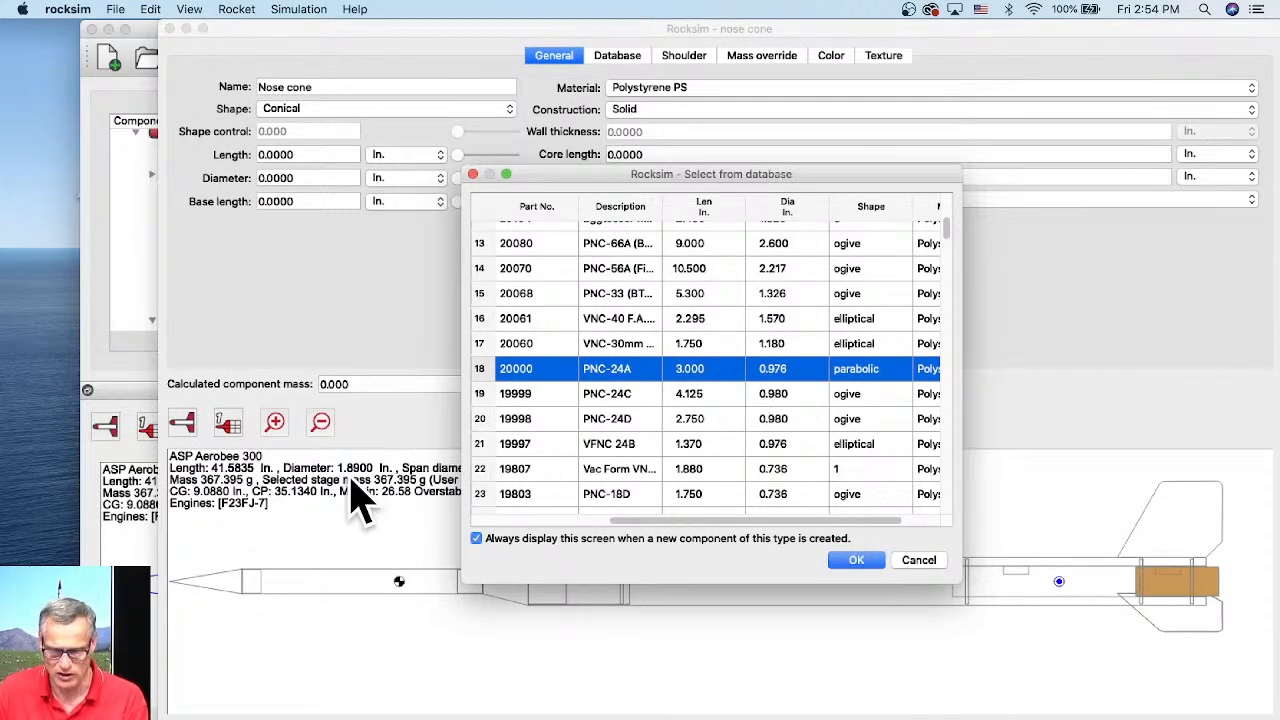
{"action": "left_click", "coordinate": [856, 562]}
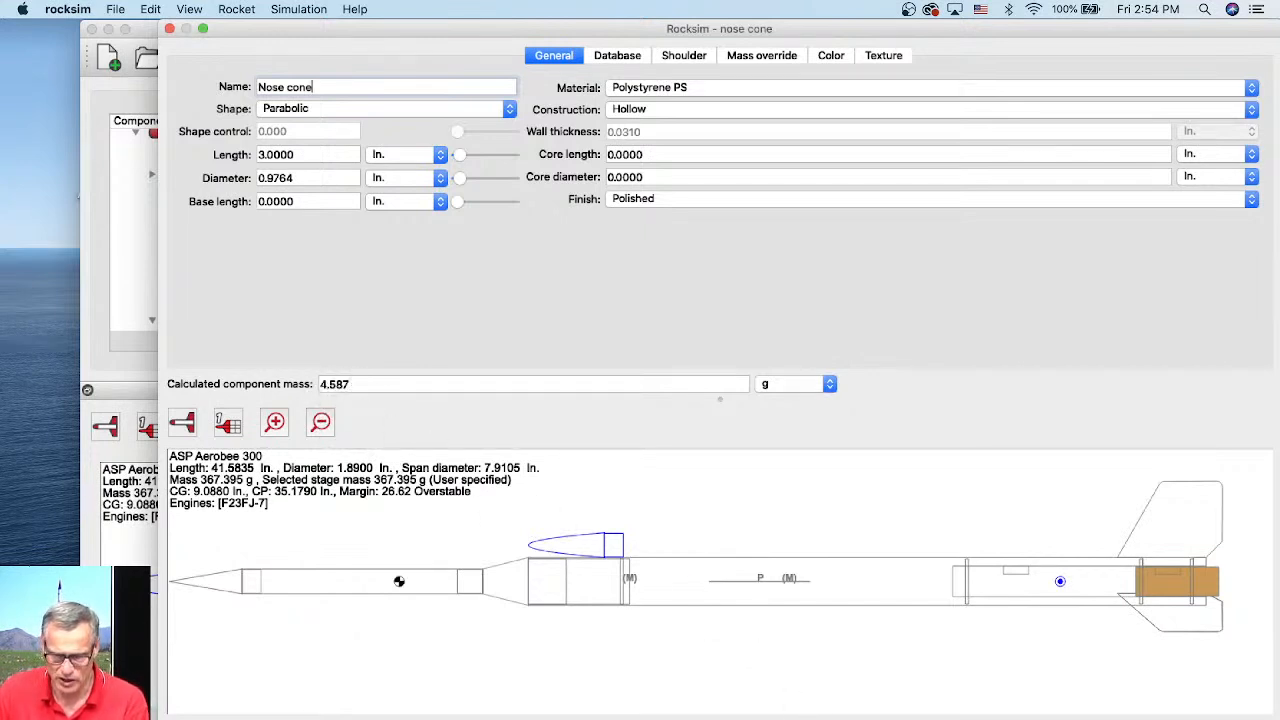
{"action": "left_click", "coordinate": [840, 717]}
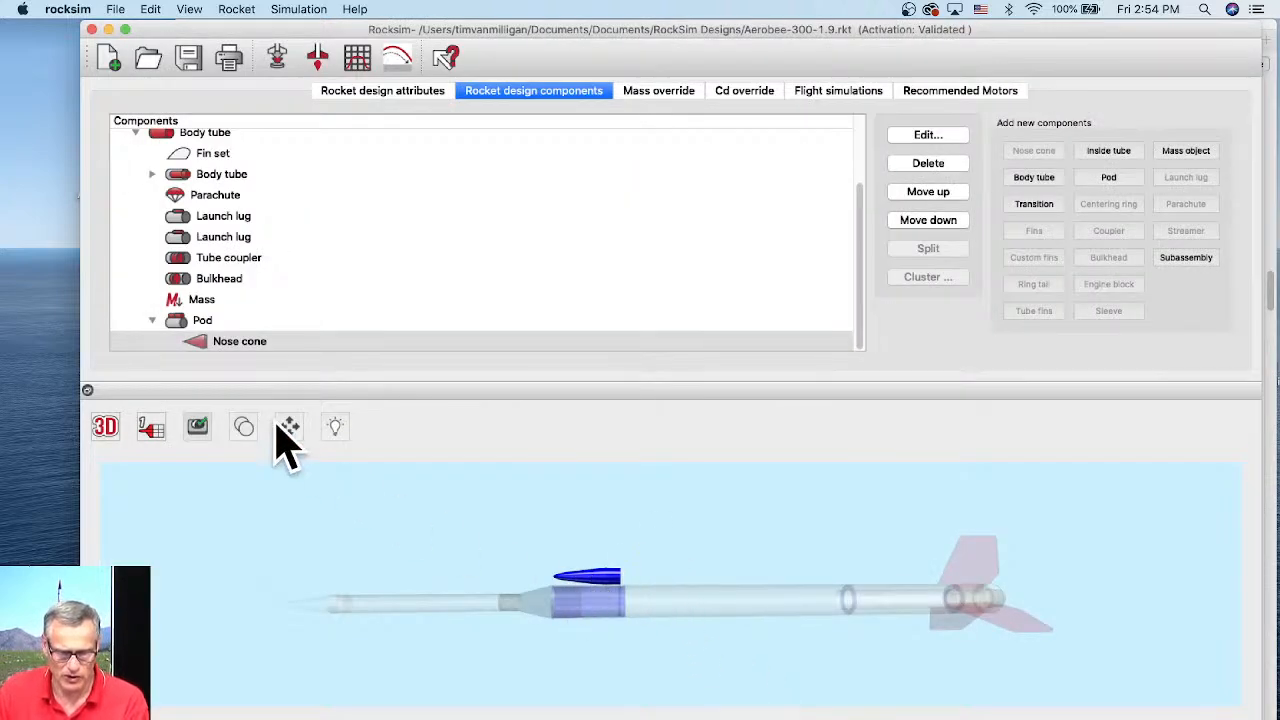
Add a body tube behind the pod's nose cone from the parts database, using Apogee part 10100 (24 mm)
{"action": "left_click", "coordinate": [1035, 180]}
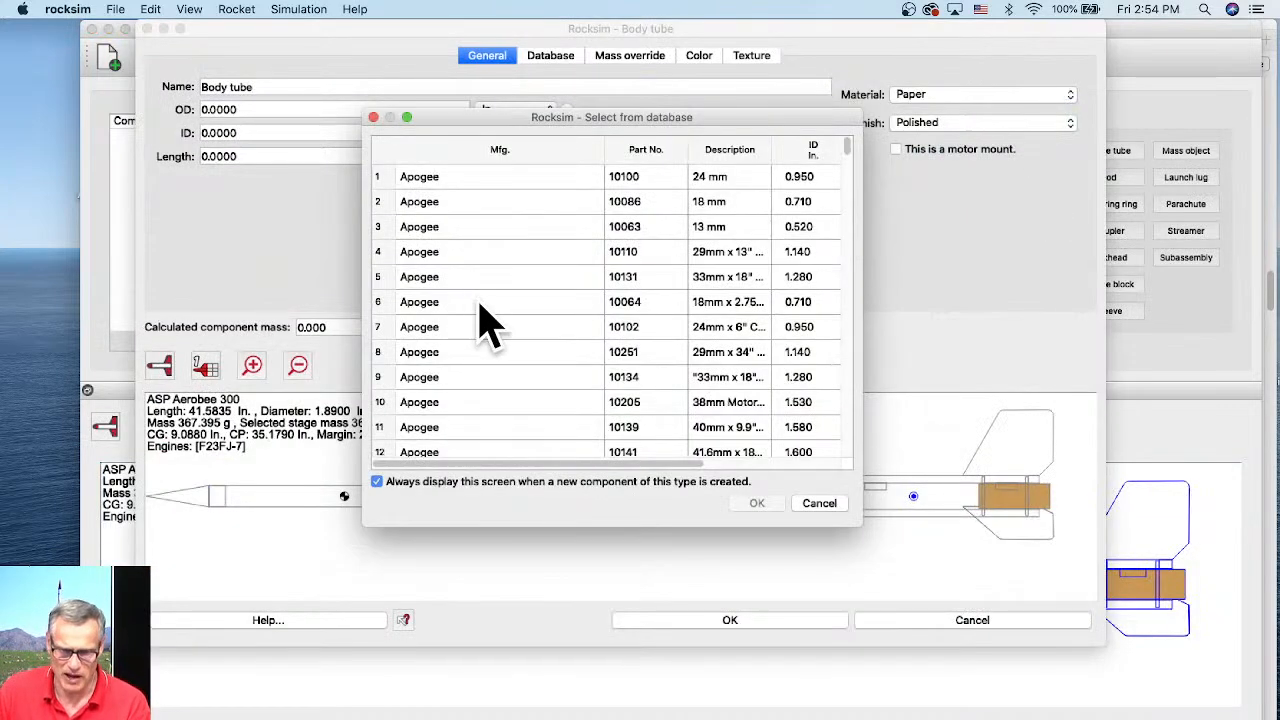
{"action": "left_click", "coordinate": [718, 340]}
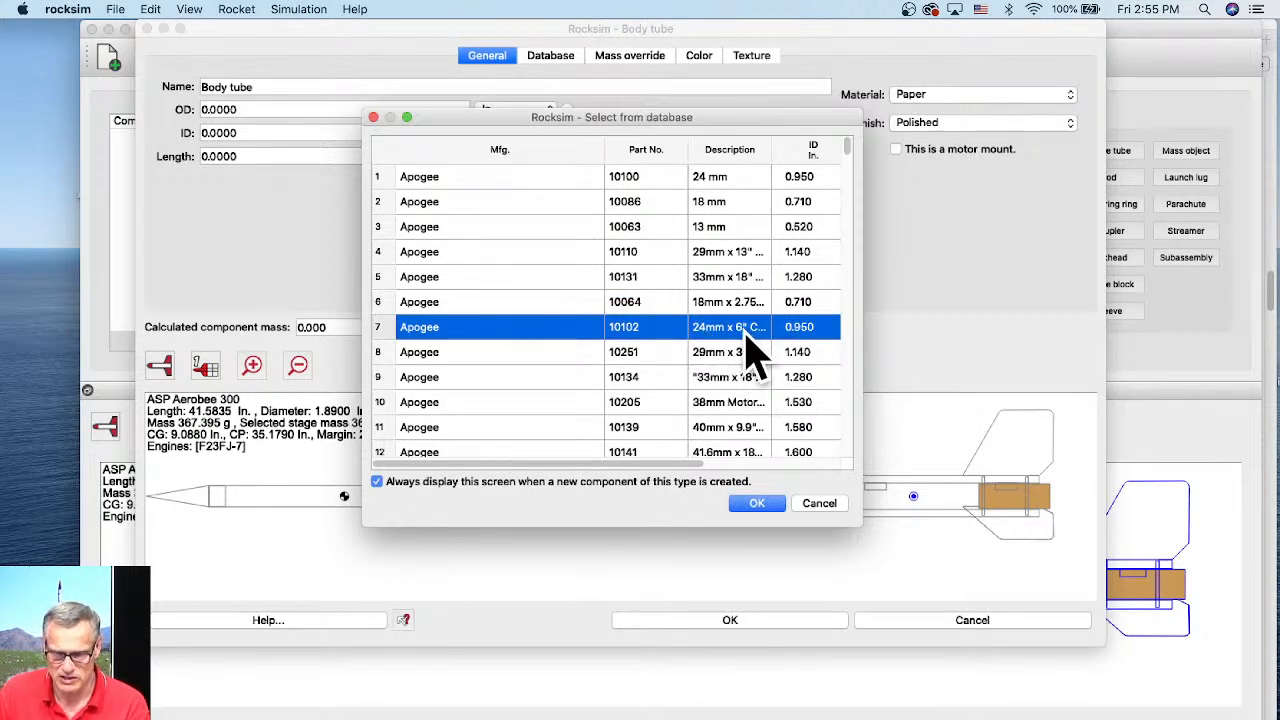
{"action": "left_click", "coordinate": [703, 178]}
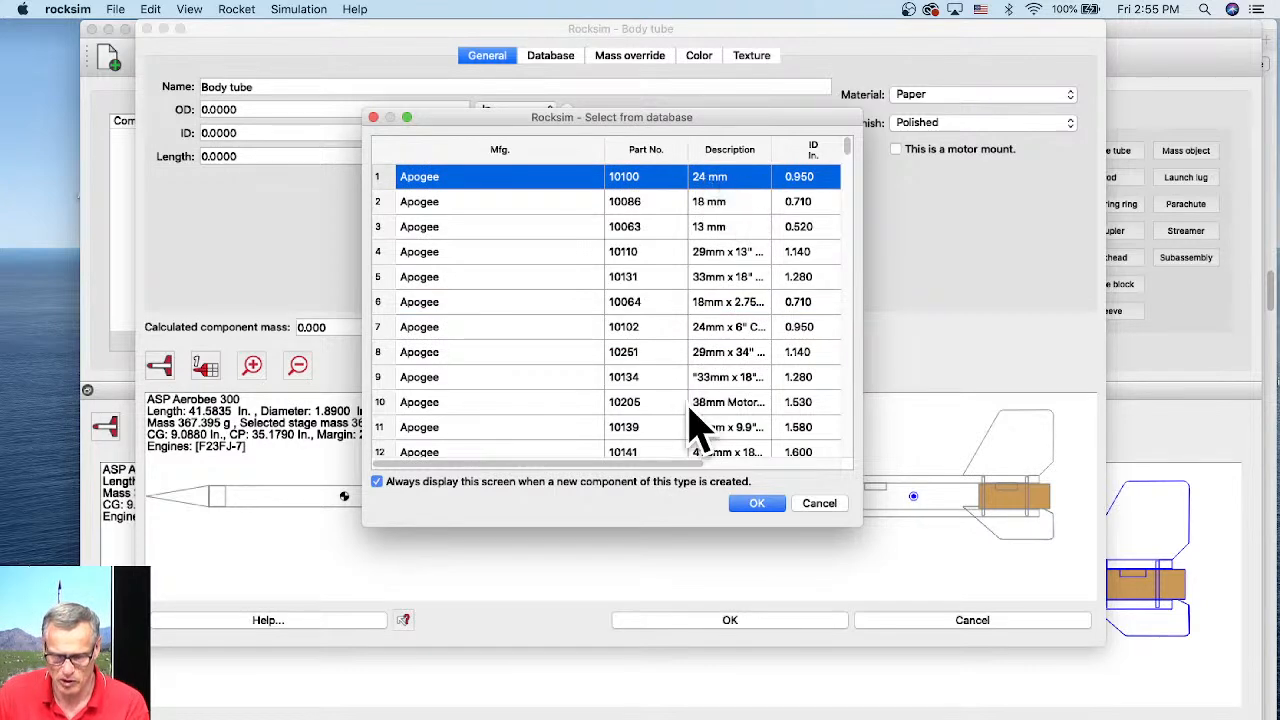
{"action": "left_click_drag", "start_coordinate": [675, 466], "coordinate": [800, 477]}
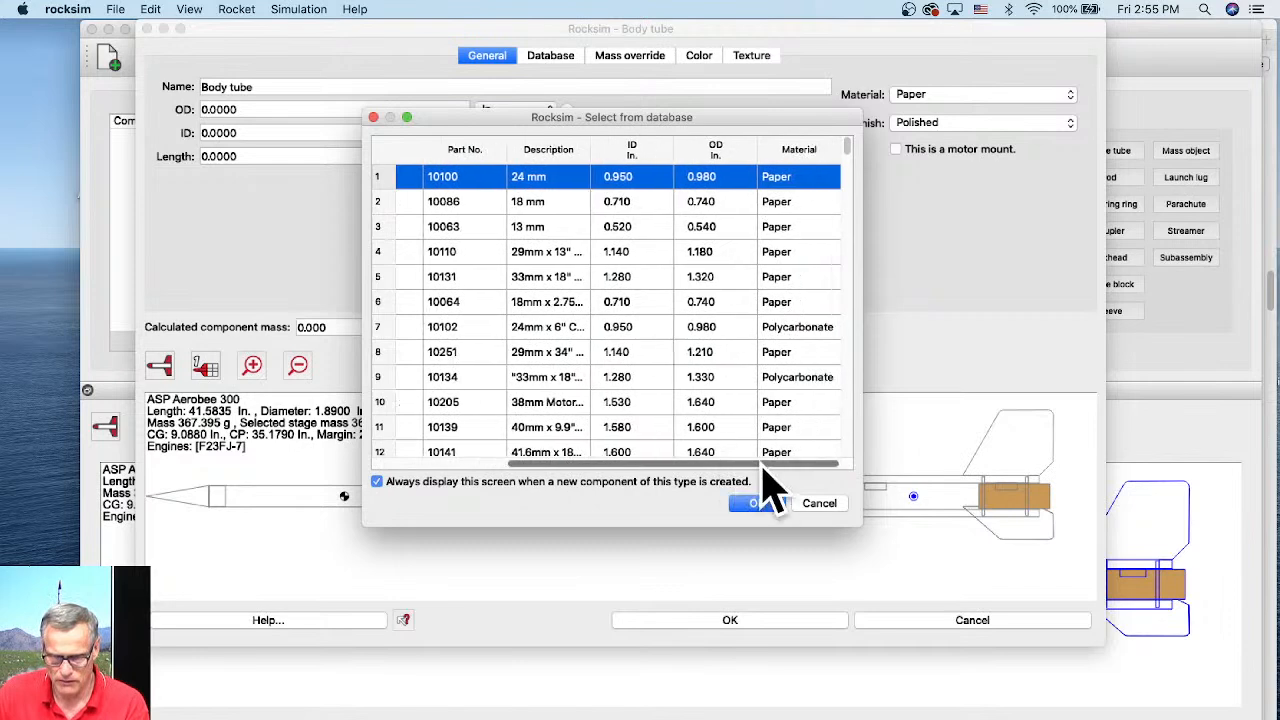
{"action": "left_click_drag", "start_coordinate": [808, 466], "coordinate": [652, 464]}
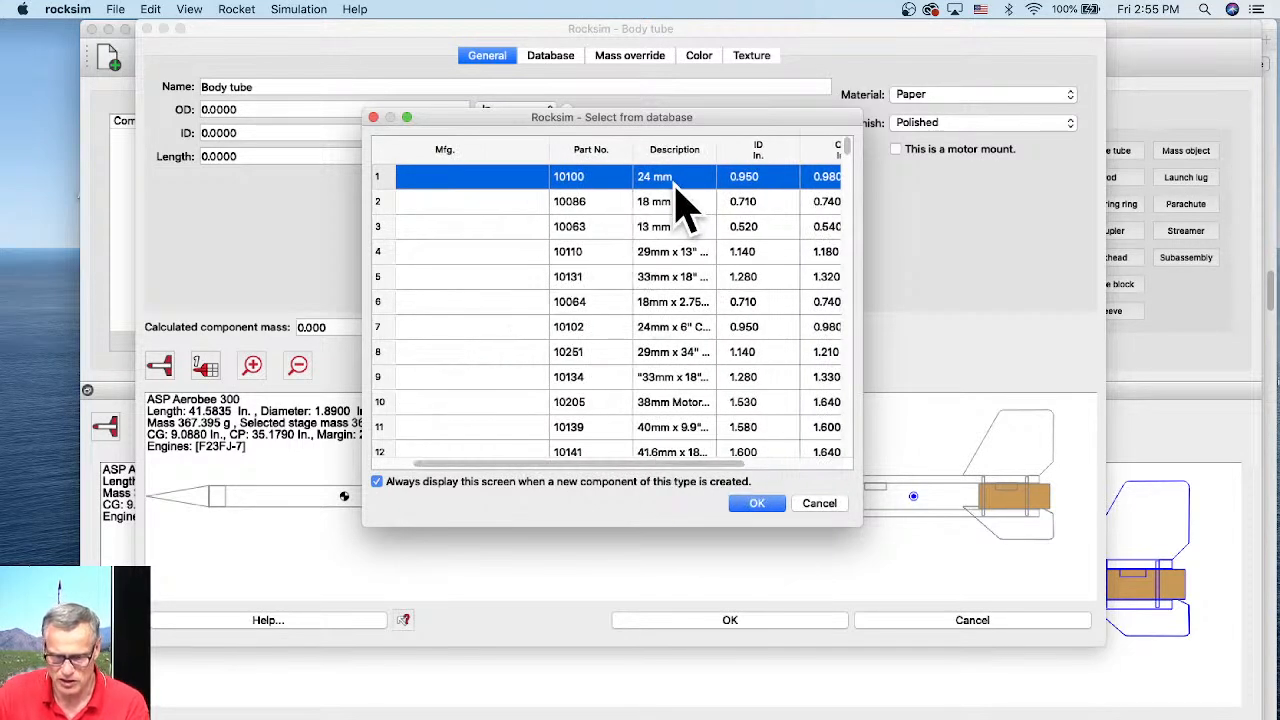
{"action": "left_click", "coordinate": [757, 503]}
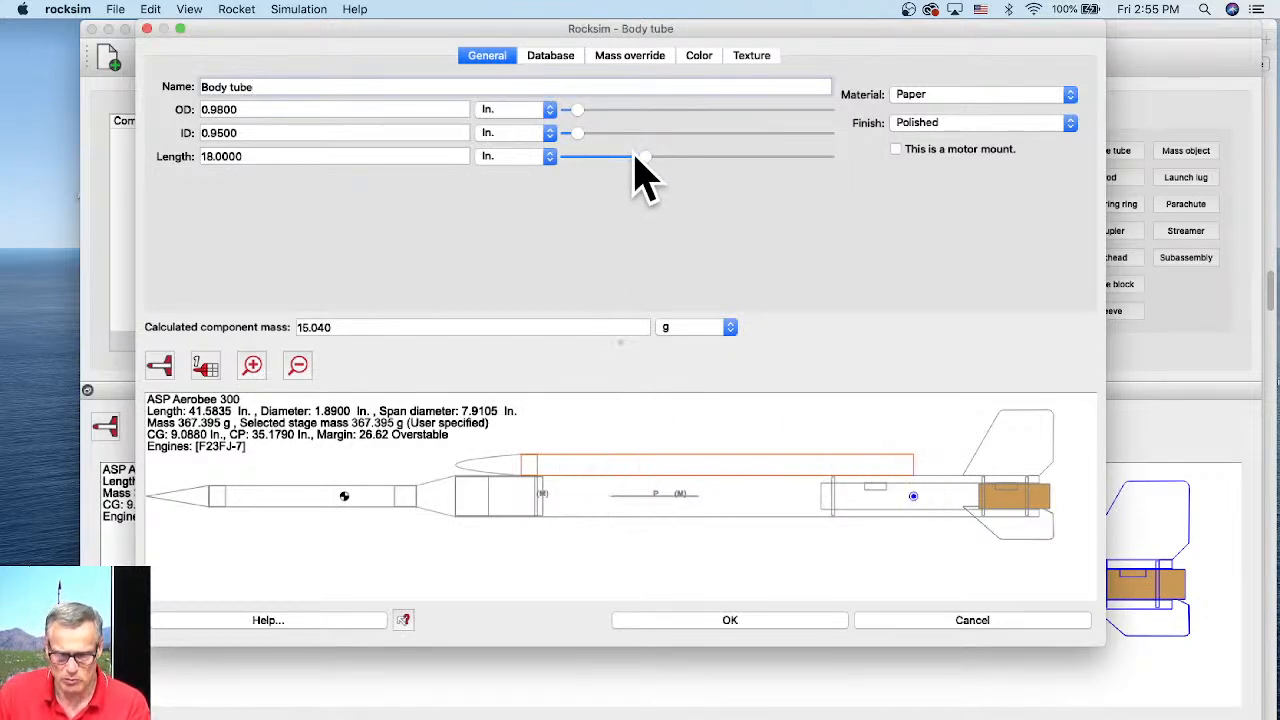
Shorten the pod's body tube to 6.25 in and mark it as a motor mount
{"action": "left_click_drag", "start_coordinate": [646, 158], "coordinate": [596, 158]}
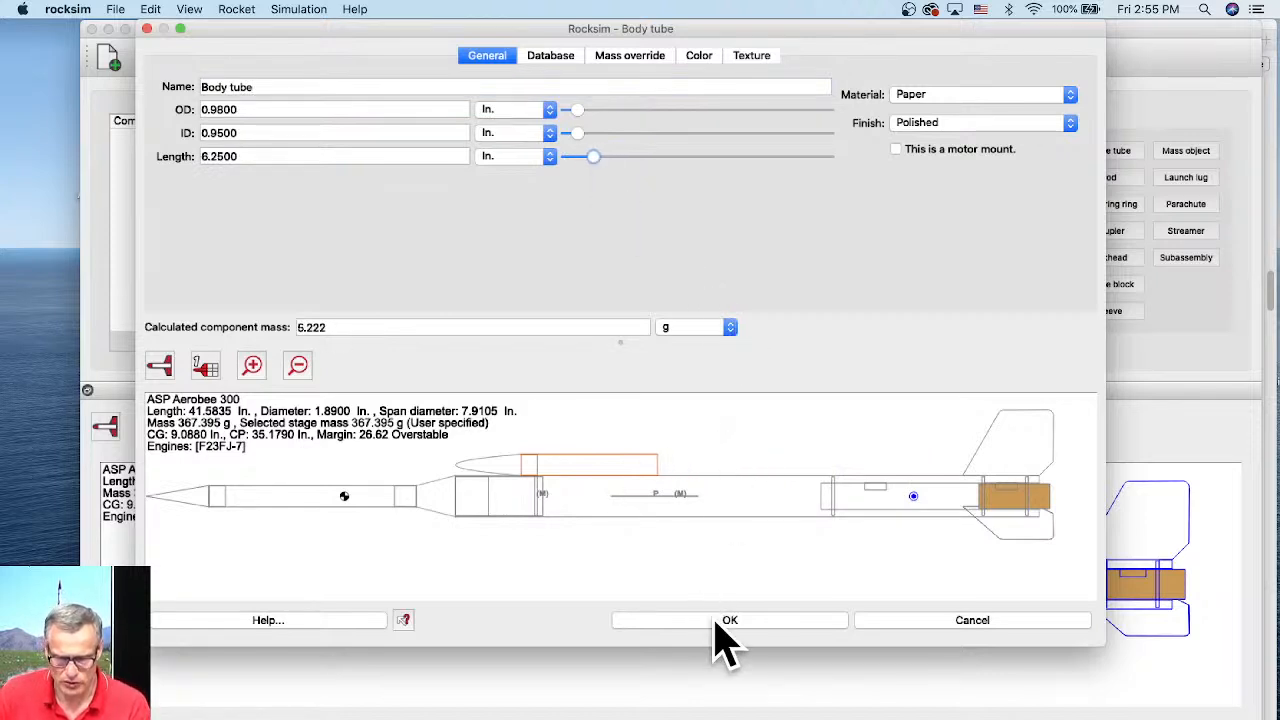
{"action": "left_click", "coordinate": [895, 150]}
{"action": "left_click", "coordinate": [794, 621]}
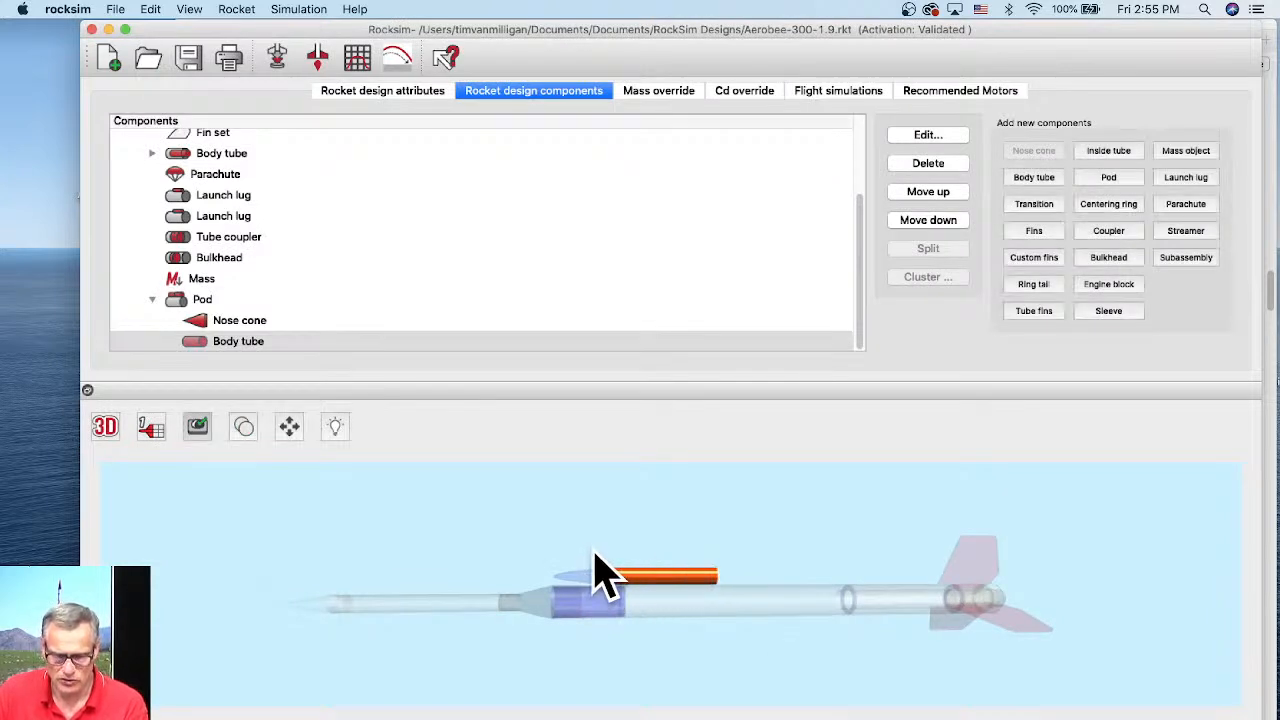
Rotate the 3D rocket to inspect the new pod mounted on the main body tube
{"action": "left_click_drag", "start_coordinate": [1051, 643], "coordinate": [800, 678]}
{"action": "left_click_drag", "start_coordinate": [690, 560], "coordinate": [706, 580]}
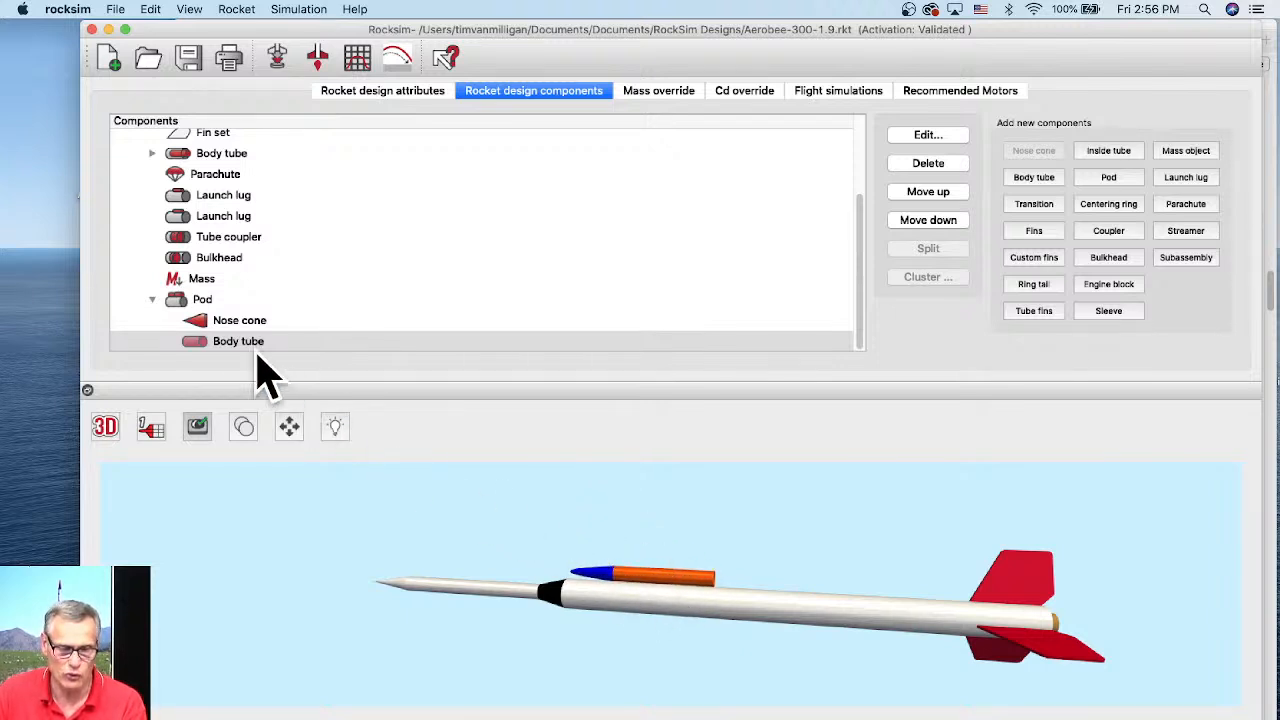
Open the pod for editing and move it back to 17.25 in from the front of the owning part
{"action": "left_click", "coordinate": [184, 304]}
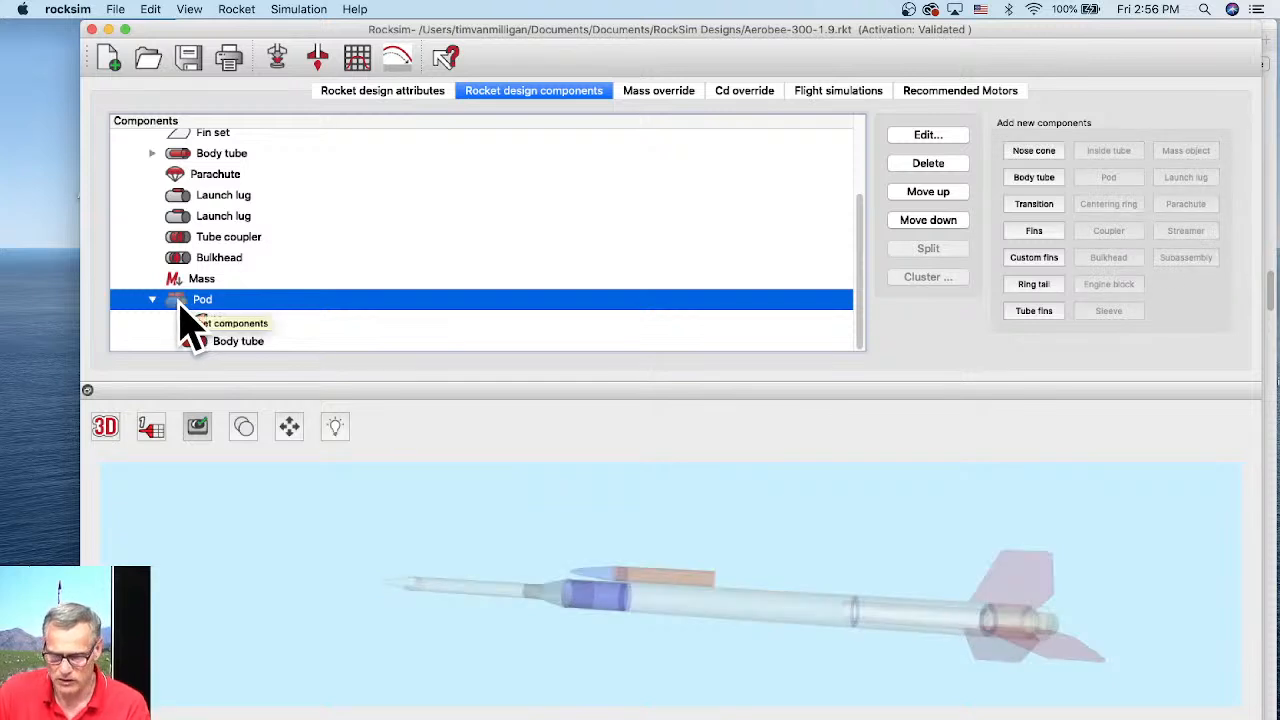
{"action": "double_click", "coordinate": [184, 303]}
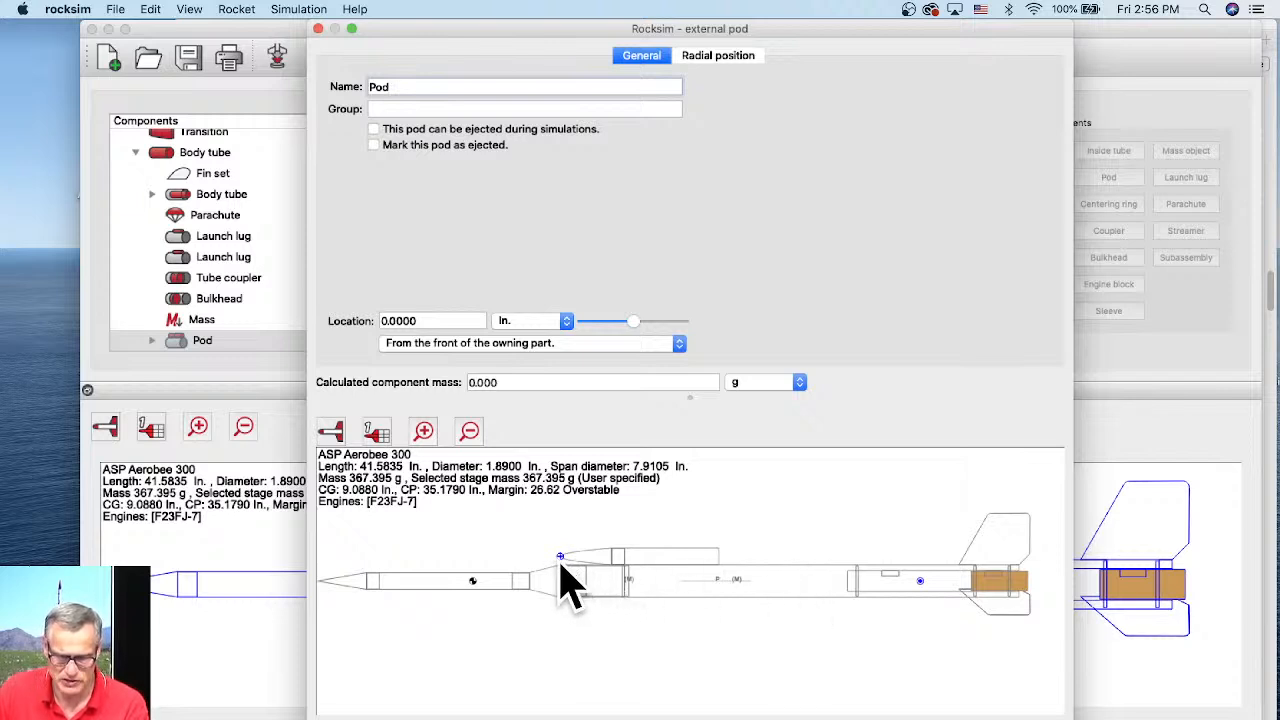
{"action": "scroll", "coordinate": [580, 575], "scroll_direction": "up", "scroll_amount": 5}
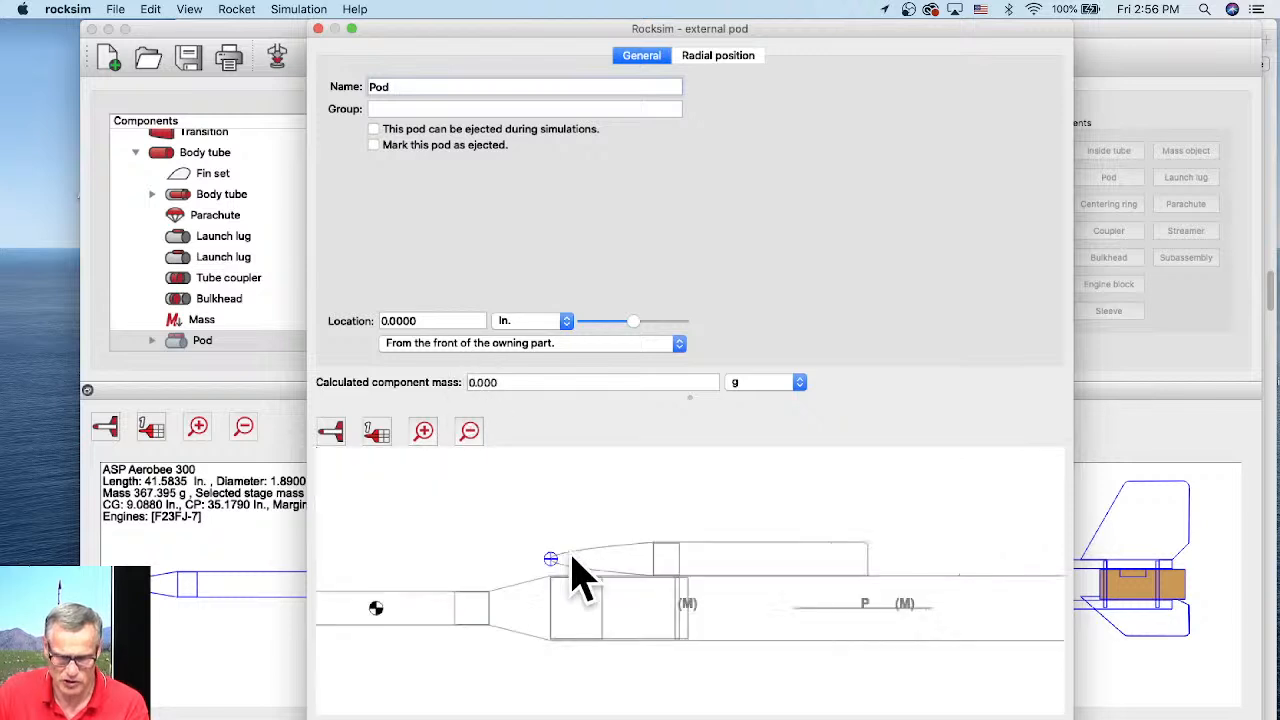
{"action": "scroll", "coordinate": [580, 575], "scroll_direction": "up", "scroll_amount": 2}
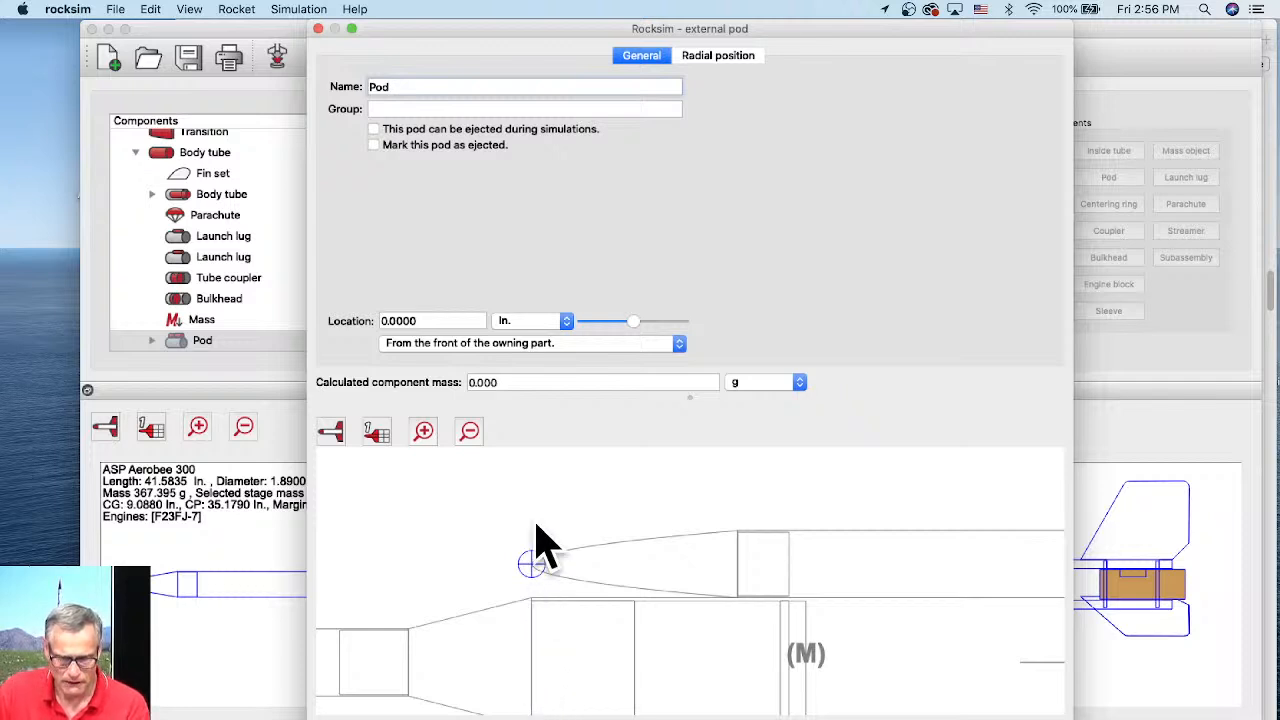
{"action": "left_click_drag", "start_coordinate": [639, 326], "coordinate": [647, 325]}
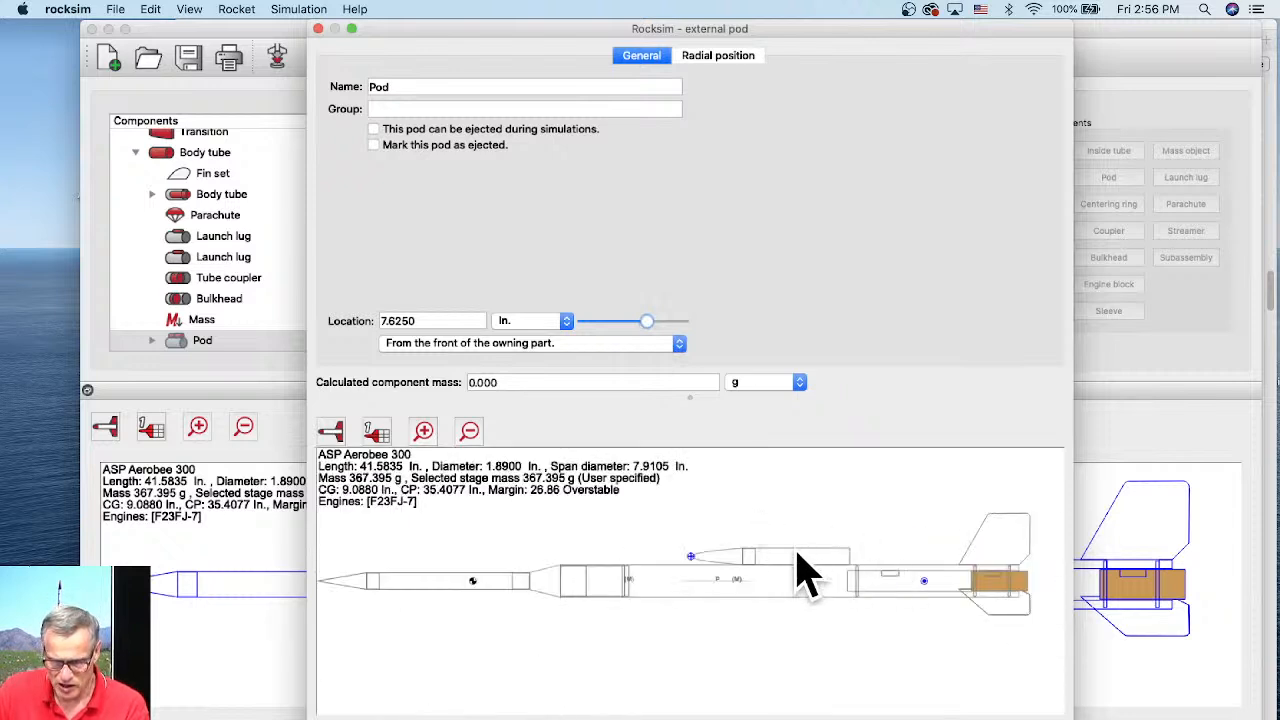
{"action": "mouse_move", "coordinate": [646, 322]}
{"action": "left_mouse_down"}
{"action": "mouse_move", "coordinate": [677, 323]}
{"action": "mouse_move", "coordinate": [663, 323]}
{"action": "left_mouse_up"}
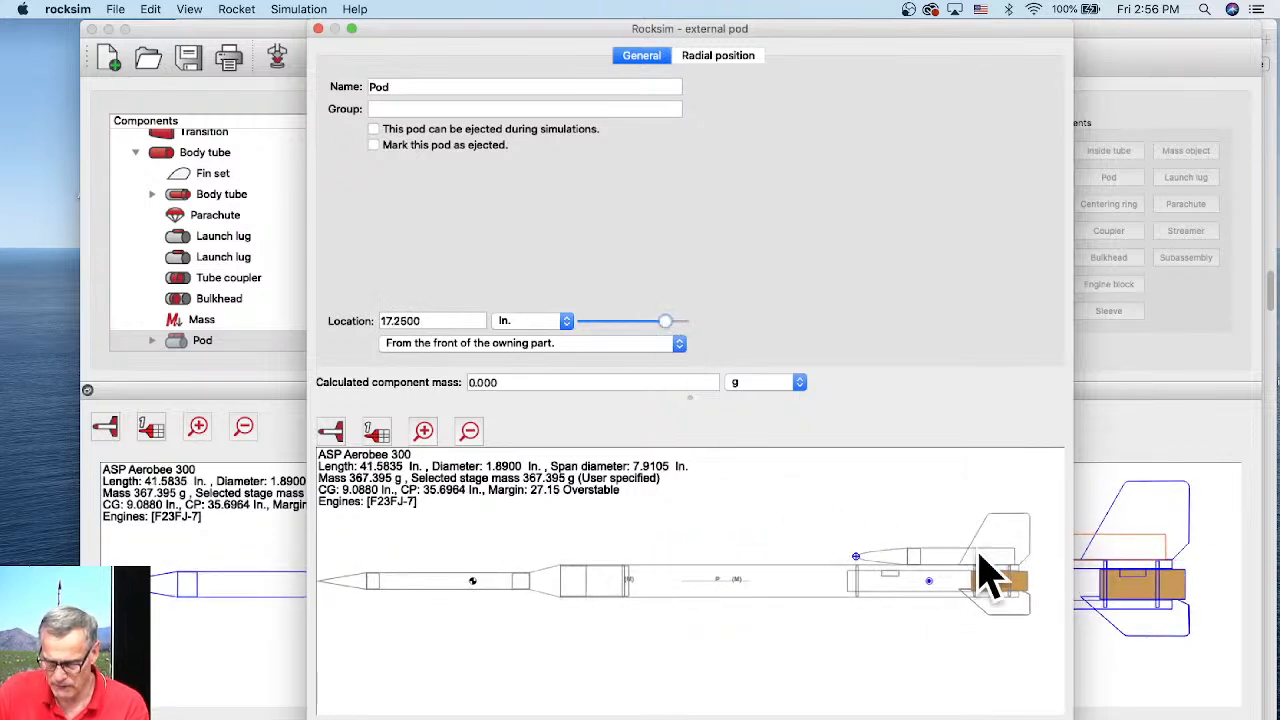
Refine the pod's location to 17.5 in, aligning its aft end with the rear of the main body tube
{"action": "scroll", "coordinate": [1020, 600], "scroll_direction": "up", "scroll_amount": 3}
{"action": "mouse_move", "coordinate": [896, 553]}
{"action": "left_mouse_down"}
{"action": "mouse_move", "coordinate": [852, 618]}
{"action": "mouse_move", "coordinate": [752, 608]}
{"action": "left_mouse_up"}
{"action": "left_click_drag", "start_coordinate": [691, 398], "coordinate": [682, 278]}
{"action": "scroll", "coordinate": [743, 557], "scroll_direction": "down", "scroll_amount": 3}
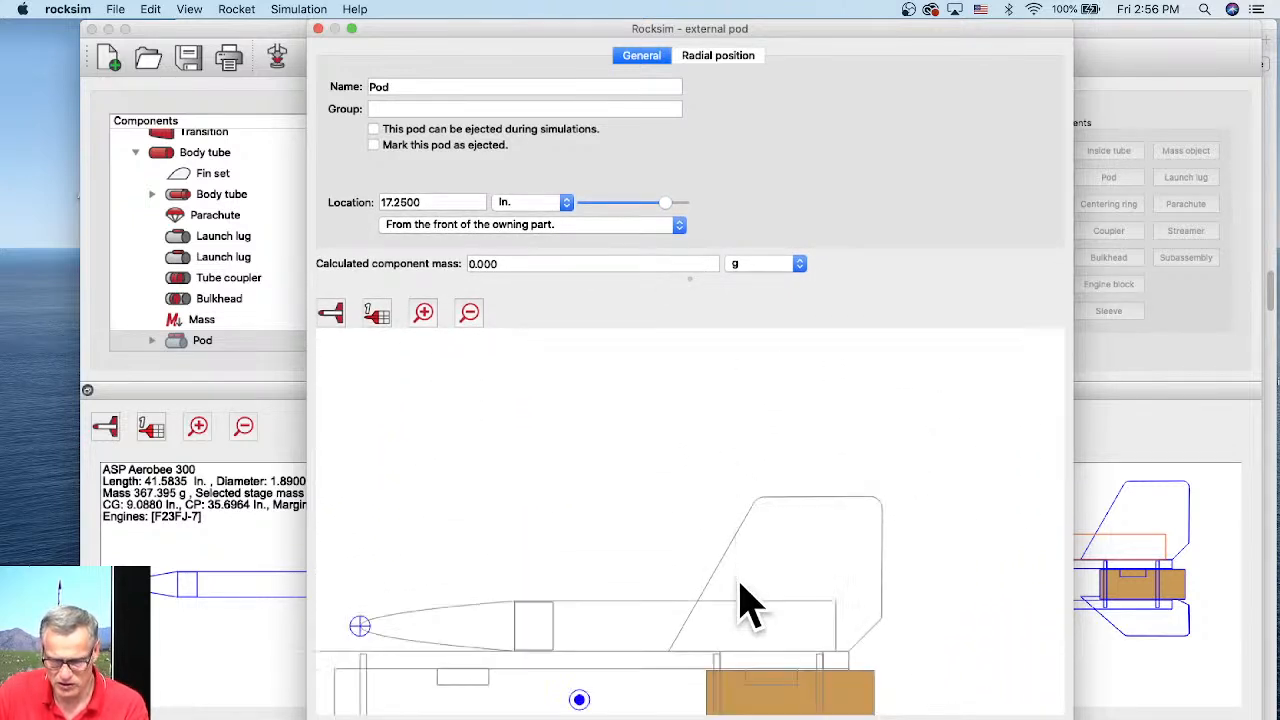
{"action": "left_click_drag", "start_coordinate": [740, 526], "coordinate": [739, 522]}
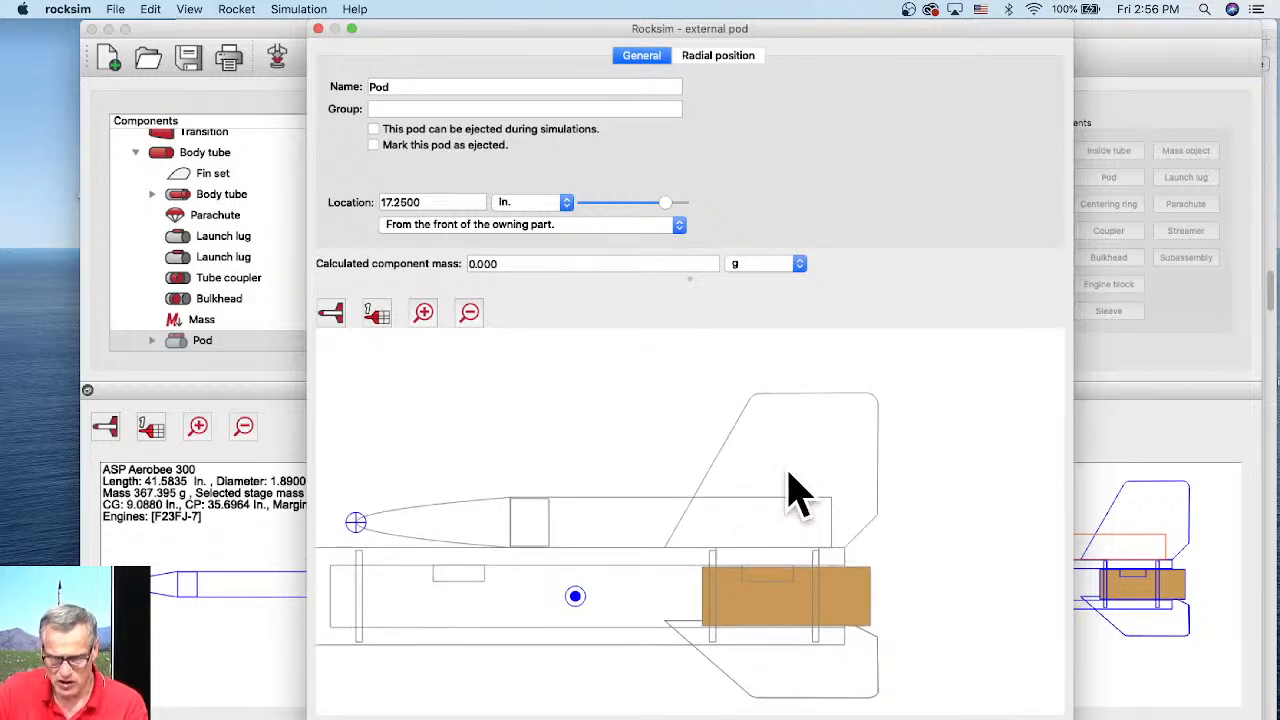
{"action": "left_click_drag", "start_coordinate": [665, 207], "coordinate": [664, 206]}
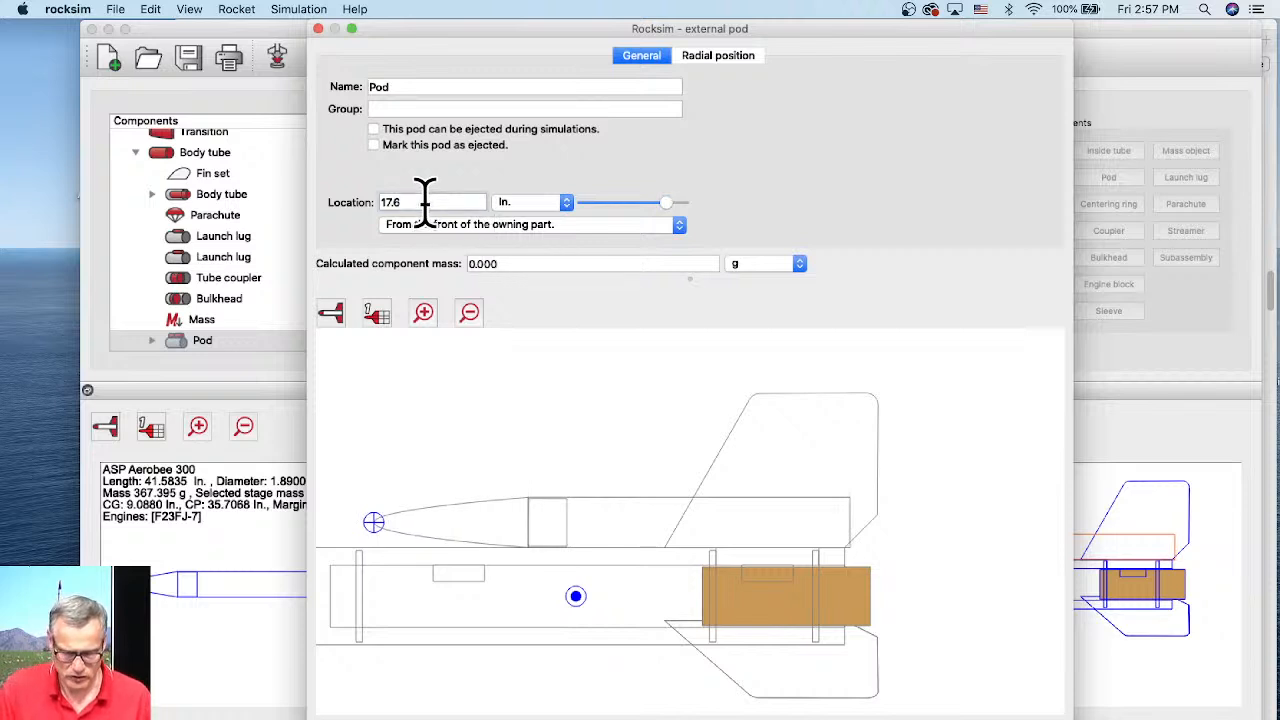
{"action": "key", "text": "Return"}
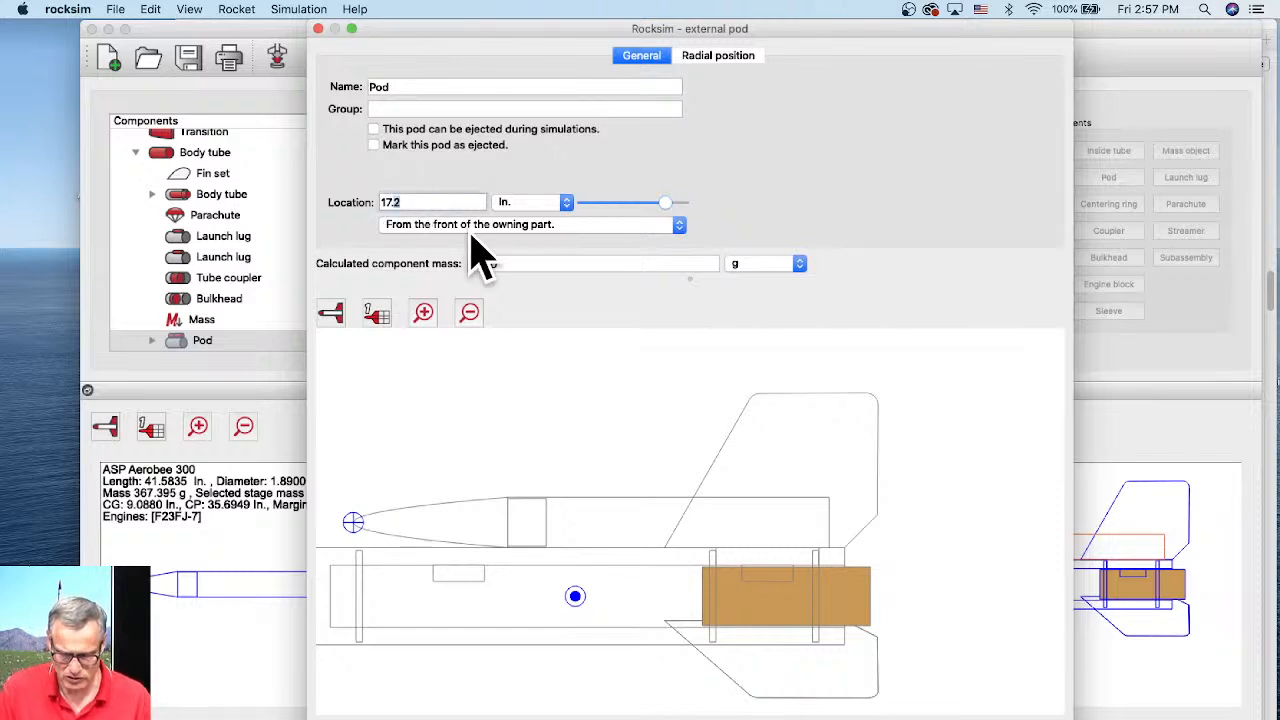
{"action": "key", "text": "Return"}
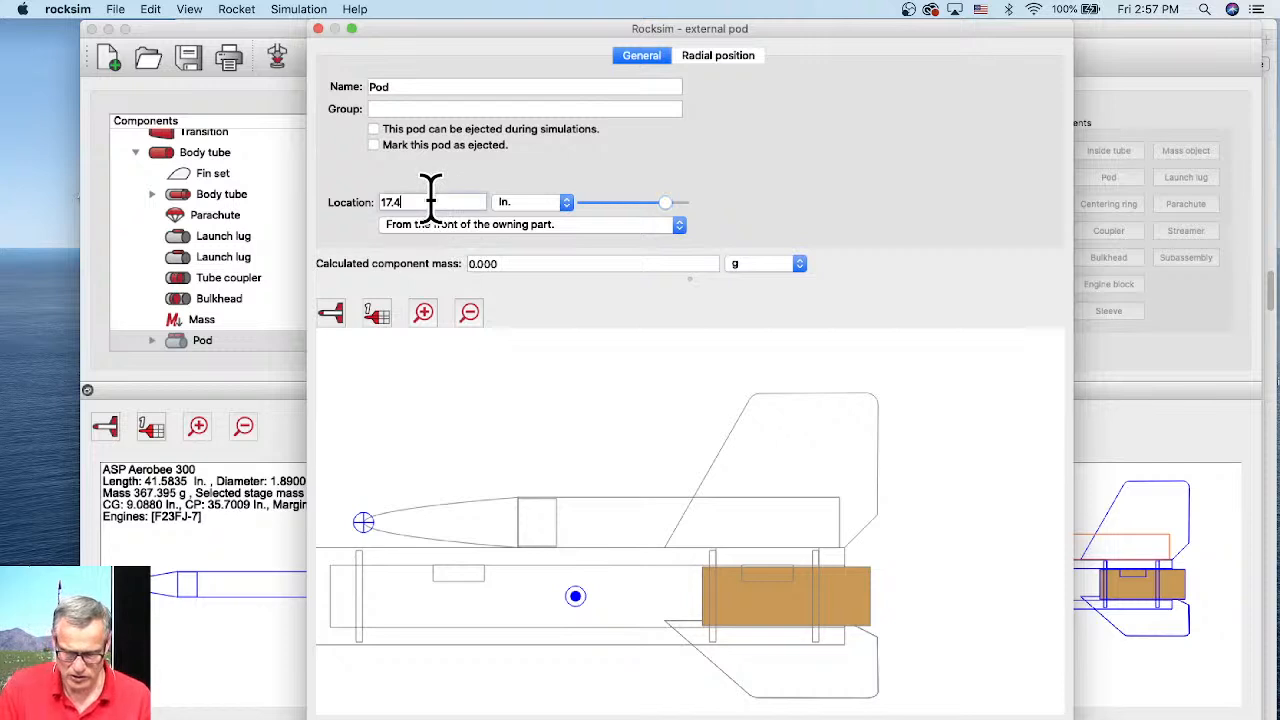
{"action": "key", "text": "Return"}
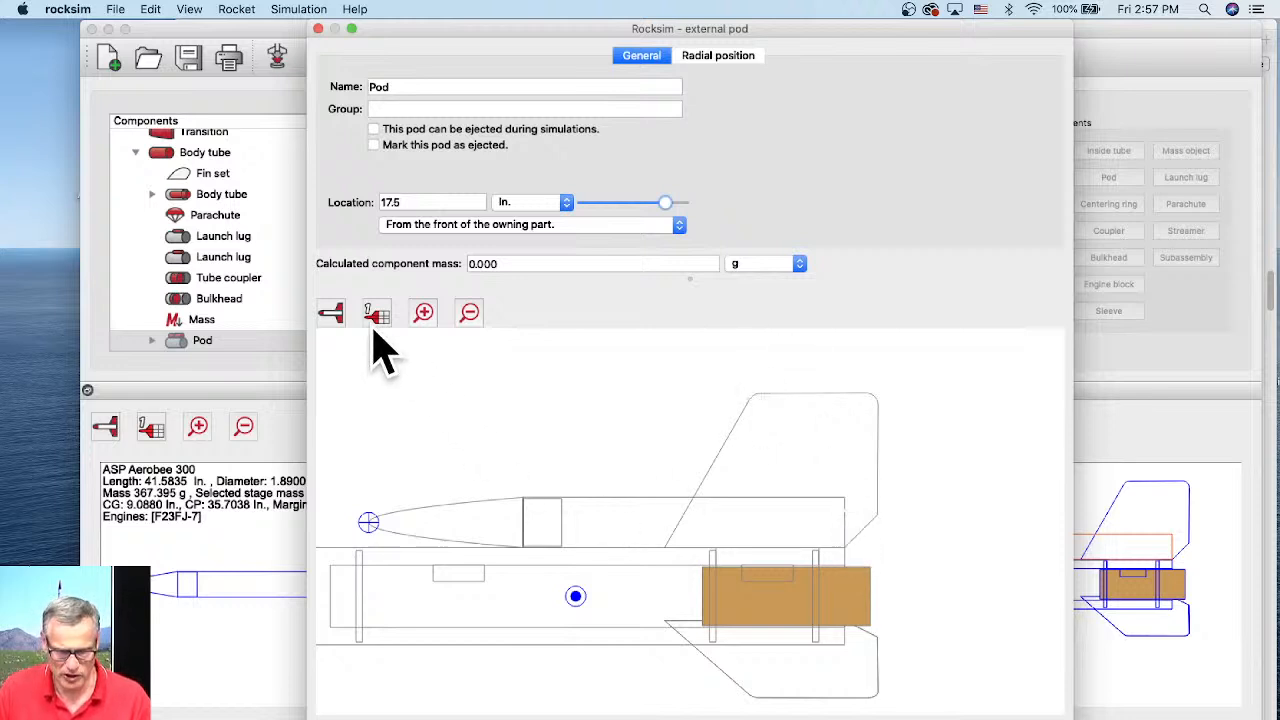
Show the rocket from its end and set the pod's radial angle to -23.5 degrees, placing it beside the upper fin
{"action": "left_click_drag", "start_coordinate": [331, 318], "coordinate": [337, 372]}
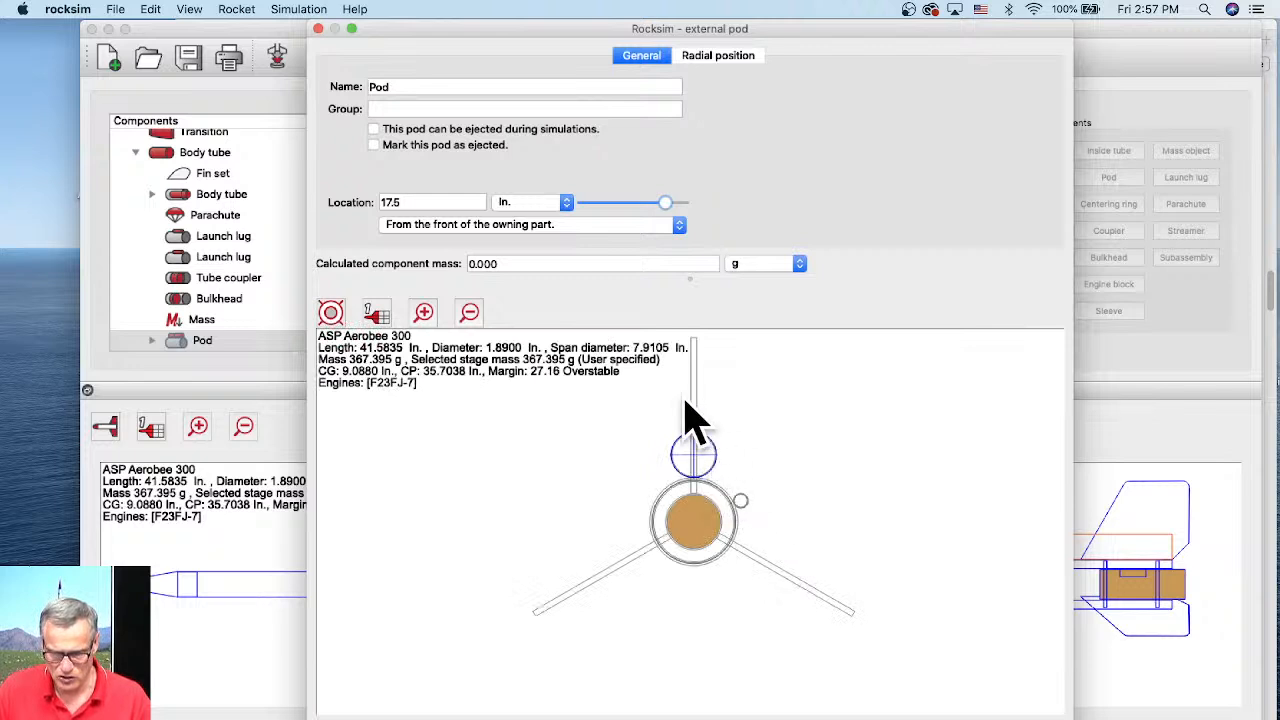
{"action": "left_click", "coordinate": [714, 58]}
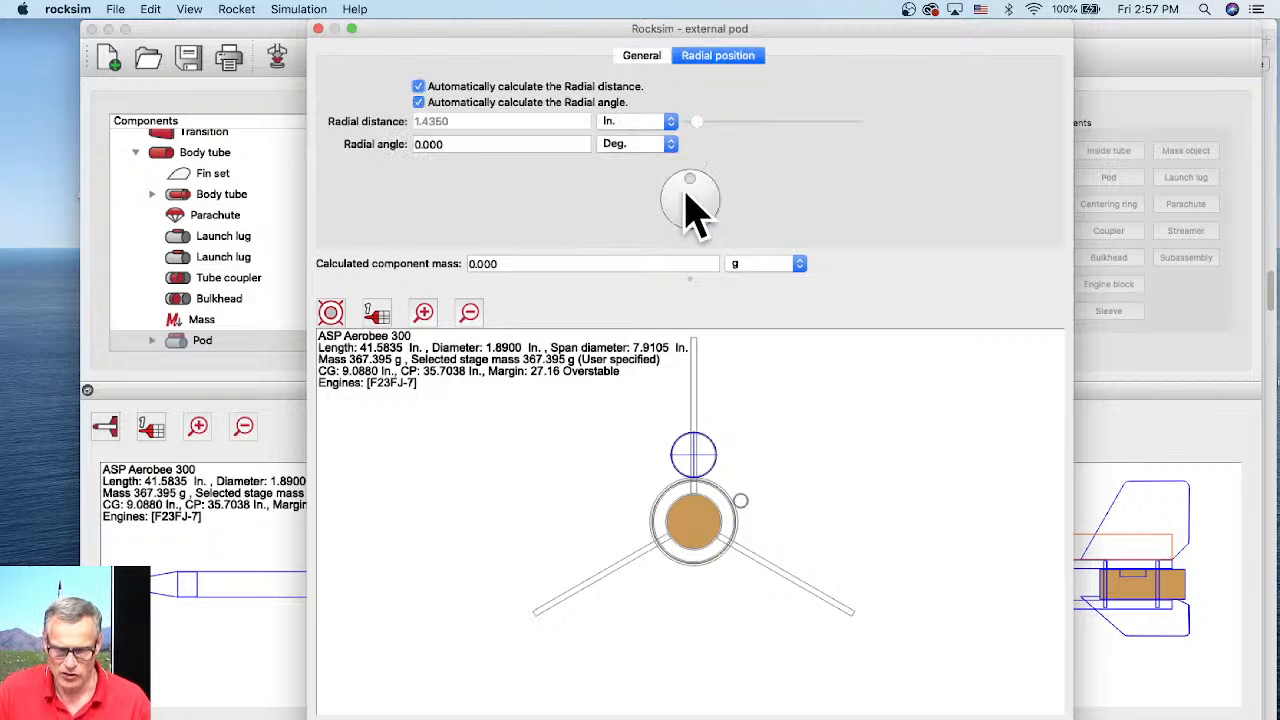
{"action": "left_click_drag", "start_coordinate": [694, 180], "coordinate": [668, 188]}
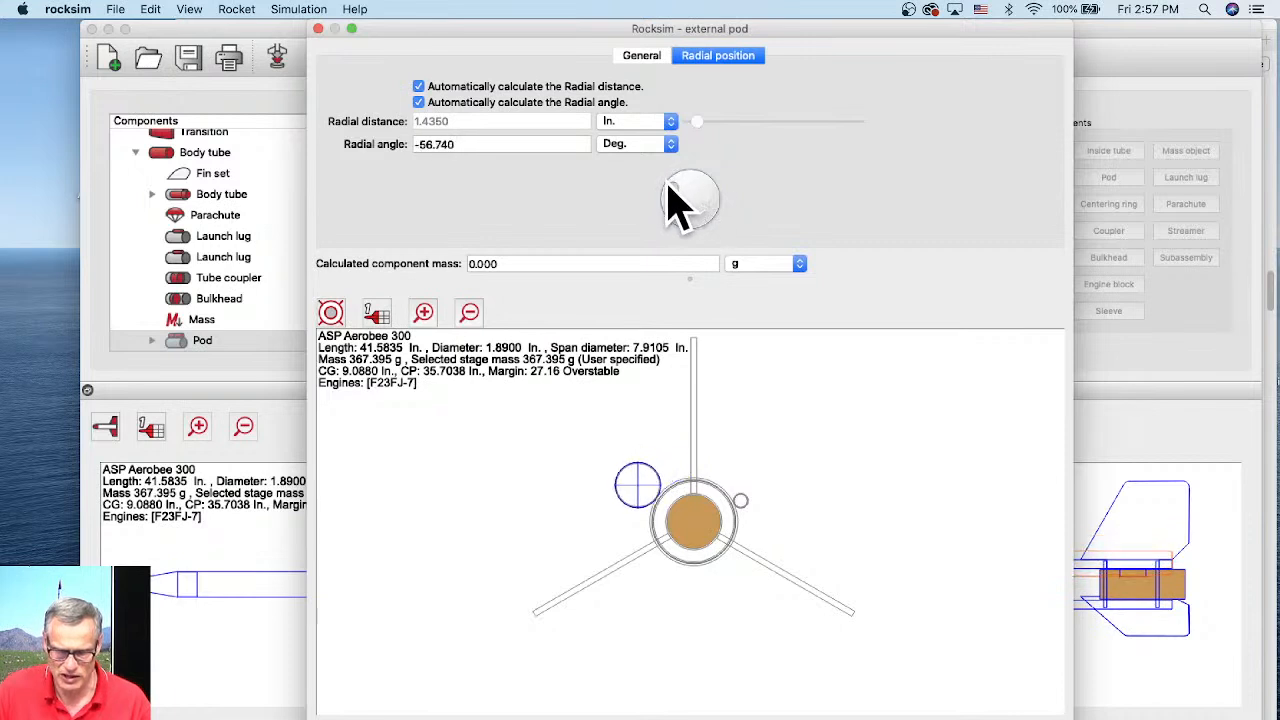
{"action": "left_click_drag", "start_coordinate": [460, 148], "coordinate": [417, 150]}
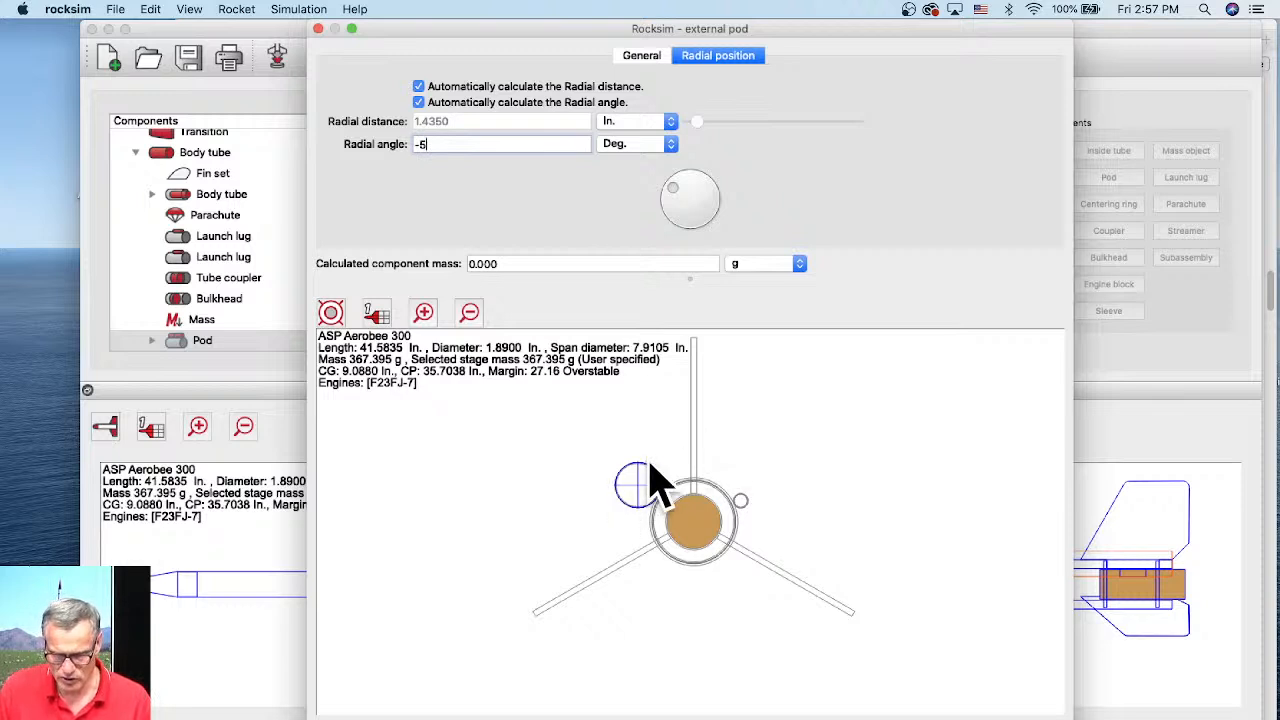
{"action": "left_click_drag", "start_coordinate": [678, 188], "coordinate": [681, 182]}
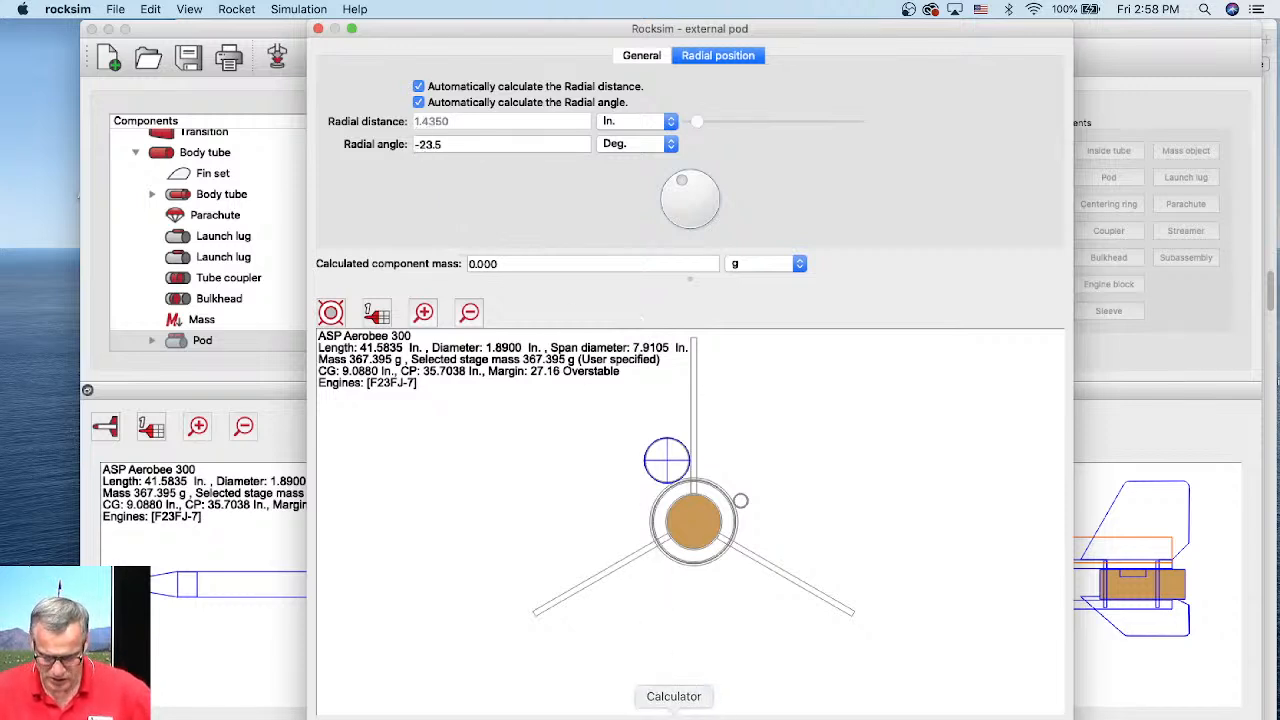
Switch to Calculator and add 180 to 23.5 to work out the opposite pod's radial angle
{"action": "left_click", "coordinate": [685, 716]}
{"action": "left_click_drag", "start_coordinate": [360, 532], "coordinate": [987, 288]}
{"action": "left_click", "coordinate": [1020, 458]}
{"action": "left_click", "coordinate": [1048, 462]}
{"action": "left_click", "coordinate": [1059, 497]}
{"action": "left_click", "coordinate": [1022, 420]}
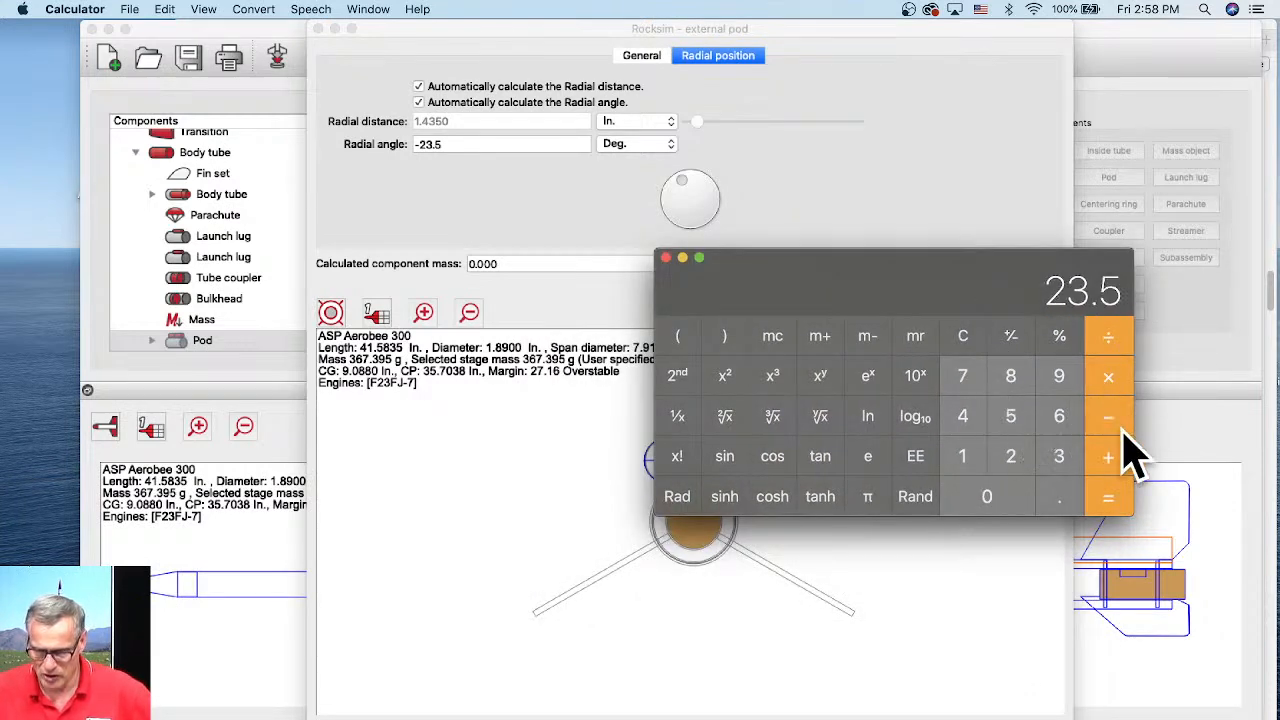
{"action": "left_click", "coordinate": [1010, 376]}
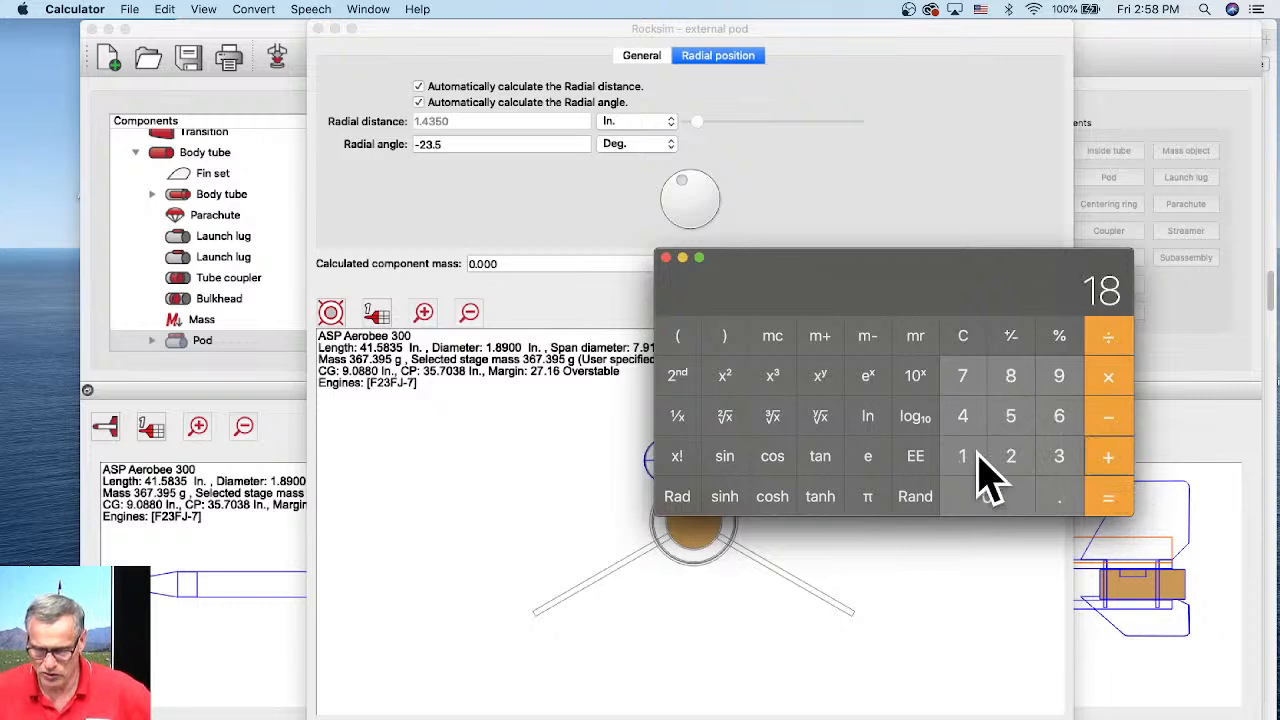
{"action": "left_click", "coordinate": [980, 497]}
{"action": "left_click", "coordinate": [1108, 497]}
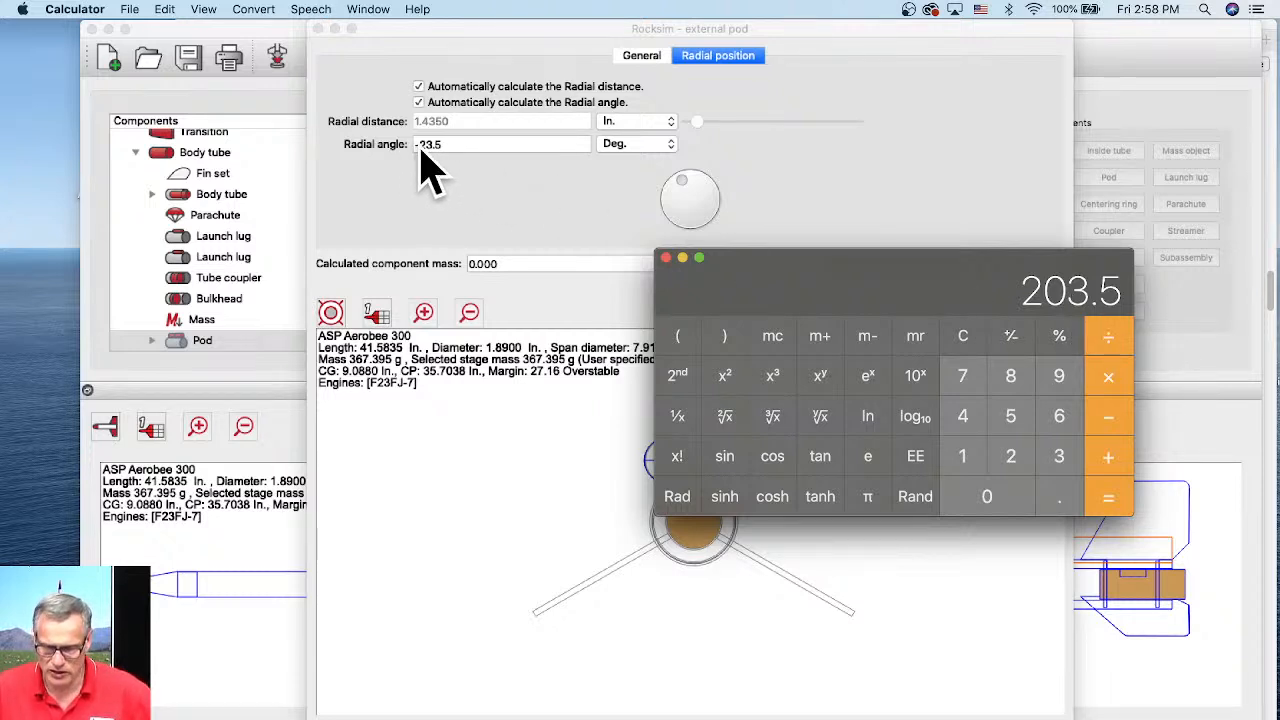
Clear the calculation, compute -23 plus 180 for the opposite pod's angle, and close Calculator
{"action": "left_click", "coordinate": [1080, 375]}
{"action": "left_click", "coordinate": [962, 338]}
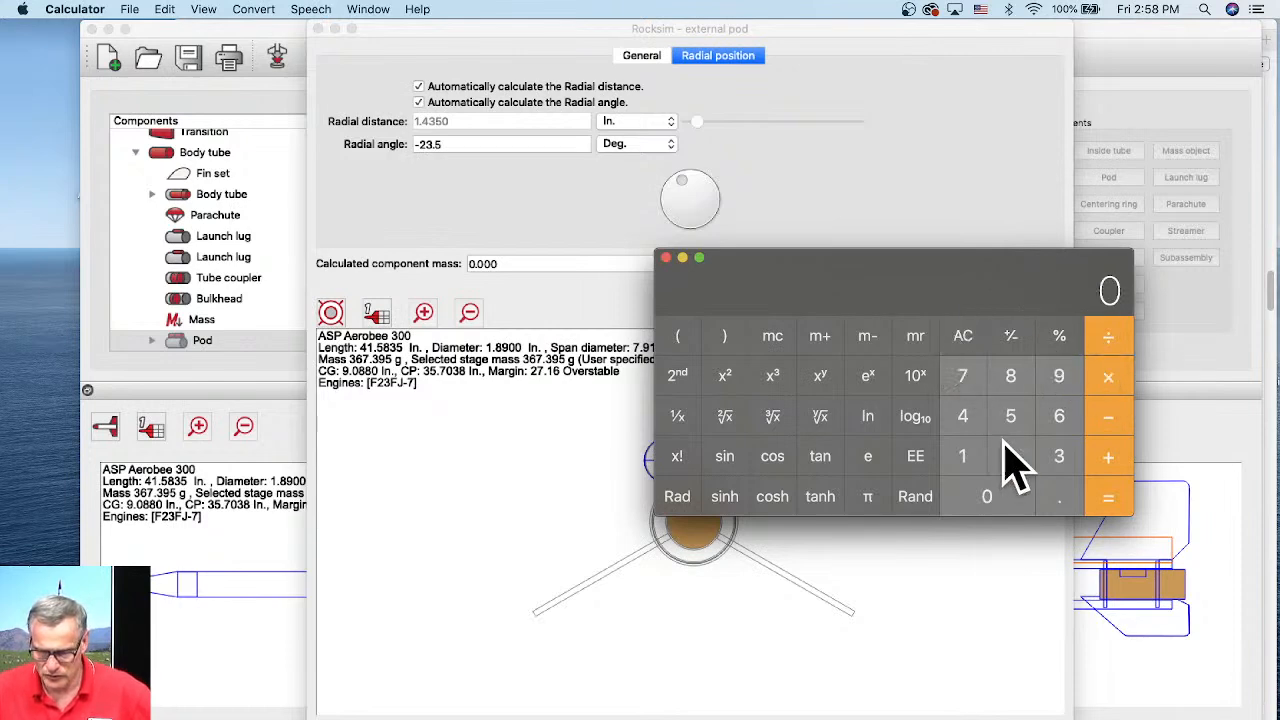
{"action": "left_click", "coordinate": [1012, 457]}
{"action": "left_click", "coordinate": [1058, 458]}
{"action": "left_click", "coordinate": [1011, 337]}
{"action": "left_click", "coordinate": [1118, 465]}
{"action": "left_click", "coordinate": [966, 460]}
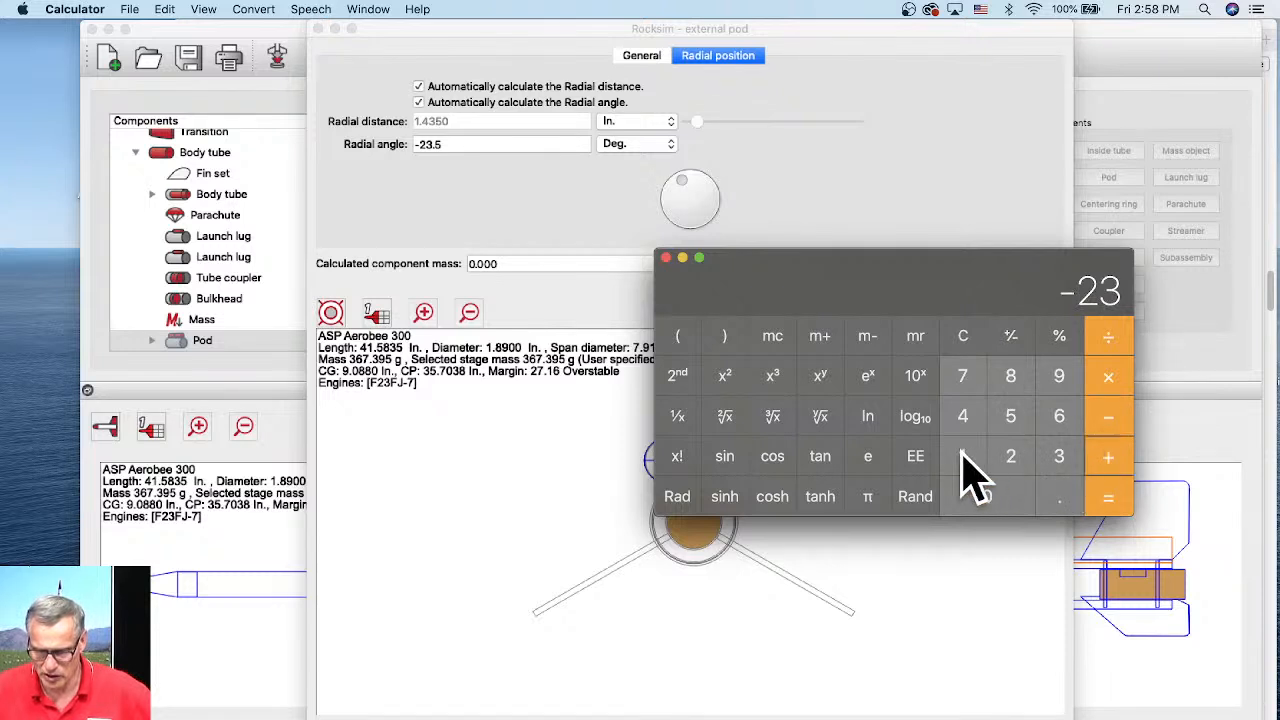
{"action": "left_click", "coordinate": [1010, 382]}
{"action": "left_click", "coordinate": [987, 500]}
{"action": "left_click", "coordinate": [1100, 500]}
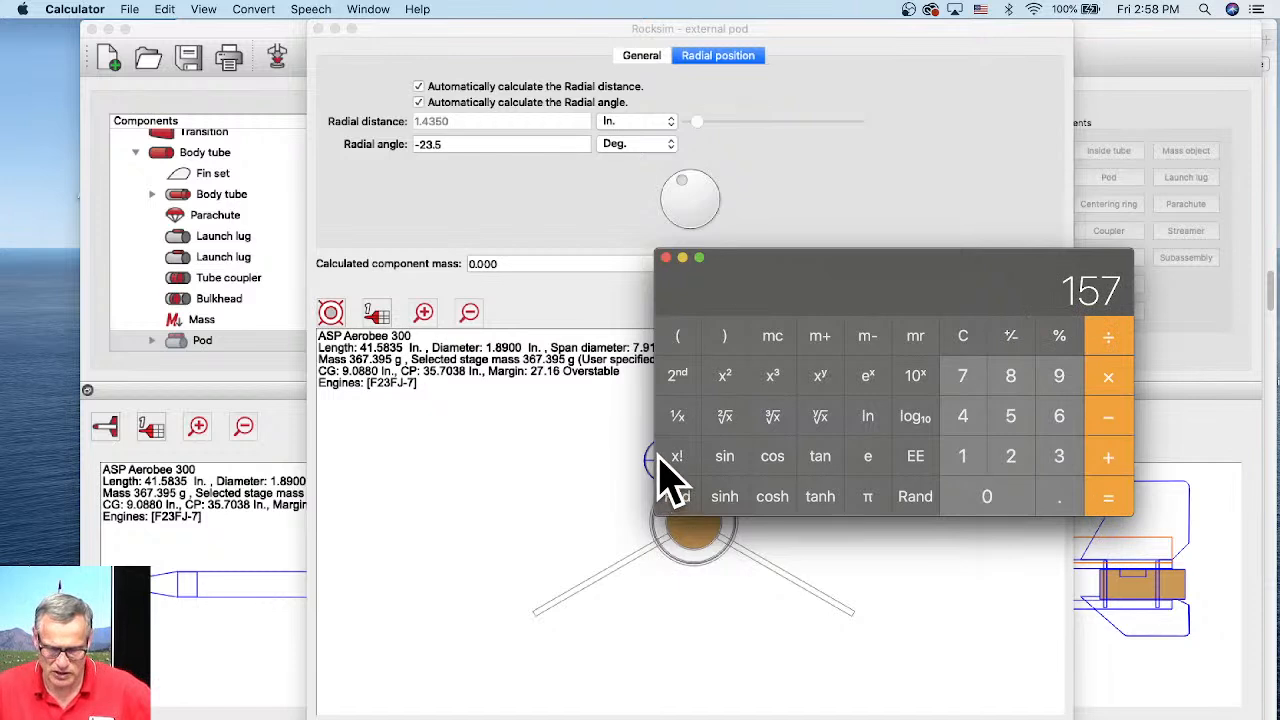
{"action": "left_click", "coordinate": [667, 258]}
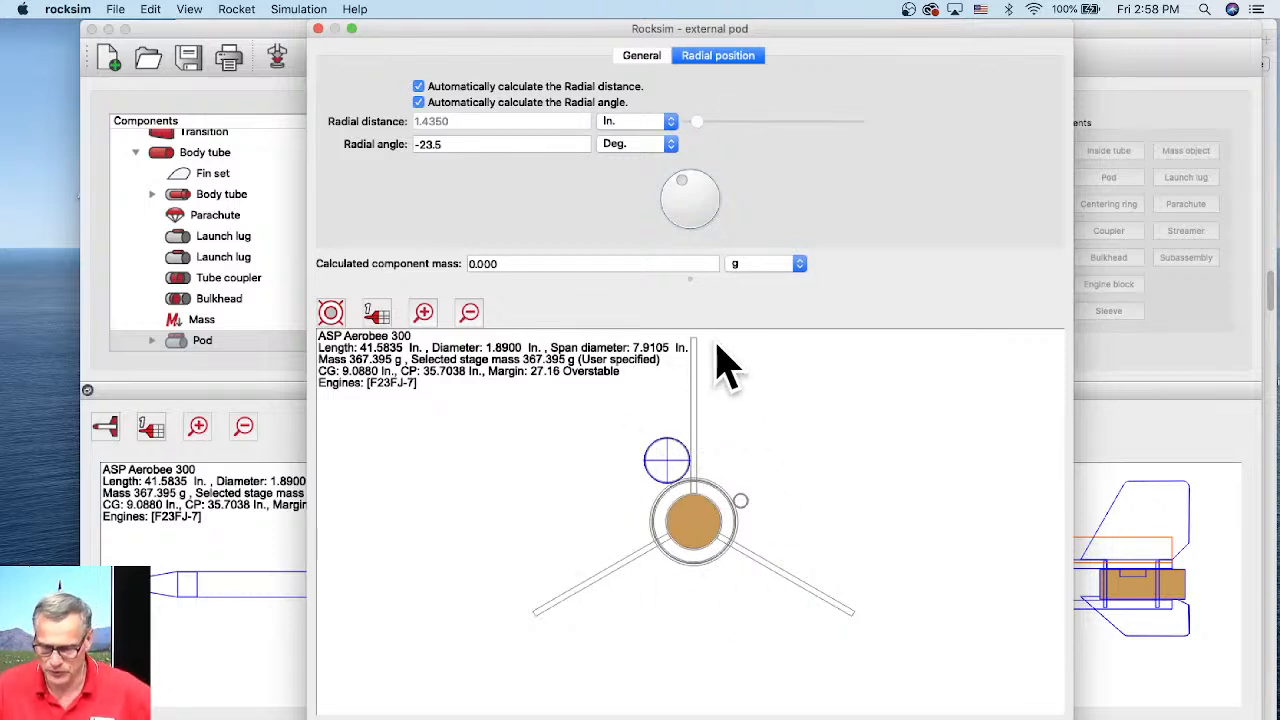
Accept the pod's settings, copy the pod, and try to paste it onto the main body tube
{"action": "key", "text": "Return"}
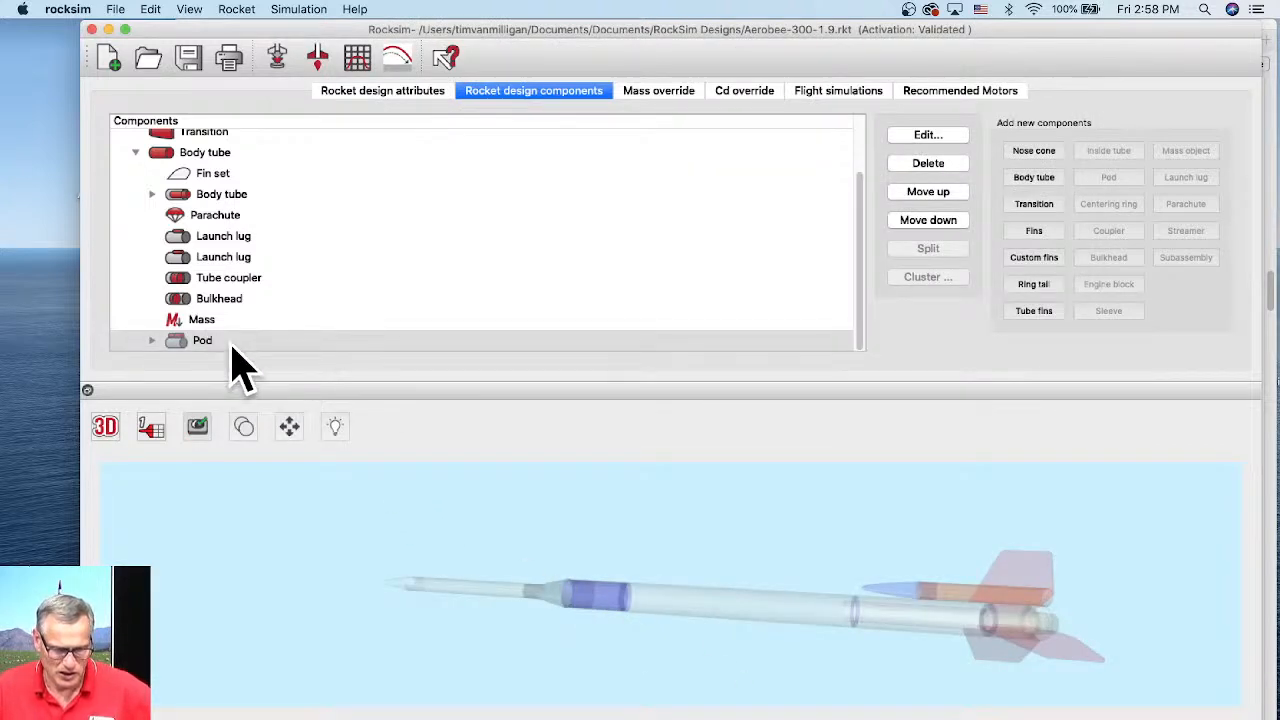
{"action": "right_click", "coordinate": [197, 360]}
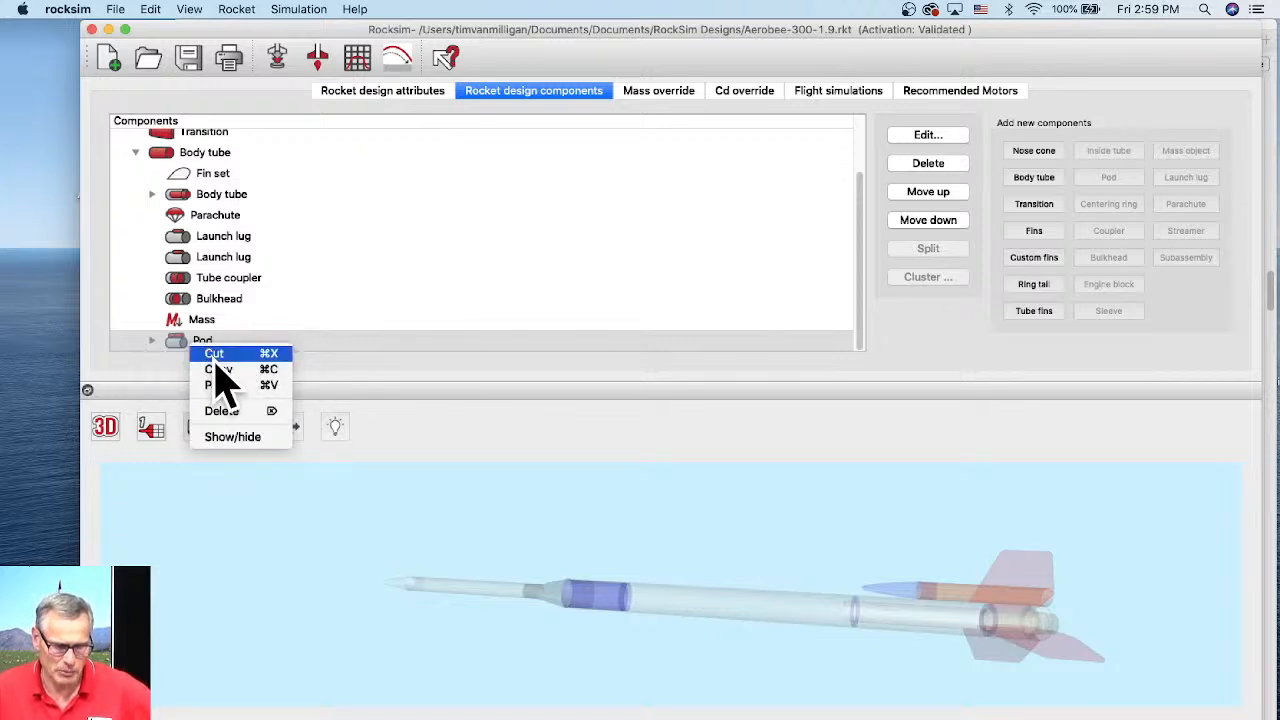
{"action": "left_click", "coordinate": [220, 372]}
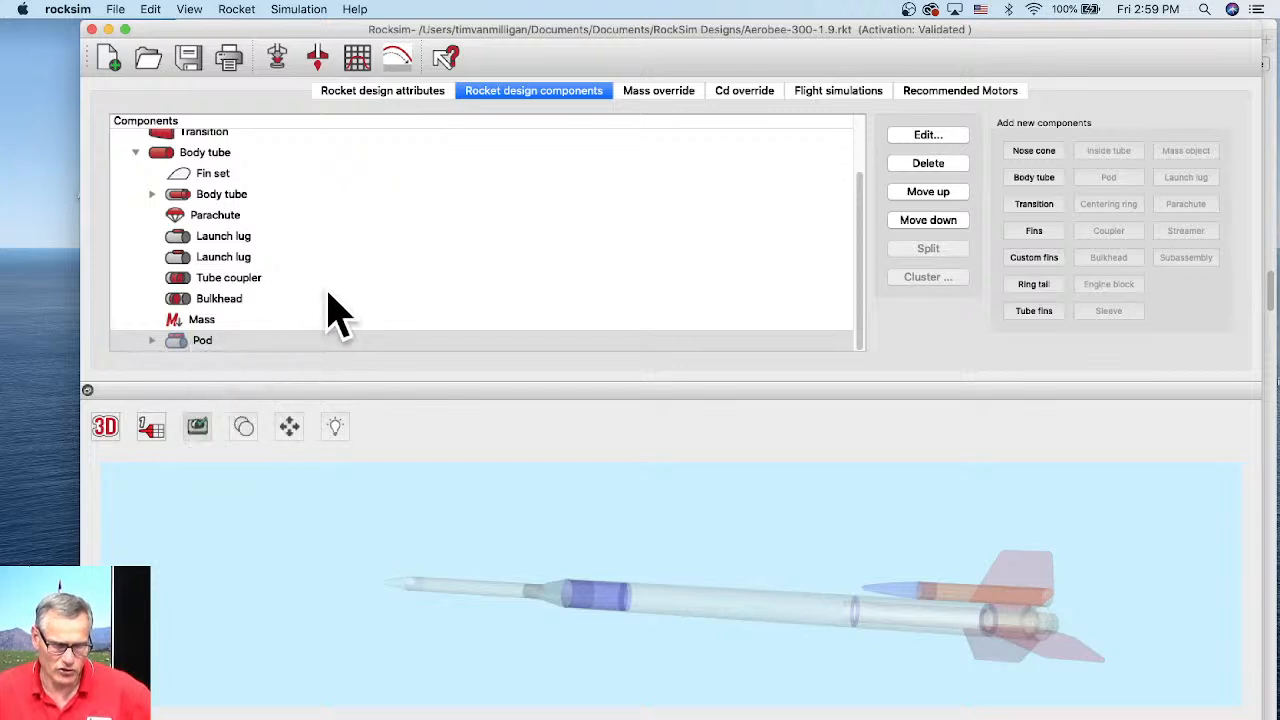
{"action": "left_click", "coordinate": [155, 12]}
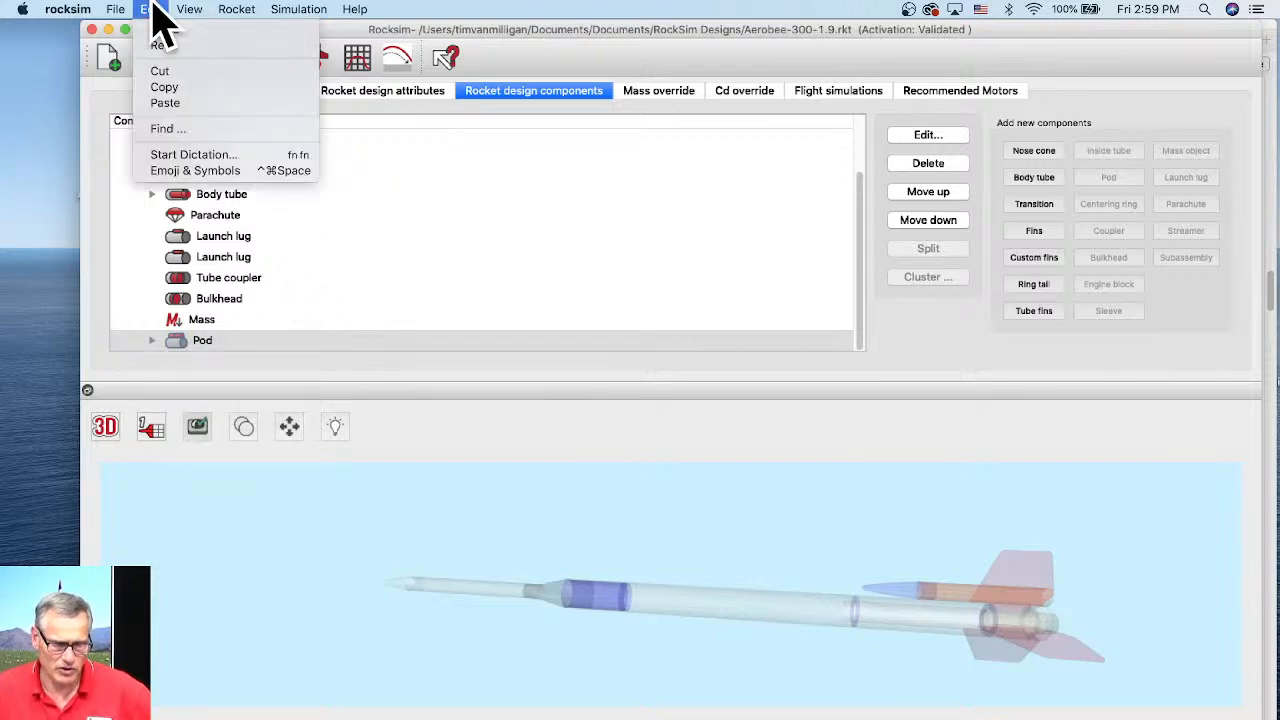
{"action": "left_click", "coordinate": [166, 89]}
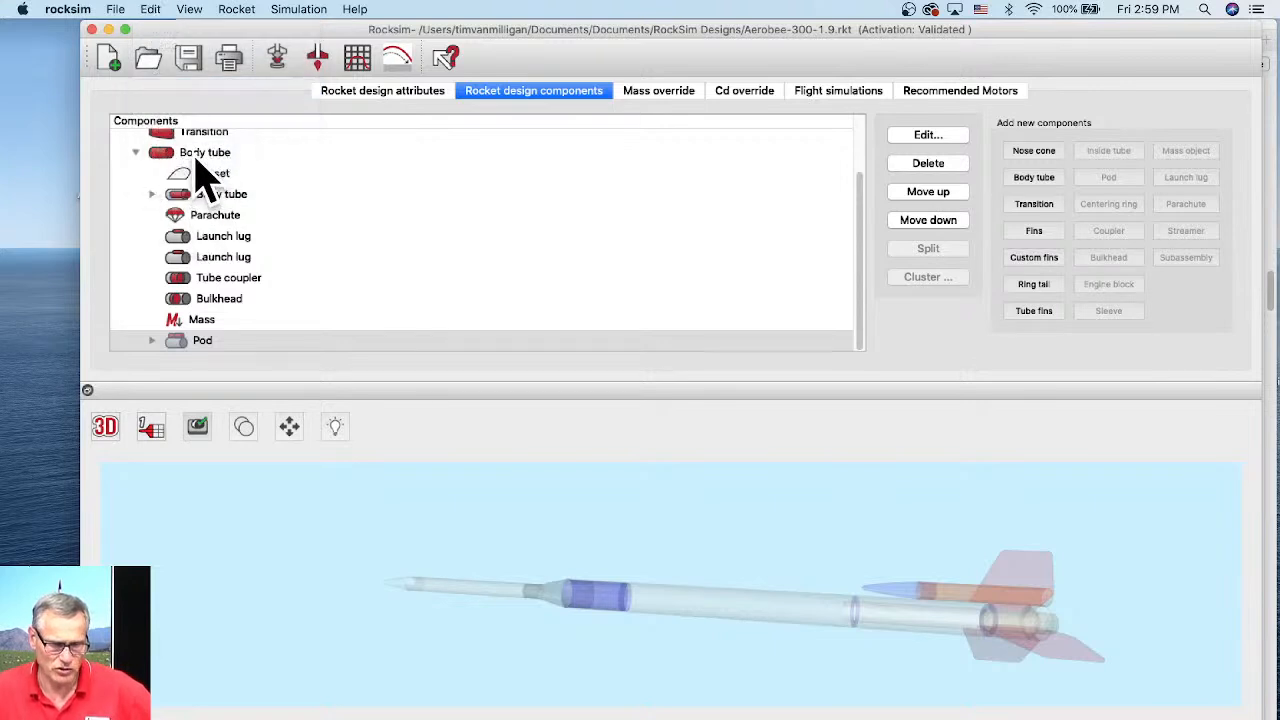
{"action": "left_click", "coordinate": [197, 157]}
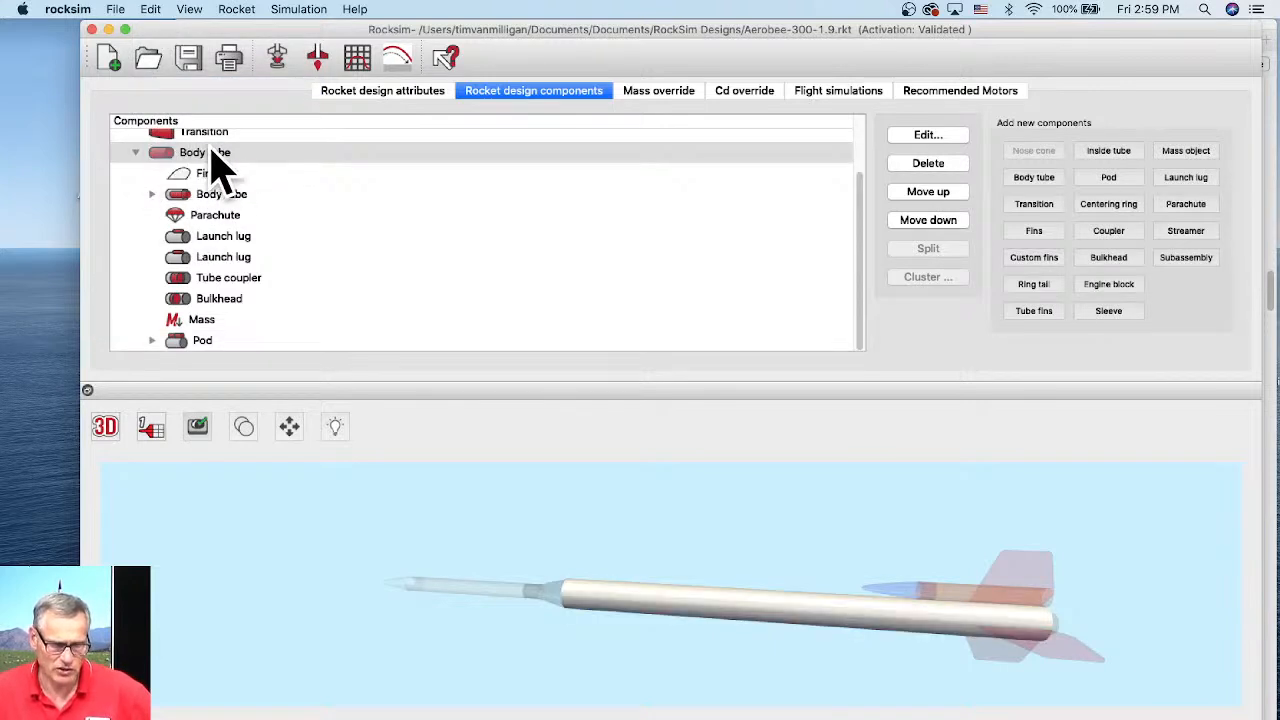
{"action": "left_click", "coordinate": [155, 10]}
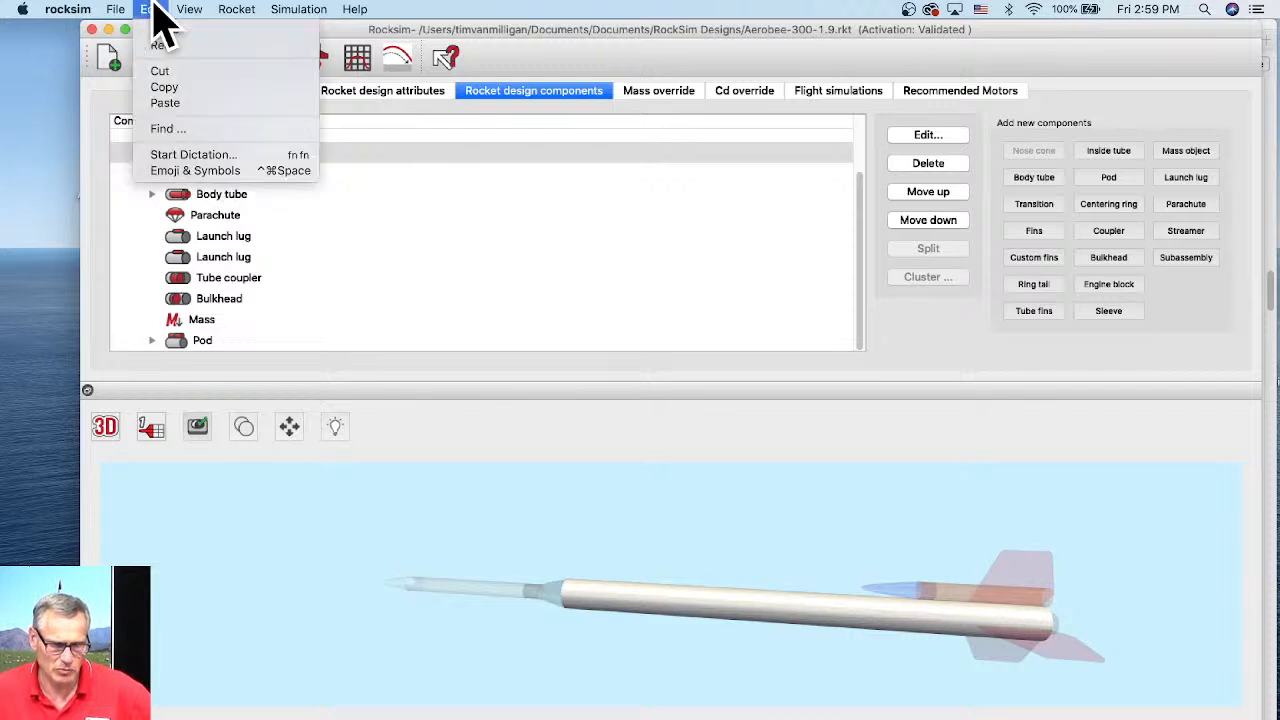
{"action": "left_click", "coordinate": [166, 103]}
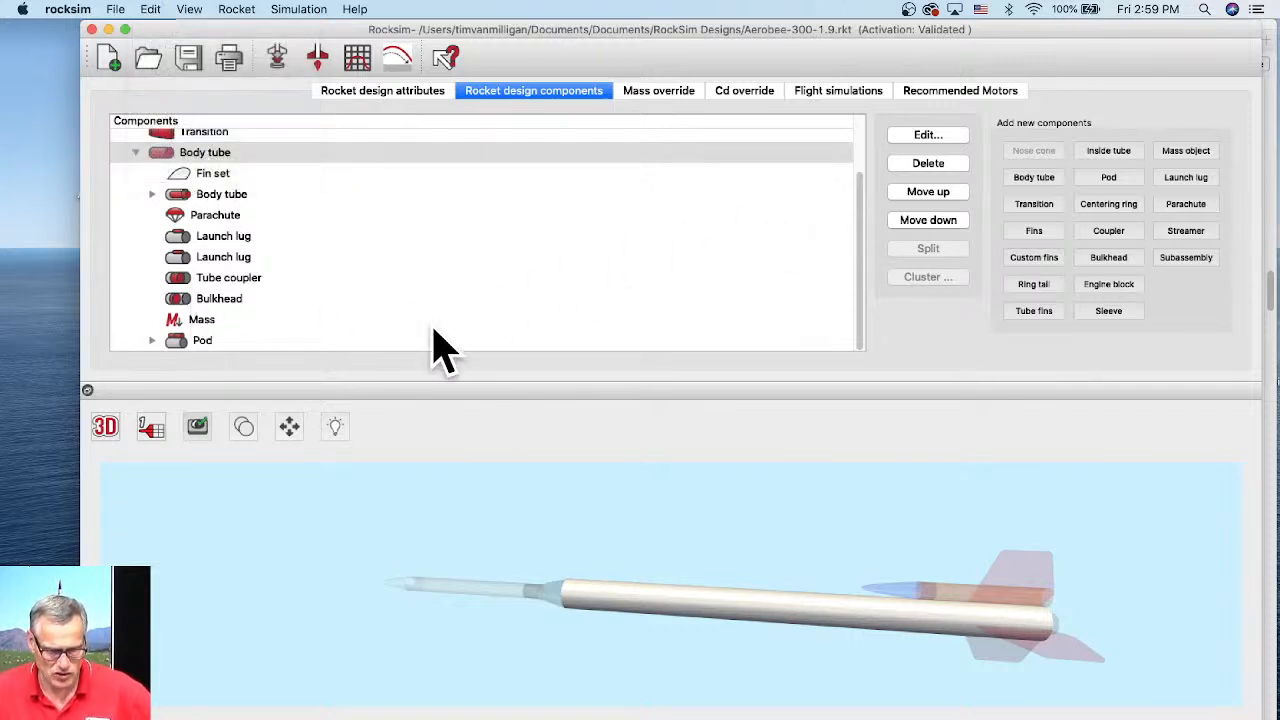
Paste a duplicate of the pod onto the main body tube and open the duplicate for editing
{"action": "left_click", "coordinate": [202, 338]}
{"action": "left_click", "coordinate": [198, 157]}
{"action": "right_click", "coordinate": [198, 160]}
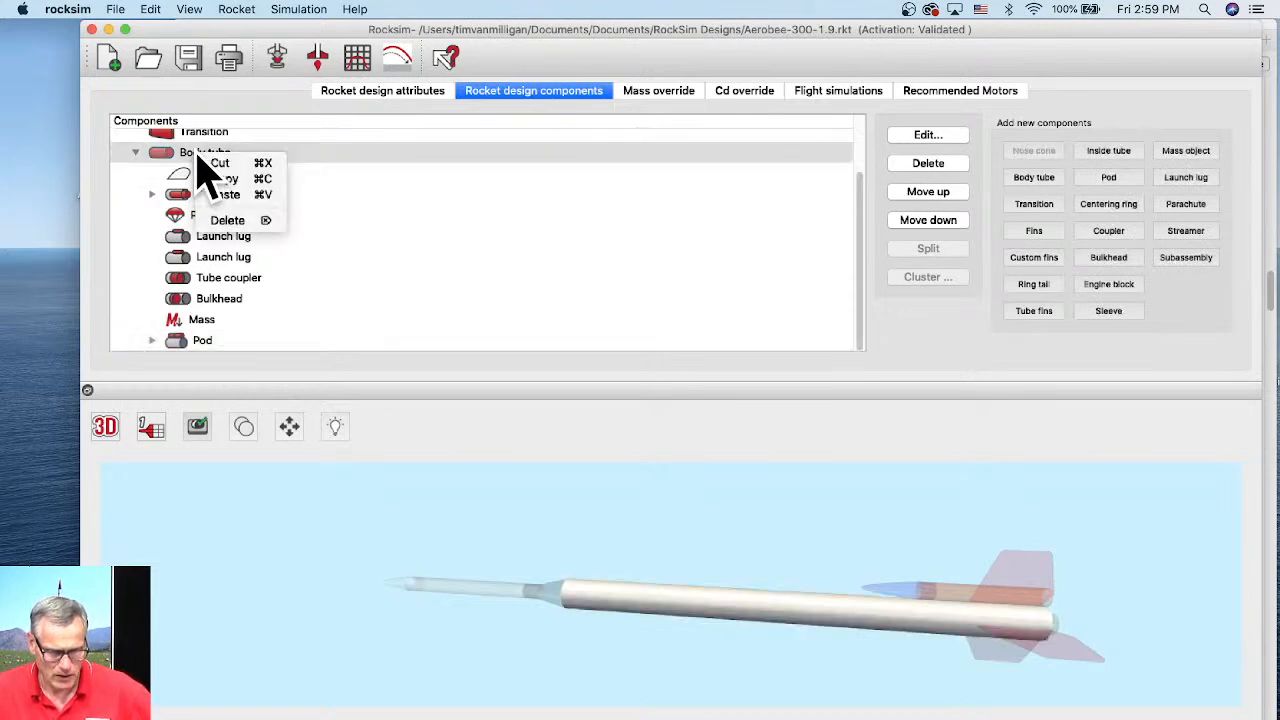
{"action": "left_click", "coordinate": [251, 197]}
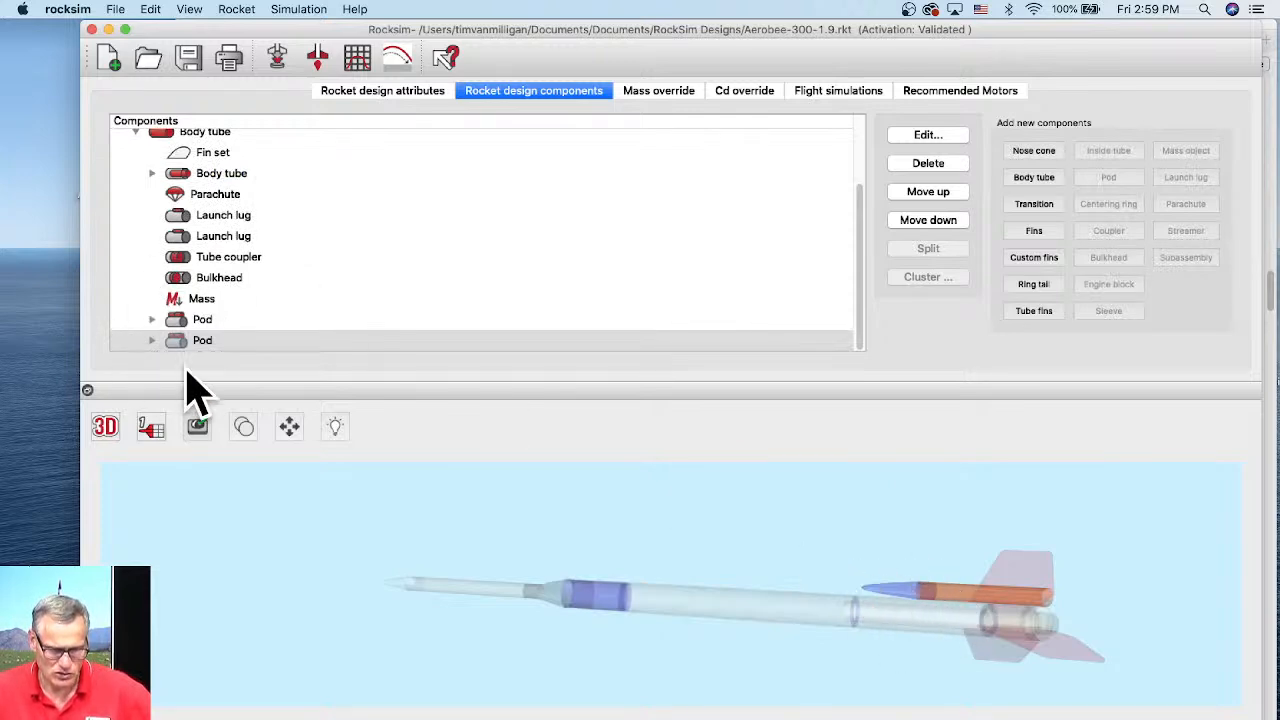
{"action": "double_click", "coordinate": [189, 343]}
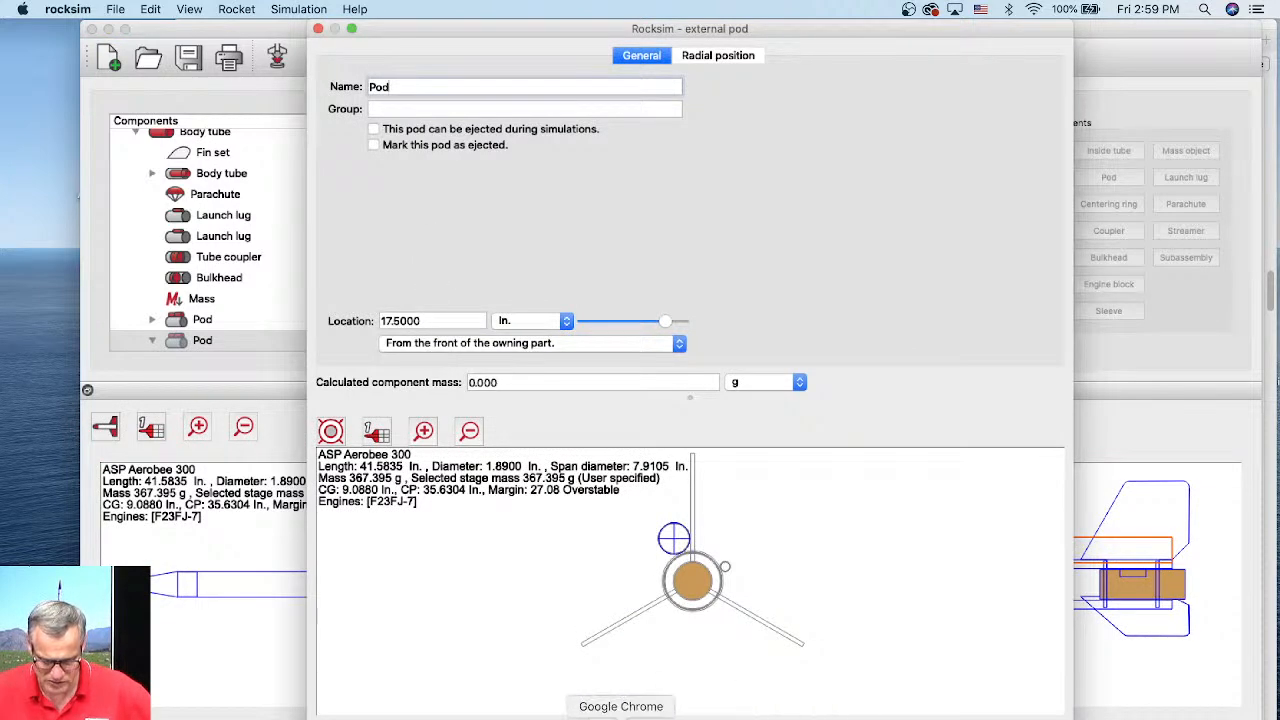
{"action": "left_click", "coordinate": [678, 716]}
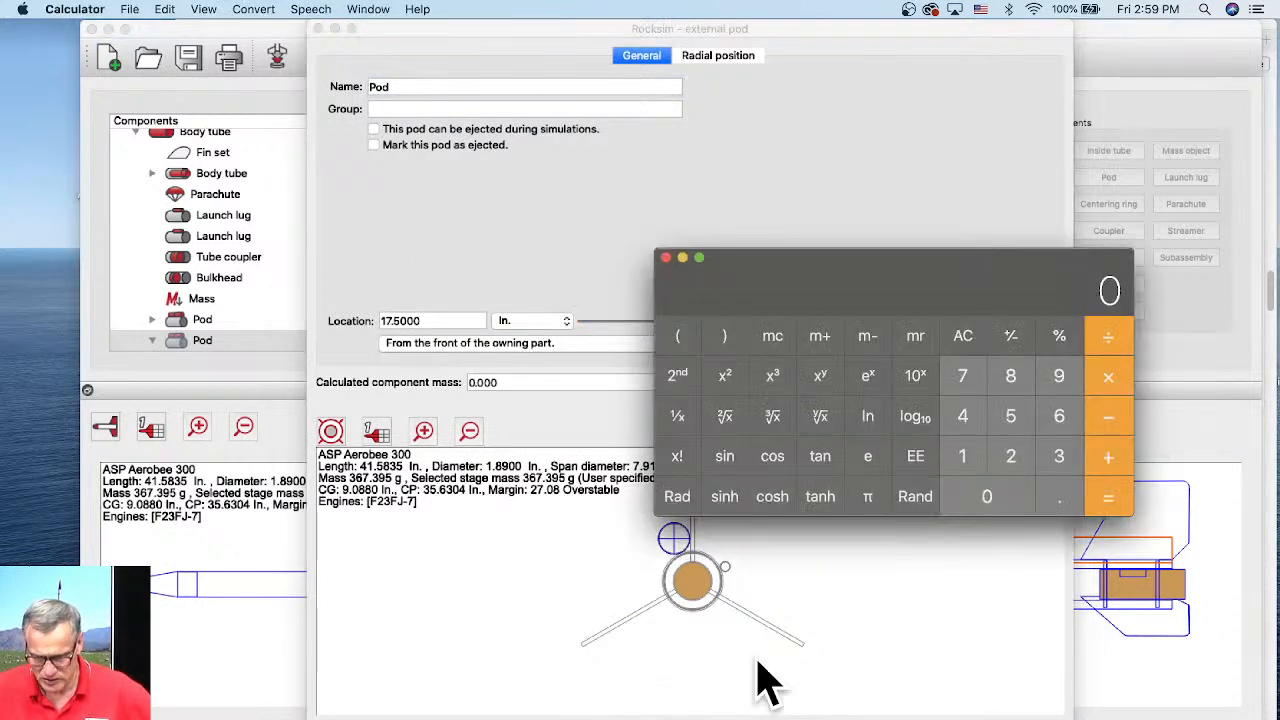
{"action": "left_click_drag", "start_coordinate": [748, 262], "coordinate": [918, 266]}
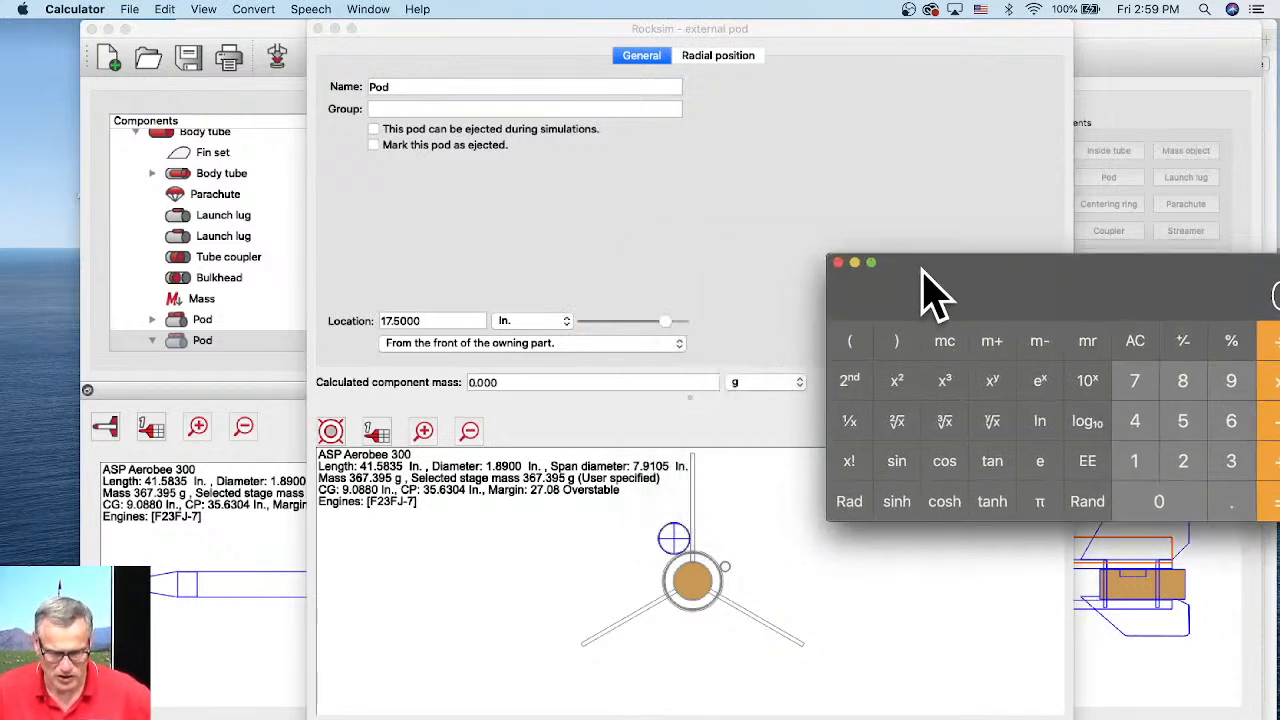
{"action": "left_click", "coordinate": [424, 190]}
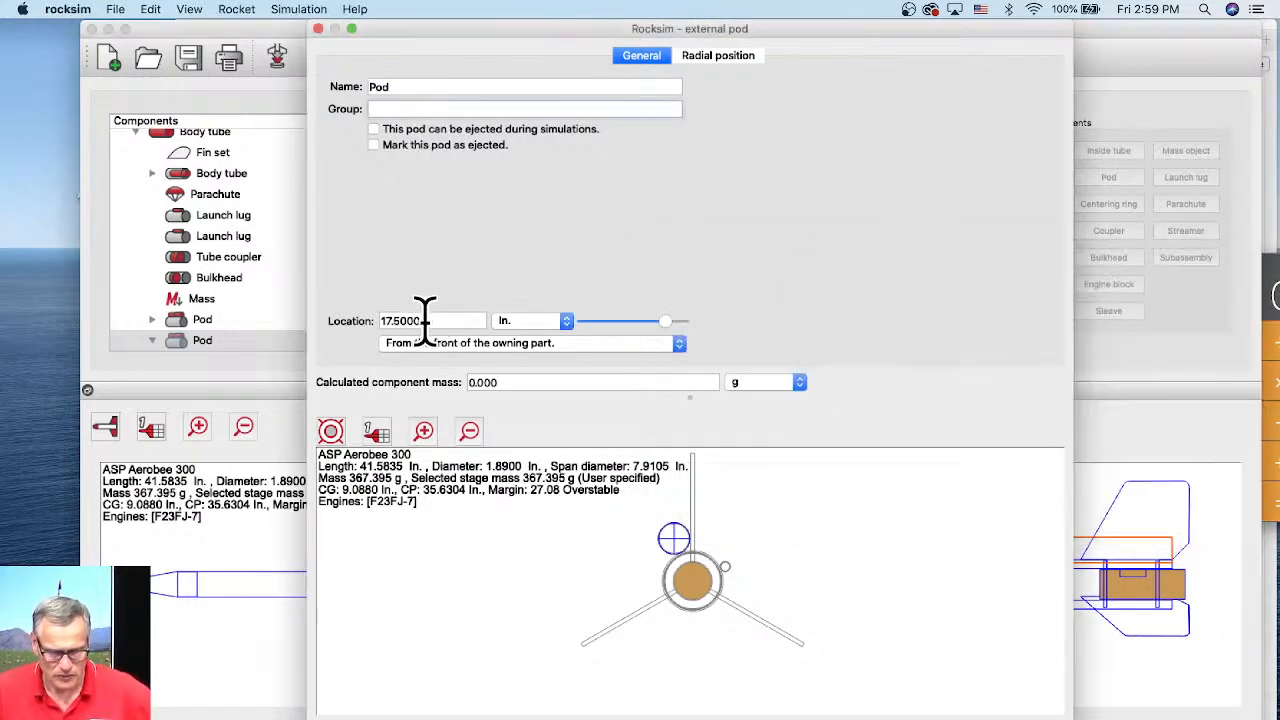
Set the duplicate pod's radial angle to 157 degrees, opposite the first pod, and accept its settings
{"action": "left_click", "coordinate": [722, 57]}
{"action": "left_click_drag", "start_coordinate": [634, 220], "coordinate": [737, 343]}
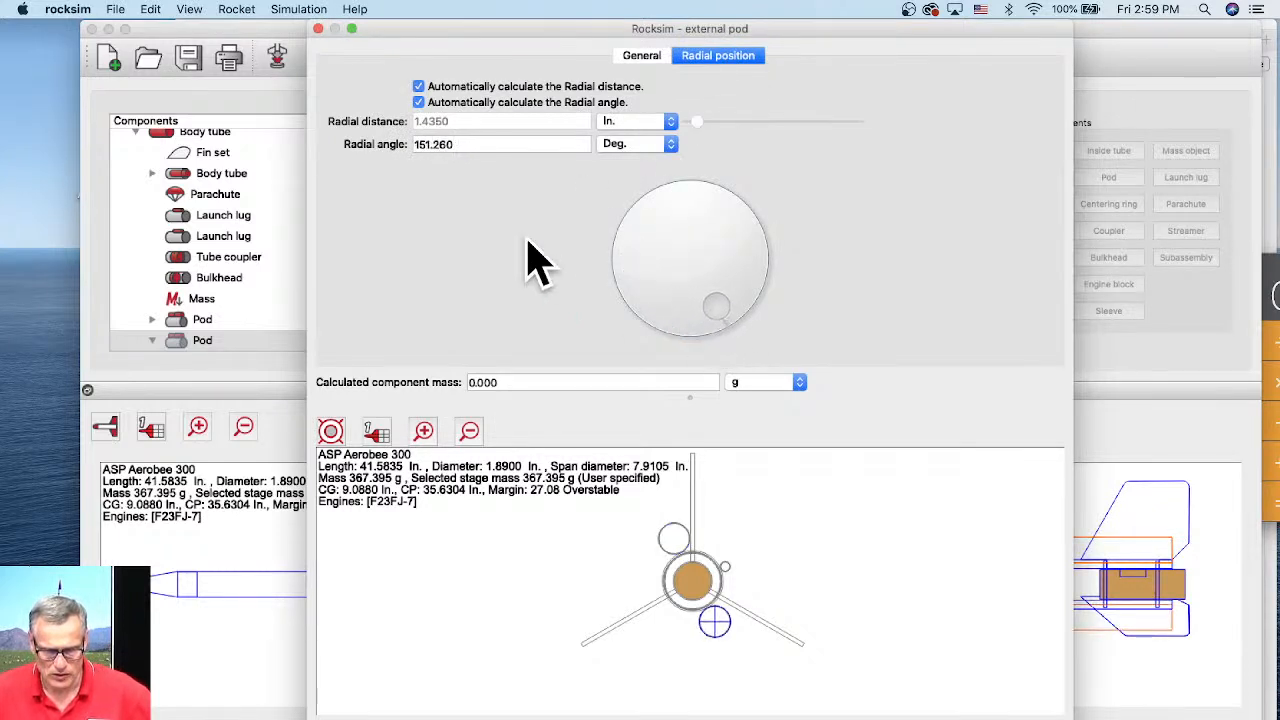
{"action": "double_click", "coordinate": [427, 144]}
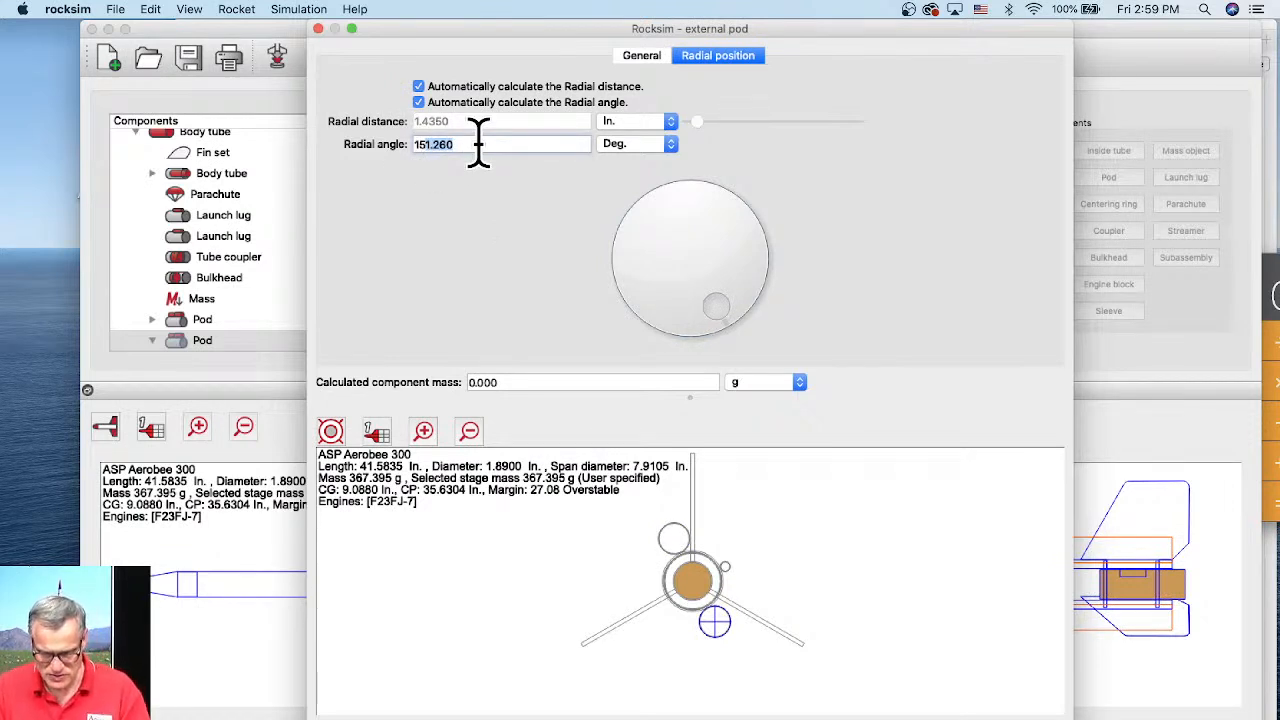
{"action": "key", "text": "Return"}
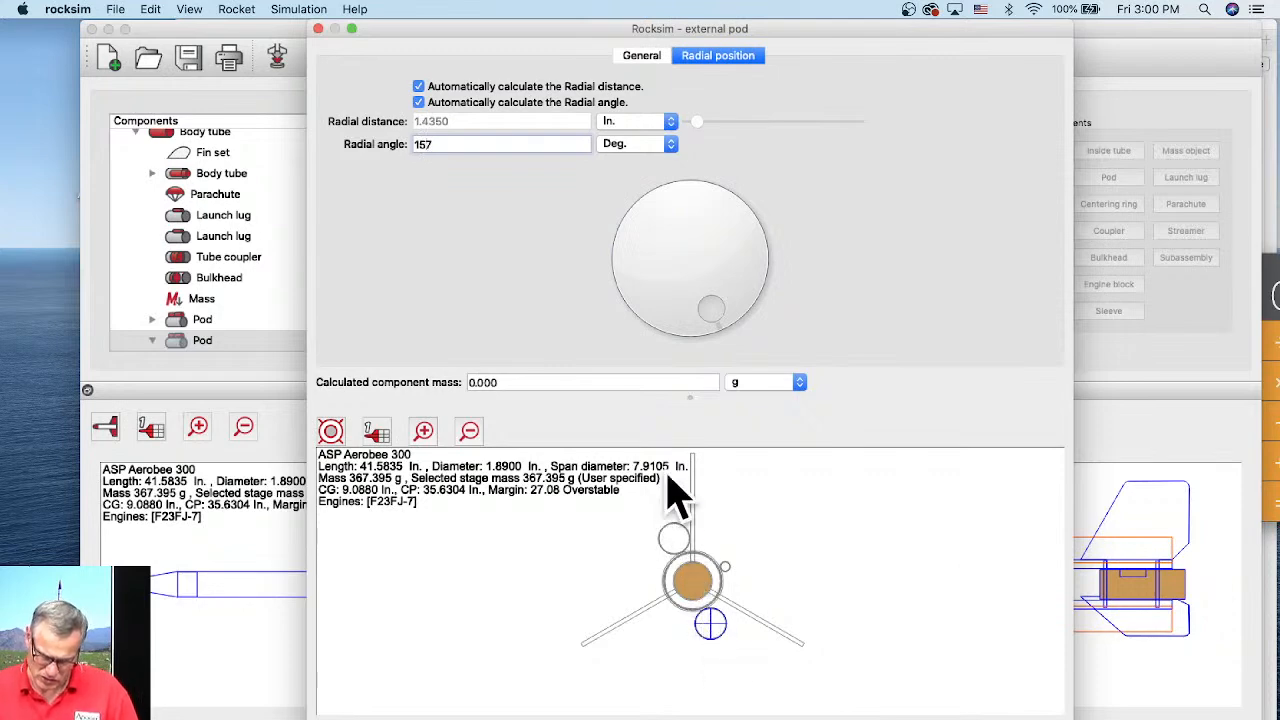
{"action": "left_click", "coordinate": [945, 718]}
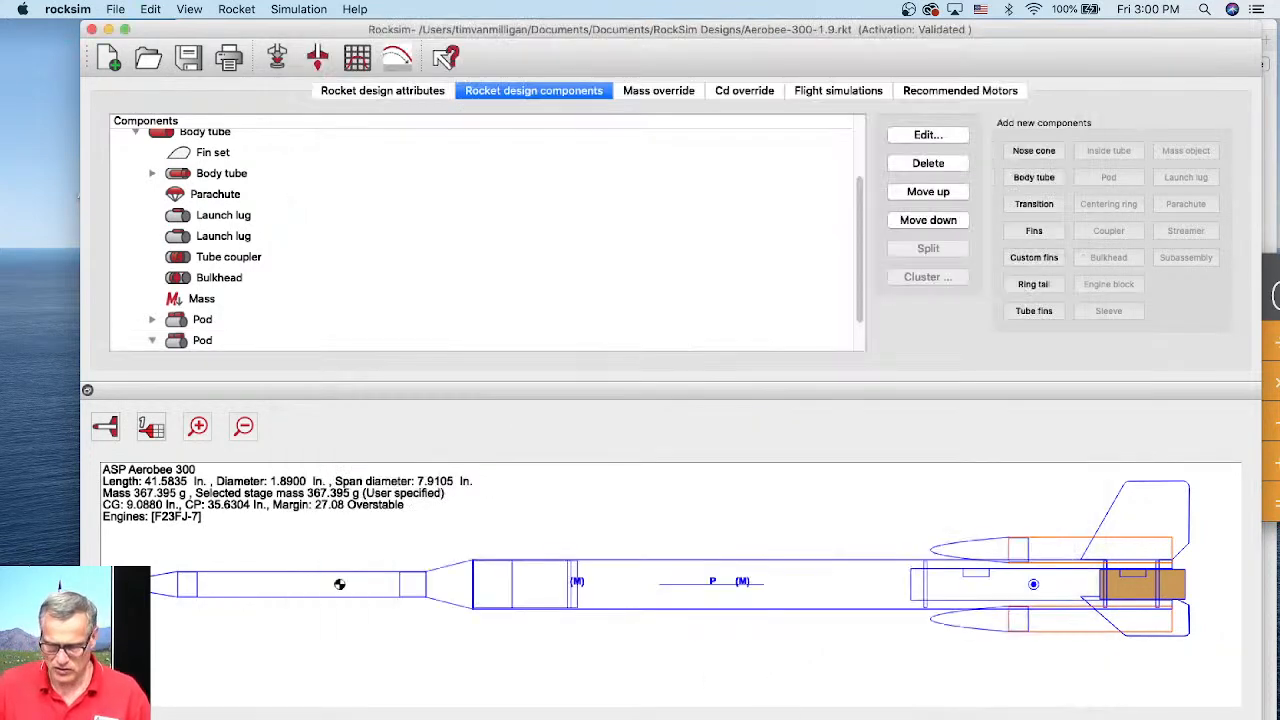
Display the rocket in 3D and rotate it to examine both side pods beside the fins
{"action": "left_click", "coordinate": [837, 521]}
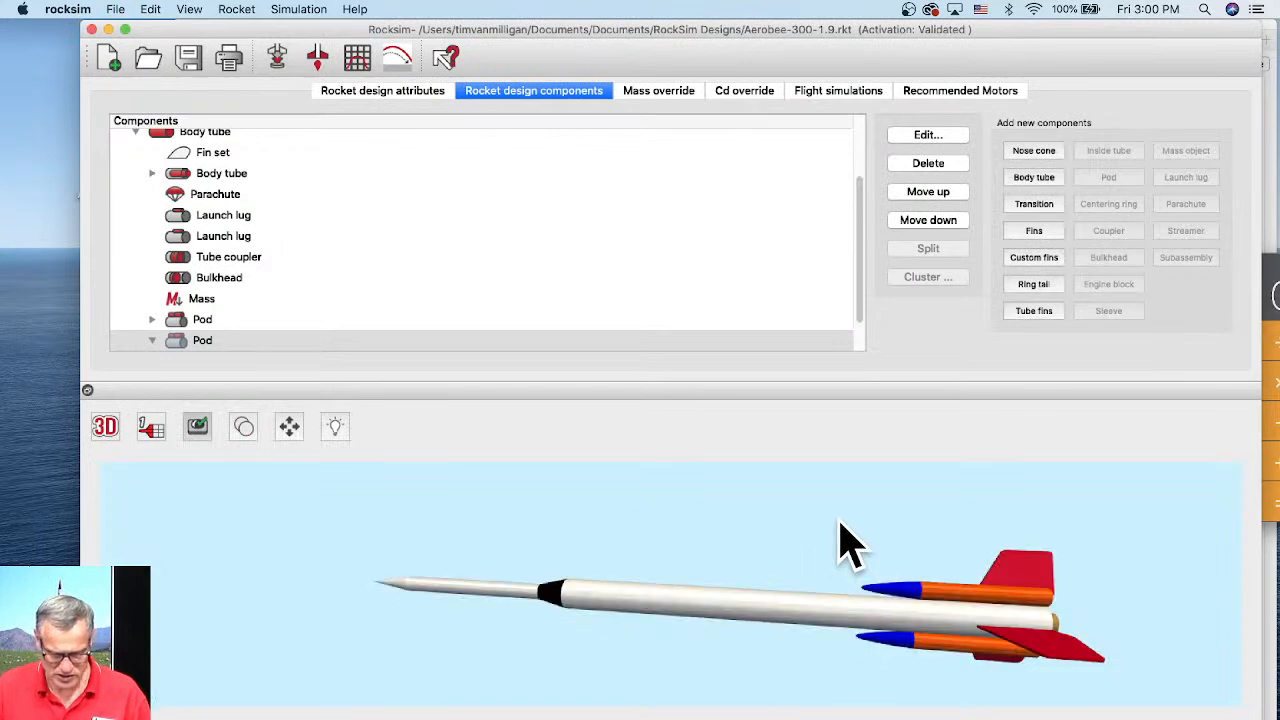
{"action": "left_click_drag", "start_coordinate": [822, 534], "coordinate": [739, 525]}
{"action": "left_click_drag", "start_coordinate": [569, 549], "coordinate": [560, 505]}
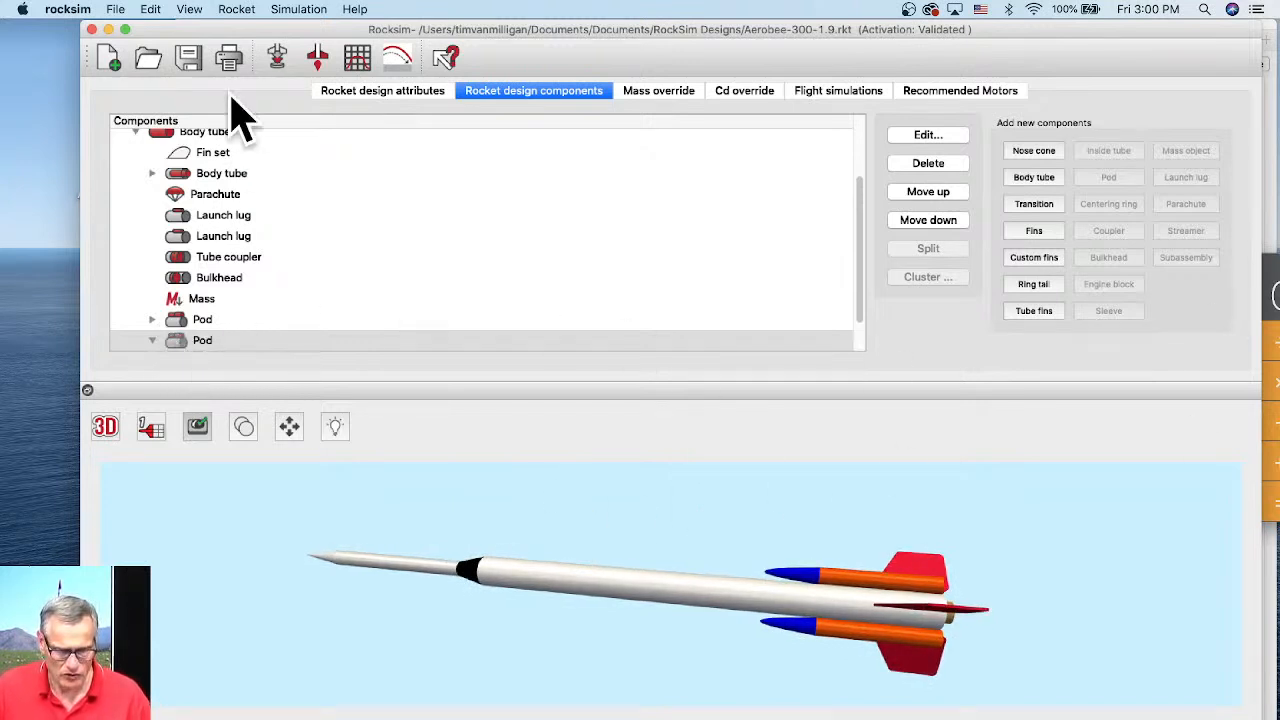
In the simulation setup, load Estes D12 engines with a plugged ejection delay into both 24 mm pod mounts
{"action": "left_click", "coordinate": [277, 58]}
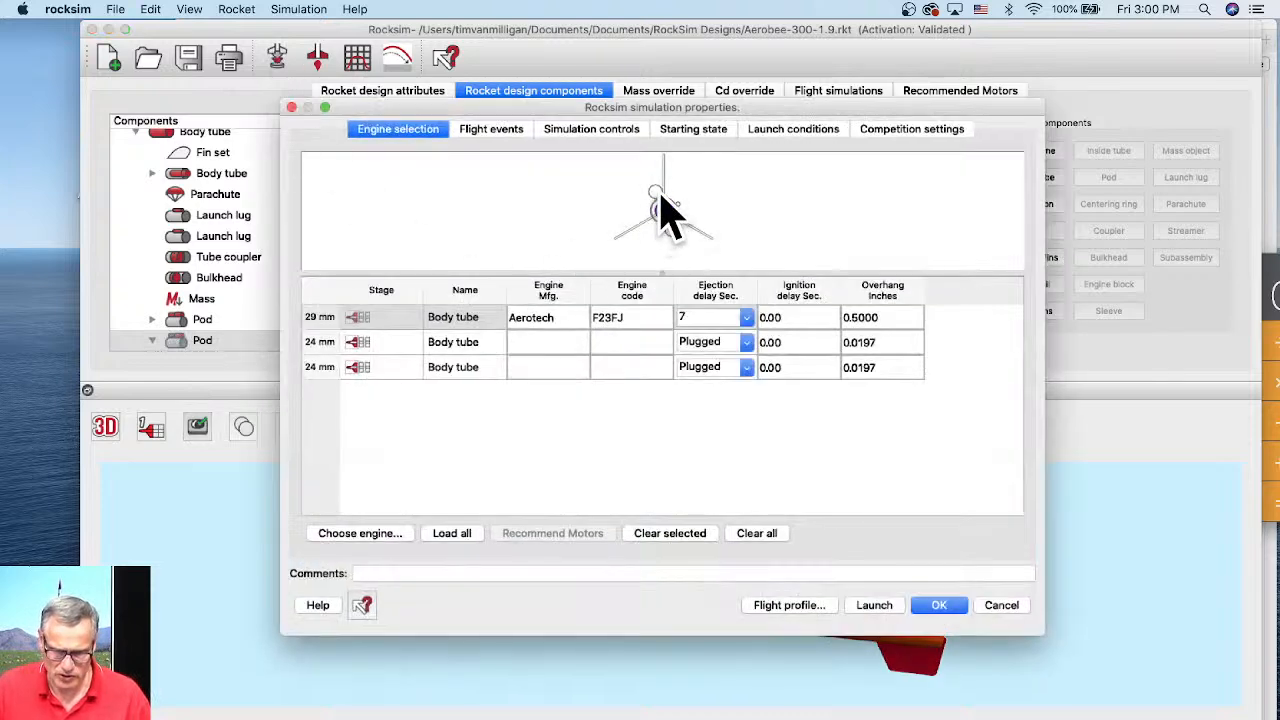
{"action": "left_click", "coordinate": [537, 343]}
{"action": "left_click", "coordinate": [349, 535]}
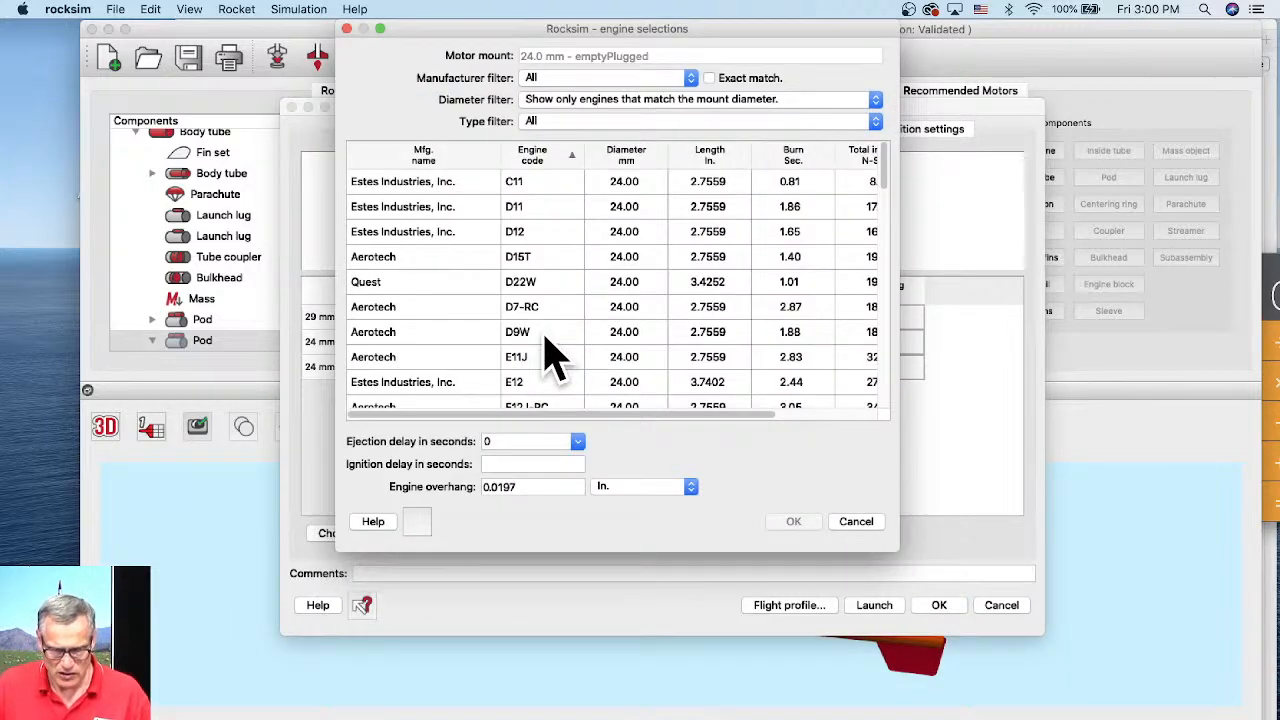
{"action": "left_click", "coordinate": [521, 230]}
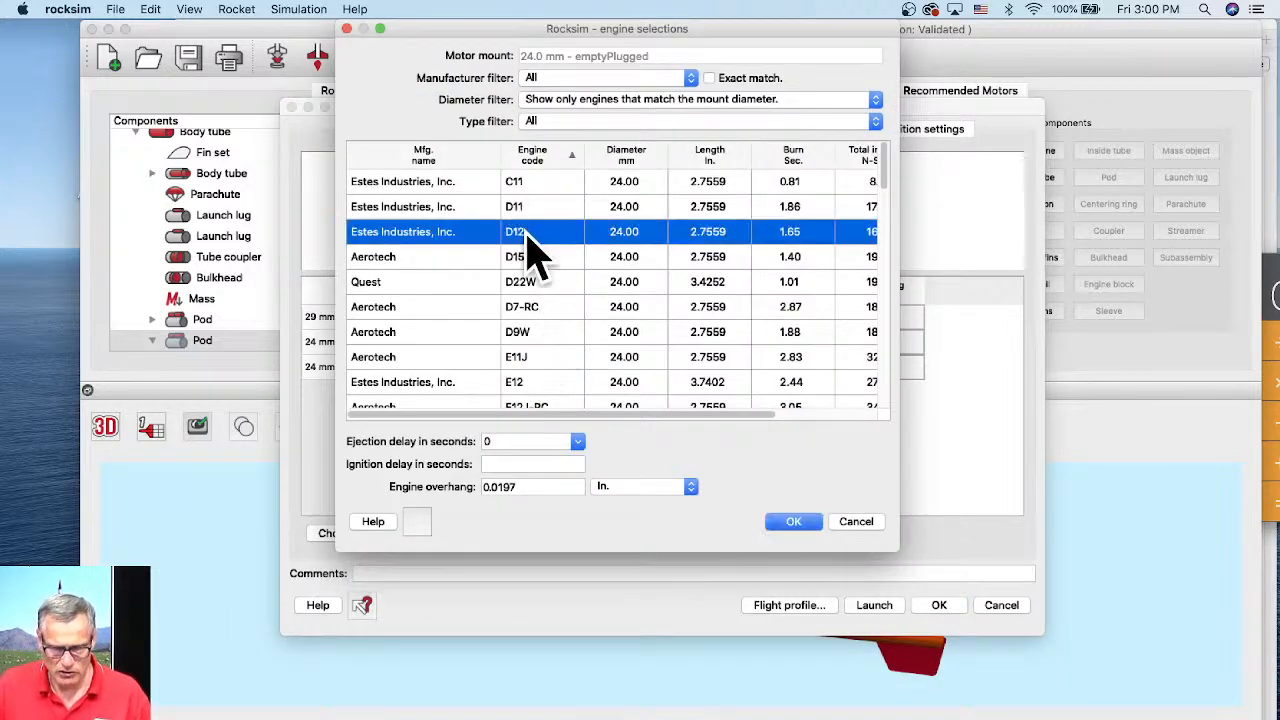
{"action": "left_click", "coordinate": [577, 441]}
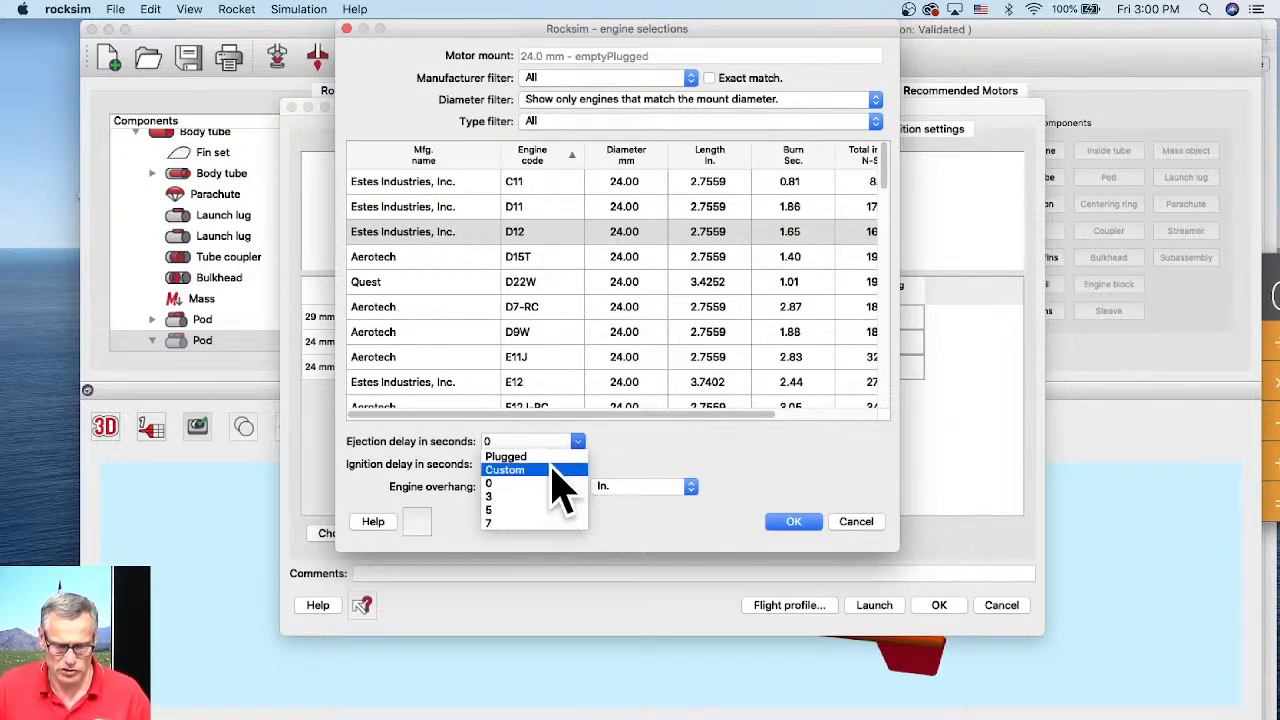
{"action": "left_click", "coordinate": [556, 457]}
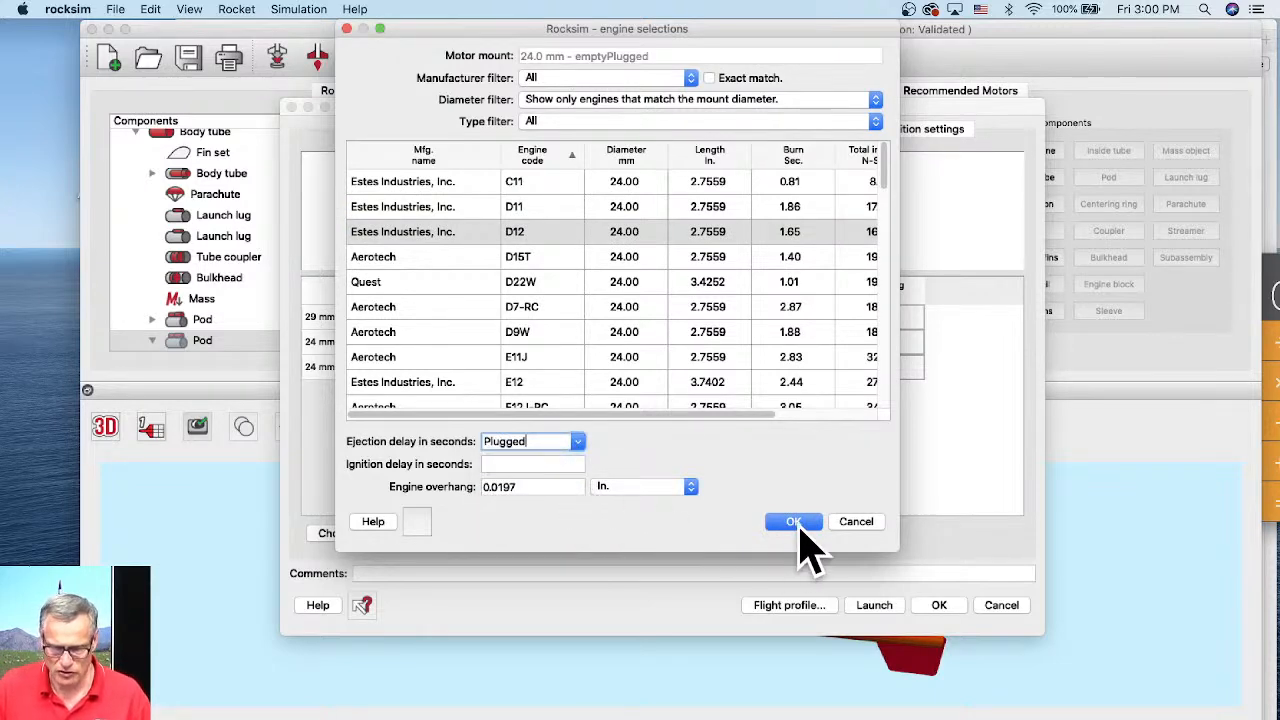
{"action": "left_click", "coordinate": [793, 521]}
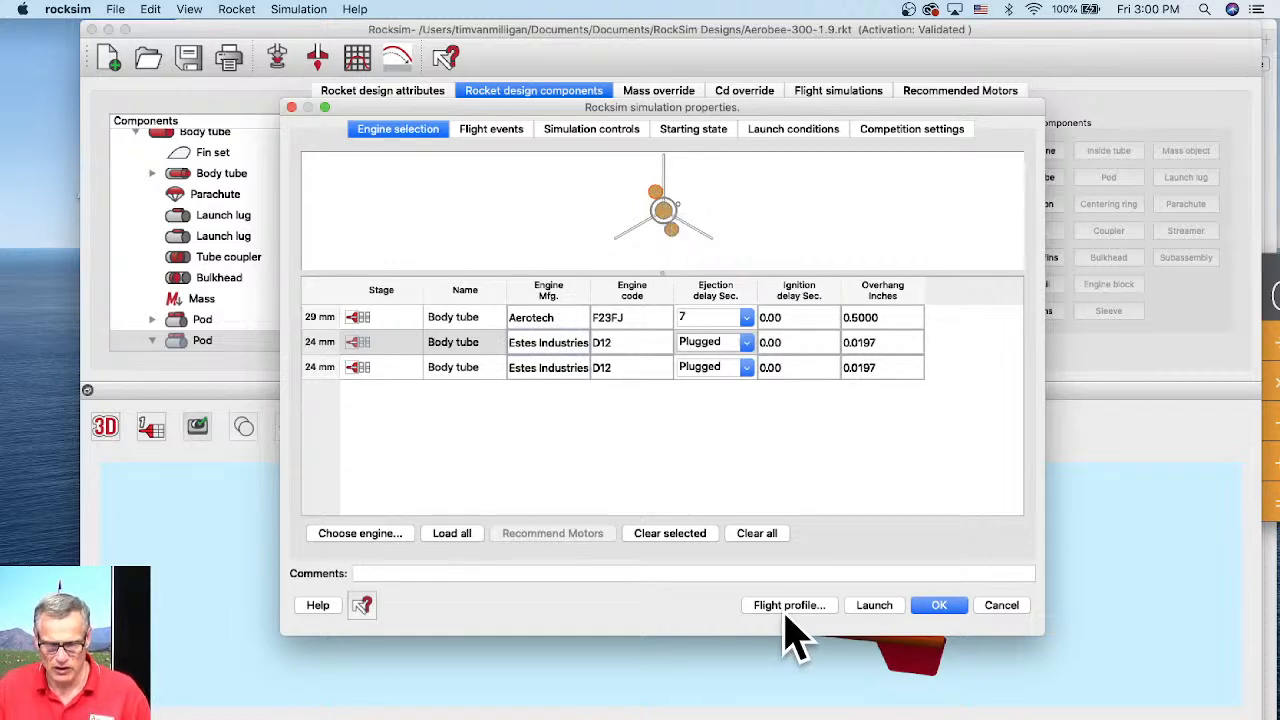
Enlarge the engine layout preview, accept the simulation setup, and rotate the 3D rocket to show its aft end
{"action": "left_click_drag", "start_coordinate": [658, 268], "coordinate": [677, 400]}
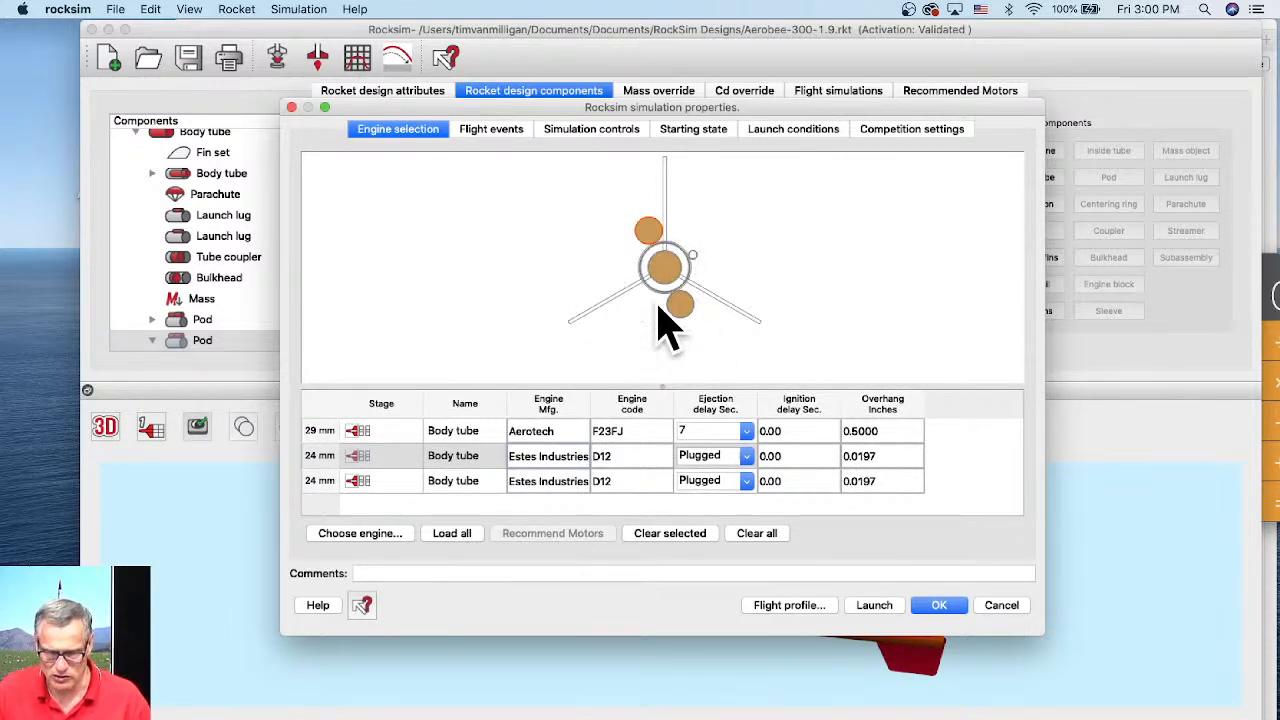
{"action": "left_click", "coordinate": [948, 604]}
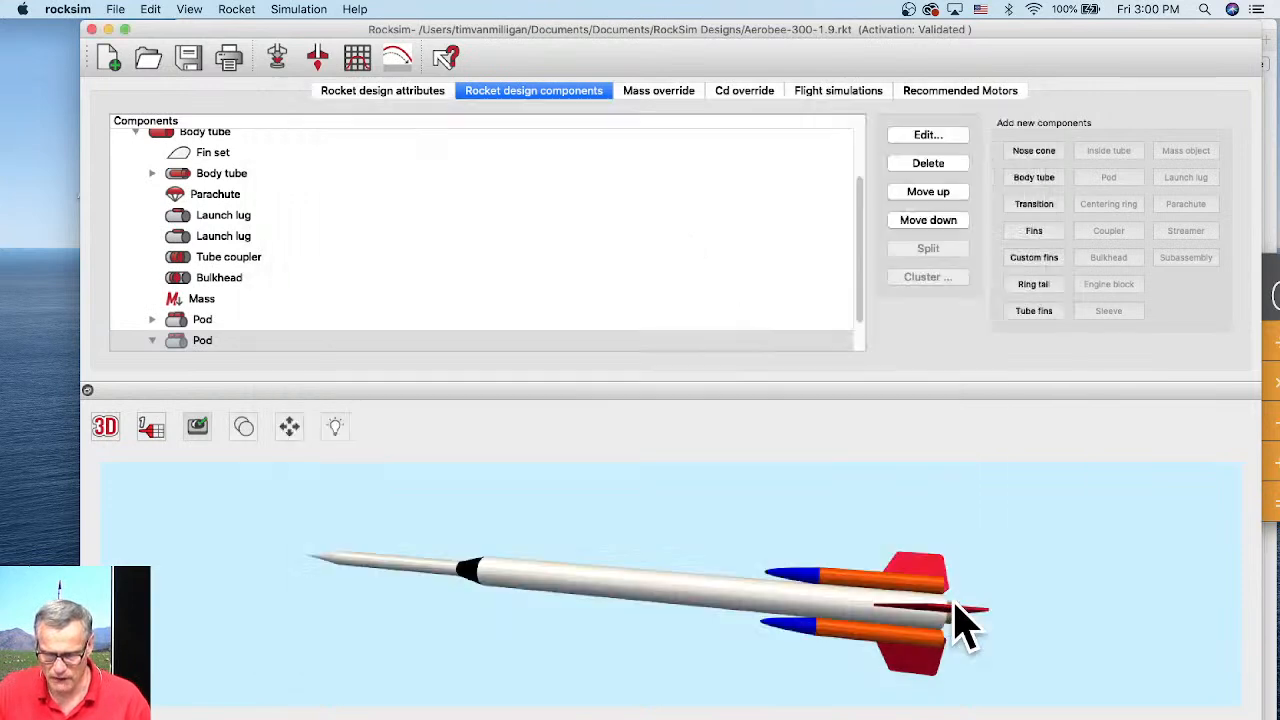
{"action": "left_click_drag", "start_coordinate": [929, 606], "coordinate": [1058, 594]}
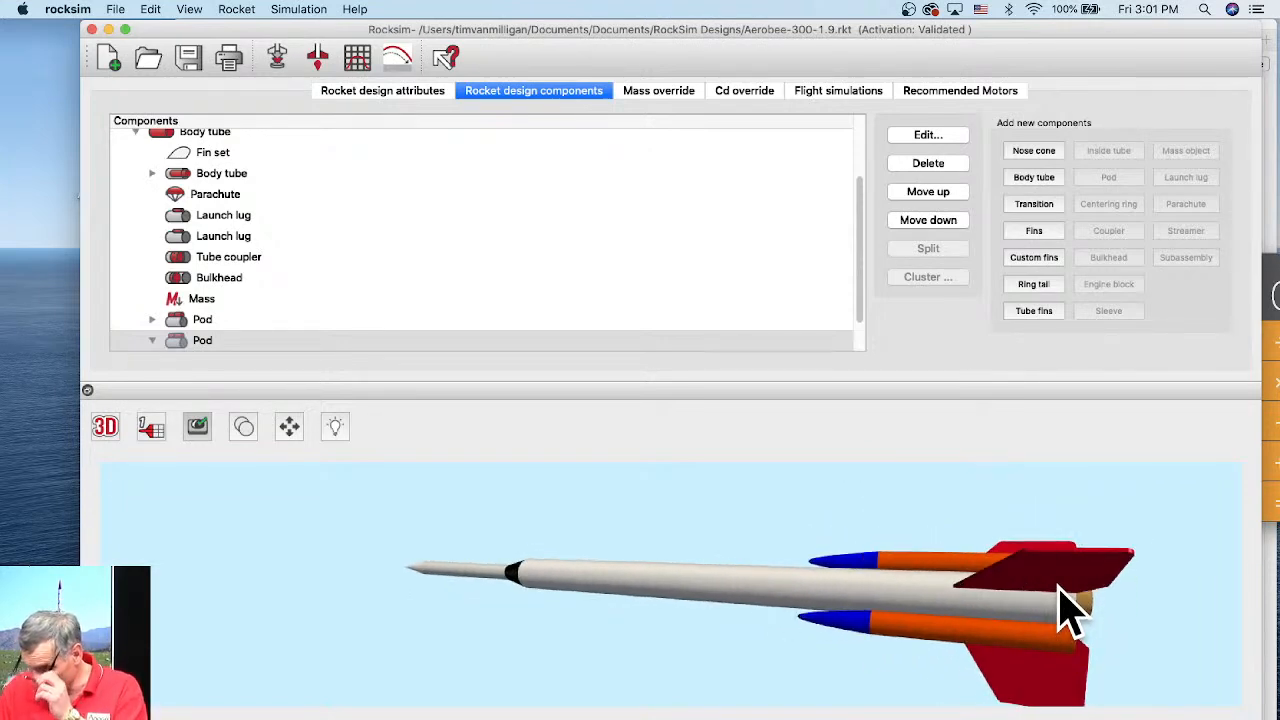
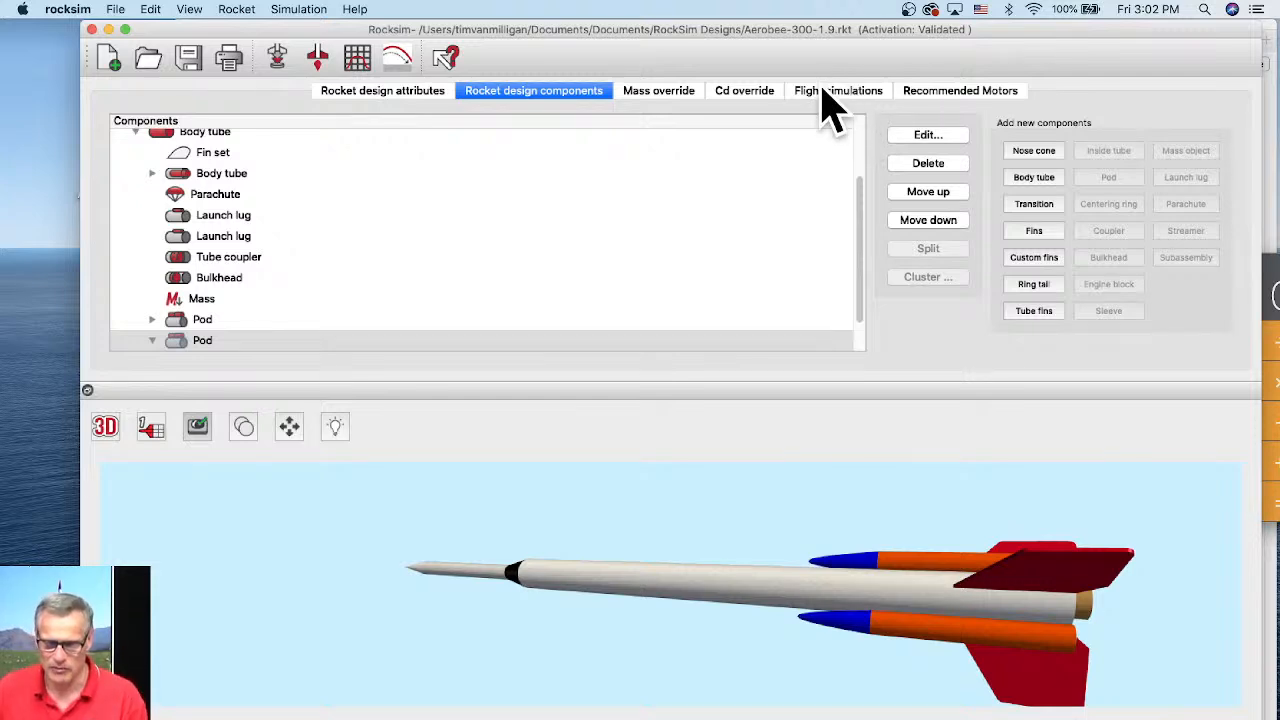
Compare the columns offered in the flight simulation results with those in the recommended motors table
{"action": "left_click", "coordinate": [836, 90]}
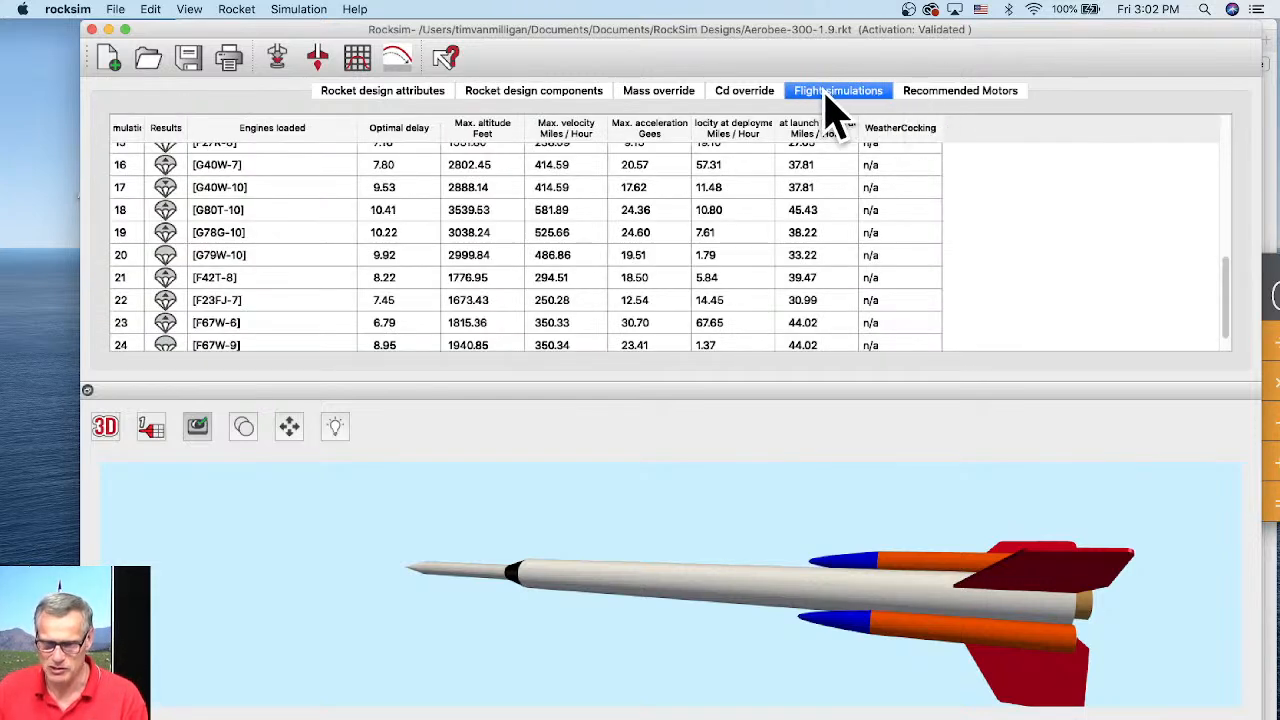
{"action": "left_click", "coordinate": [963, 92]}
{"action": "left_click", "coordinate": [865, 92]}
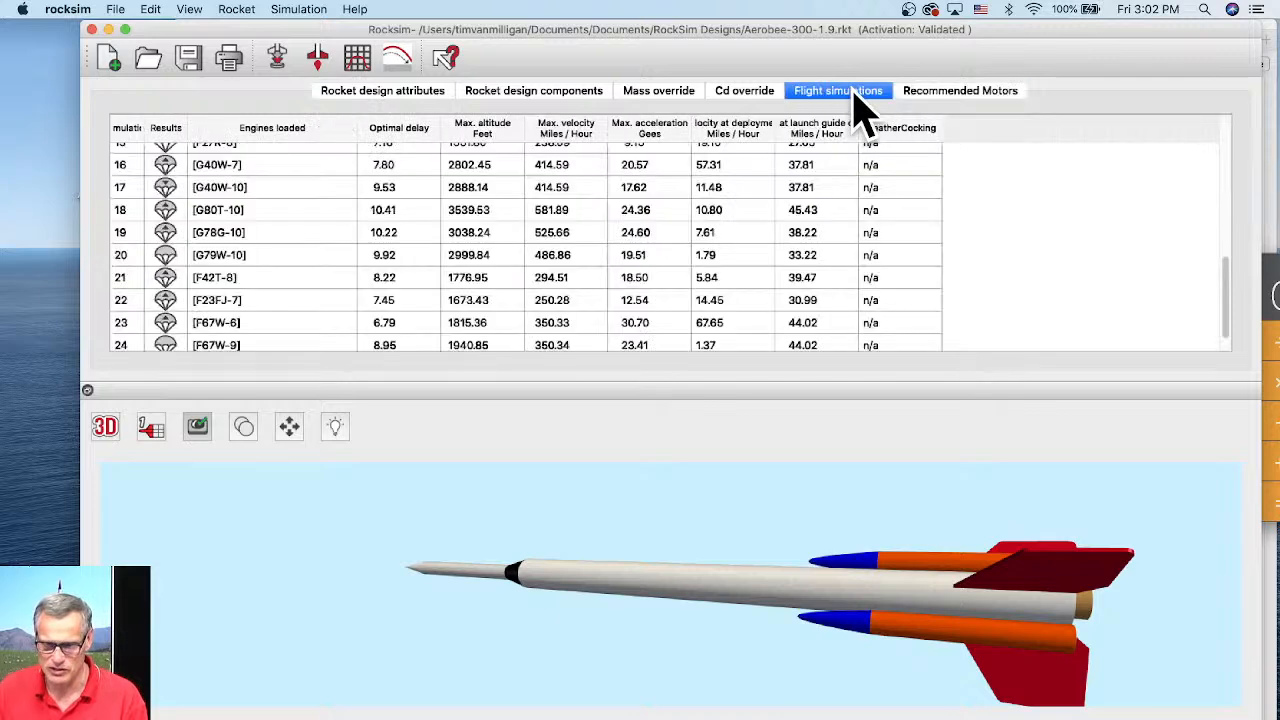
{"action": "left_click", "coordinate": [970, 92]}
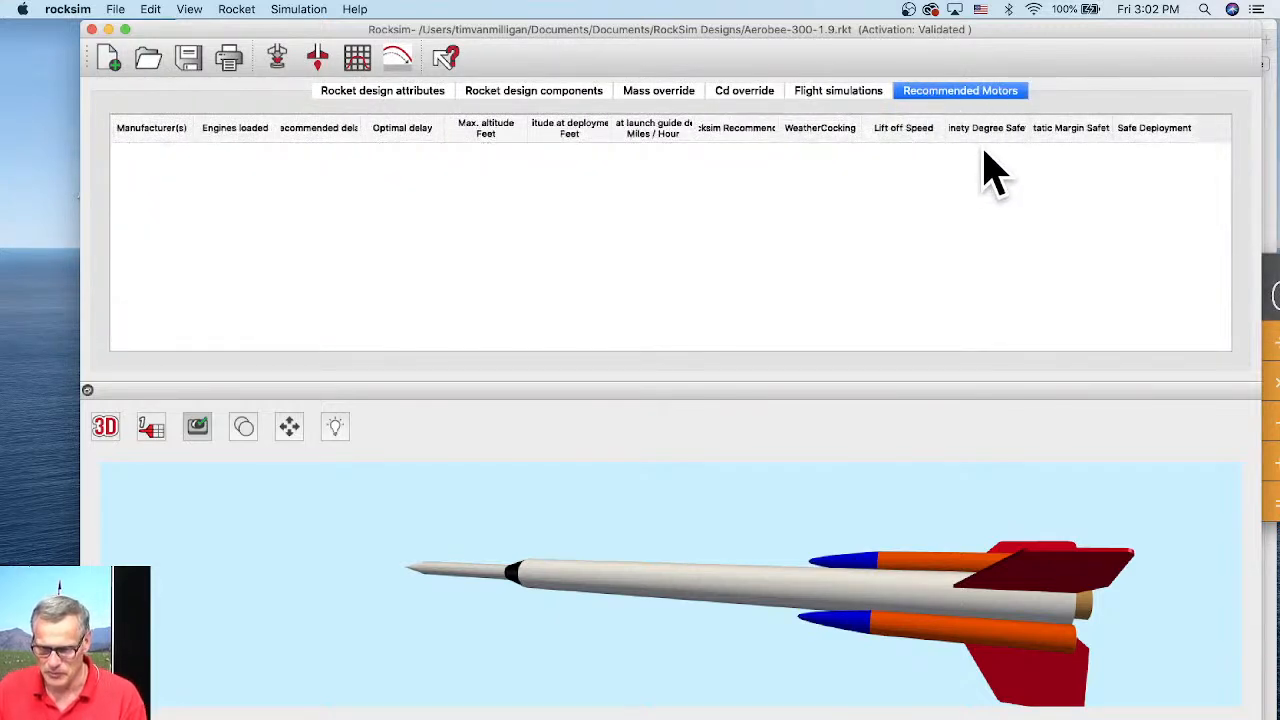
{"action": "mouse_move", "coordinate": [1028, 122]}
{"action": "left_mouse_down"}
{"action": "mouse_move", "coordinate": [1054, 120]}
{"action": "mouse_move", "coordinate": [1036, 122]}
{"action": "left_mouse_up"}
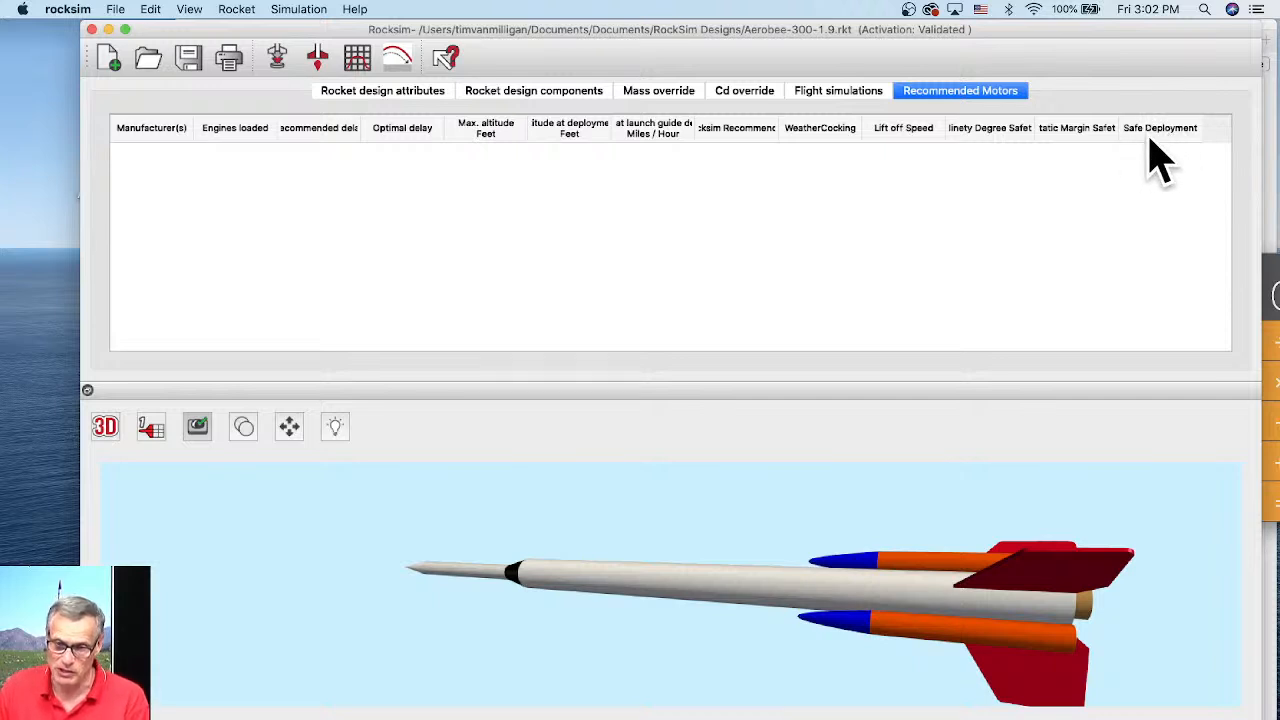
{"action": "left_click", "coordinate": [835, 98]}
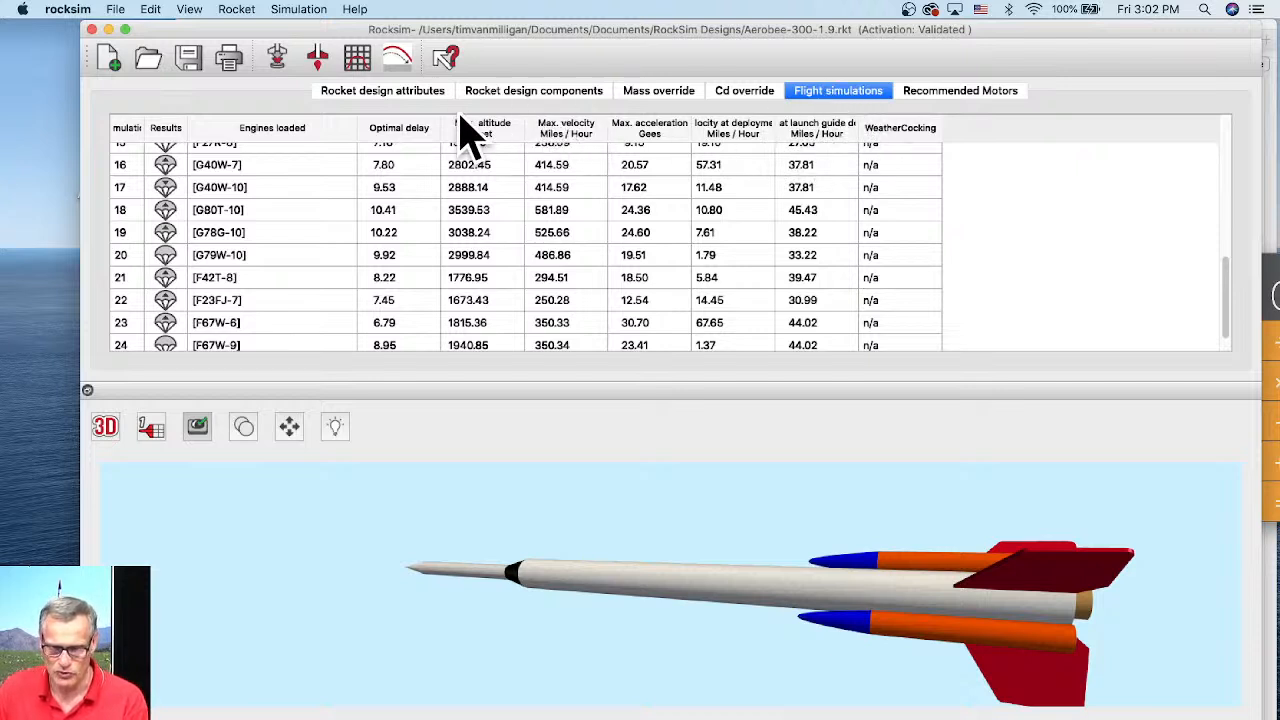
{"action": "left_click", "coordinate": [955, 94]}
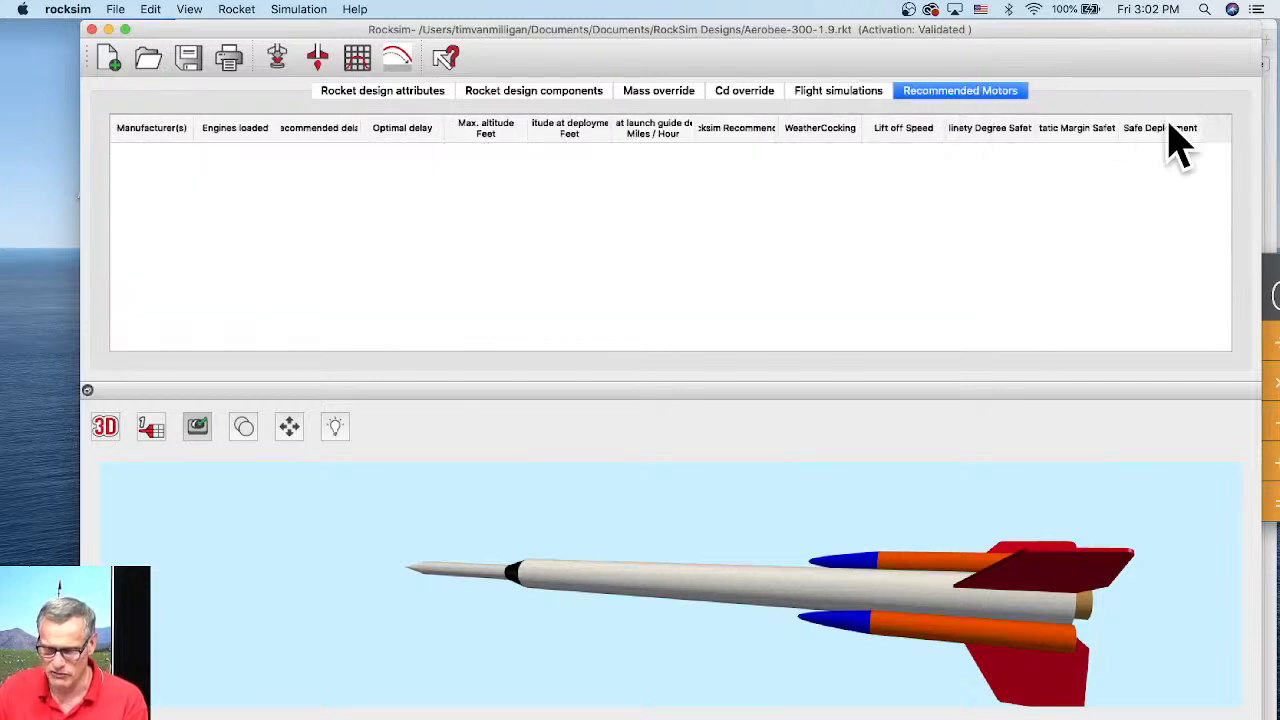
Add the Safe Deployment column to the flight simulation results table
{"action": "left_click", "coordinate": [866, 92]}
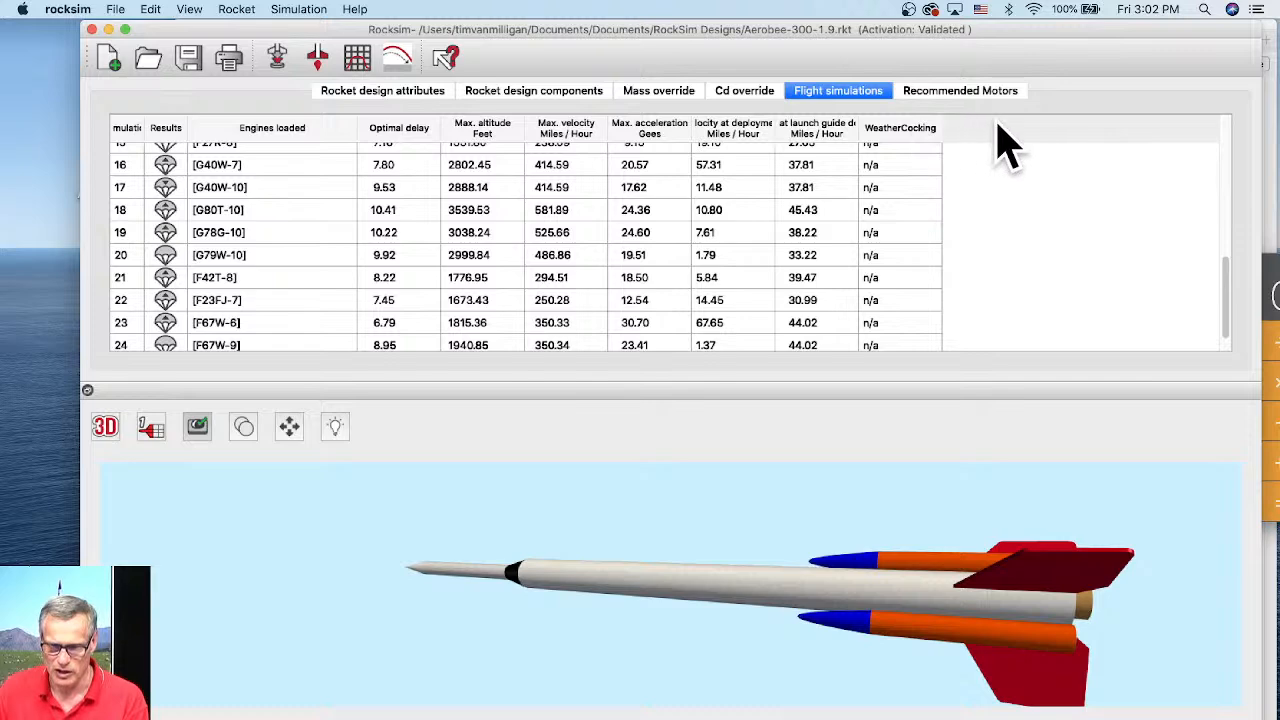
{"action": "right_click", "coordinate": [965, 134]}
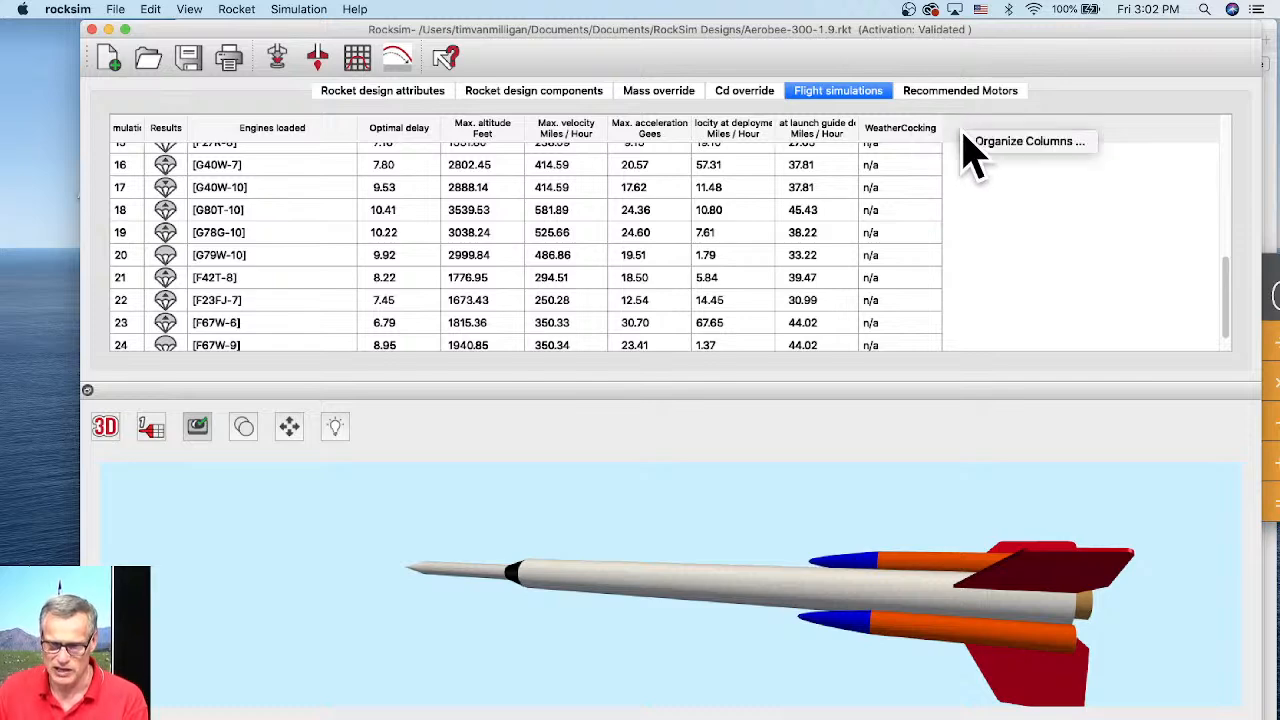
{"action": "left_click", "coordinate": [1022, 143]}
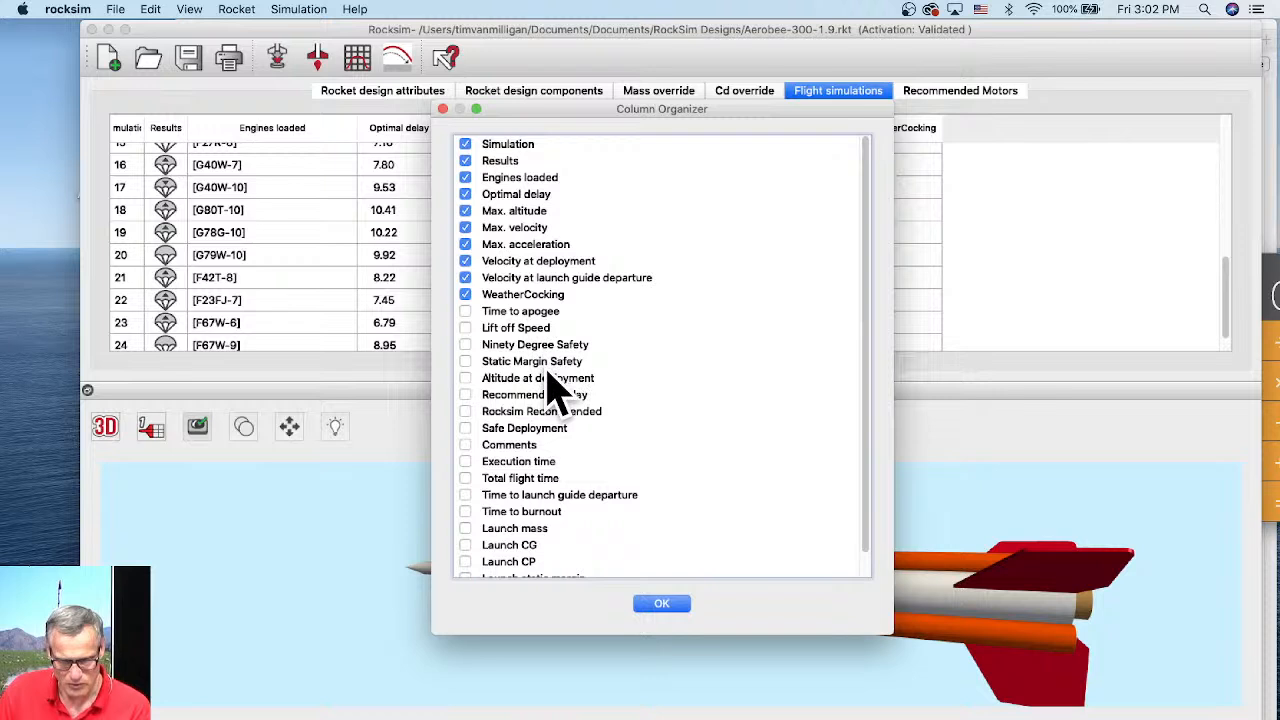
{"action": "scroll", "coordinate": [580, 365], "scroll_direction": "down", "scroll_amount": 2}
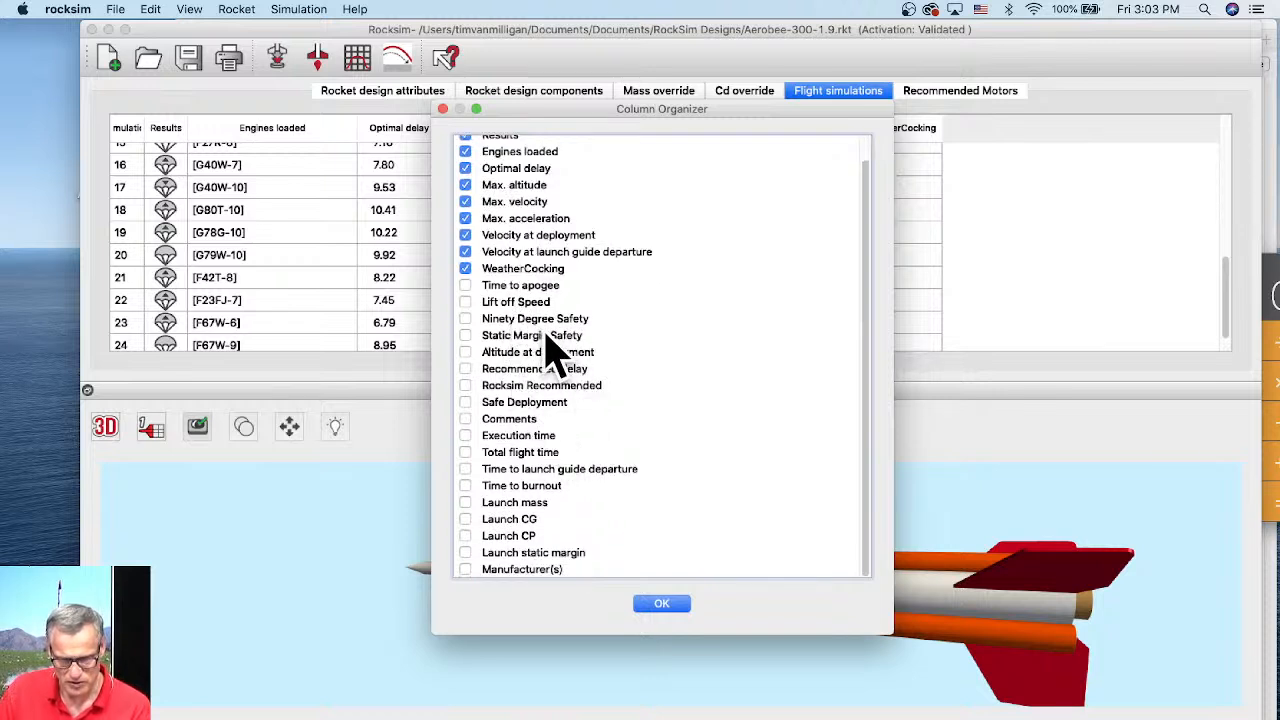
{"action": "left_click", "coordinate": [465, 402]}
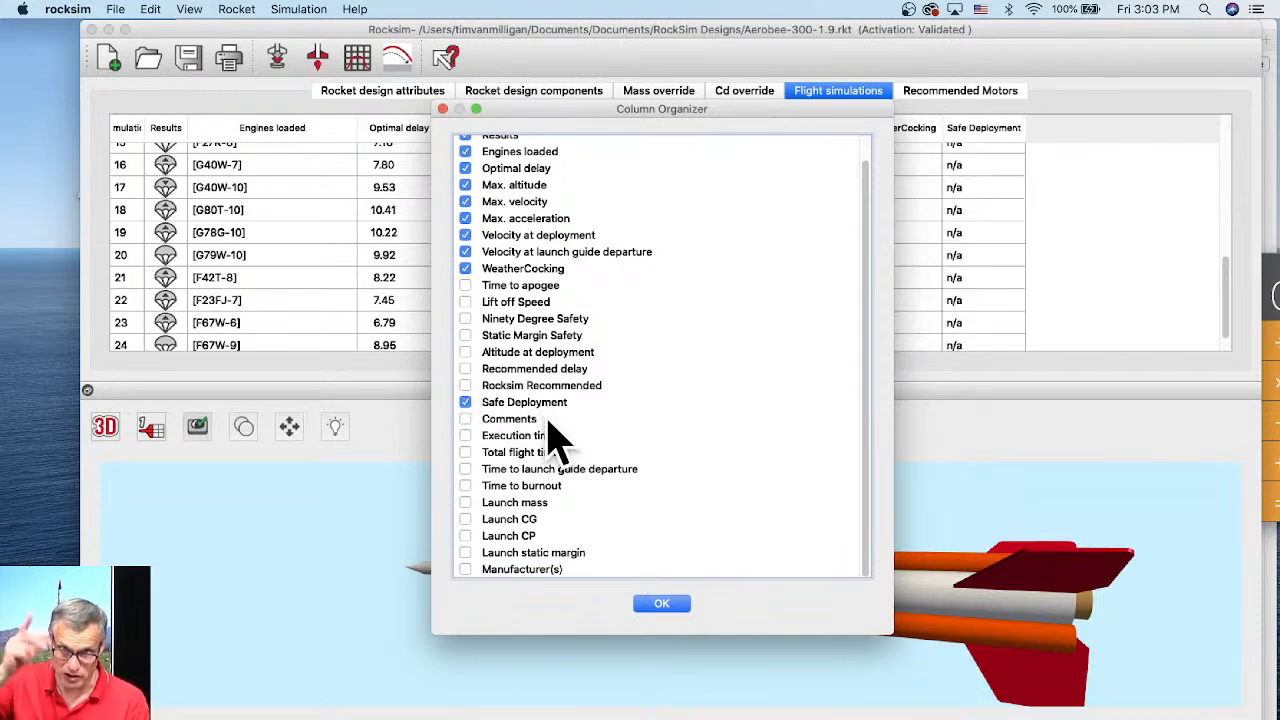
{"action": "left_click", "coordinate": [658, 604]}
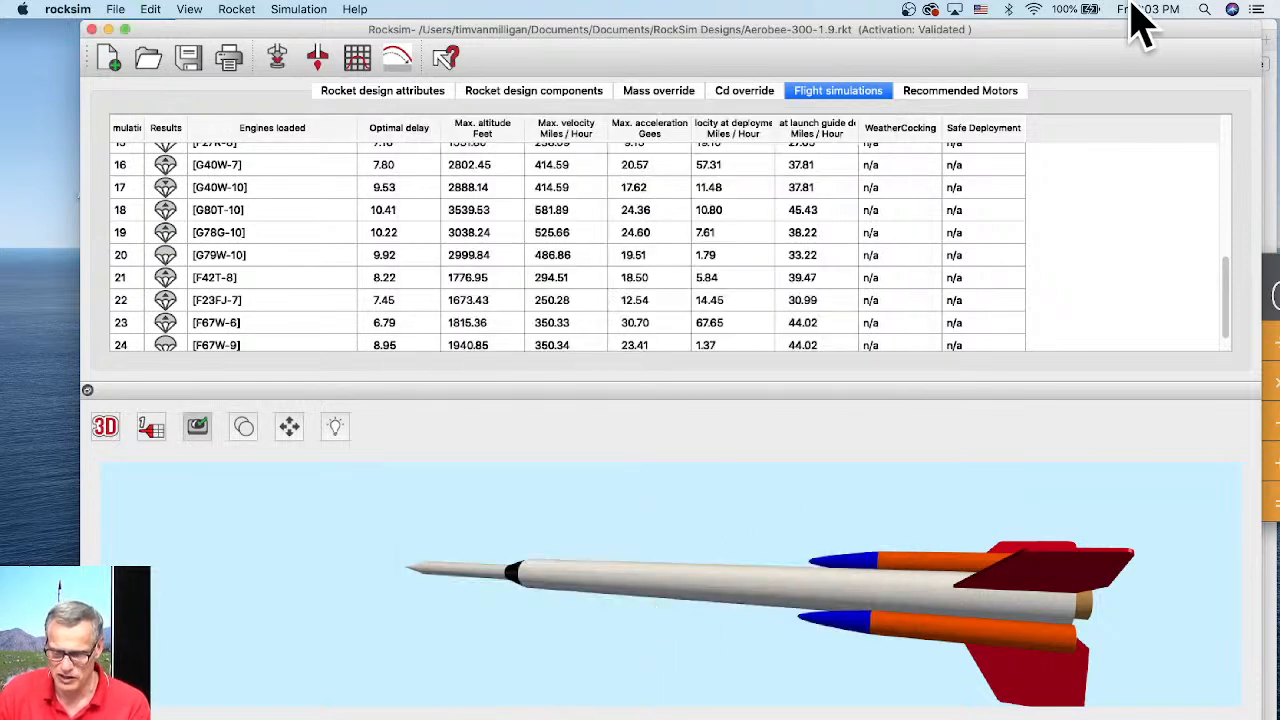
Review the results down to simulation 25 and widen the Velocity at deployment column to show its full heading
{"action": "scroll", "coordinate": [1000, 230], "scroll_direction": "up", "scroll_amount": 5}
{"action": "scroll", "coordinate": [1000, 230], "scroll_direction": "up", "scroll_amount": 3}
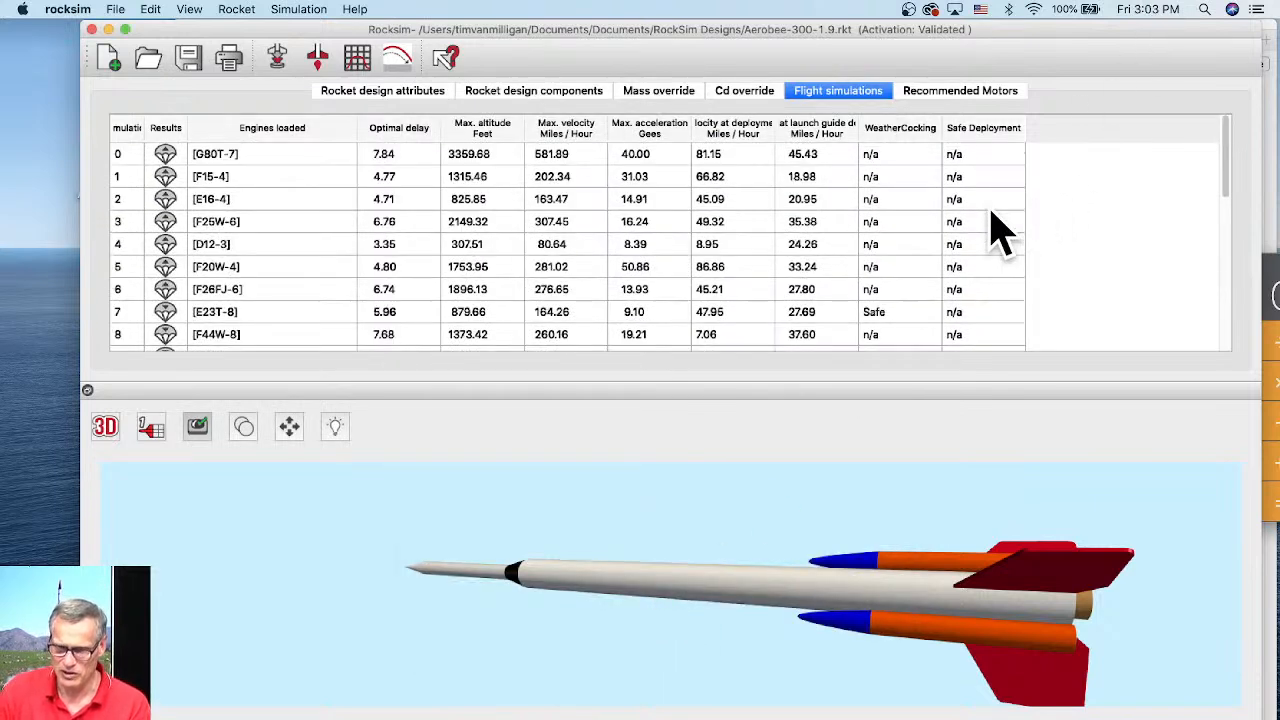
{"action": "scroll", "coordinate": [1000, 230], "scroll_direction": "down", "scroll_amount": 6}
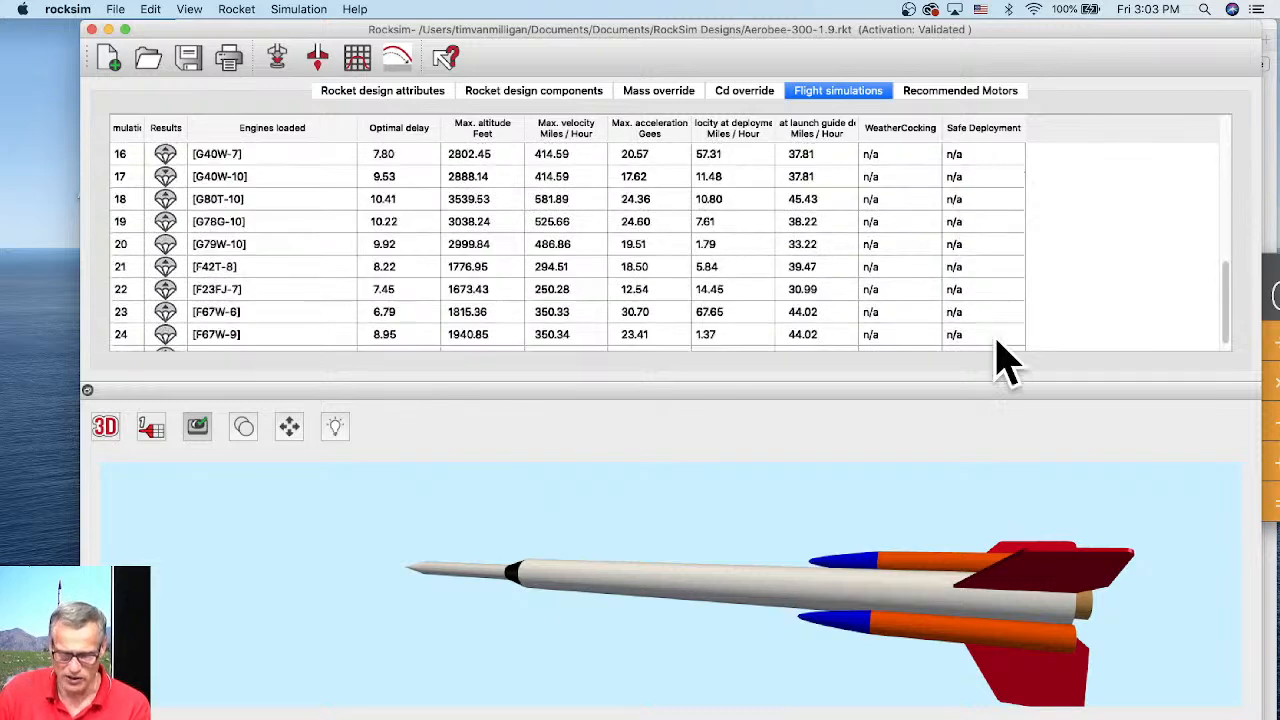
{"action": "scroll", "coordinate": [966, 196], "scroll_direction": "down", "scroll_amount": 1}
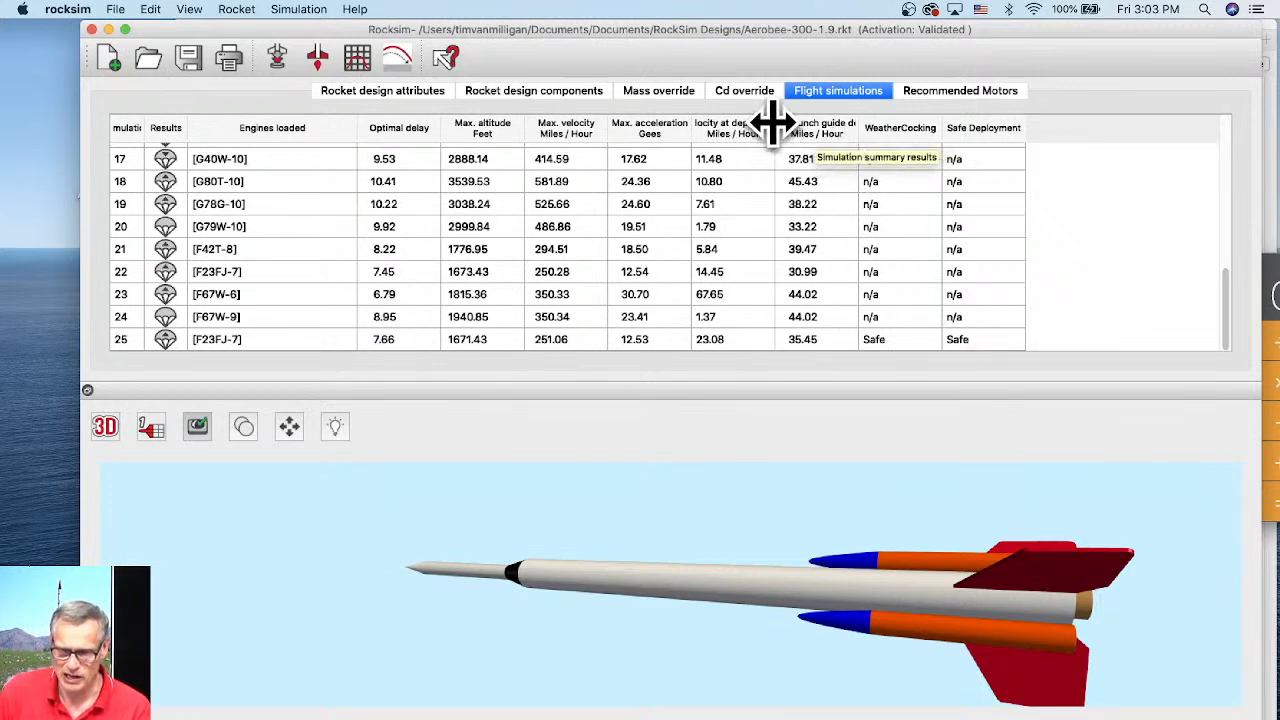
{"action": "left_click_drag", "start_coordinate": [773, 121], "coordinate": [863, 123]}
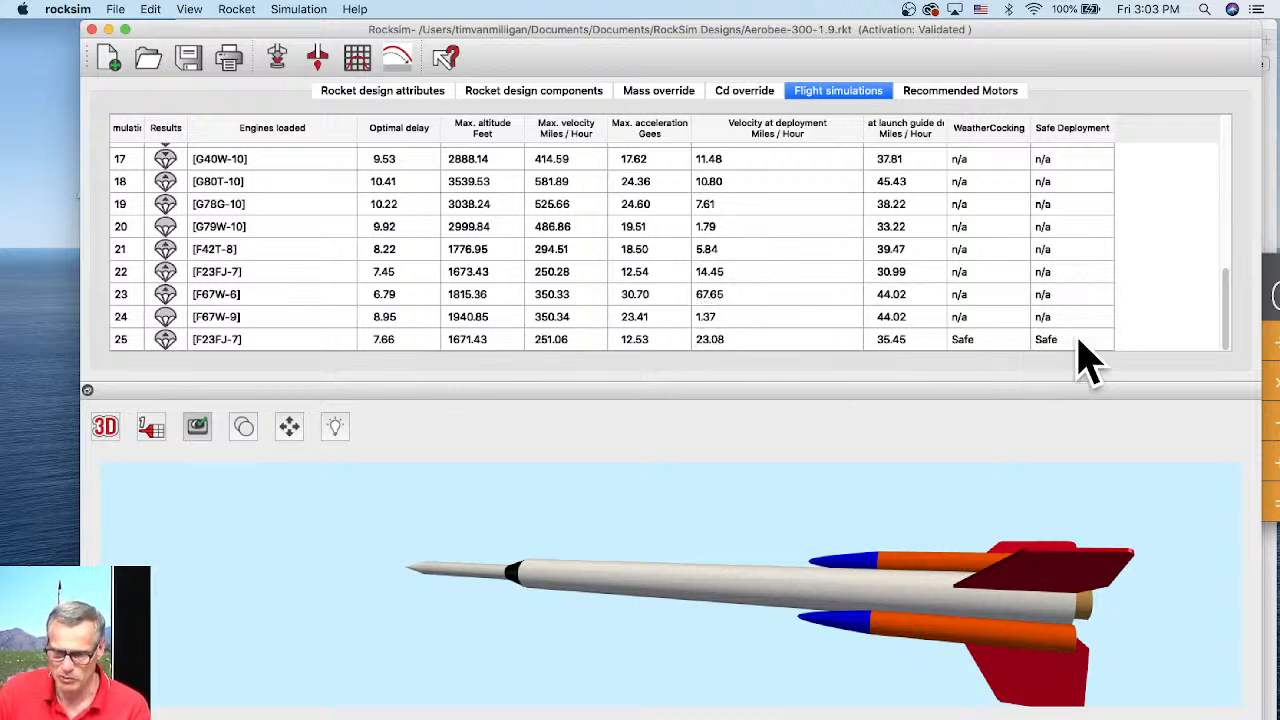
Set a custom ejection delay of 12 seconds for the F23FJ engine in the simulation setup
{"action": "left_click", "coordinate": [280, 56]}
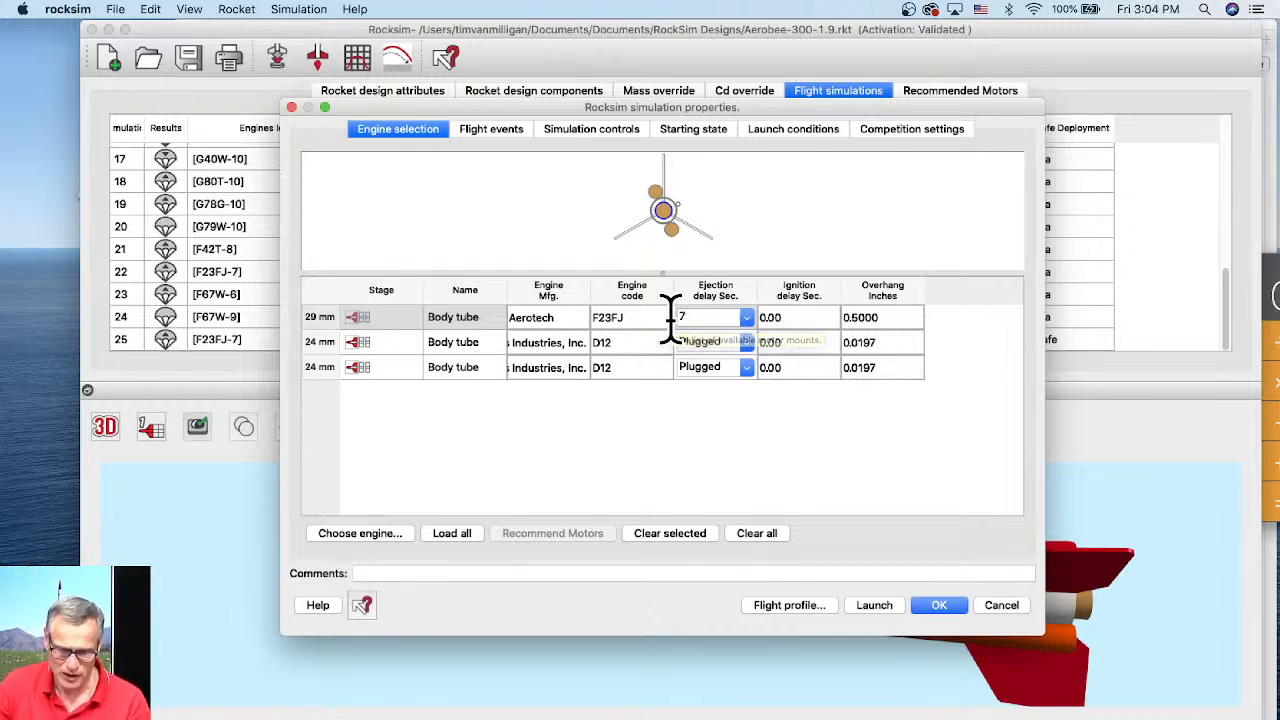
{"action": "left_click", "coordinate": [746, 318]}
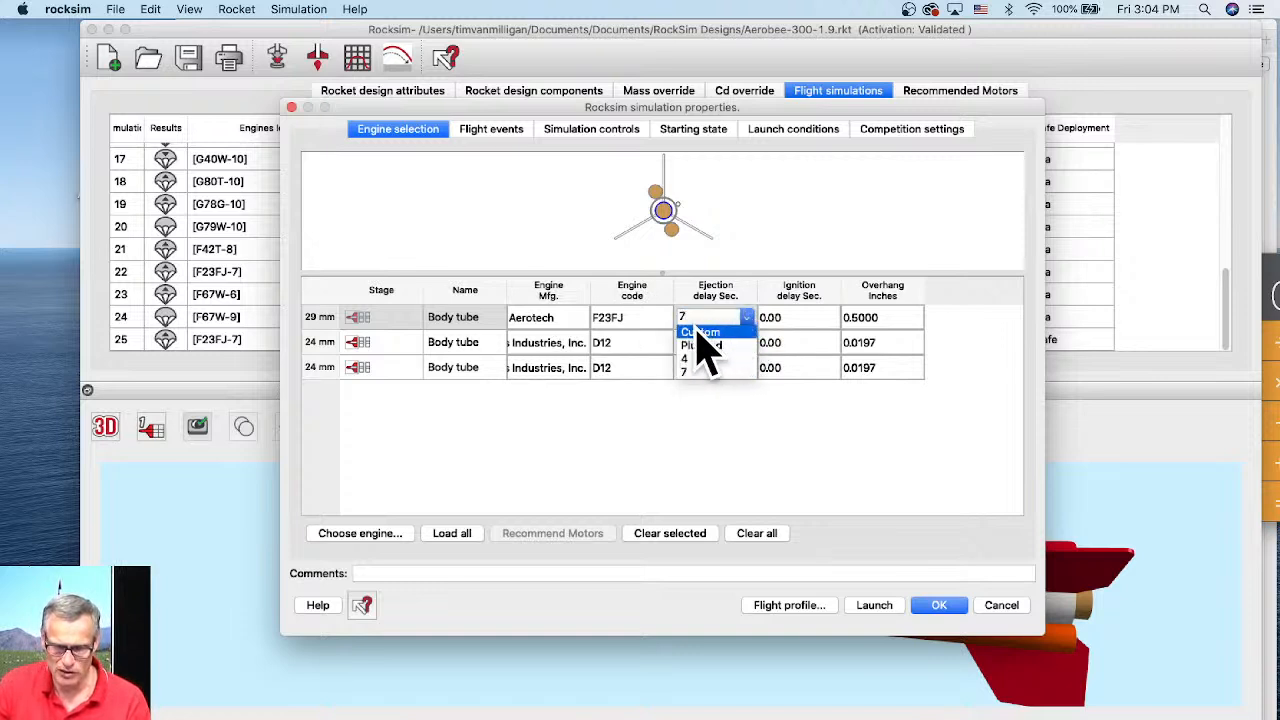
{"action": "left_click", "coordinate": [708, 333]}
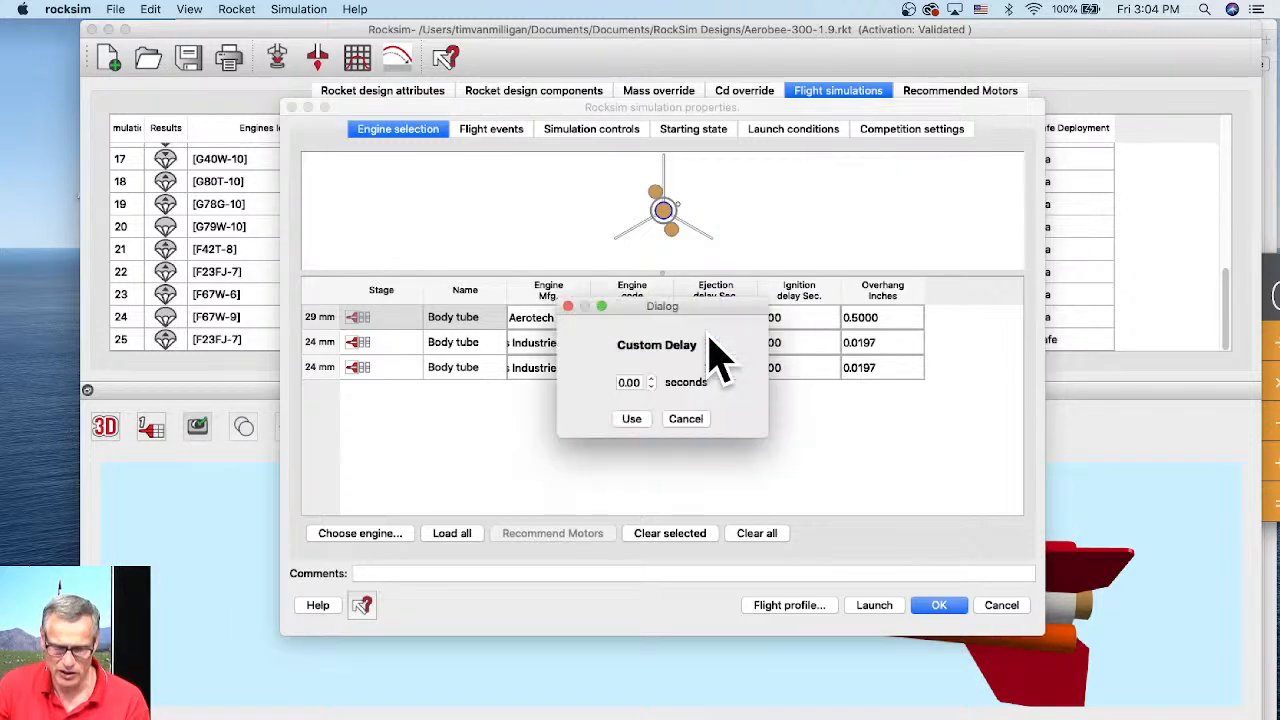
{"action": "left_click", "coordinate": [631, 420]}
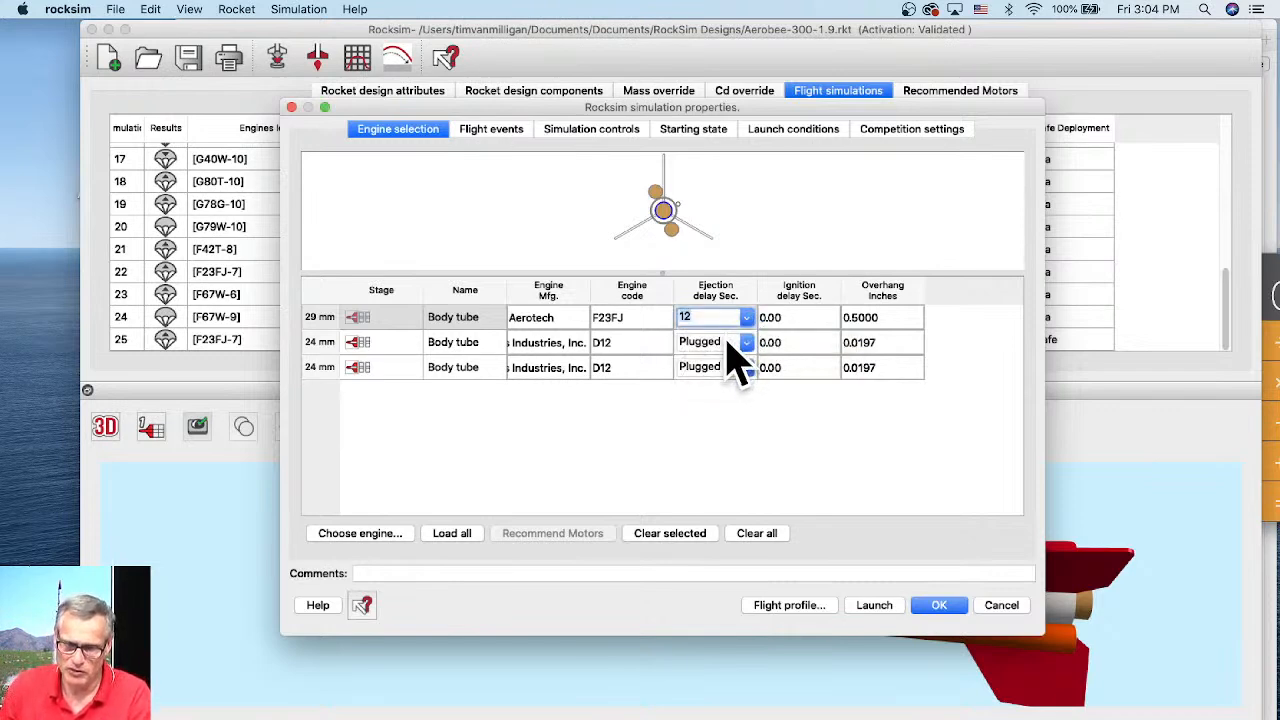
Set the F23FJ engine's ejection delay to Plugged, check the parachute's flight event, and launch the simulation
{"action": "left_click", "coordinate": [748, 318]}
{"action": "left_click", "coordinate": [748, 318]}
{"action": "left_click", "coordinate": [748, 318]}
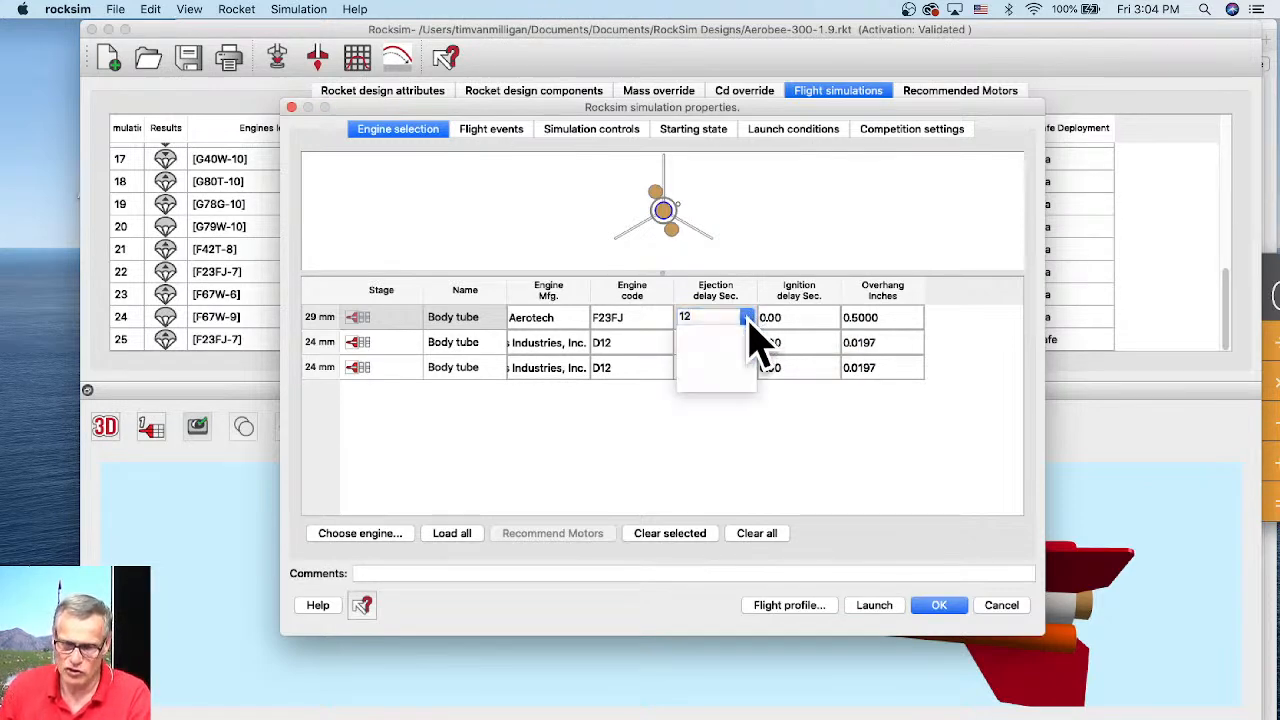
{"action": "left_click", "coordinate": [738, 345]}
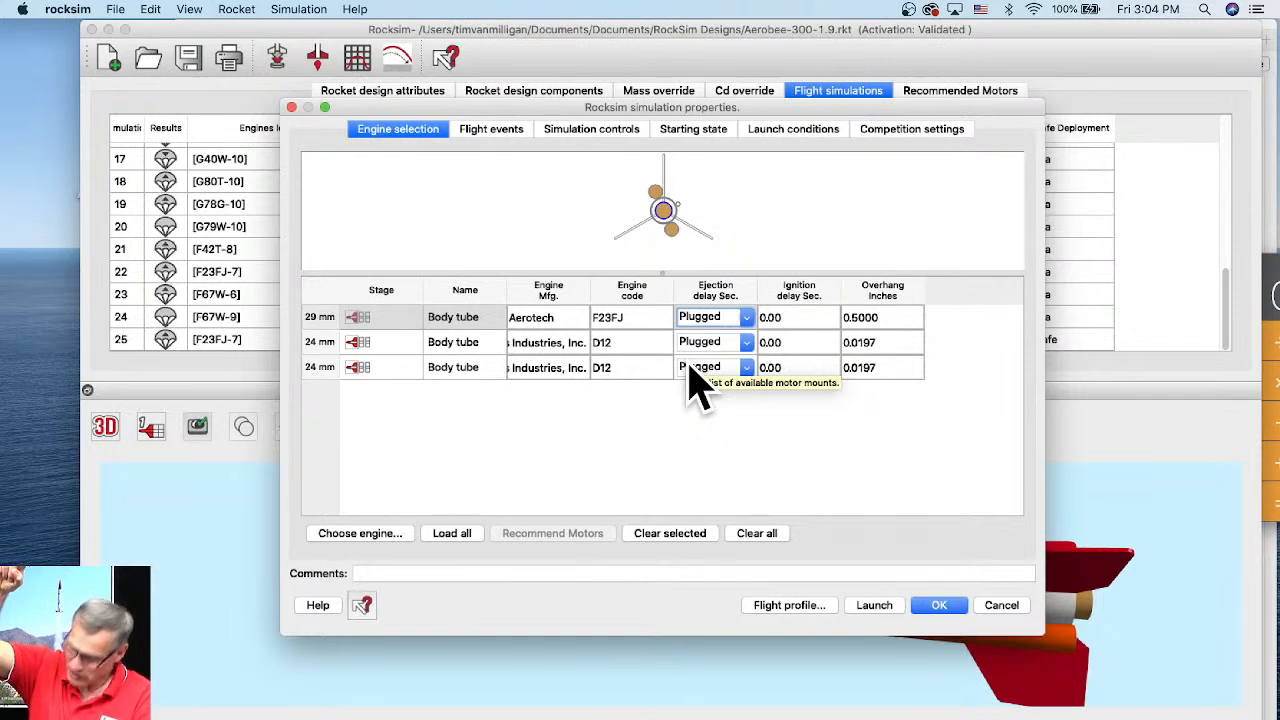
{"action": "left_click", "coordinate": [487, 137]}
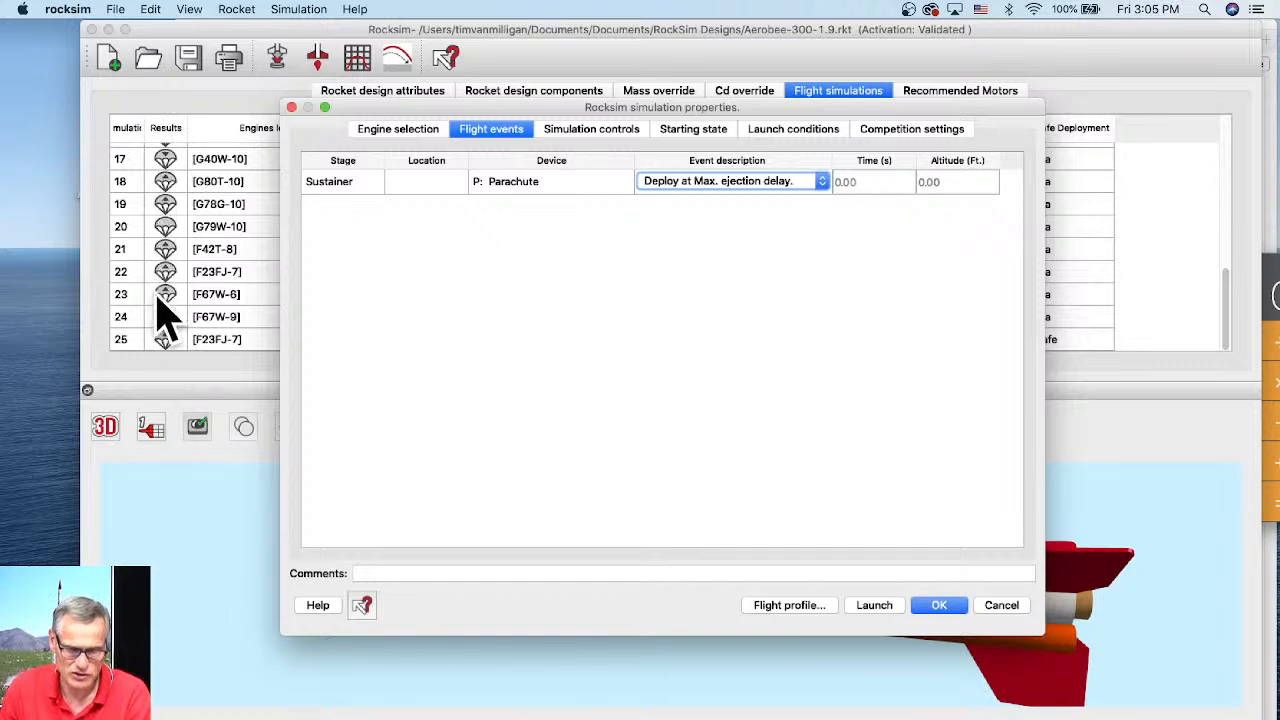
{"action": "left_click", "coordinate": [873, 607]}
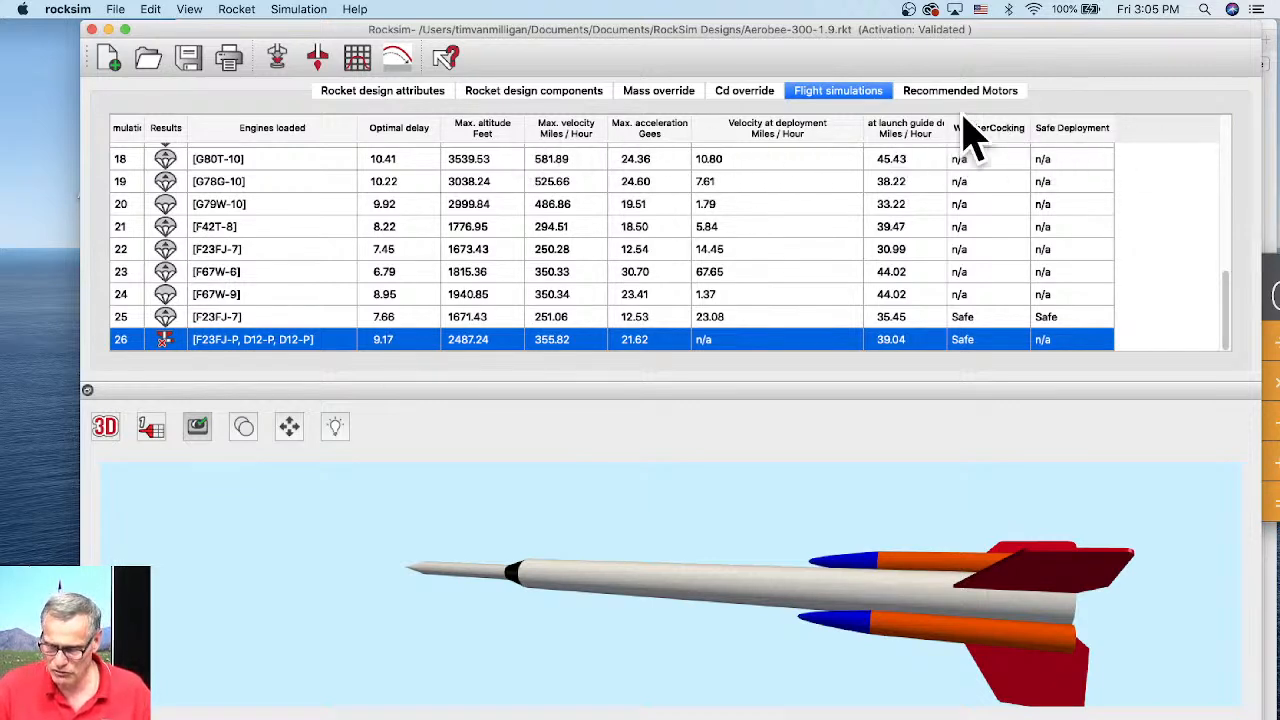
Add the Total flight time column to the flight simulation results table and view the newest simulation
{"action": "right_click", "coordinate": [1132, 140]}
{"action": "left_click", "coordinate": [1150, 142]}
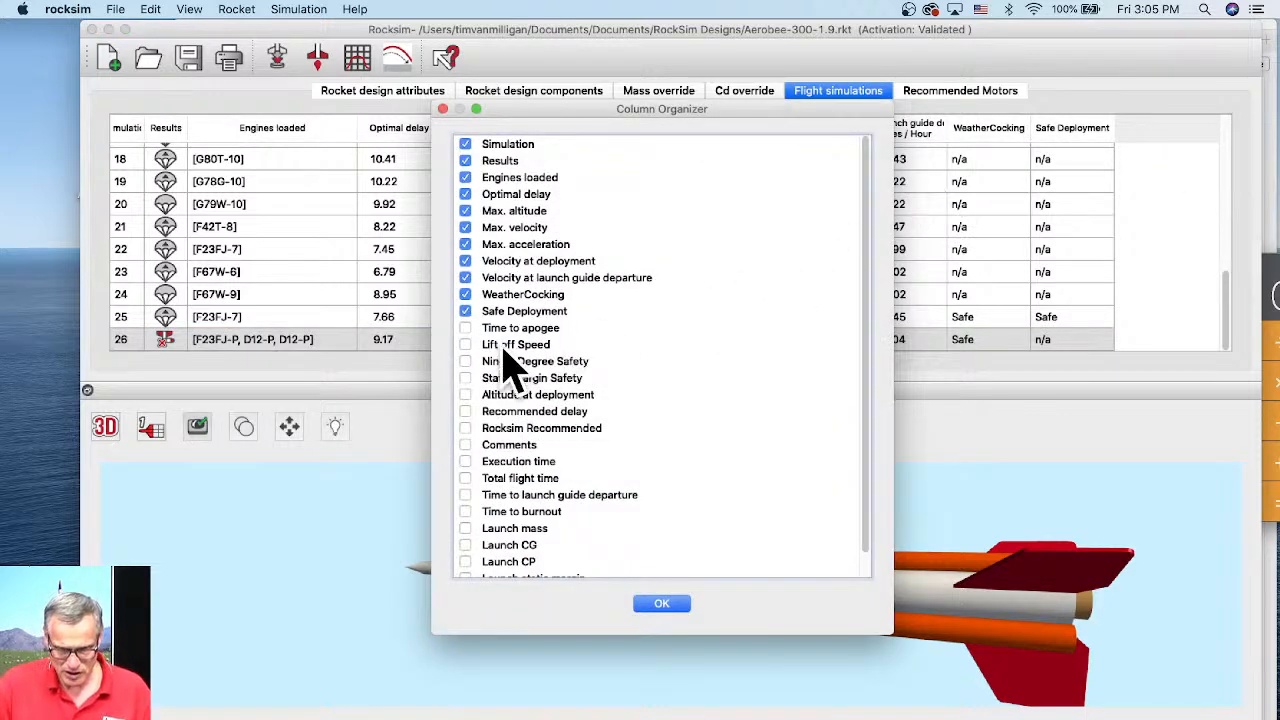
{"action": "left_click", "coordinate": [468, 480]}
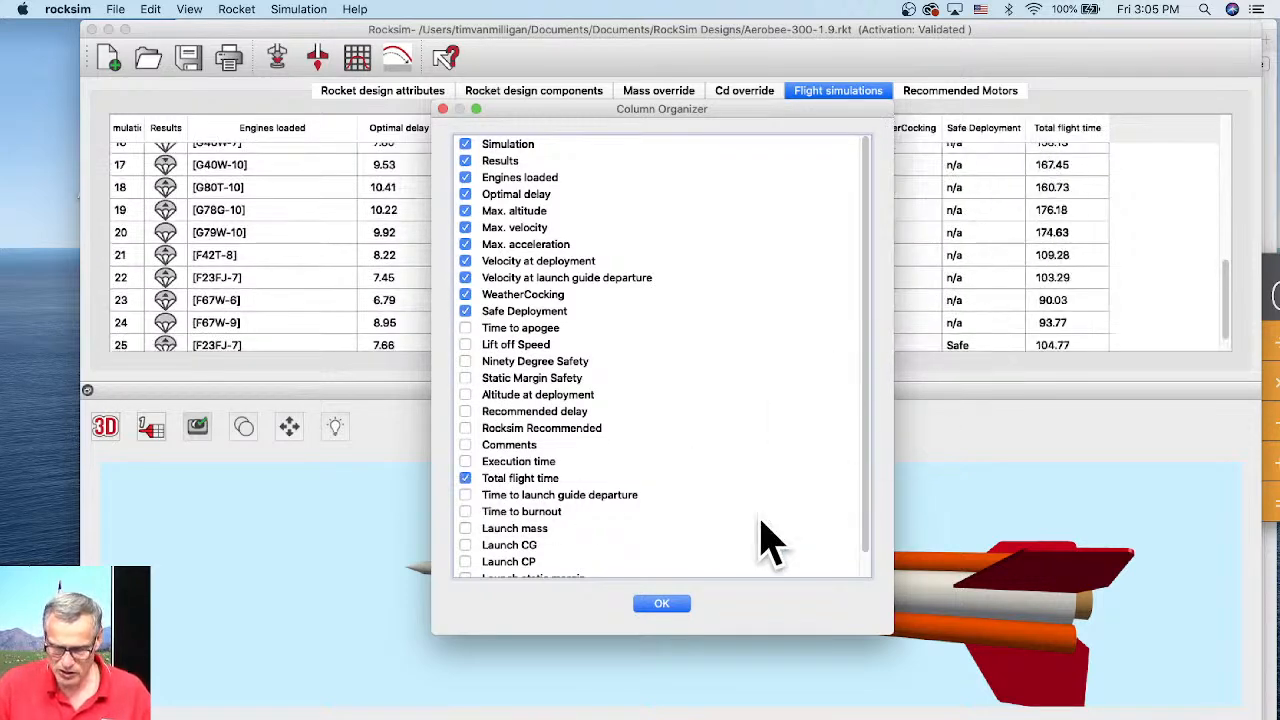
{"action": "left_click", "coordinate": [661, 604]}
{"action": "scroll", "coordinate": [1150, 300], "scroll_direction": "down", "scroll_amount": 1}
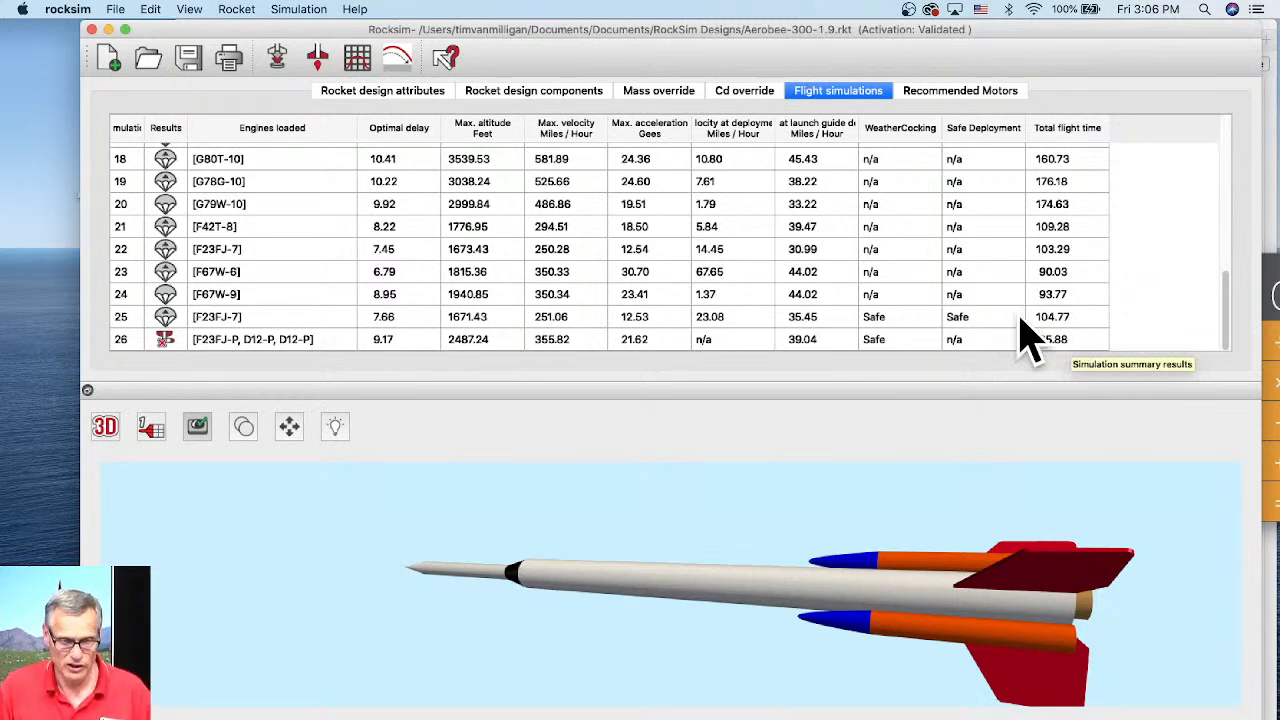
Launch a simulation with the F23FJ ejection delay set to 20 seconds and widen the Velocity at deployment column
{"action": "left_click", "coordinate": [279, 58]}
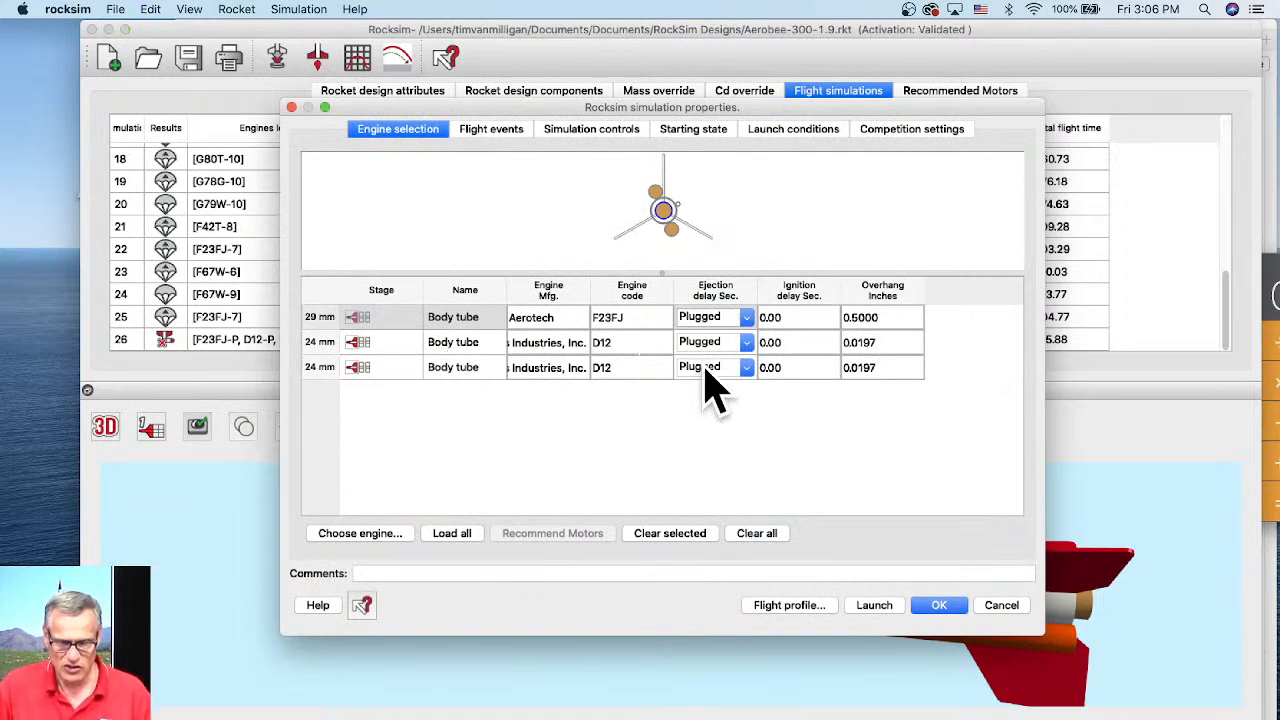
{"action": "left_click", "coordinate": [720, 320]}
{"action": "type", "text": "20"}
{"action": "key", "text": "Tab"}
{"action": "left_click", "coordinate": [768, 320]}
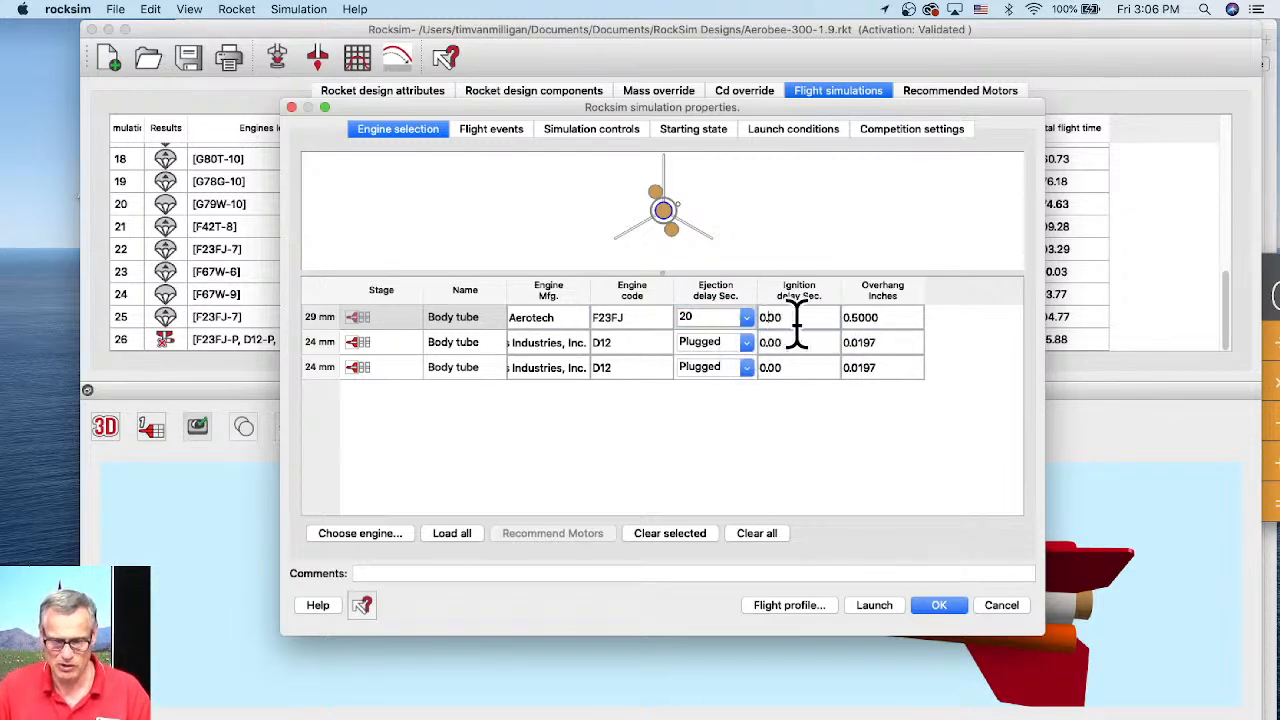
{"action": "left_click", "coordinate": [874, 606]}
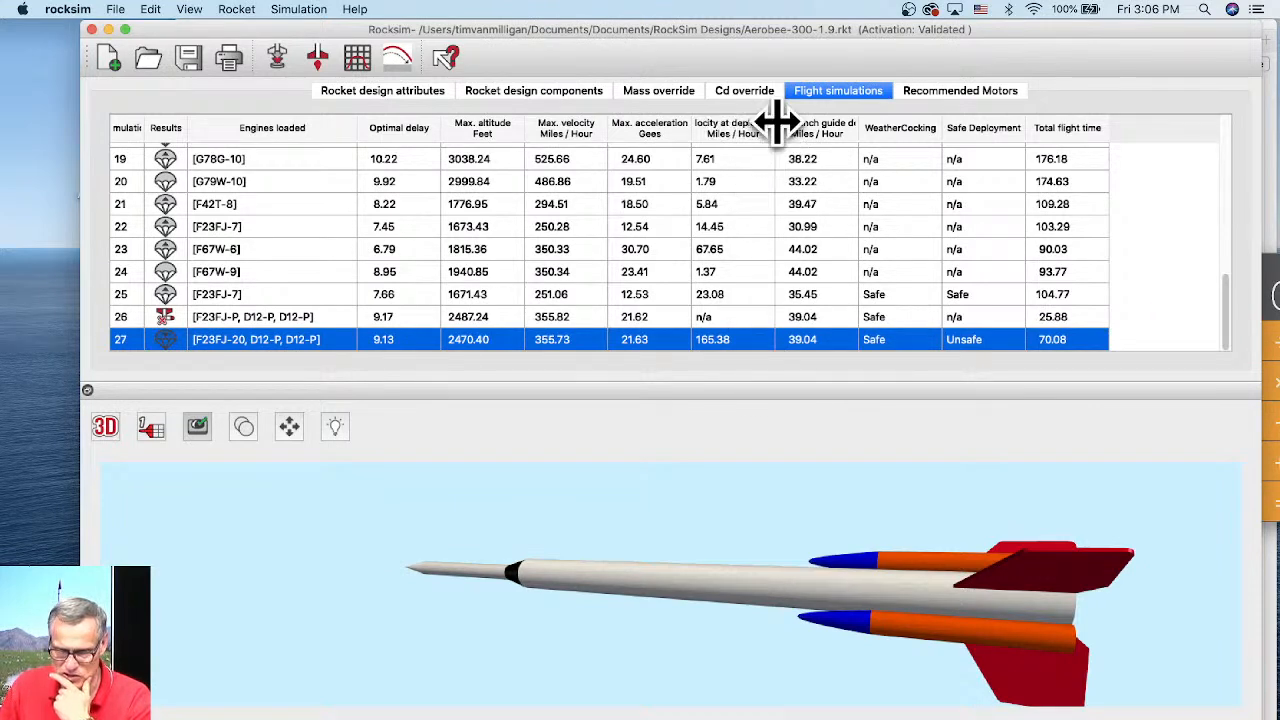
{"action": "left_click_drag", "start_coordinate": [771, 126], "coordinate": [836, 120]}
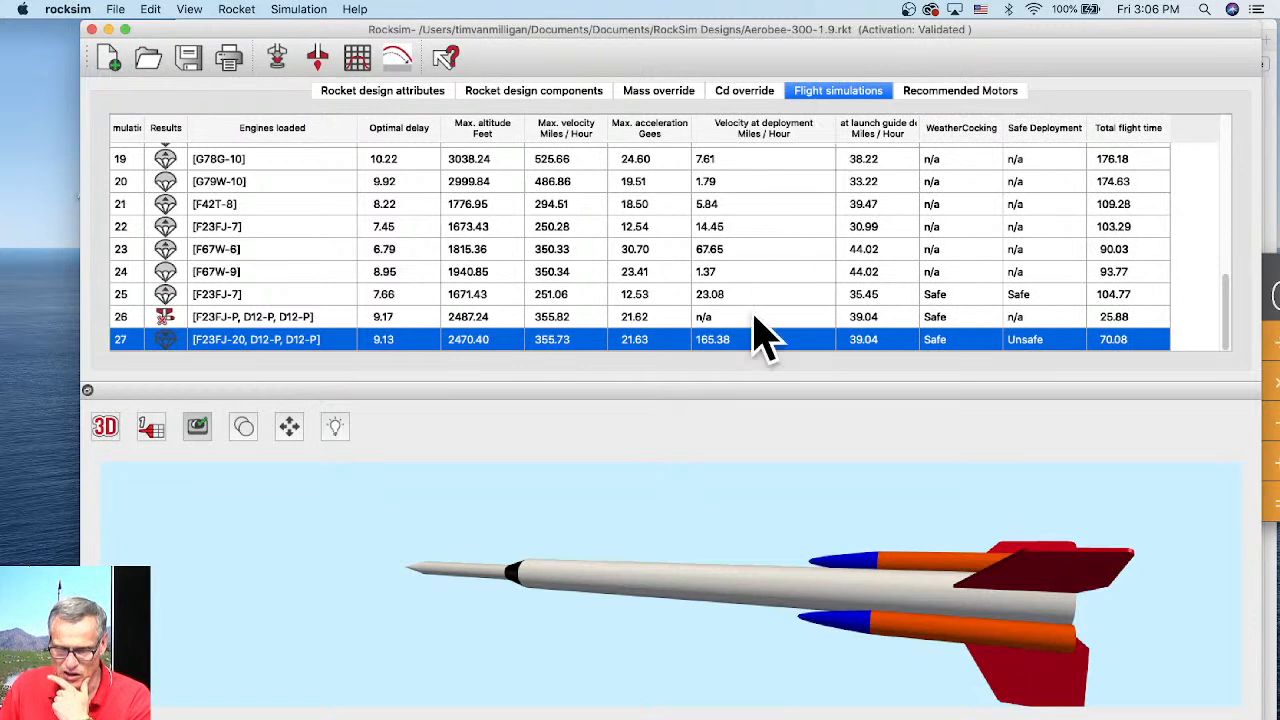